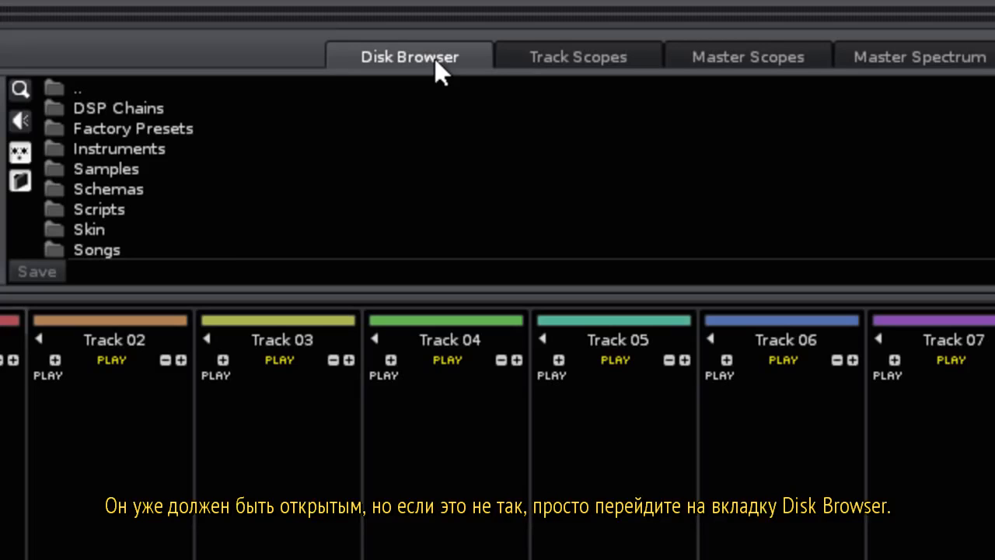
Load the DemoSong - BeatSlaughter vs Tenda file from the library's Songs folder.
click(529, 54)
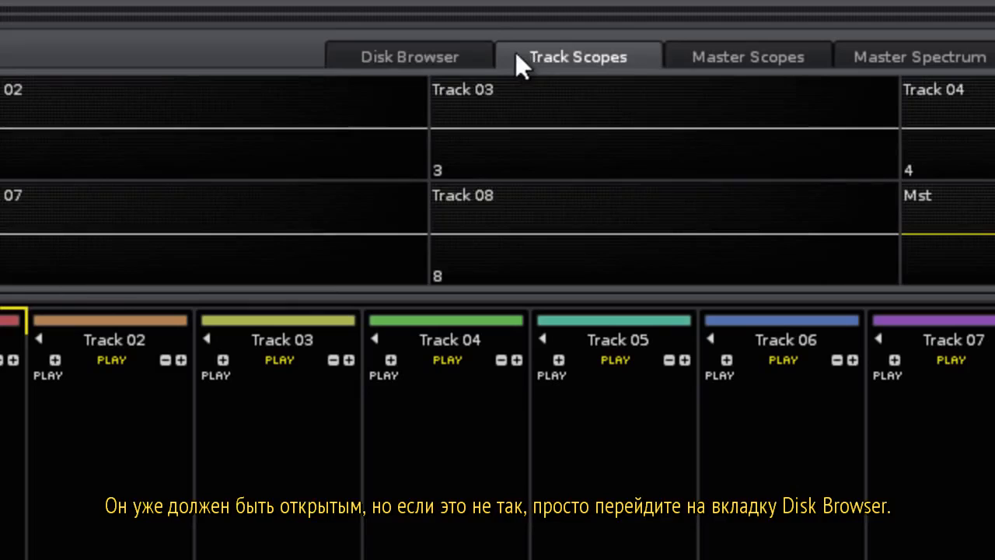
click(441, 59)
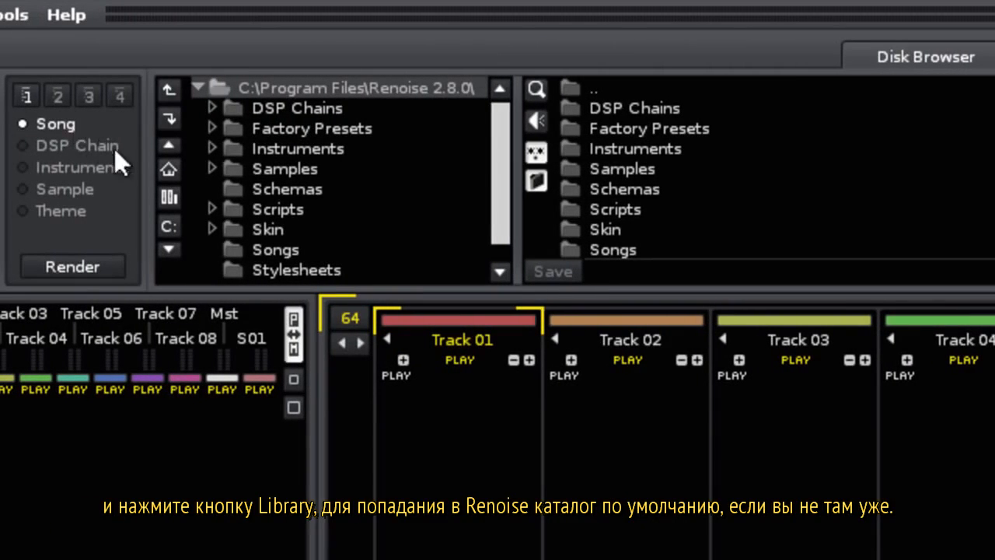
click(168, 196)
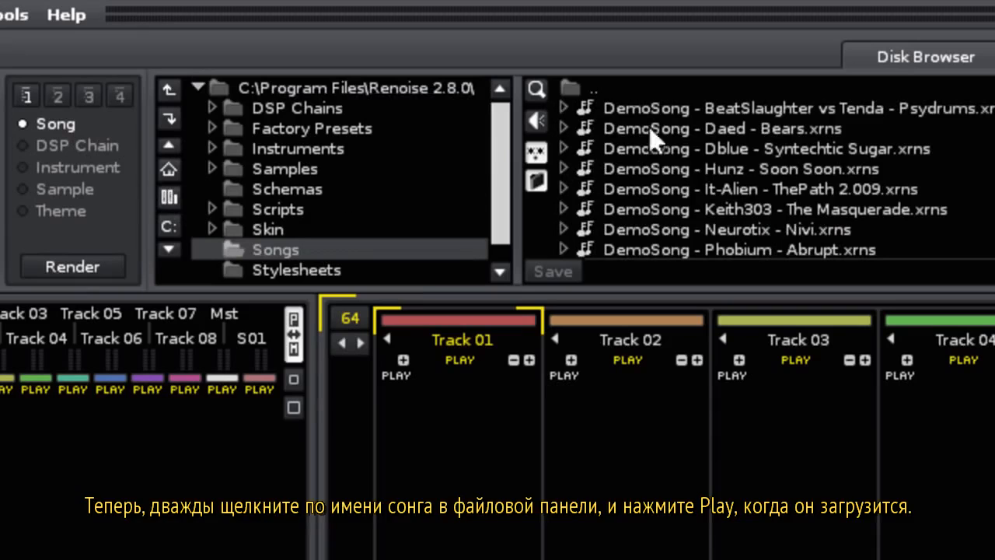
double_click(737, 105)
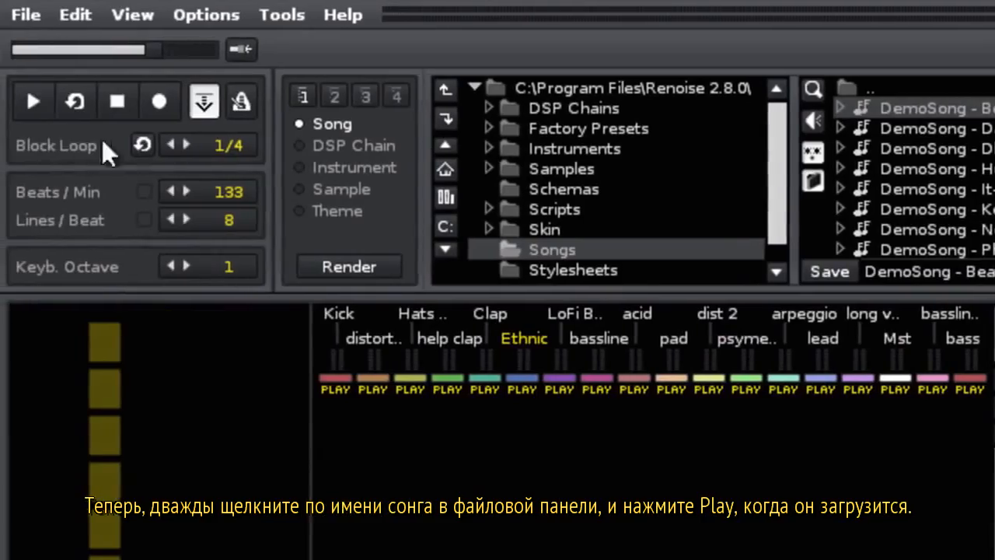
Play the BeatSlaughter vs Tenda demo song and scroll through its pattern.
click(34, 103)
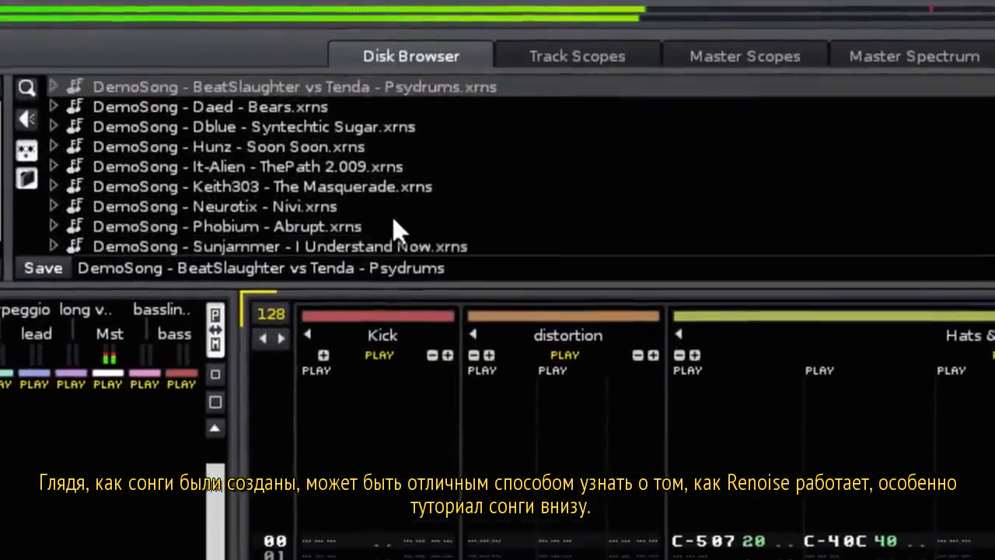
scroll(374, 222, down, 4)
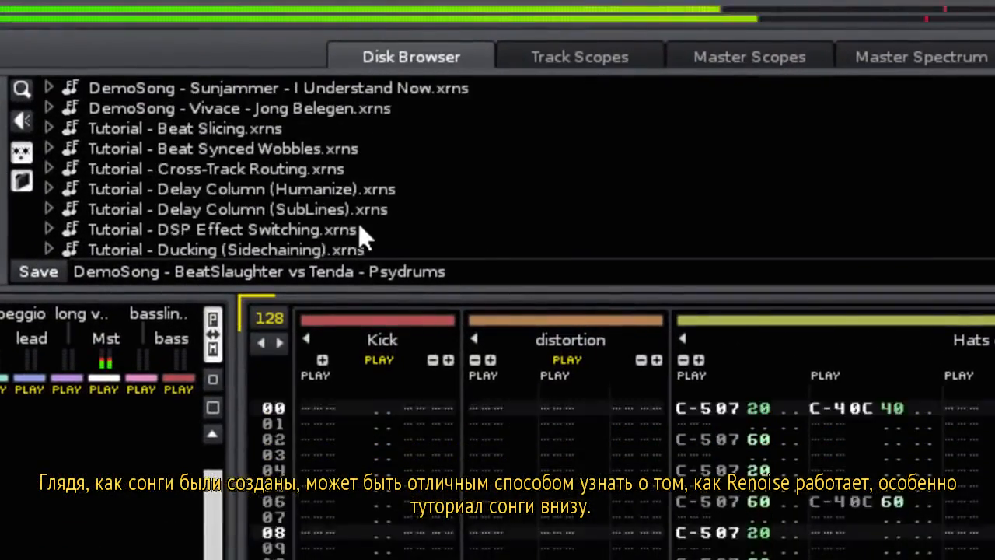
scroll(315, 208, down, 2)
scroll(307, 226, down, 1)
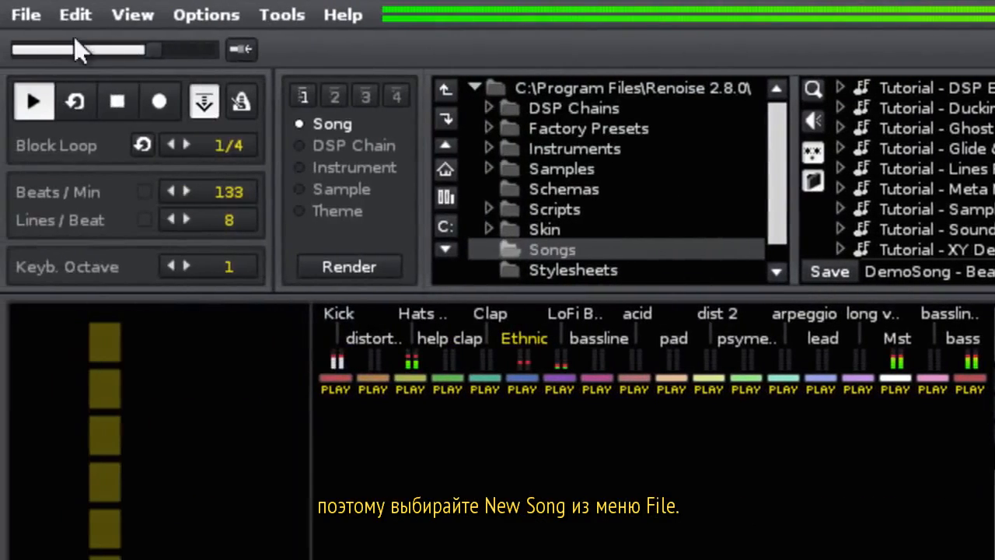
Create a new song and pick Kick-001.flac from the library's Samples/Kicks folder.
click(27, 19)
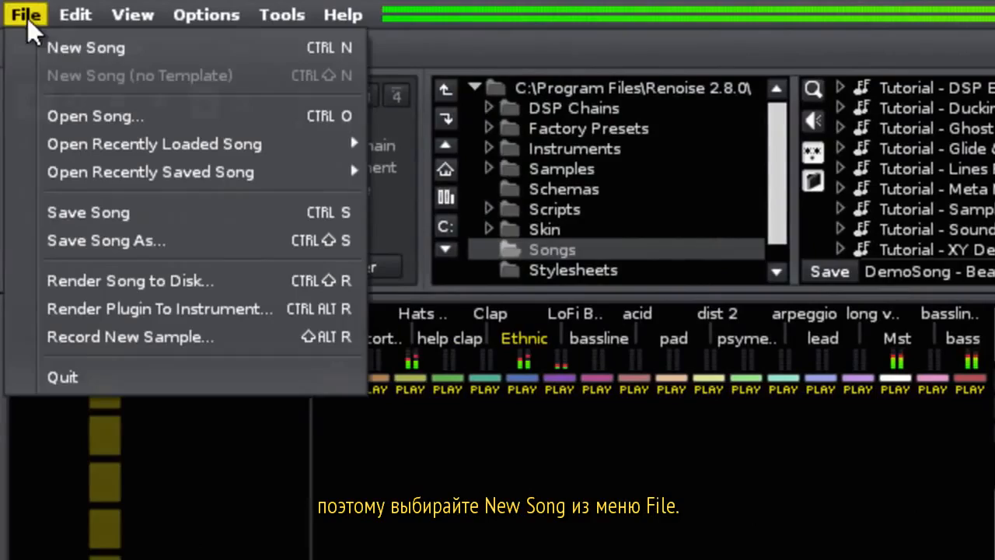
click(64, 45)
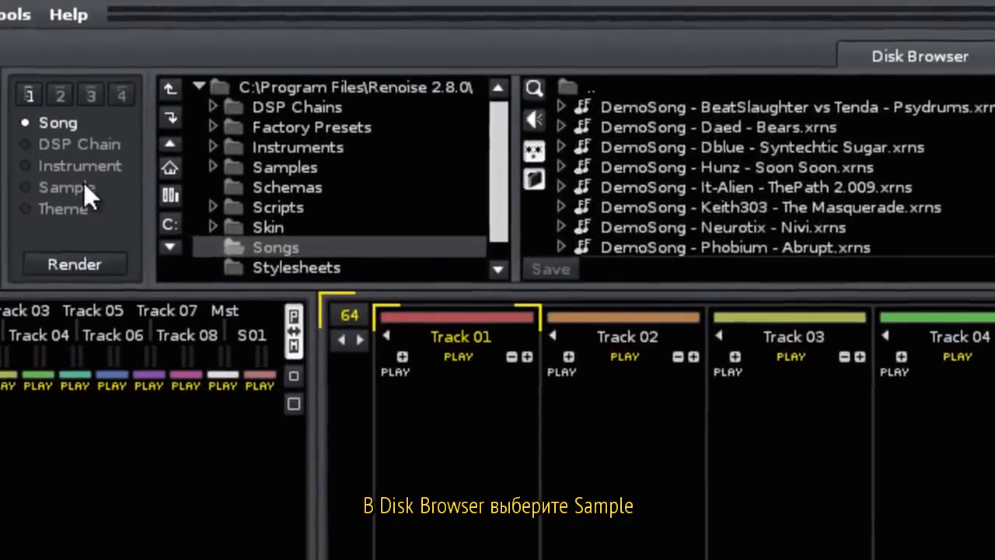
click(98, 106)
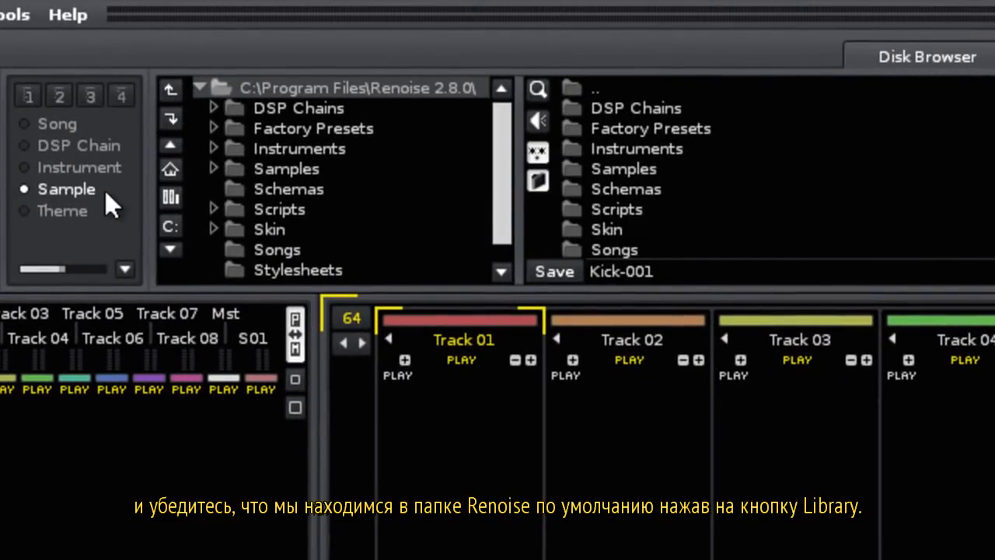
click(170, 194)
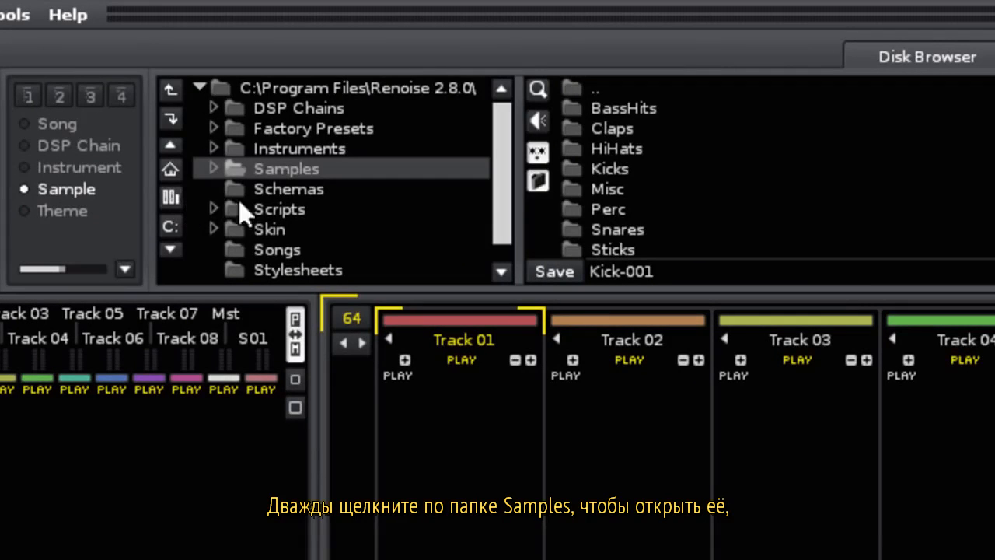
double_click(320, 174)
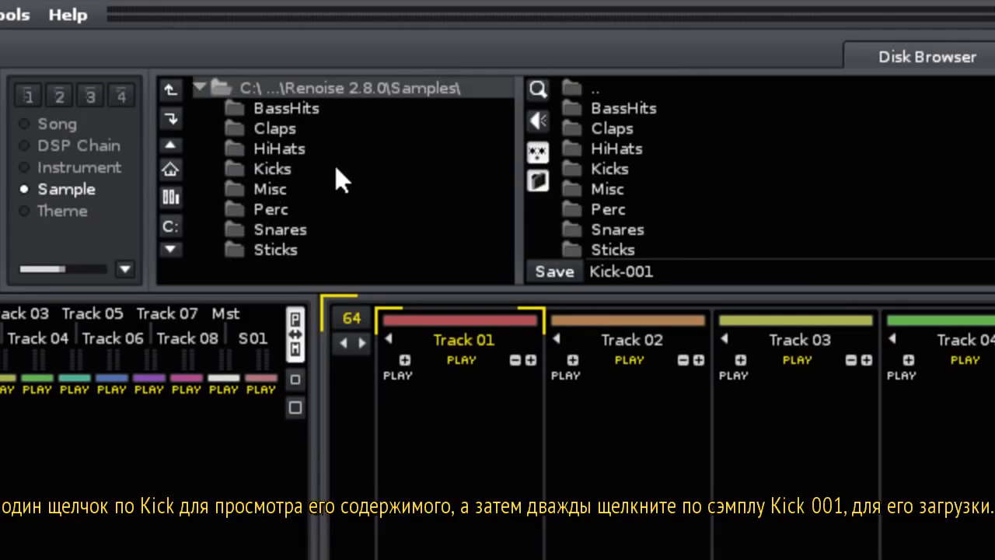
click(311, 183)
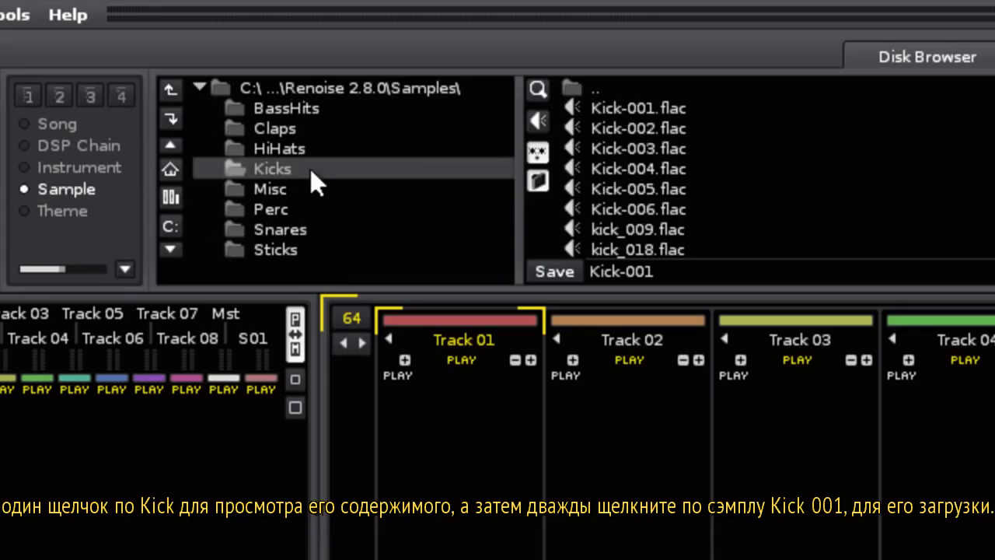
click(633, 109)
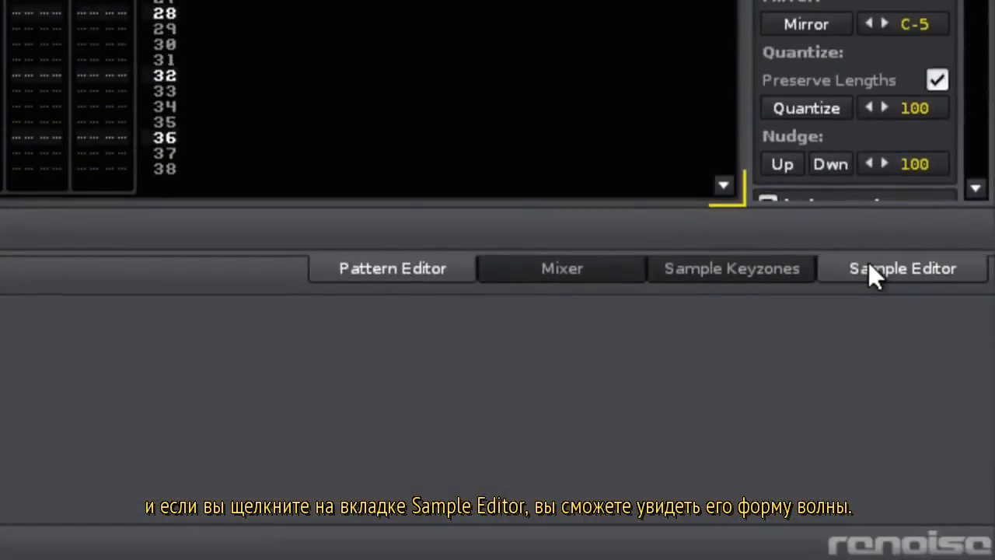
View the Kick-001 waveform in the Sample Editor, audition it, then return to the Pattern Editor.
click(870, 268)
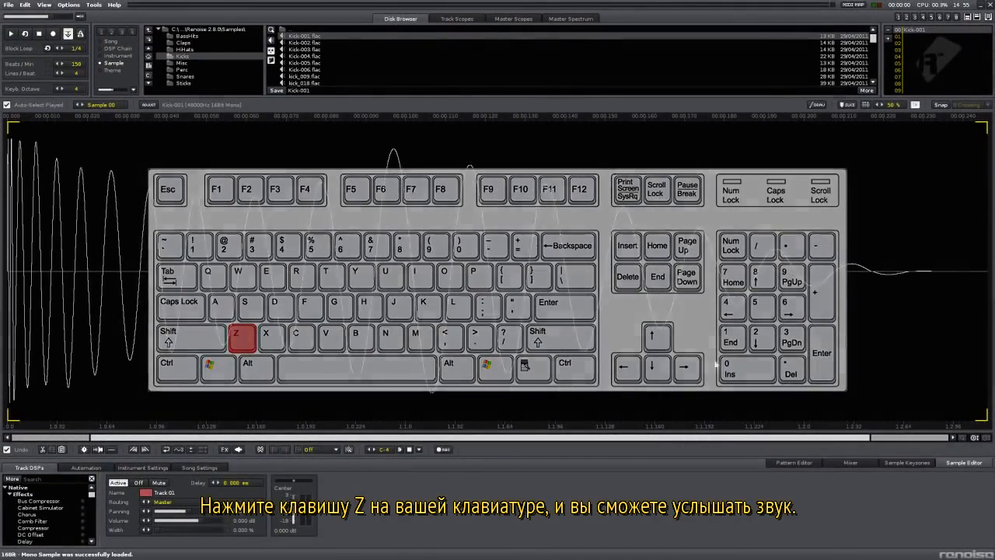
key(z)
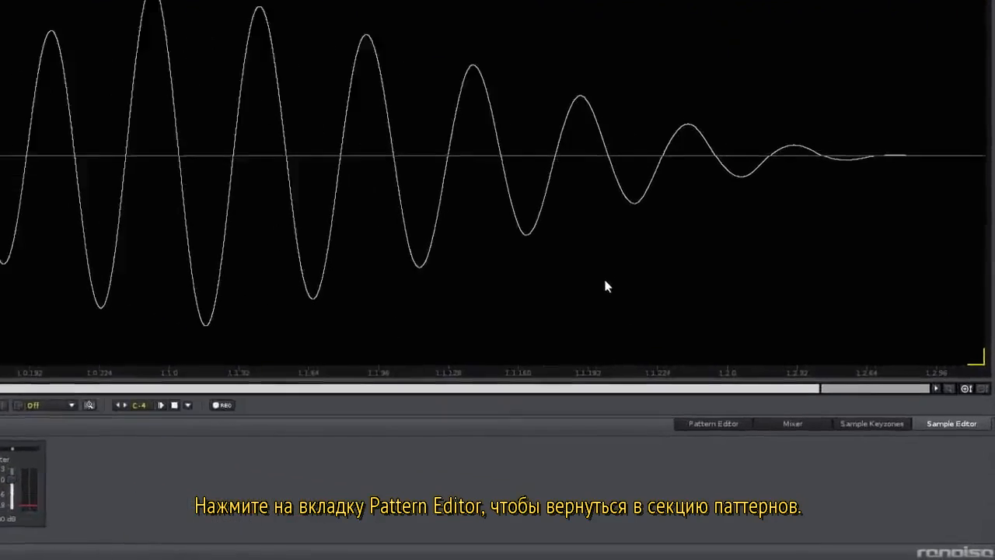
click(701, 423)
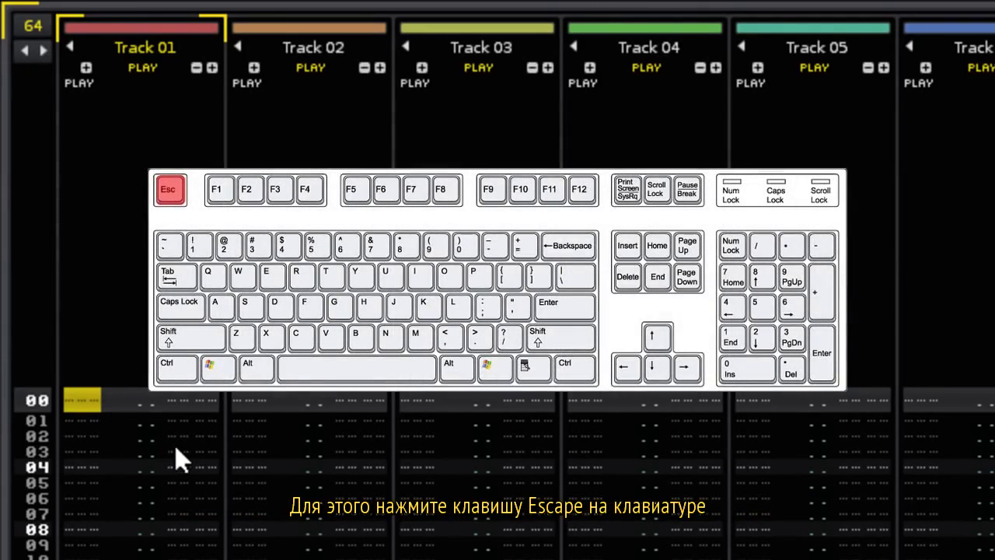
Enable edit mode and enter C-4 kick notes on Track 01 every fourth row from 00 to 24.
key(Escape)
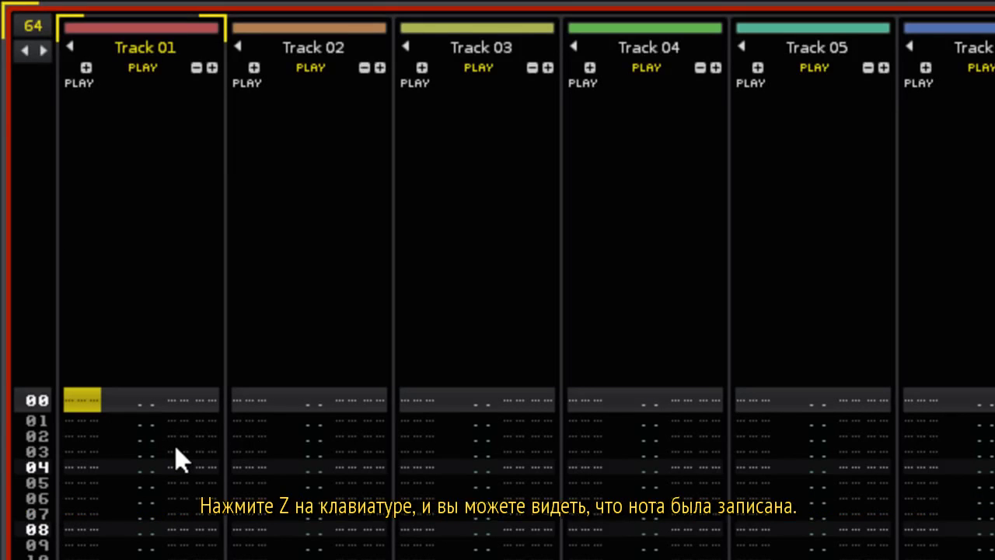
key(z)
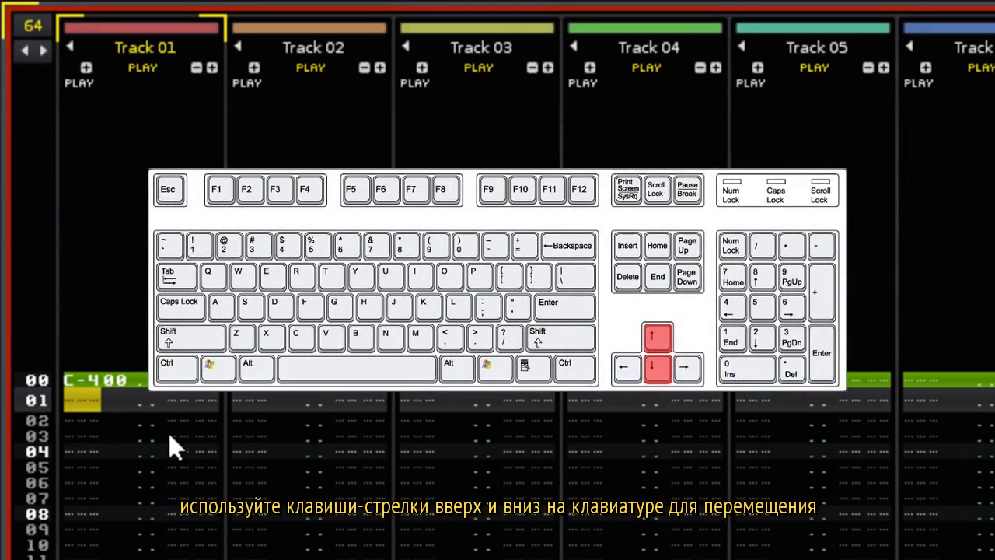
key(Down)
key(Down)
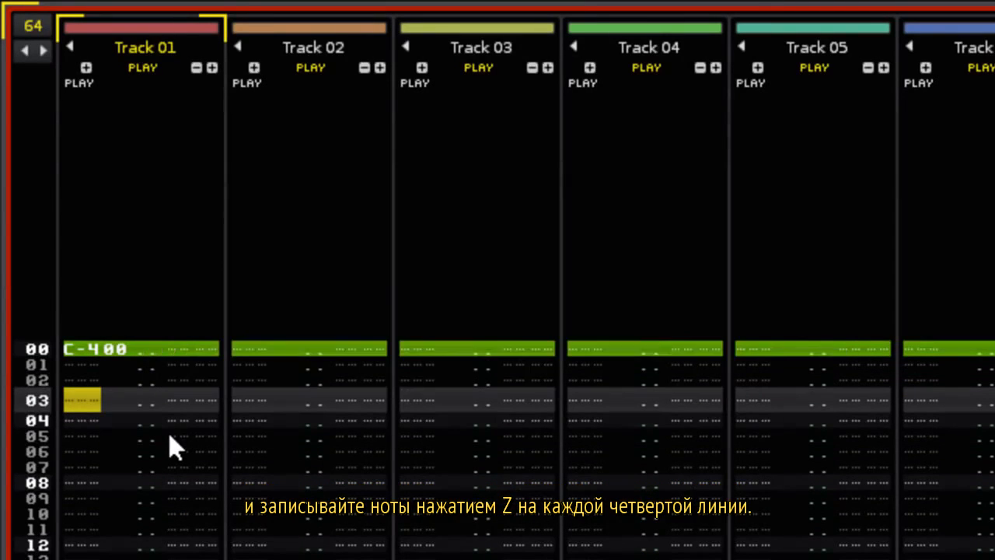
key(Down)
key(z)
key(Down)
key(Down)
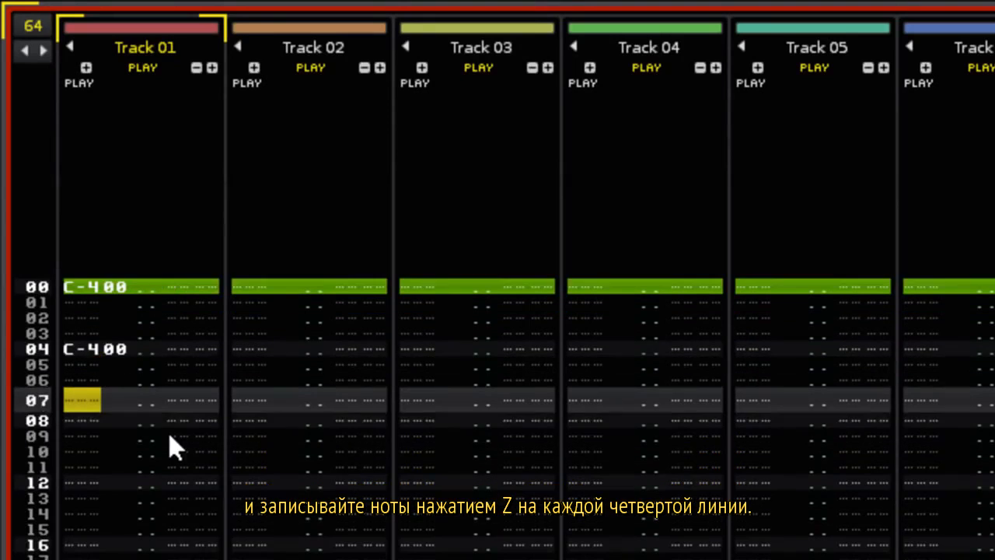
key(Down)
key(z)
key(Down)
key(Down)
key(Down)
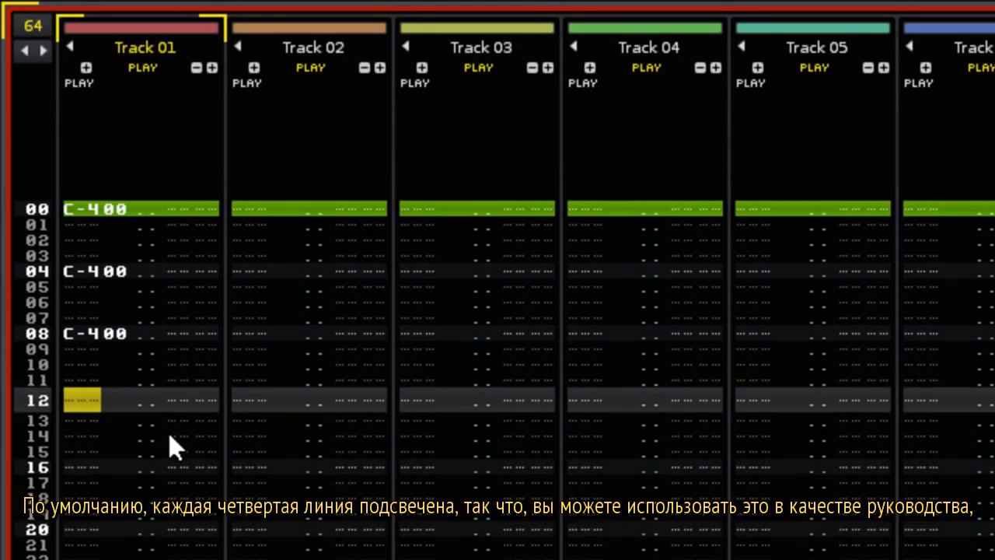
key(z)
key(Down)
key(Down)
key(Down)
key(z)
key(Down)
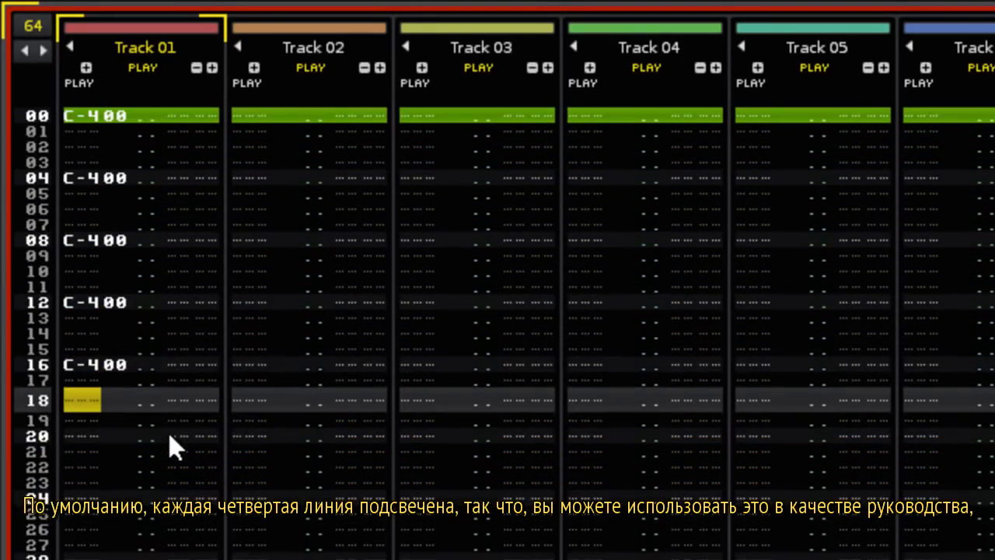
key(Down)
key(Down)
key(z)
key(Down)
key(Down)
key(Down)
key(z)
key(Down)
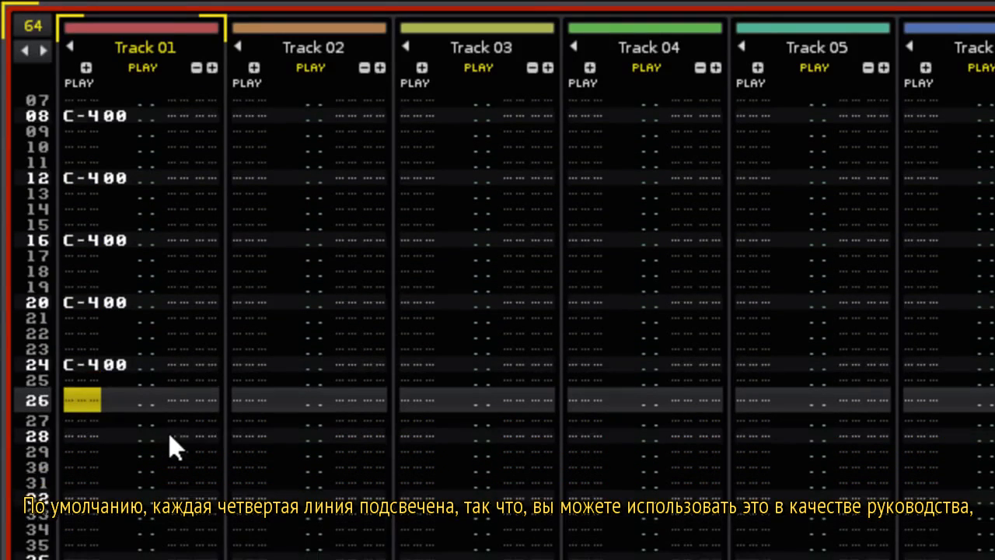
key(Down)
key(Down)
key(z)
key(Down)
key(Down)
key(z)
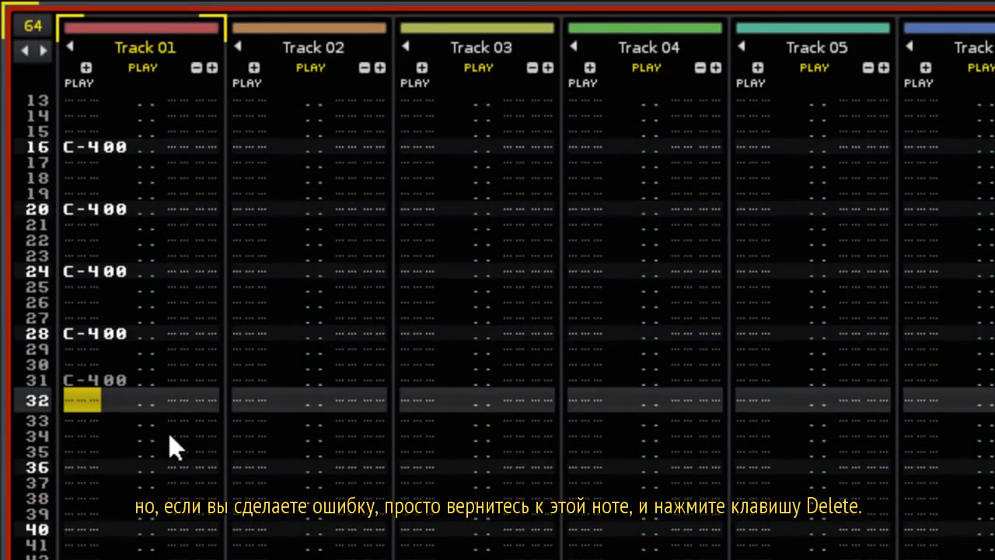
Delete the stray kick at row 31, add kicks at rows 32 through 60, and play.
key(Up)
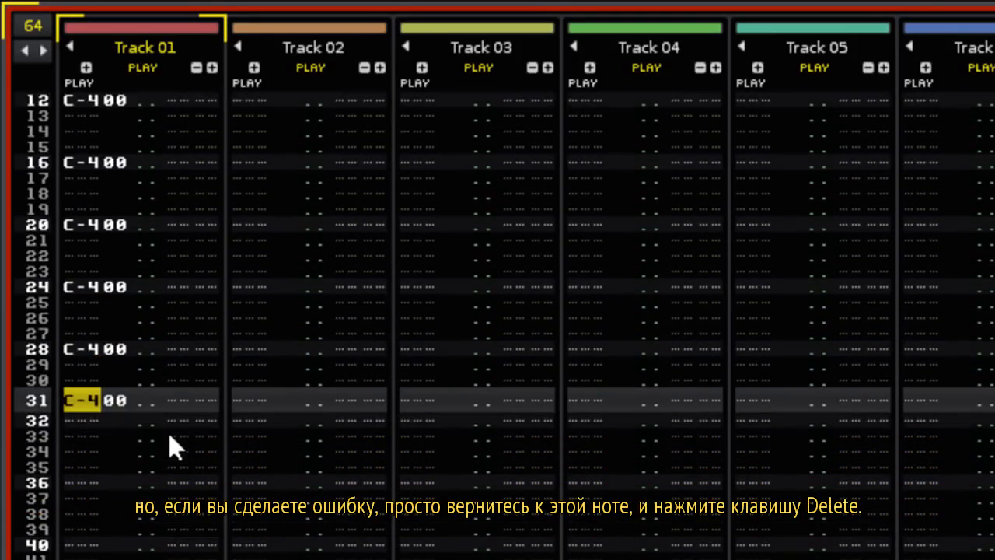
key(Delete)
key(z)
key(Down)
key(Down)
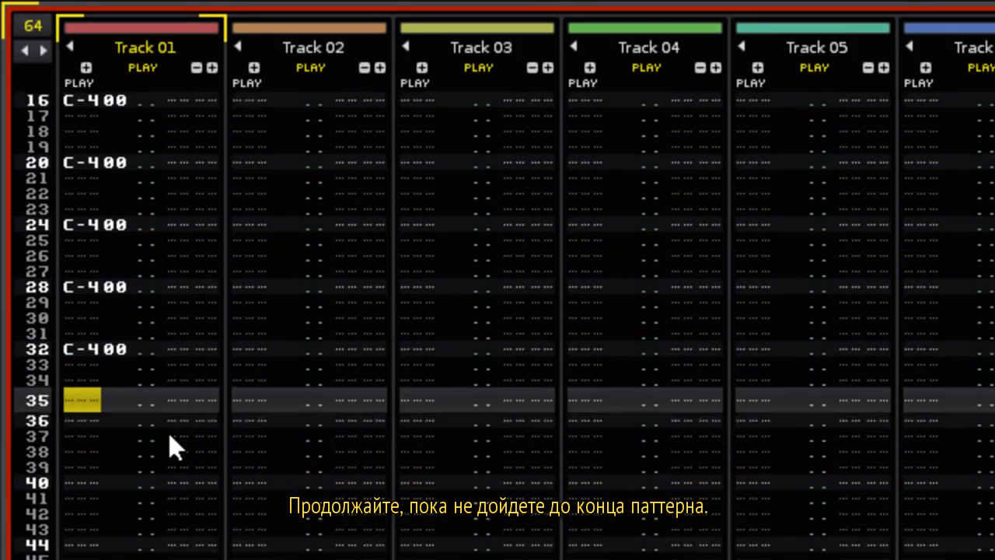
key(Down)
key(z)
key(Down)
key(Down)
key(Down)
key(z)
key(Down)
key(Down)
key(Down)
key(Down)
key(z)
key(Down)
key(Down)
key(Down)
key(Down)
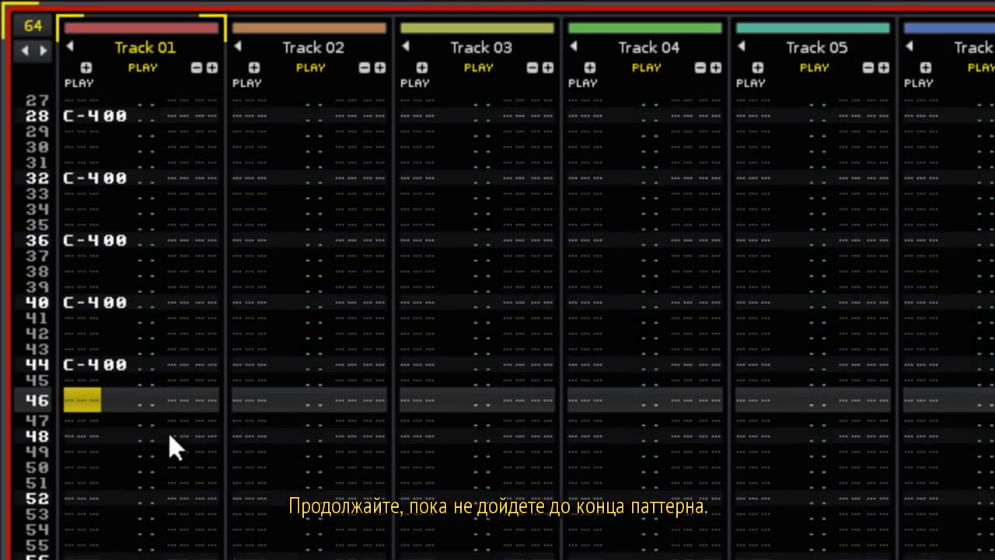
key(z)
key(Down)
key(Down)
key(Down)
key(Down)
key(z)
key(Down)
key(Down)
key(Down)
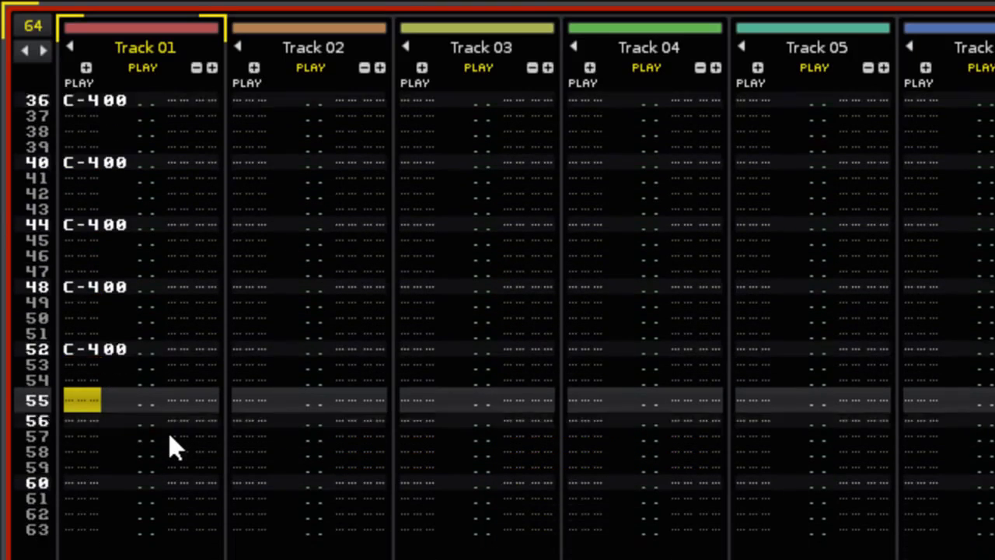
key(Down)
key(z)
key(Down)
key(Down)
key(Down)
key(Down)
key(z)
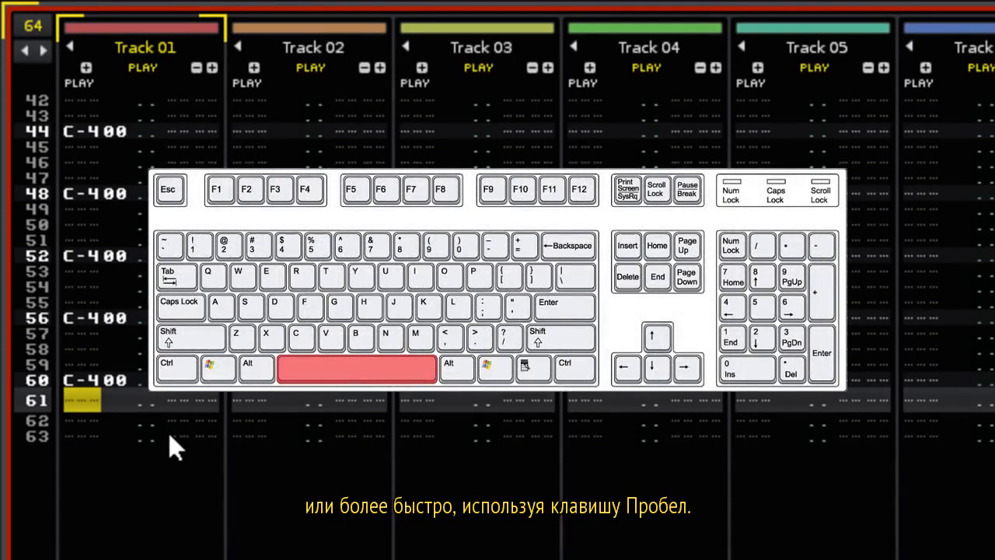
key(space)
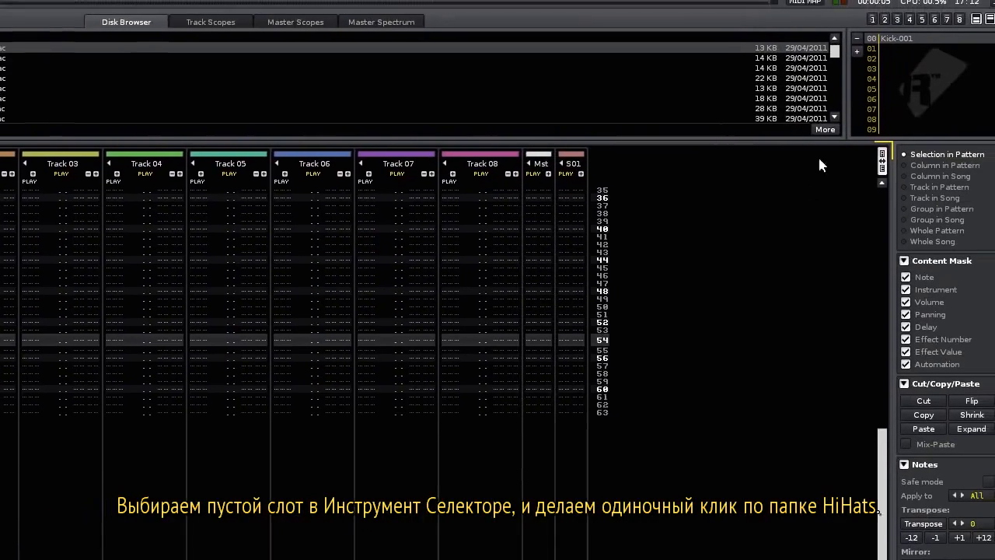
Load Hat-001.flac from the HiHats folder into an empty instrument slot and preview it.
click(899, 49)
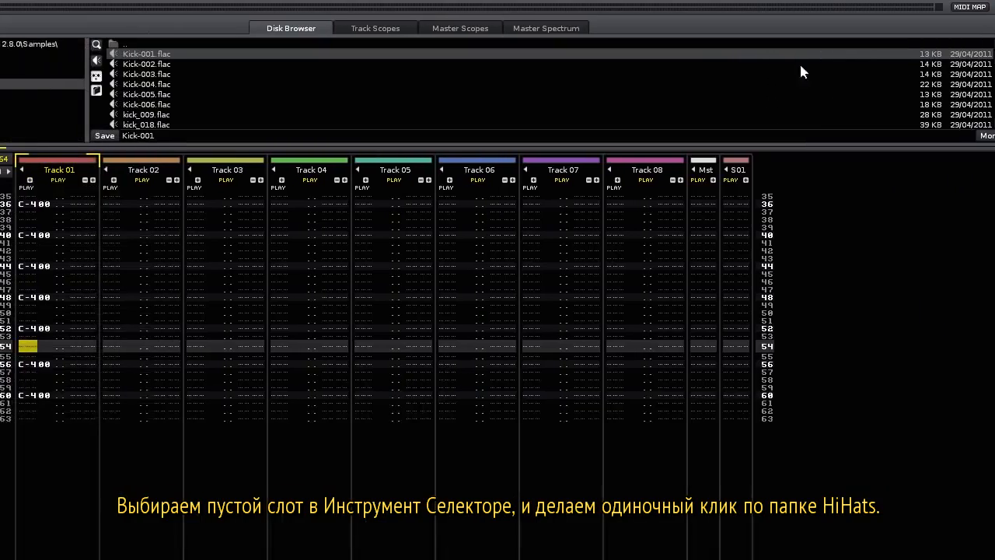
click(315, 75)
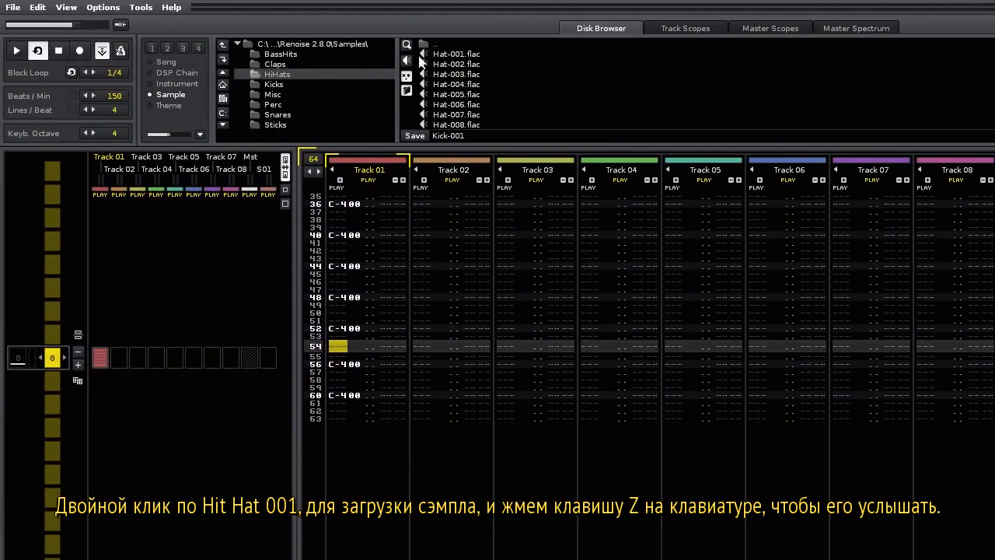
double_click(452, 54)
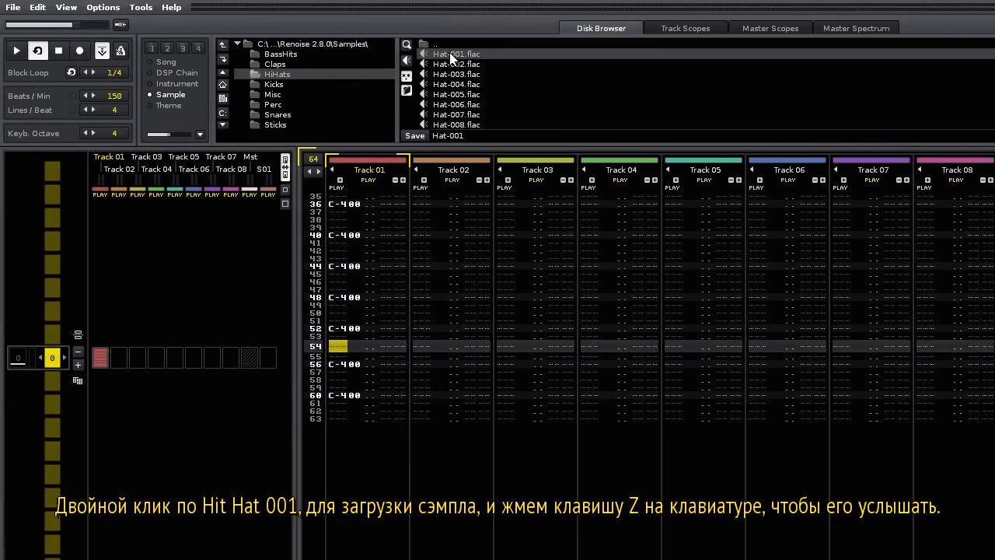
key(z)
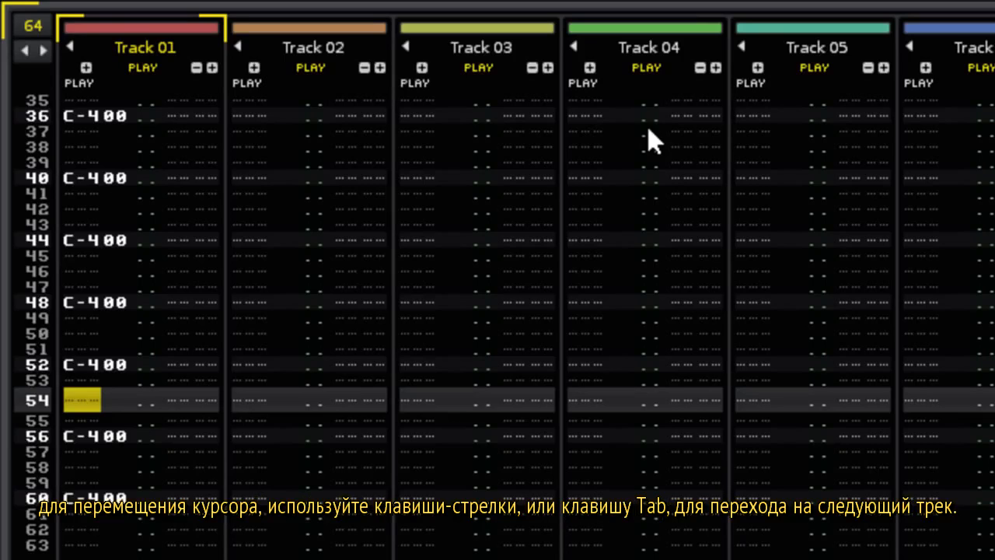
Move the edit position to row 02 at the top of Track 02.
key(Right)
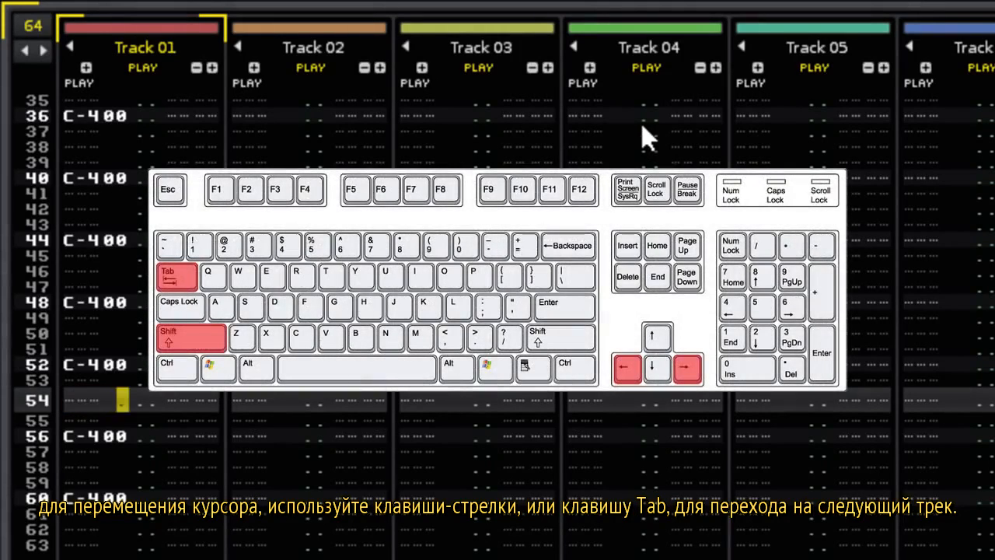
key(Right)
key(Right)
key(Right)
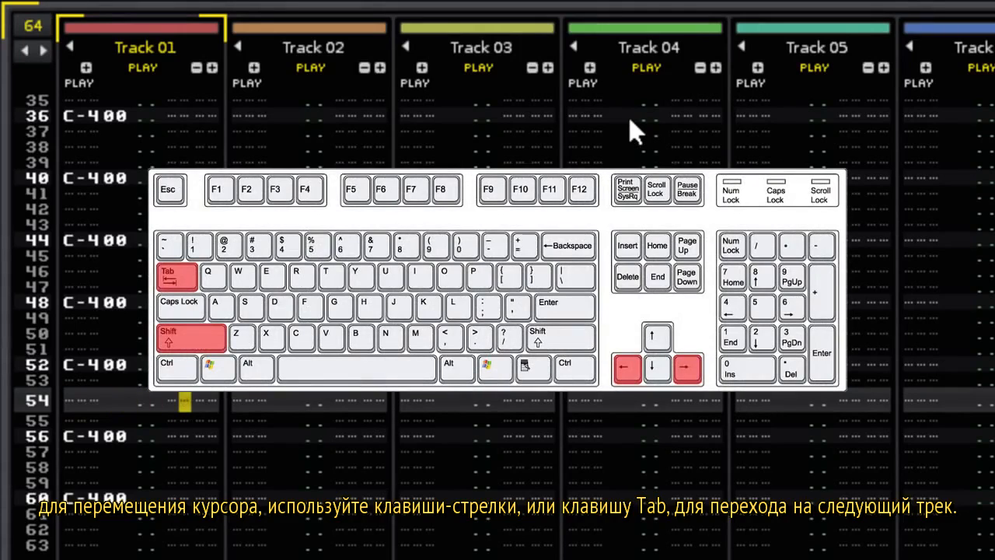
key(Tab)
key(Tab)
key(Tab)
key(Tab)
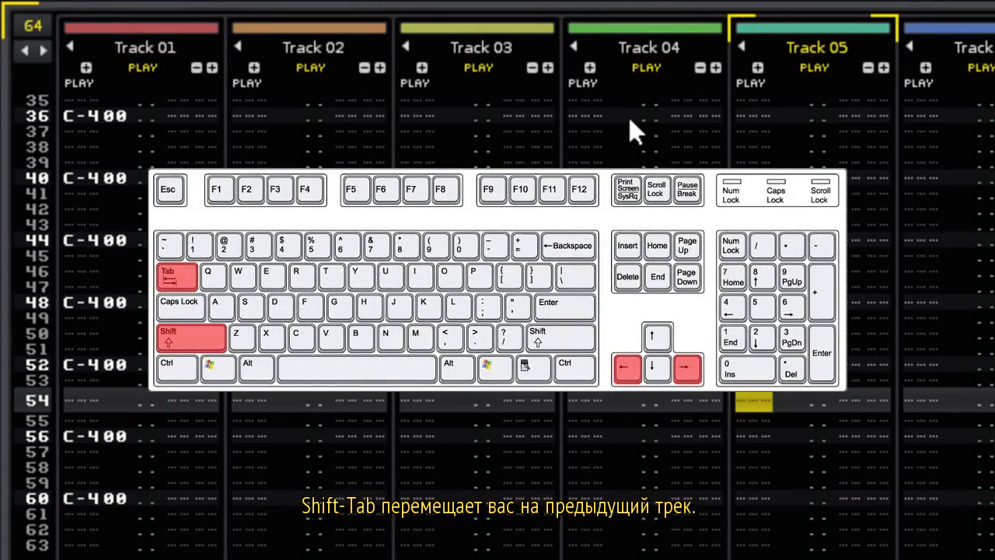
key(shift+Tab)
key(shift+Tab)
key(shift+Tab)
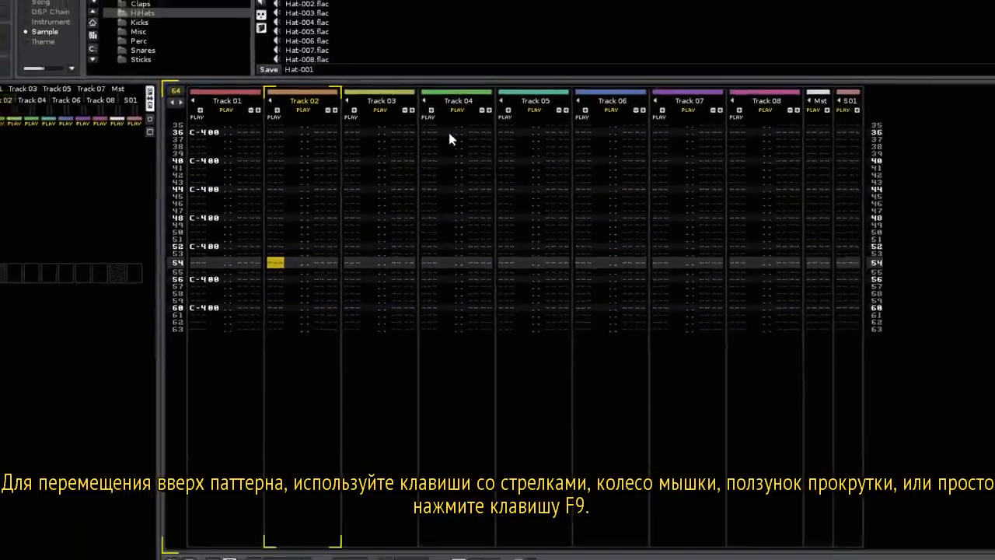
key(Up)
key(Up)
key(Up)
key(Up)
key(Up)
key(Up)
key(Up)
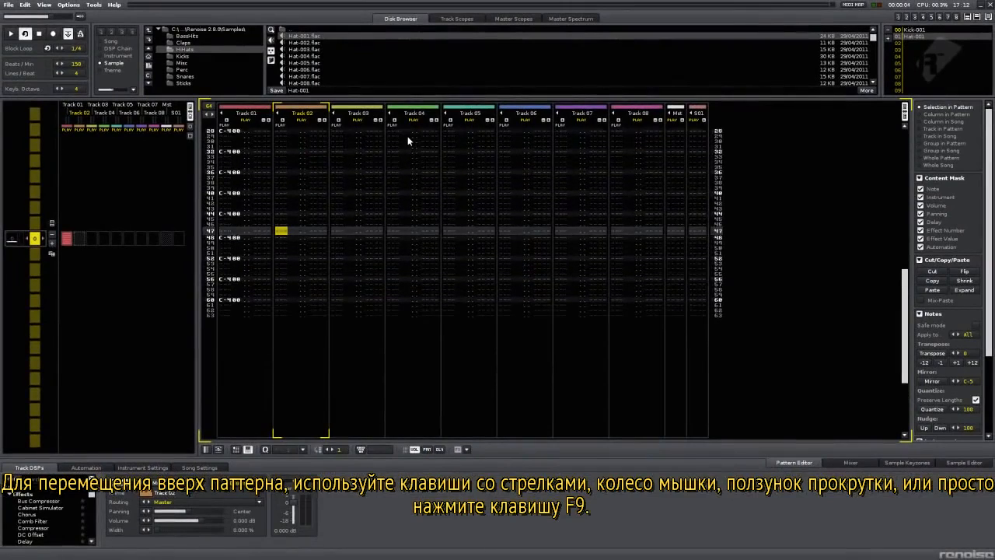
scroll(445, 281, up, 10)
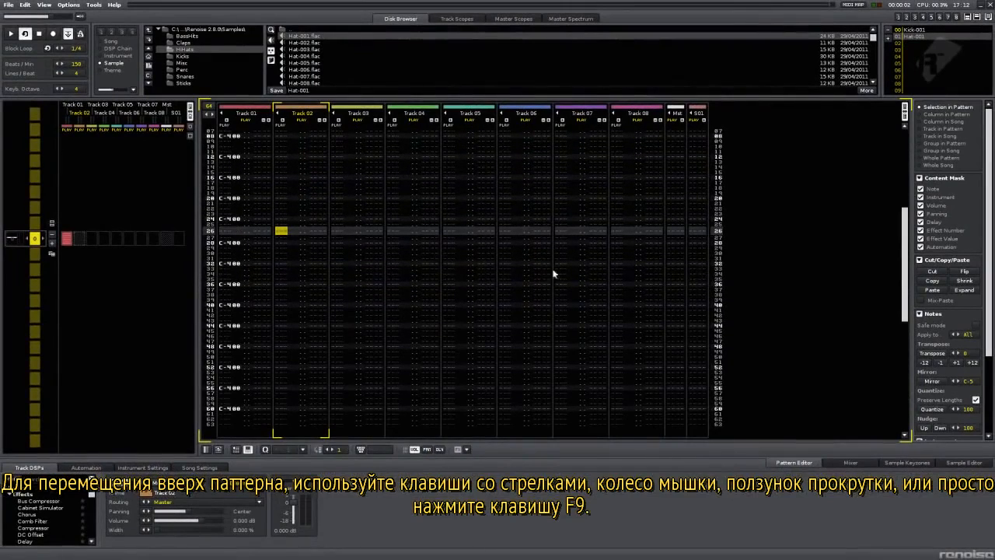
mouse_move(906, 275)
mouse_down()
mouse_move(906, 255)
mouse_move(905, 335)
mouse_move(905, 273)
mouse_up()
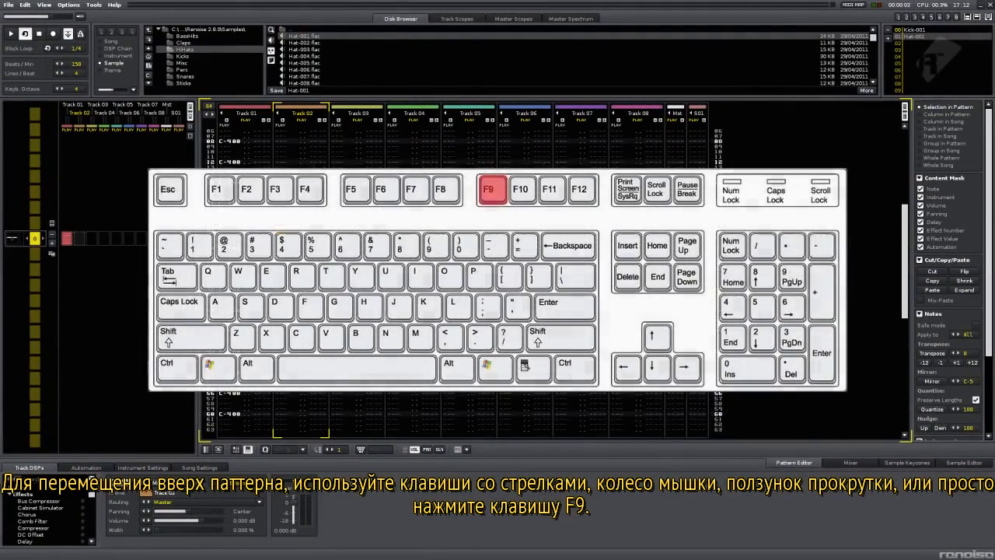
key(F9)
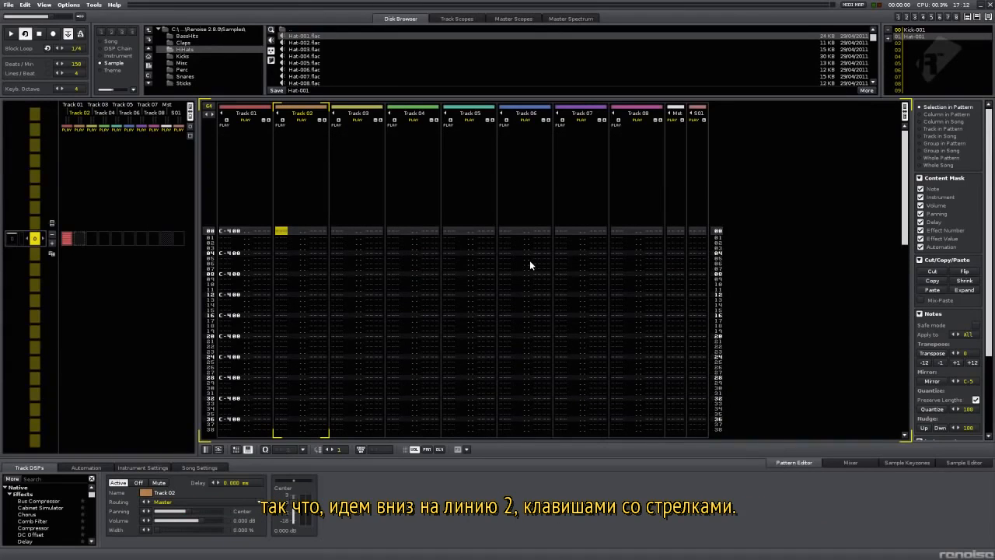
key(Down)
key(Down)
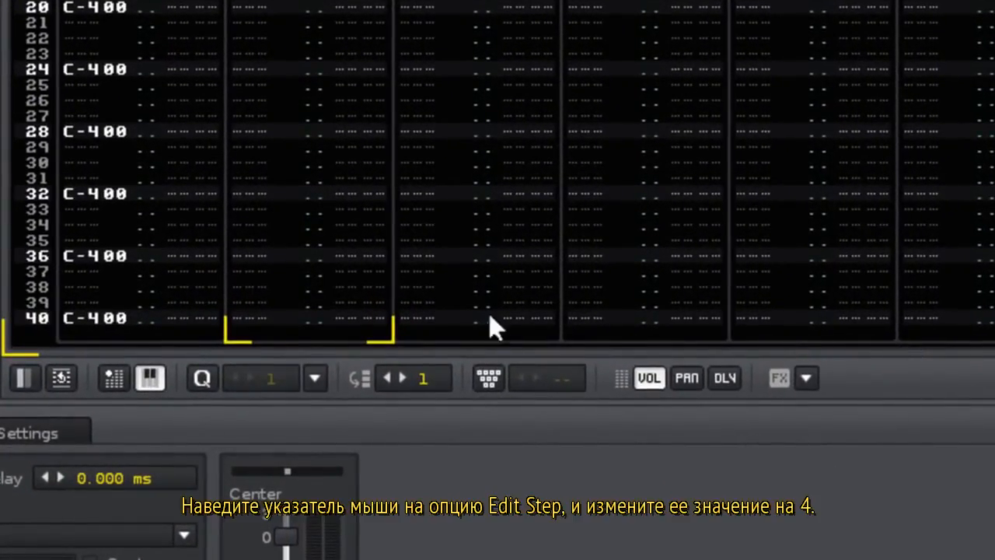
Set edit step 4 and enter C-4 hi-hat notes every fourth row on Track 02.
click(400, 377)
click(401, 377)
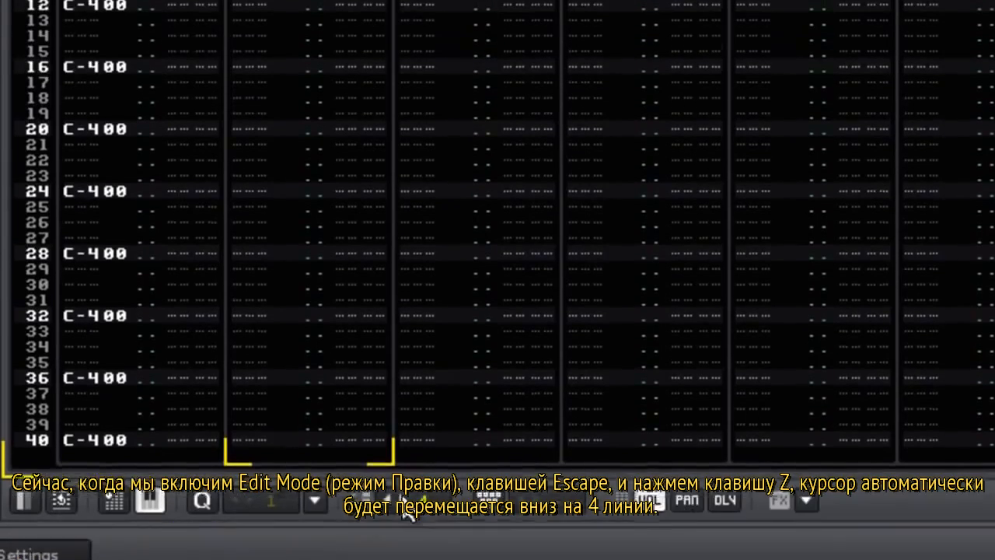
key(Escape)
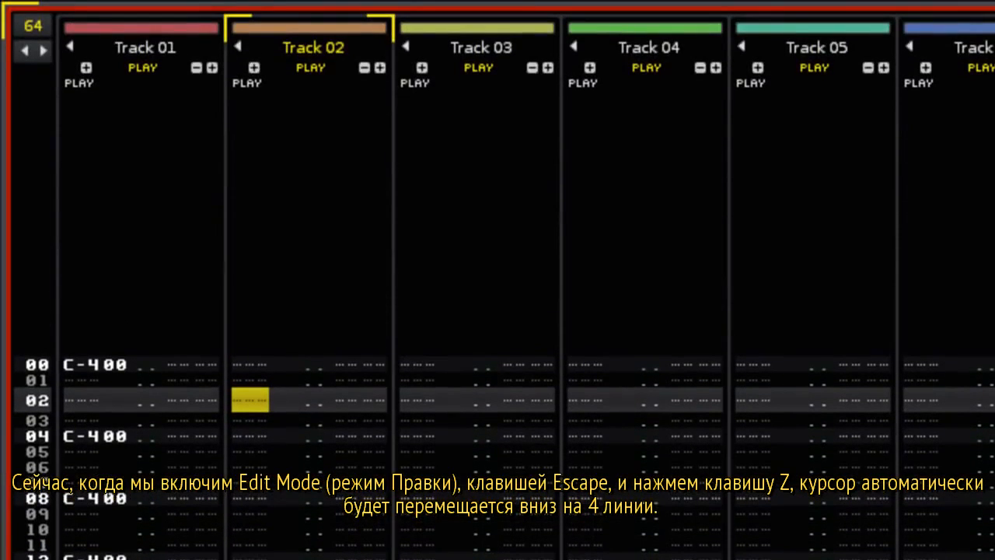
key(z)
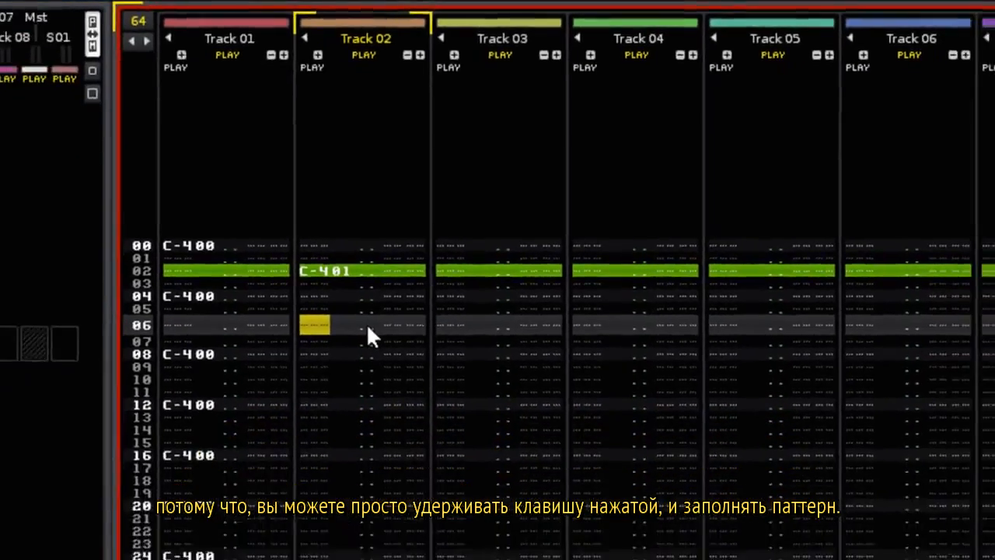
key(z)
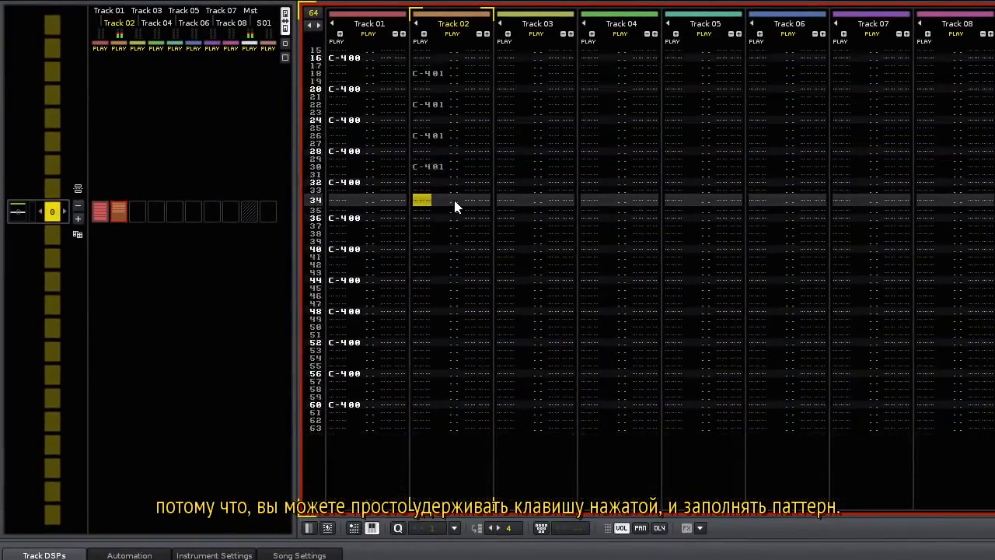
key(z)
key(z)
key(z)
key(z)
key(z)
key(z)
key(z)
key(z)
key(z)
key(z)
key(z)
key(z)
key(z)
key(z)
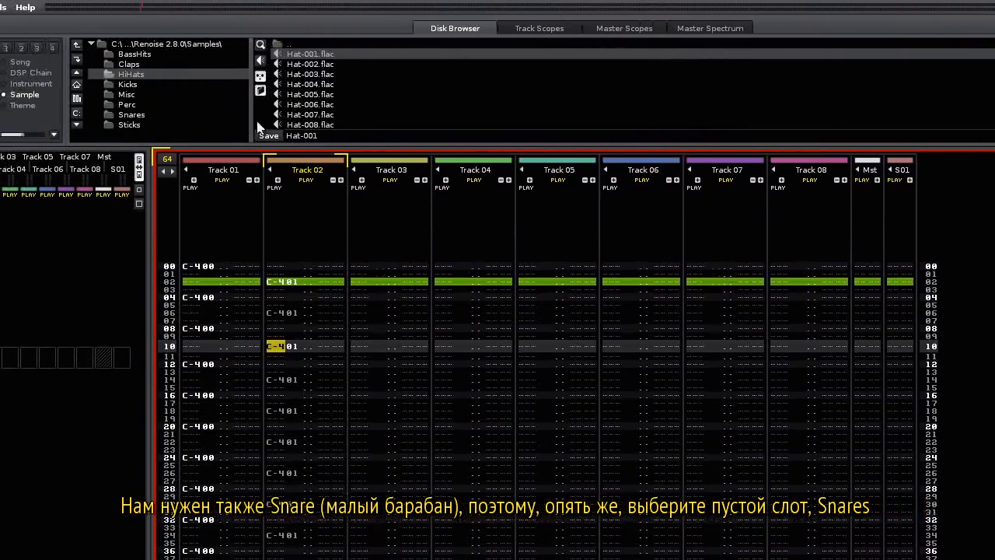
Load Snare01.flac from the Snares folder, leave edit mode, and preview the snare.
click(272, 116)
scroll(486, 100, down, 3)
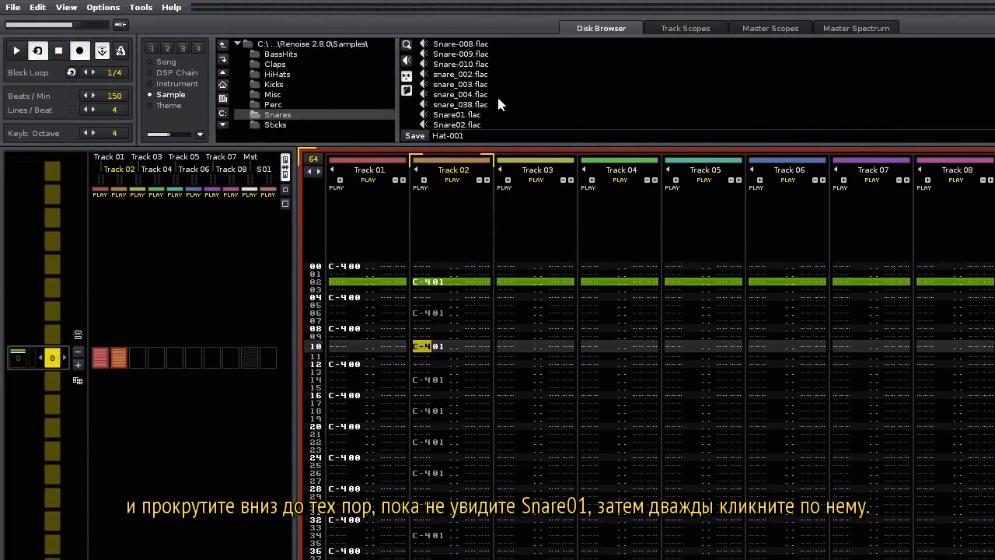
double_click(460, 115)
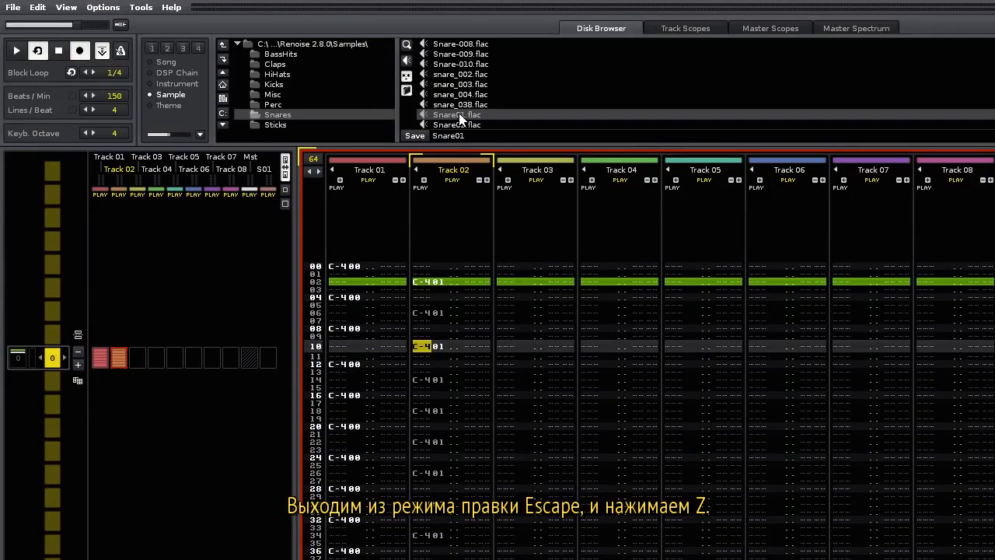
key(Escape)
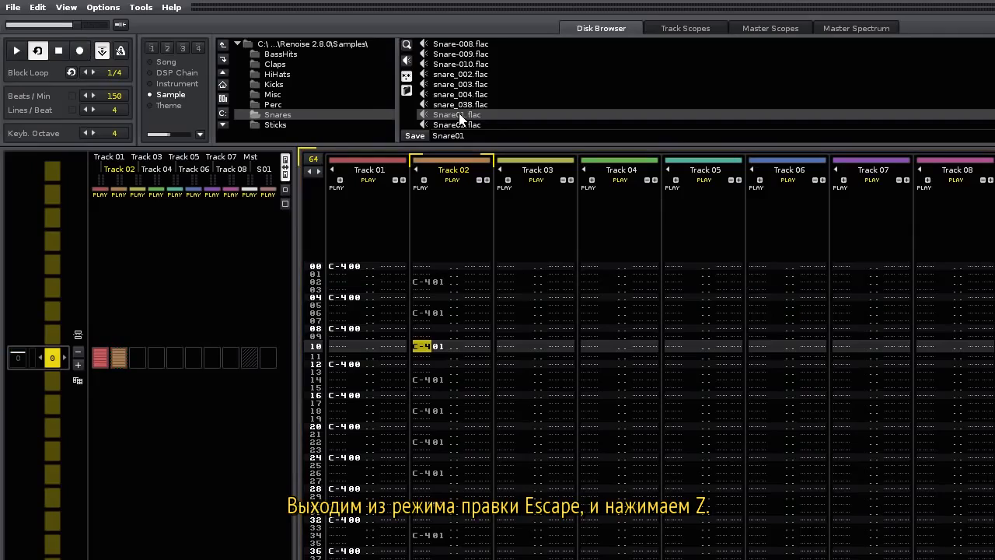
key(z)
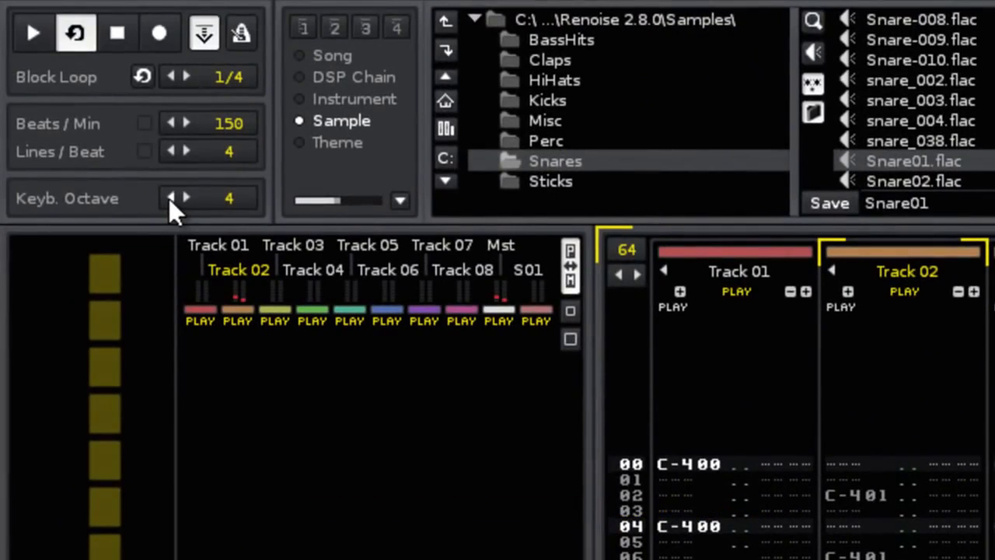
With keyboard octave 3 and edit step 8, enter C-3 snares on Track 03 from row 04.
click(168, 198)
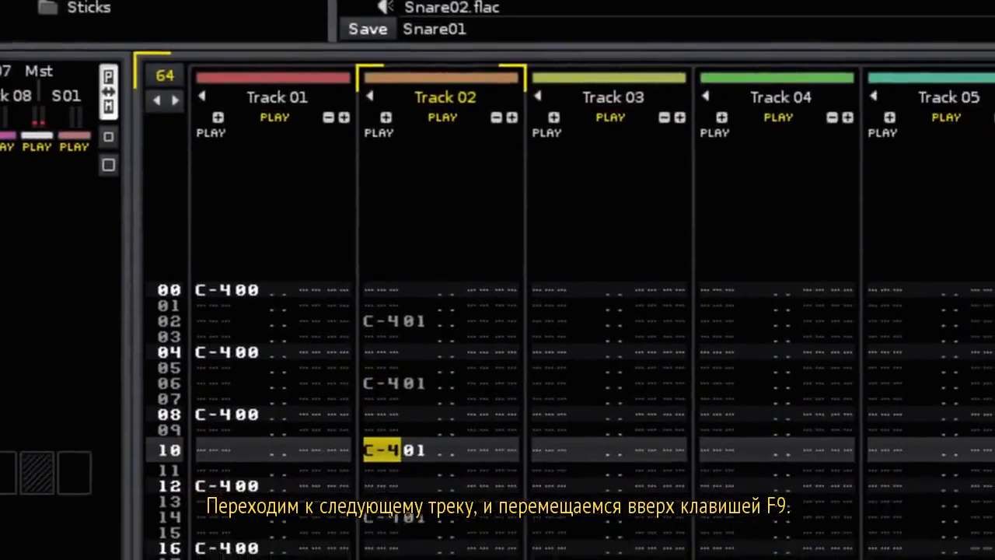
key(Tab)
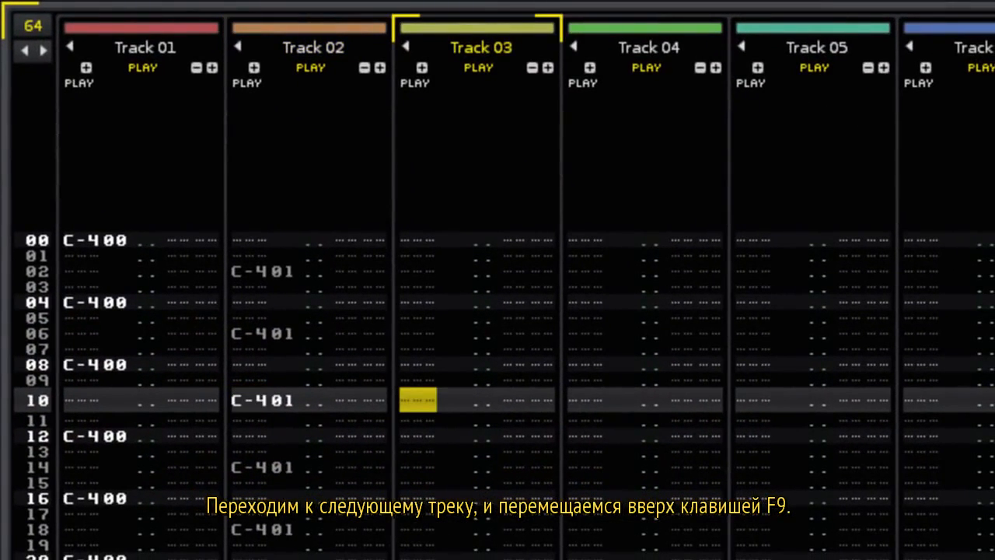
key(F9)
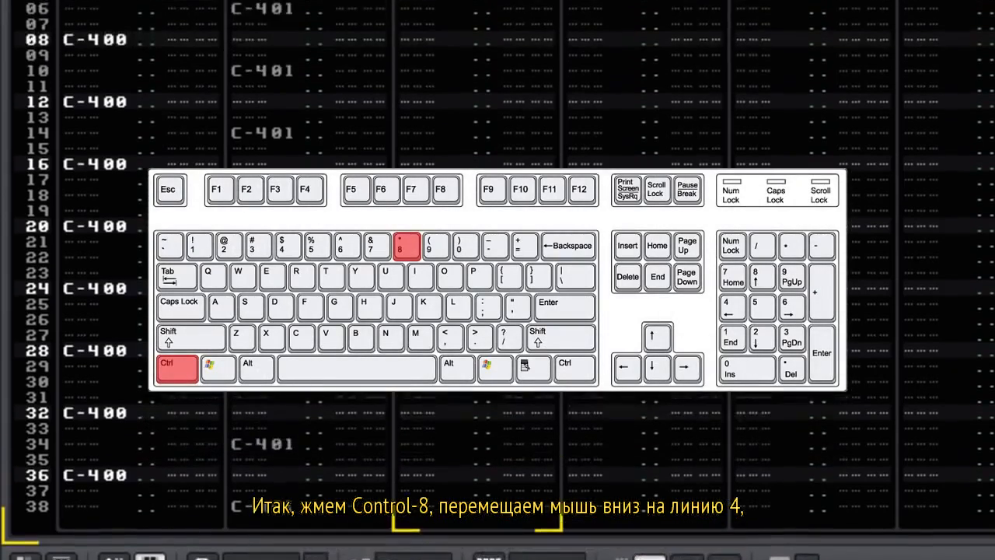
key(Down)
key(Down)
key(Down)
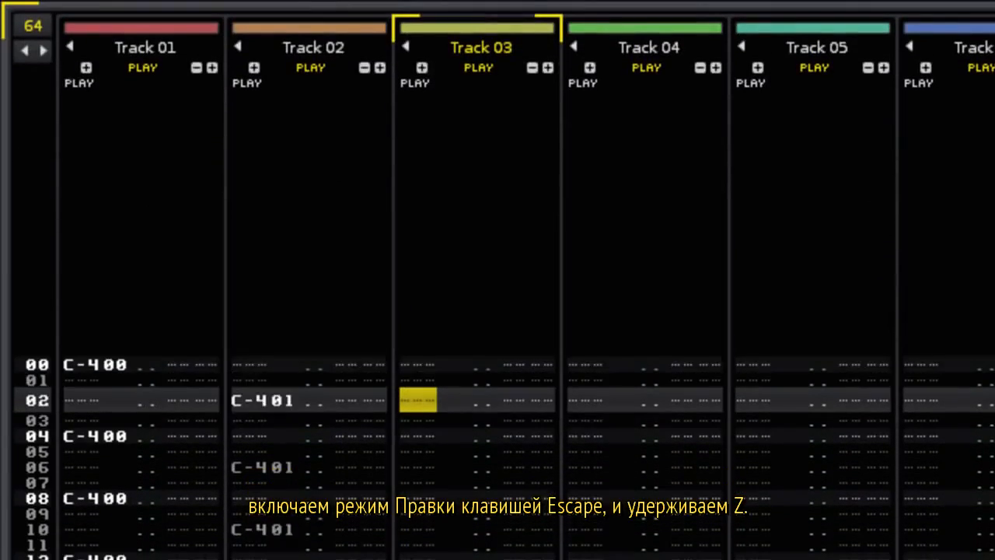
key(Down)
key(Escape)
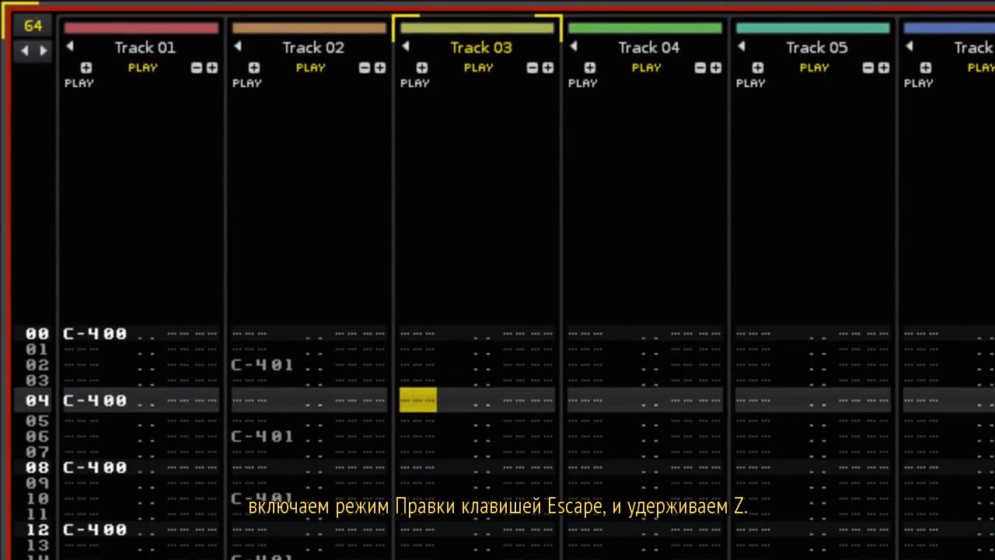
key(z)
key(z)
key(z)
key(z)
key(z)
key(z)
key(z)
key(z)
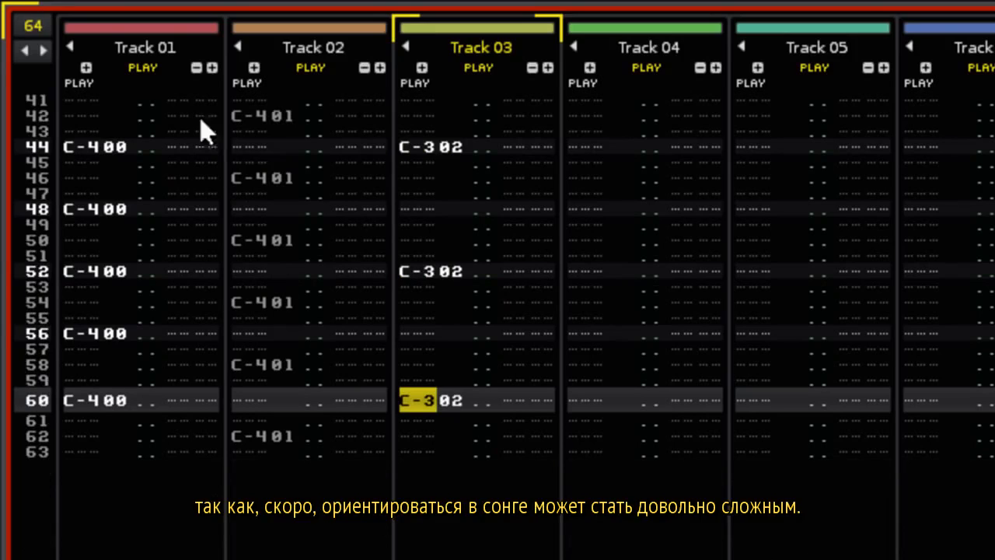
Name Track 01 'Kick', Track 02 'Hi Hat' and Track 03 'Snare'.
double_click(149, 46)
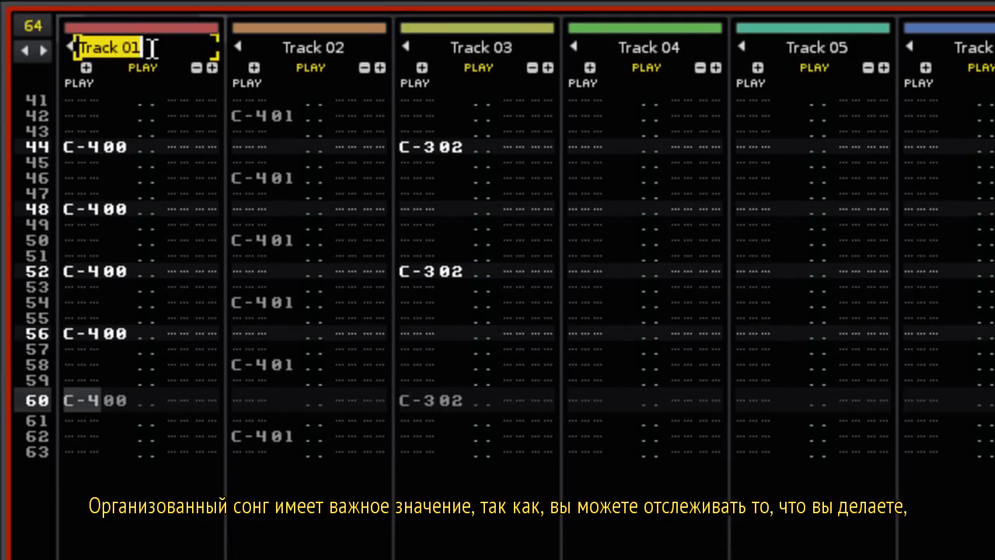
text(Kick)
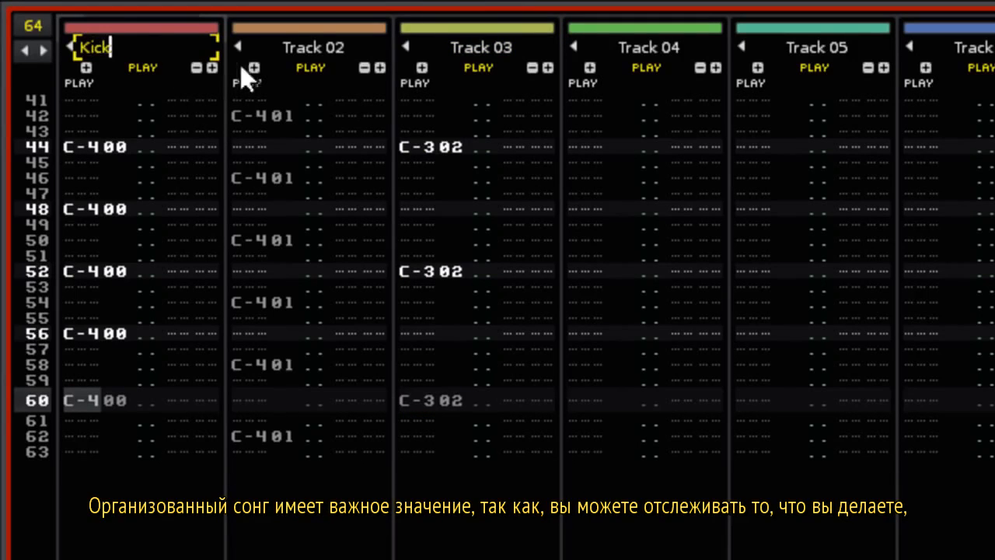
double_click(312, 47)
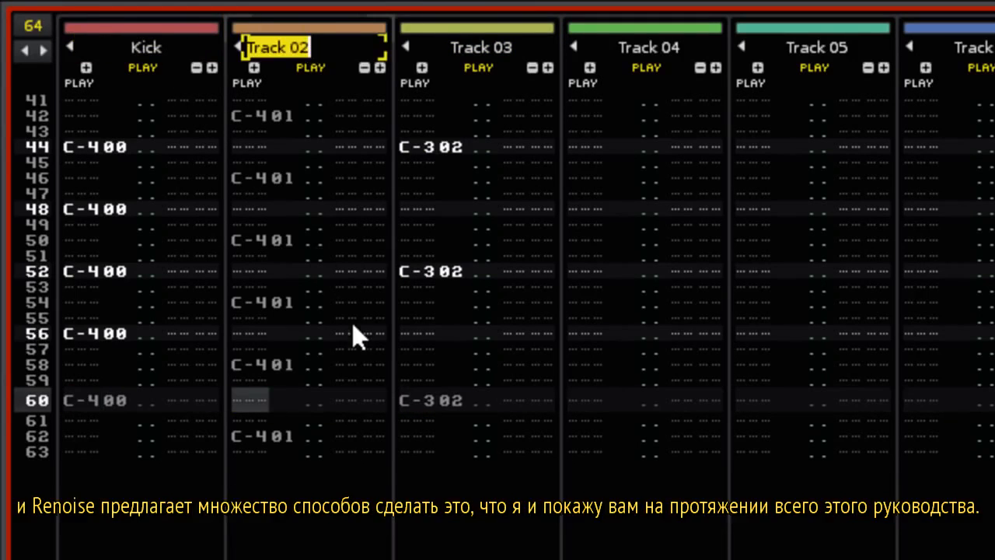
text(Hi Hat)
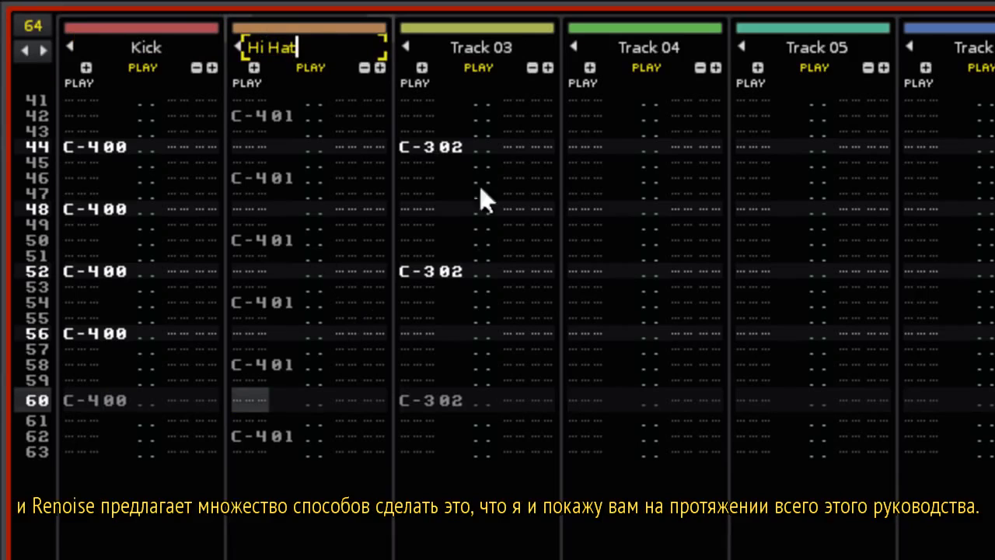
double_click(477, 46)
text(Snare)
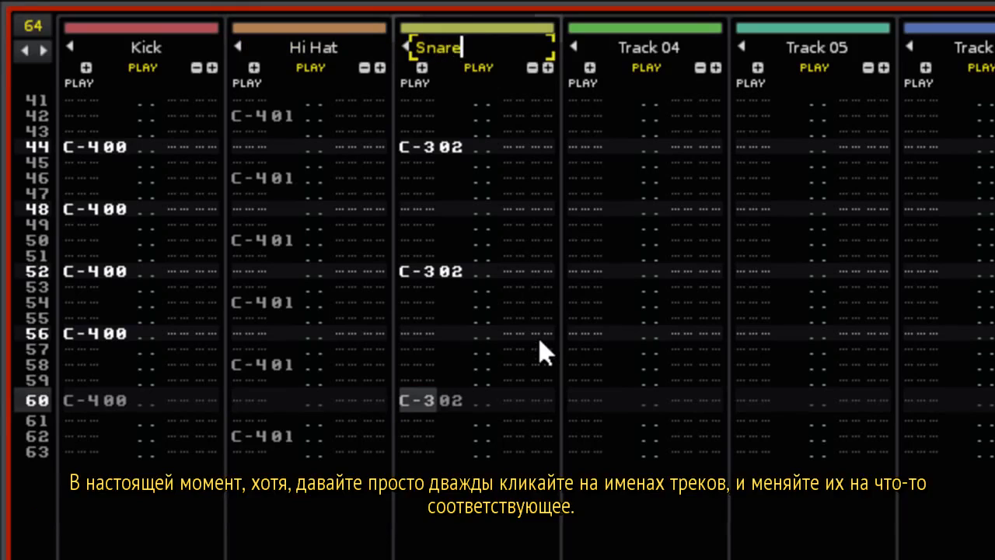
key(Return)
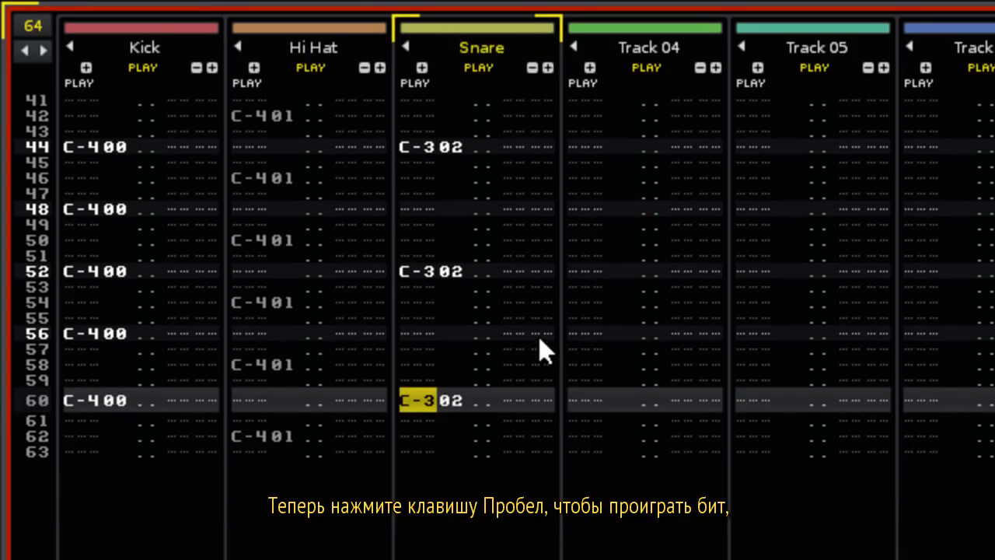
Start playback and step the tempo up to 165 BPM, then down to 112 BPM.
key(space)
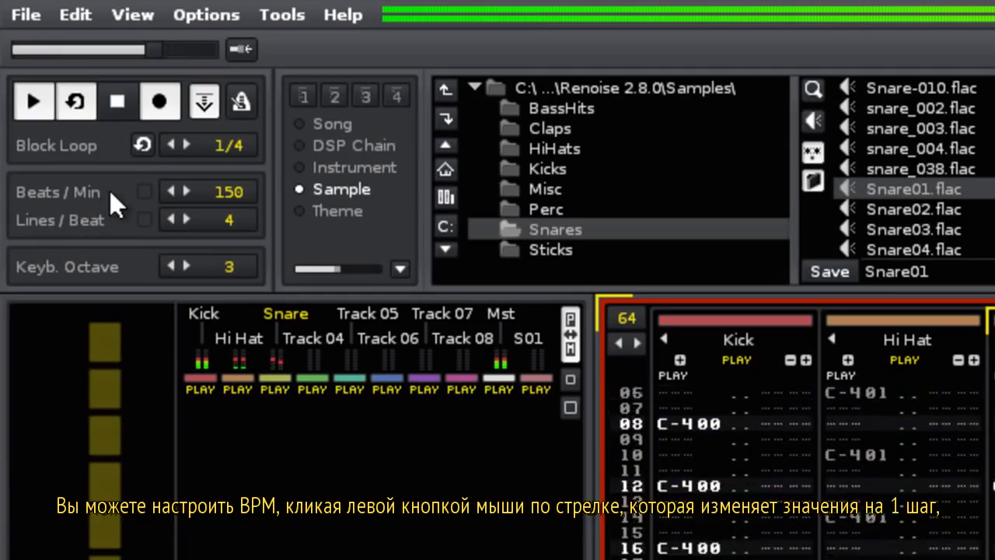
click(188, 191)
click(189, 190)
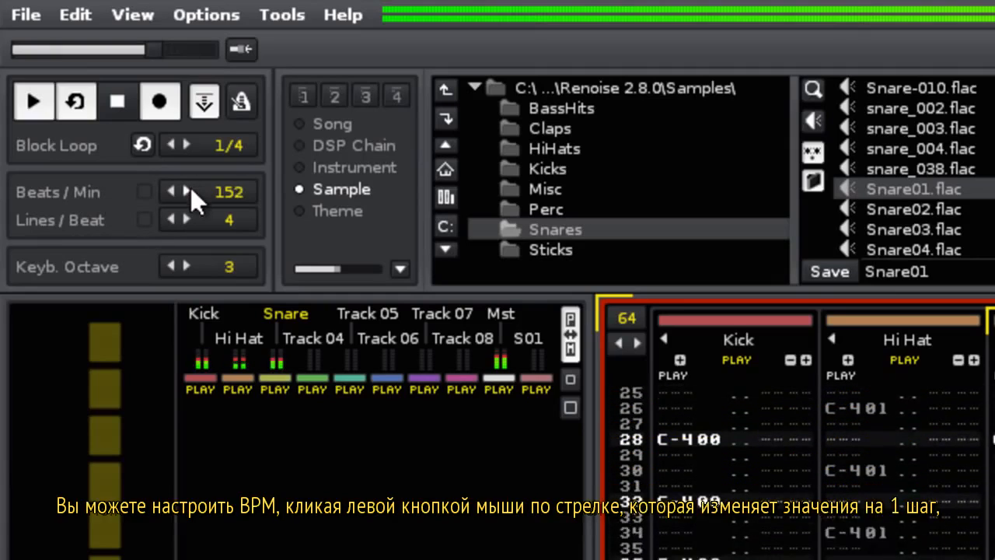
click(189, 190)
click(189, 191)
double_click(189, 191)
click(189, 190)
double_click(189, 191)
click(189, 190)
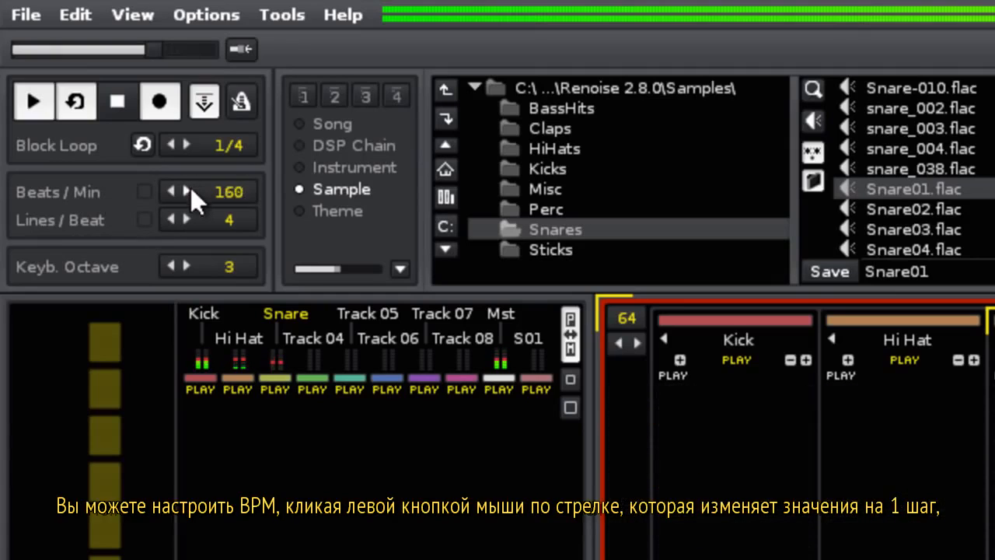
double_click(189, 190)
double_click(189, 190)
click(189, 190)
double_click(172, 191)
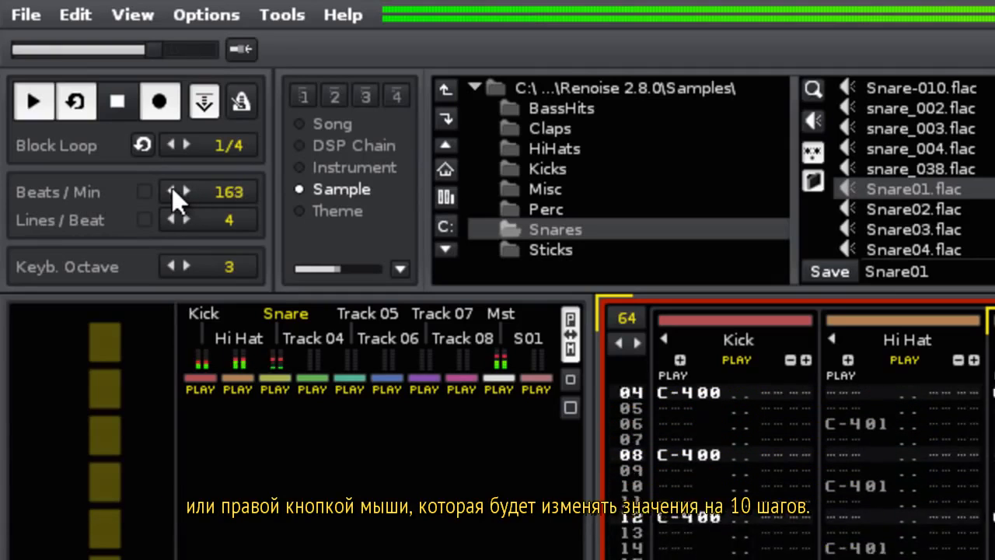
click(172, 191)
right_click(172, 191)
right_click(172, 191)
right_click(171, 191)
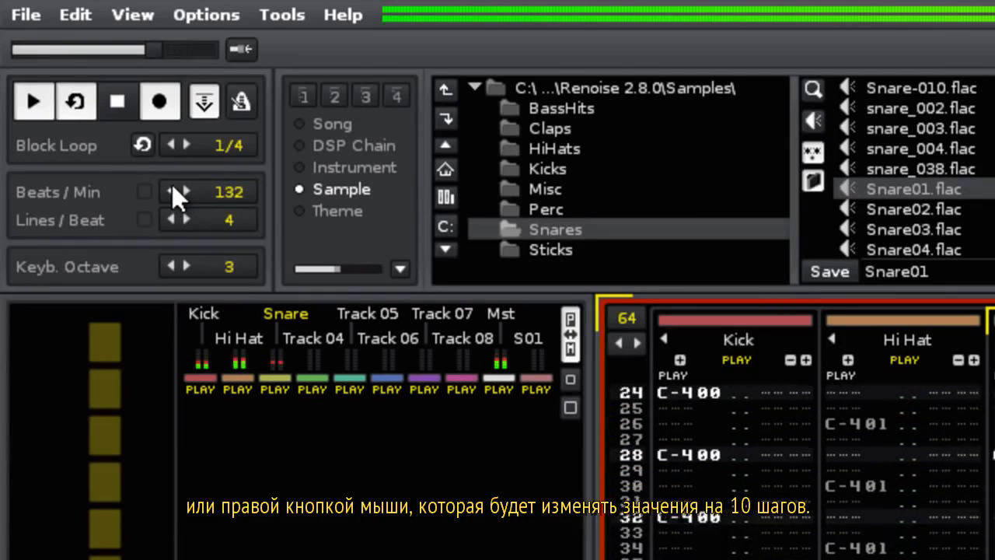
right_click(172, 191)
right_click(172, 190)
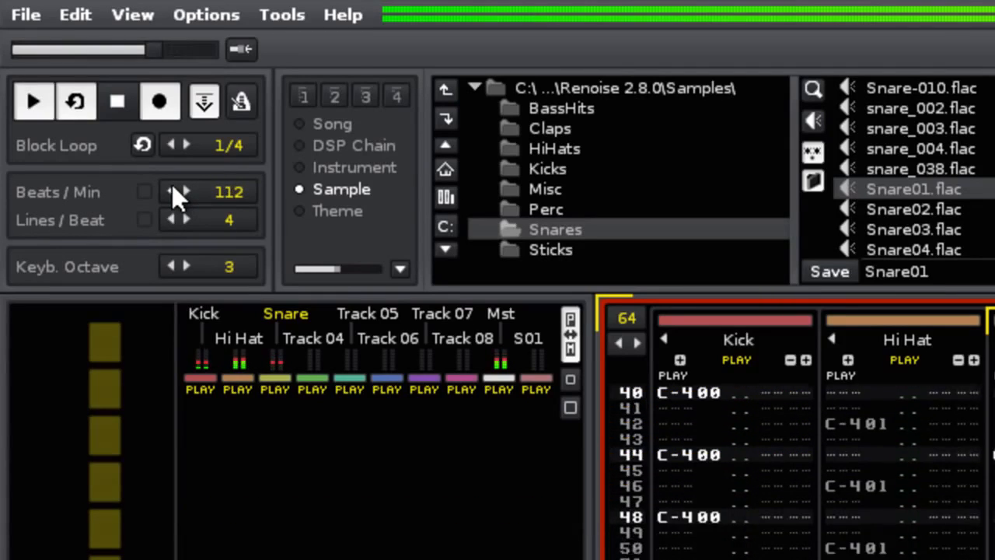
Drag the tempo value down and up, then enter a tempo of 96 BPM.
drag(228, 193, 229, 262)
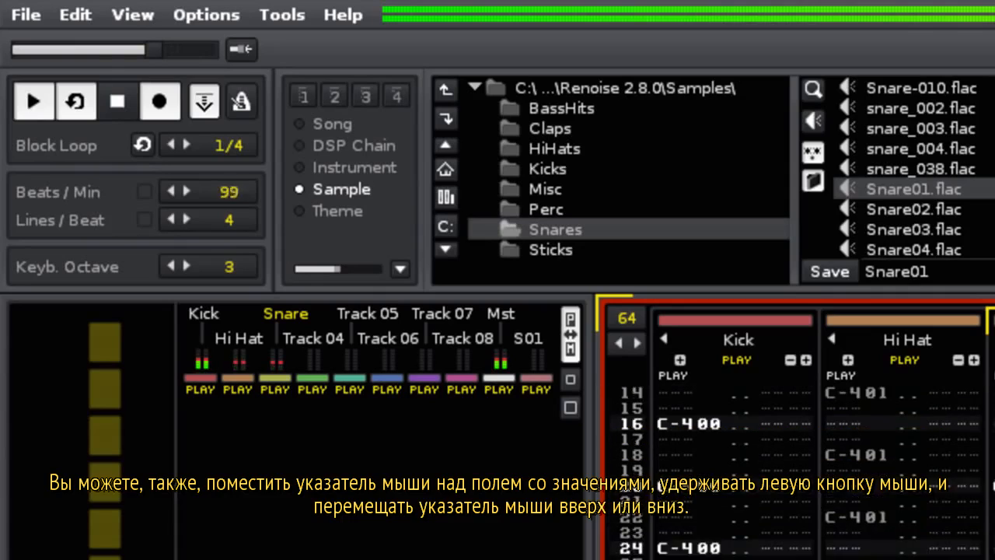
drag(221, 191, 222, 187)
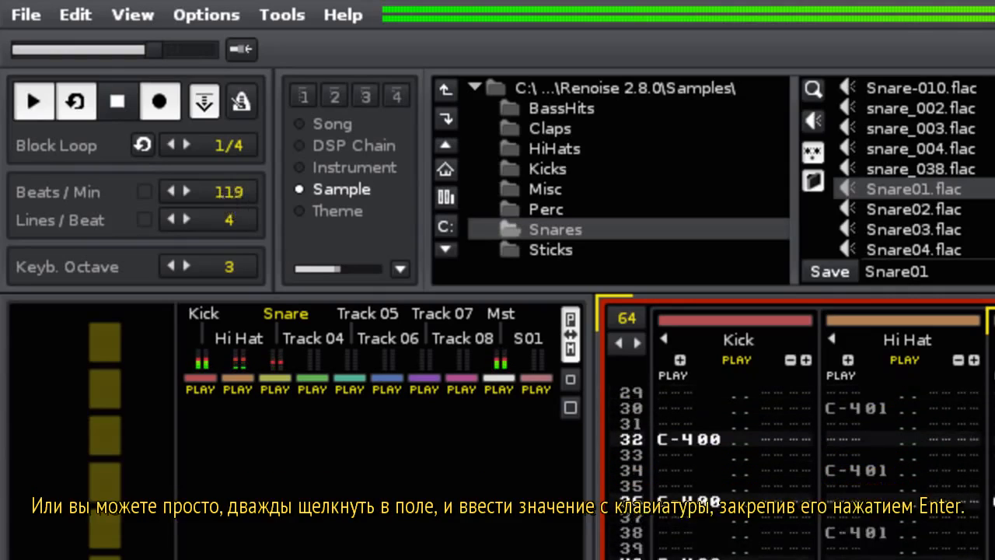
double_click(222, 191)
text(96)
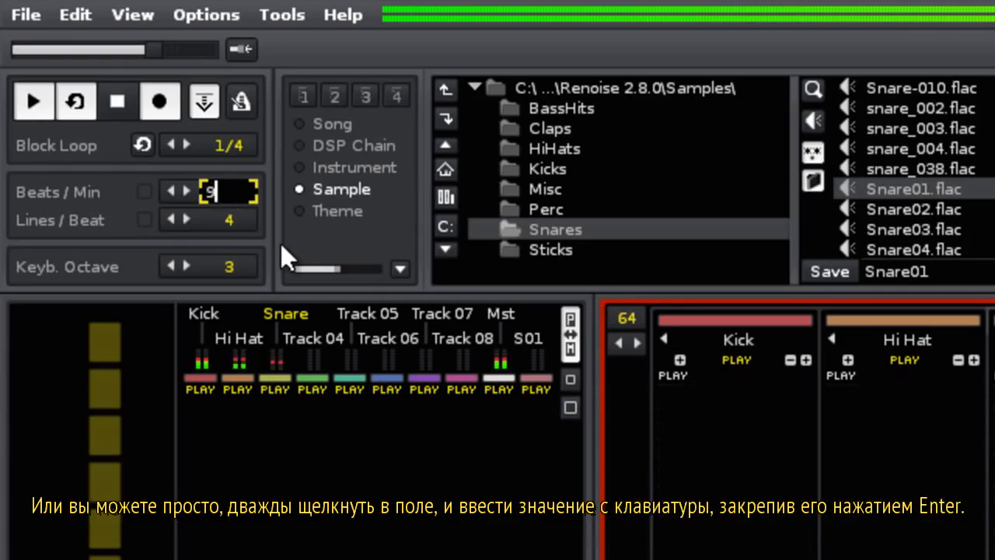
key(Return)
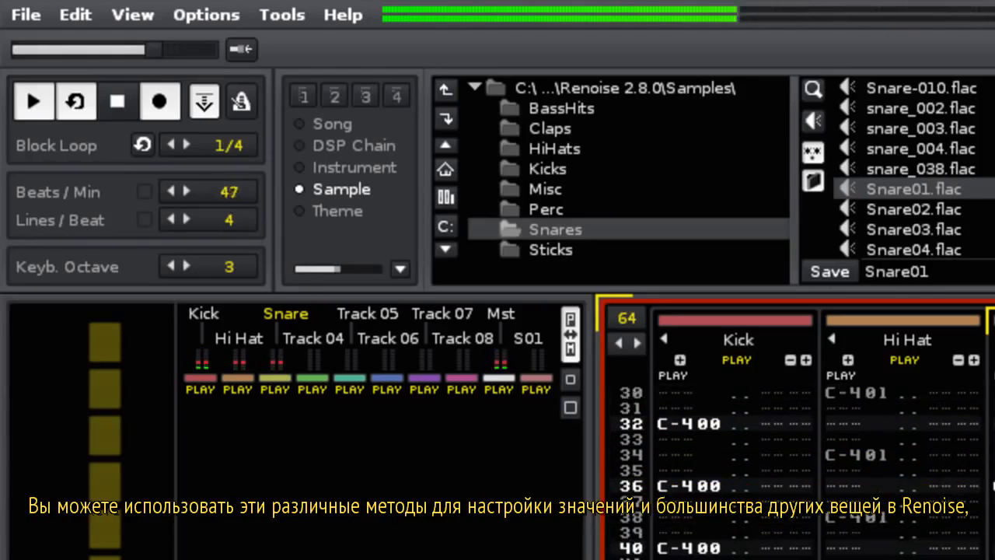
Type 130 into the Beats/Min field to set the final tempo.
drag(229, 192, 229, 184)
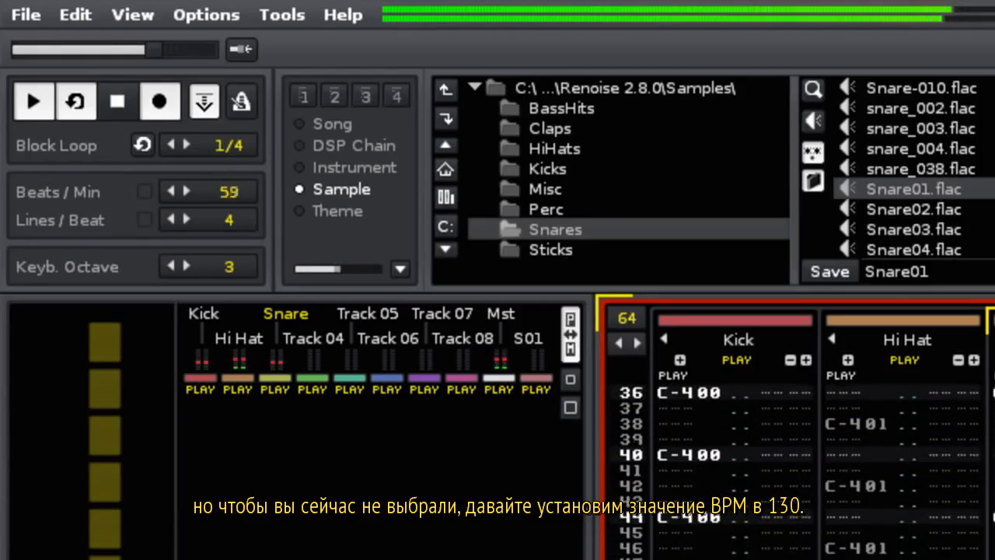
double_click(232, 185)
text(1)
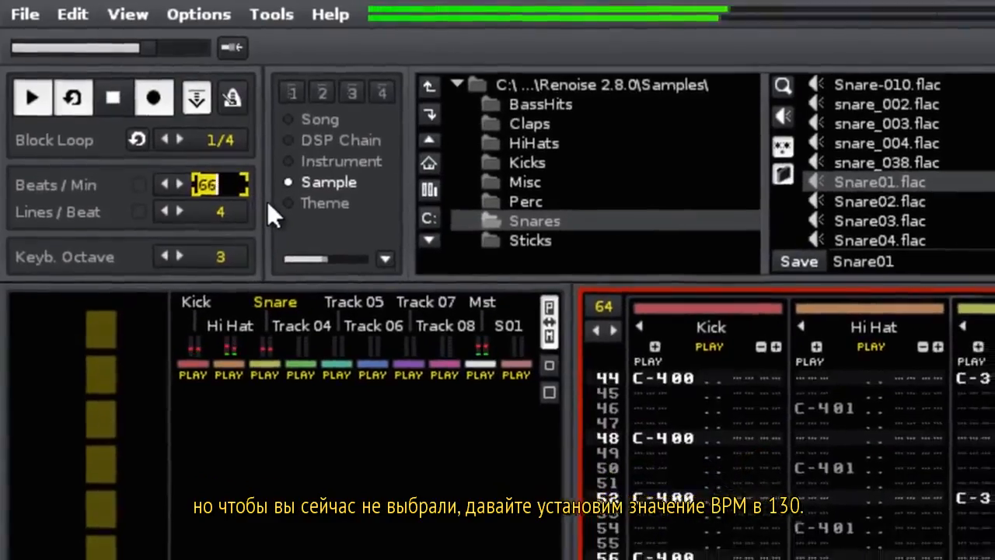
text(30)
key(Return)
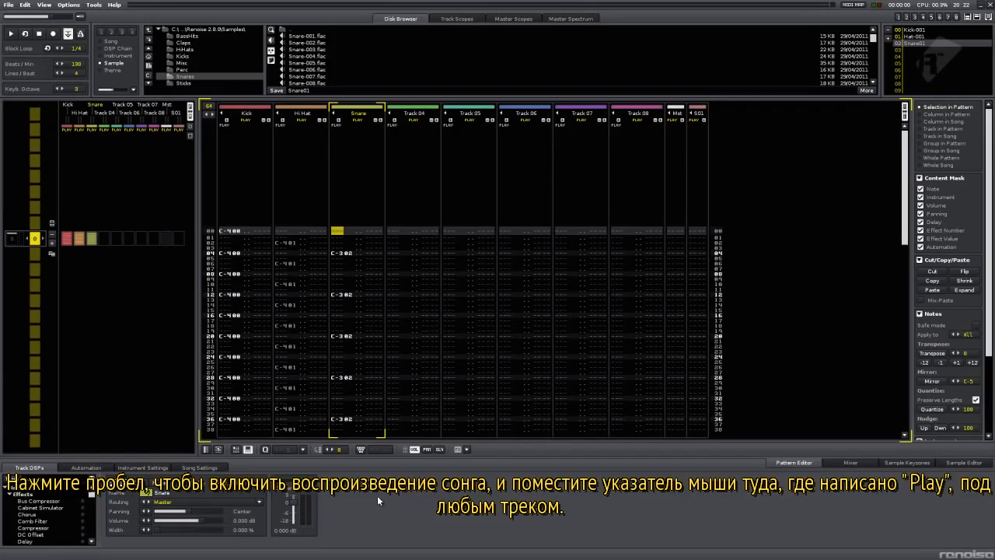
Play the song, mute then unmute the Snare track, and solo then unsolo it.
key(space)
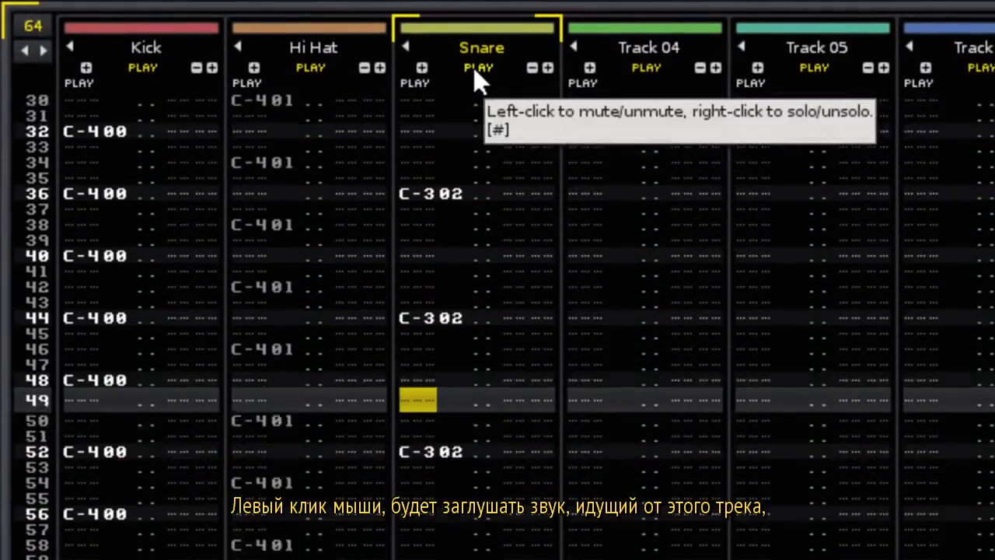
click(476, 69)
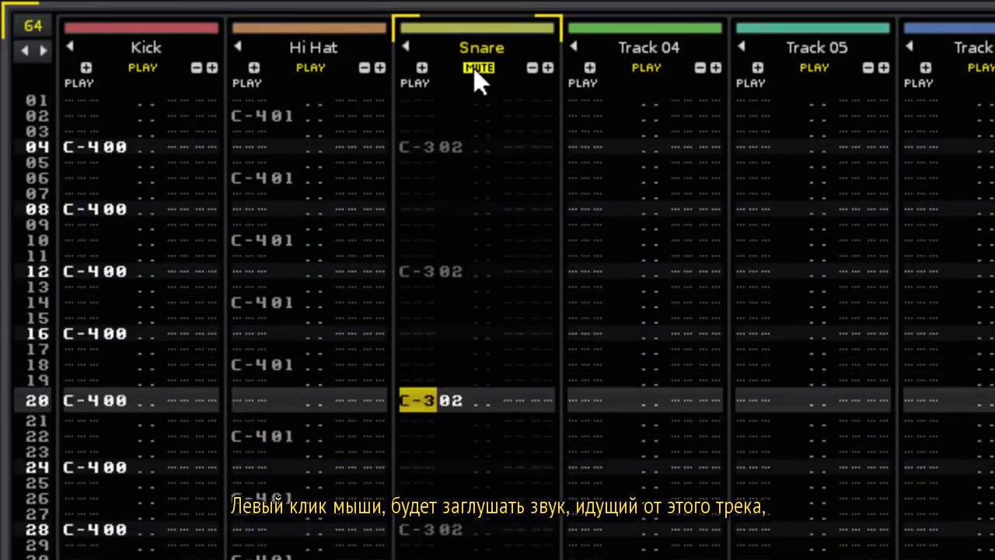
click(475, 70)
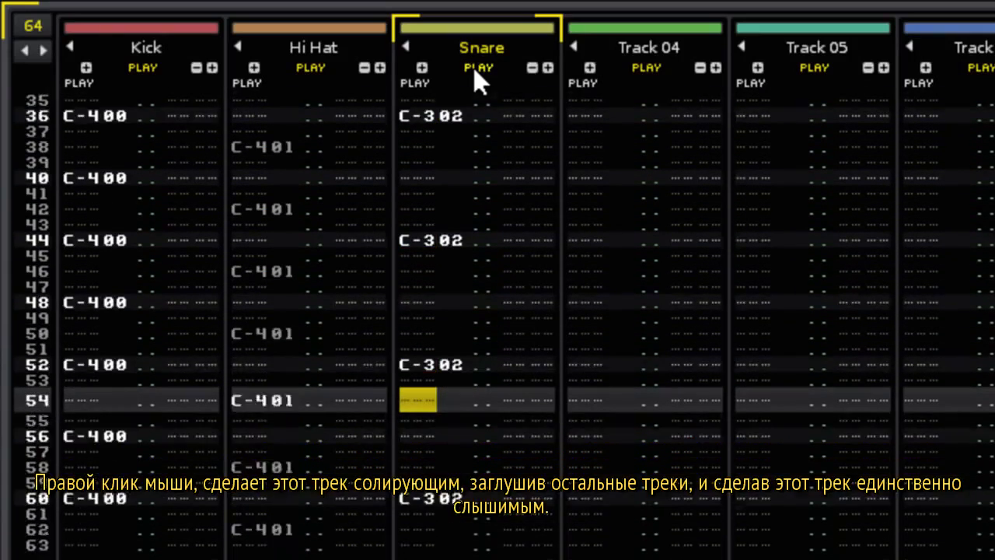
right_click(476, 70)
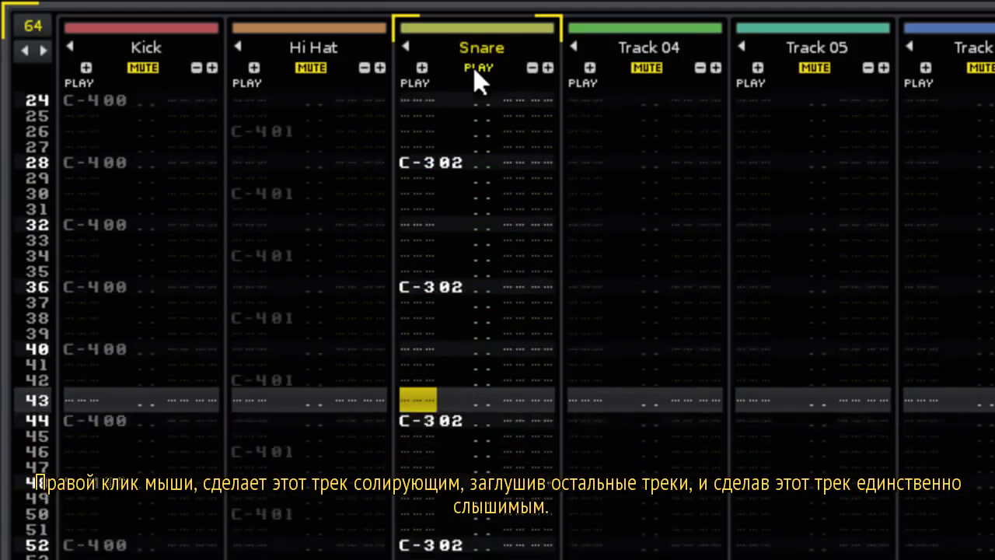
right_click(476, 70)
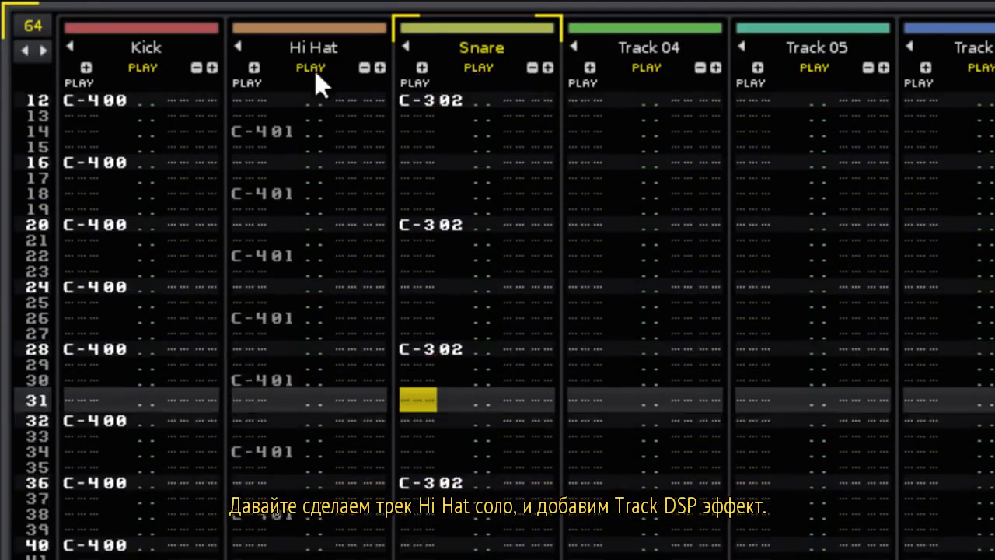
Solo the Hi Hat track, add a Delay effect to it, then unsolo it.
right_click(313, 70)
click(309, 165)
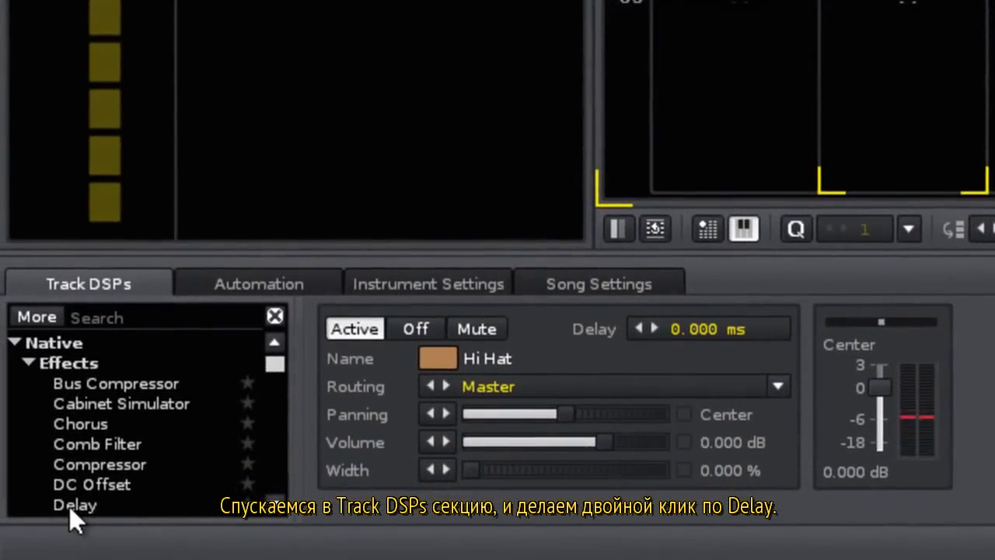
double_click(69, 506)
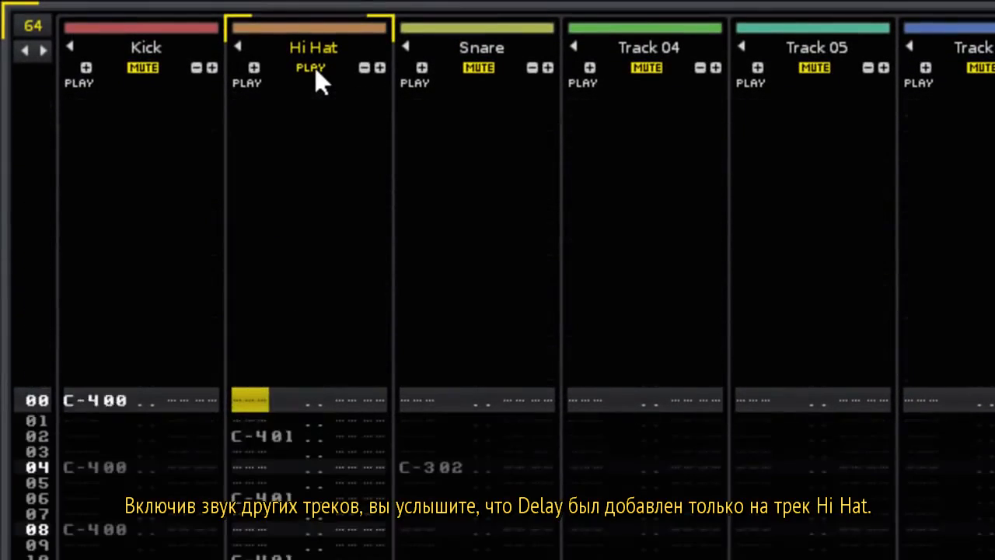
right_click(313, 3)
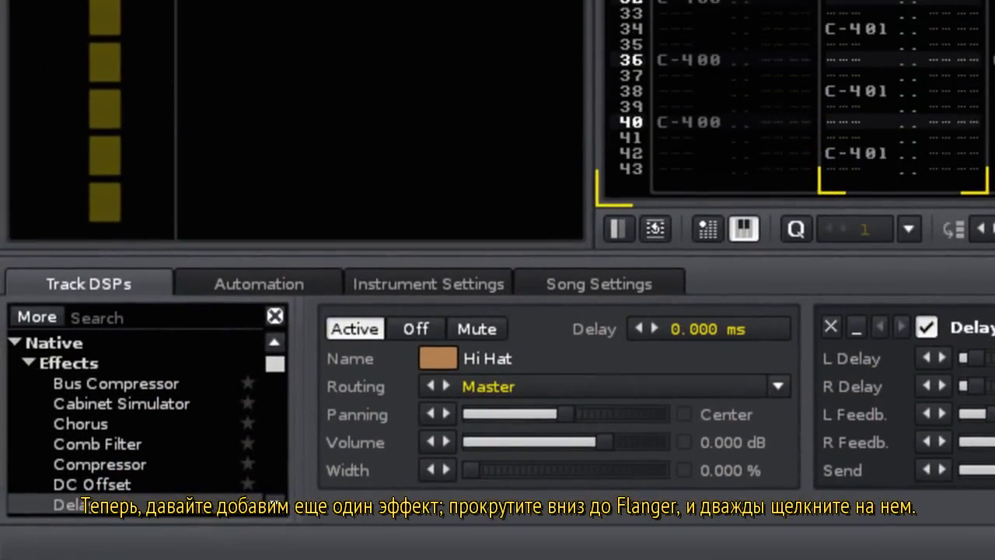
Add a Flanger after the Hi Hat's Delay and load its Wanderer preset.
scroll(109, 476, down, 2)
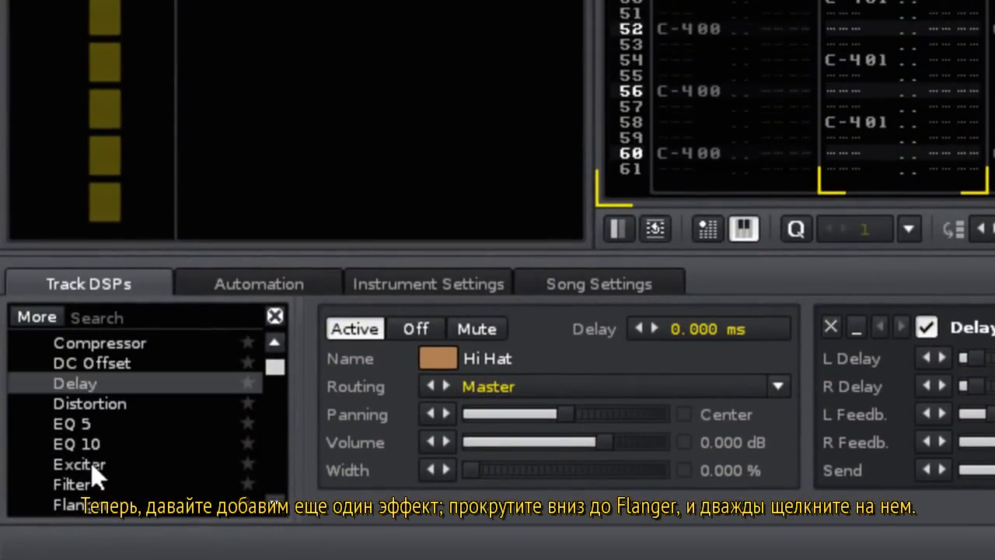
double_click(108, 507)
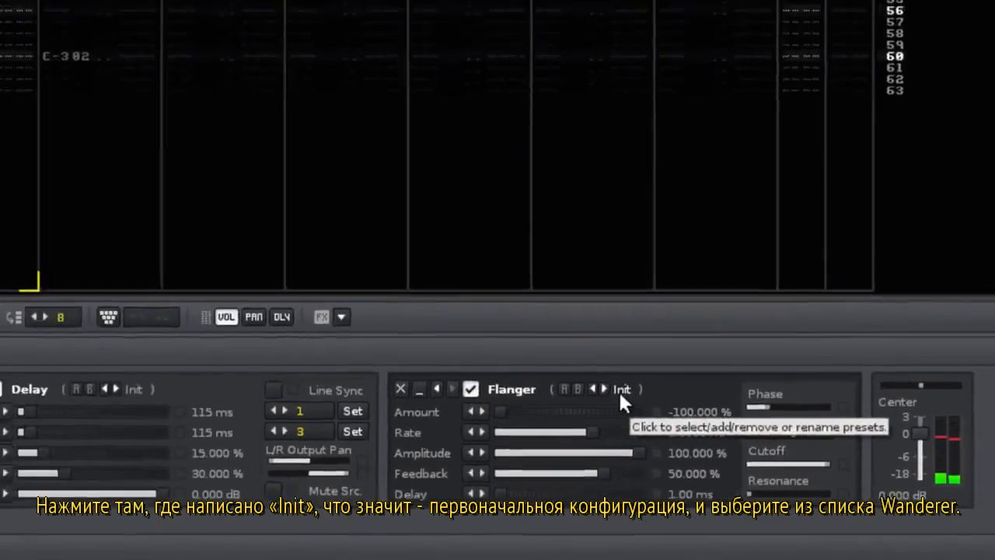
click(494, 337)
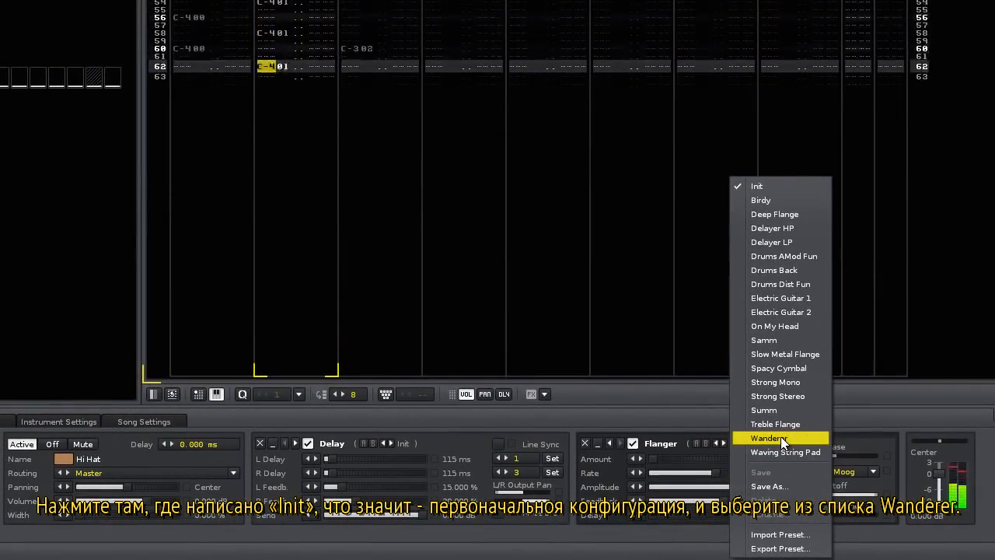
click(782, 439)
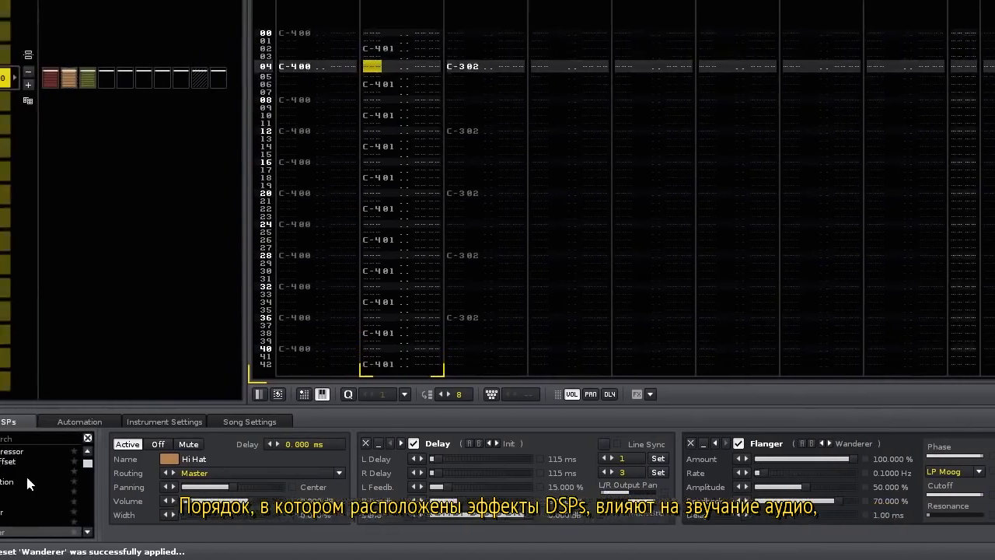
Add a Distortion to the Hi Hat track using the Shifted to Death preset.
double_click(64, 482)
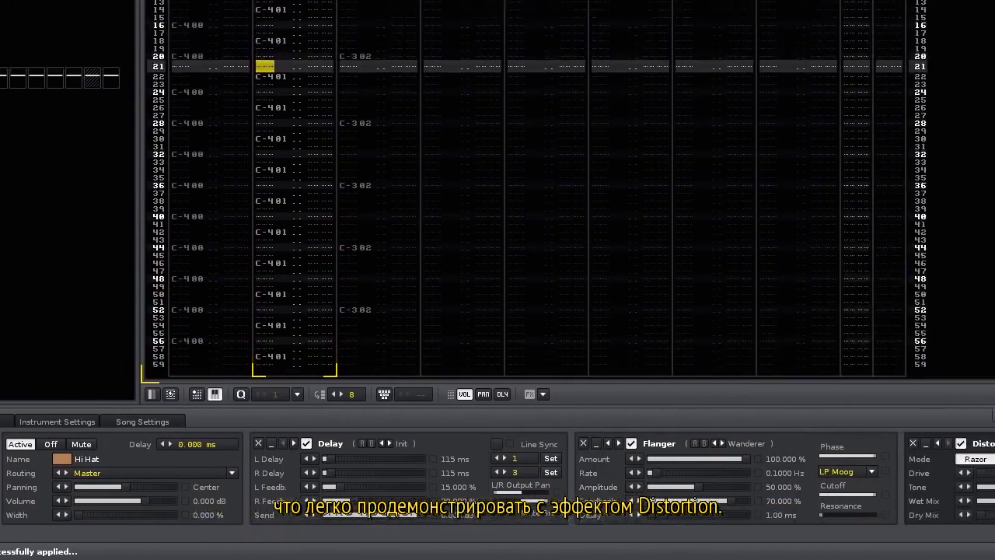
click(913, 446)
click(941, 458)
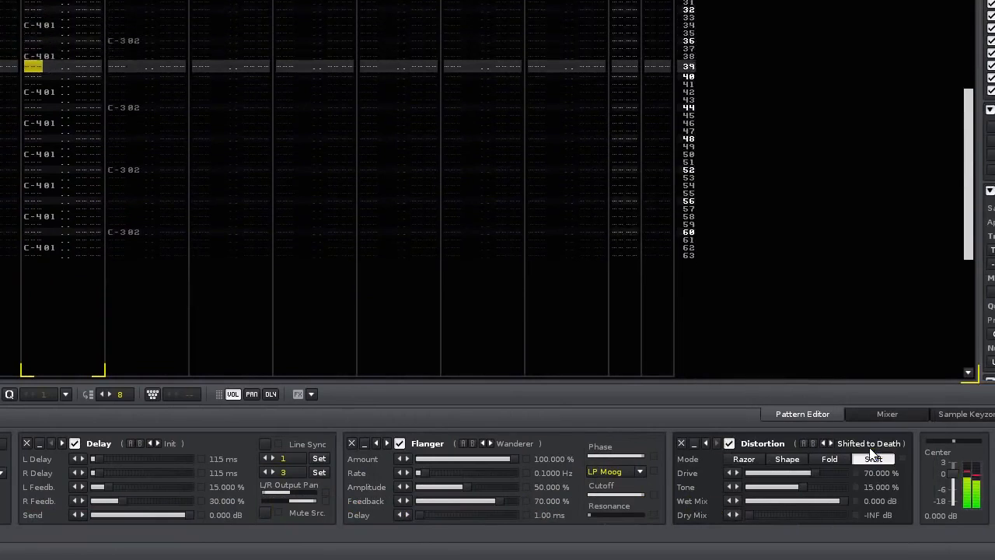
Move the Distortion around the chain, delete it, and add a Chorus at the end.
click(706, 445)
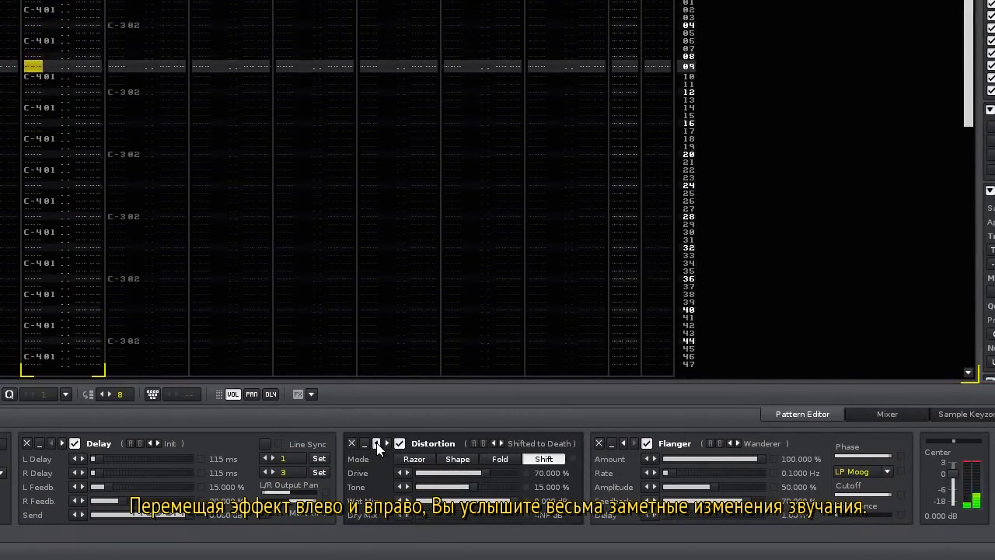
click(377, 445)
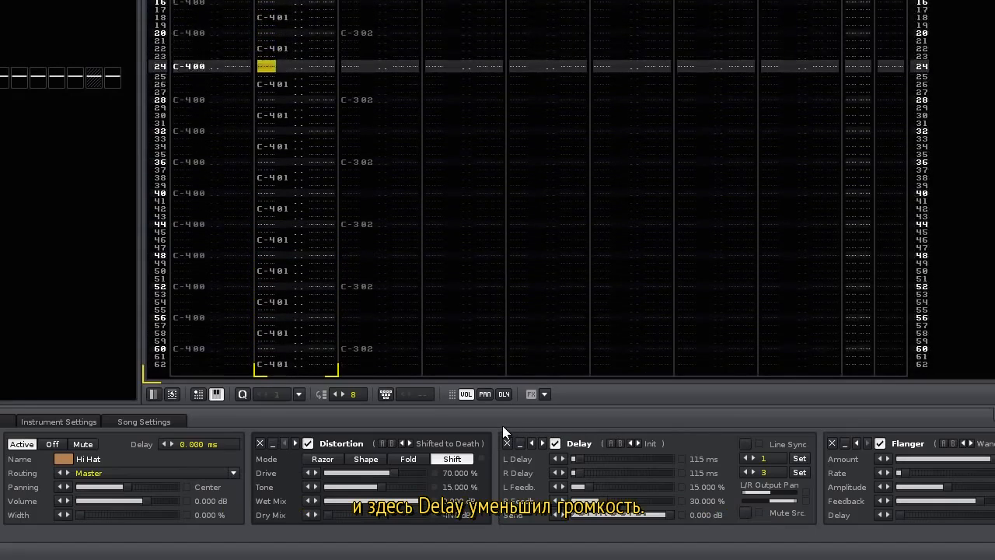
click(296, 443)
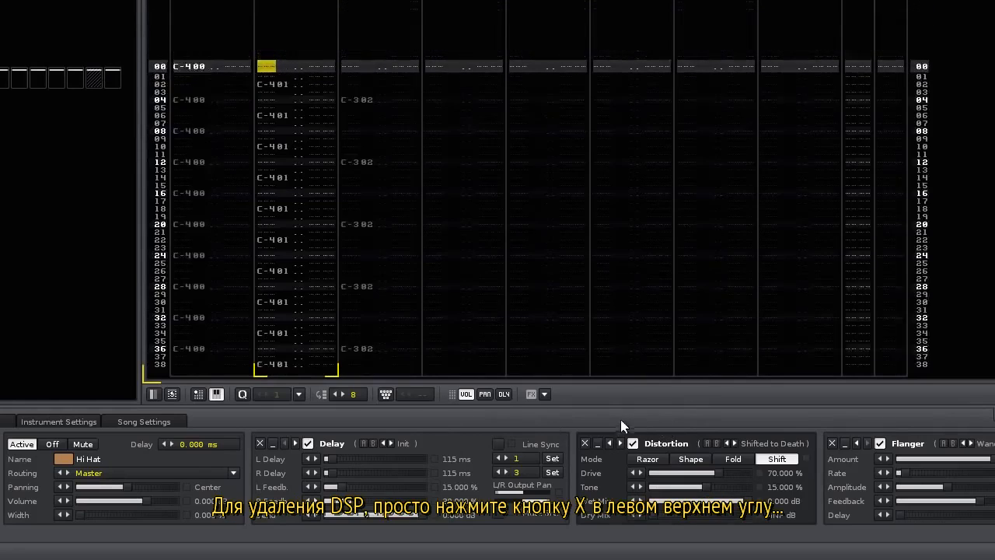
click(584, 443)
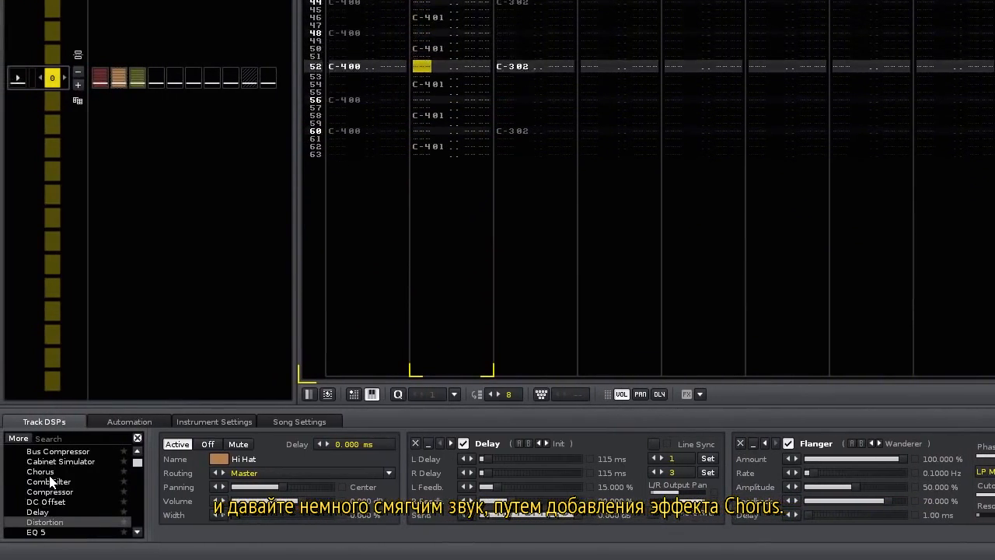
double_click(44, 472)
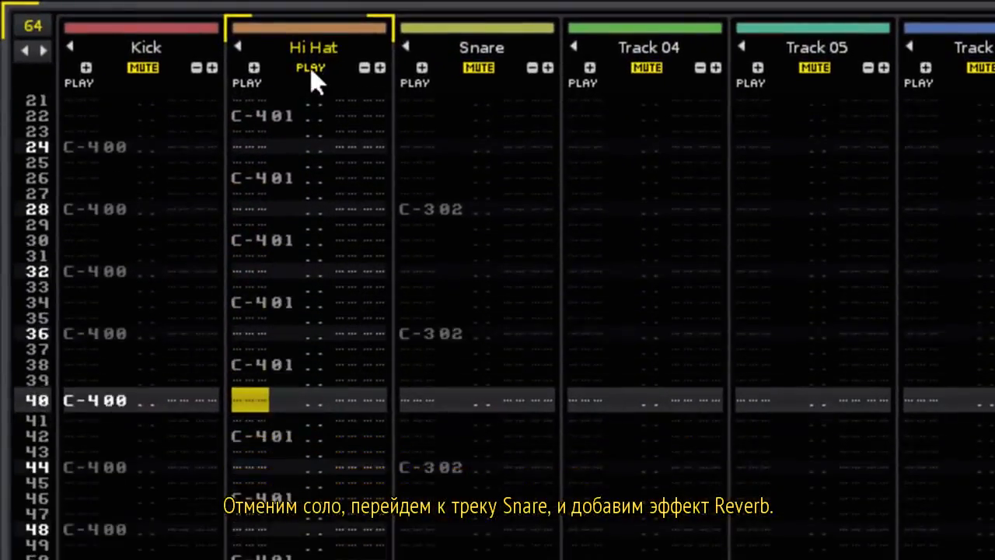
Unsolo the Hi Hat, select the Snare track, and add a Reverb to it.
click(311, 68)
click(438, 389)
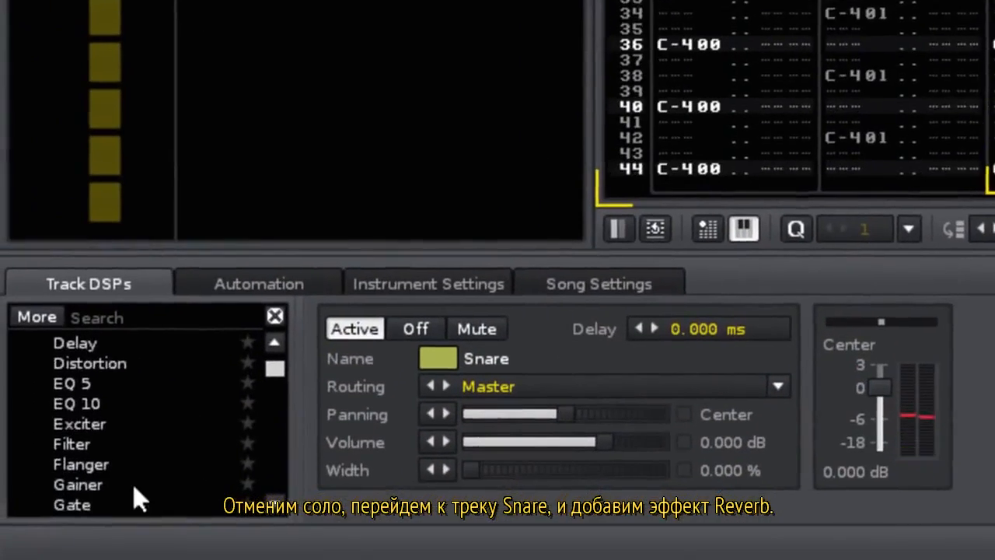
scroll(117, 478, down, 4)
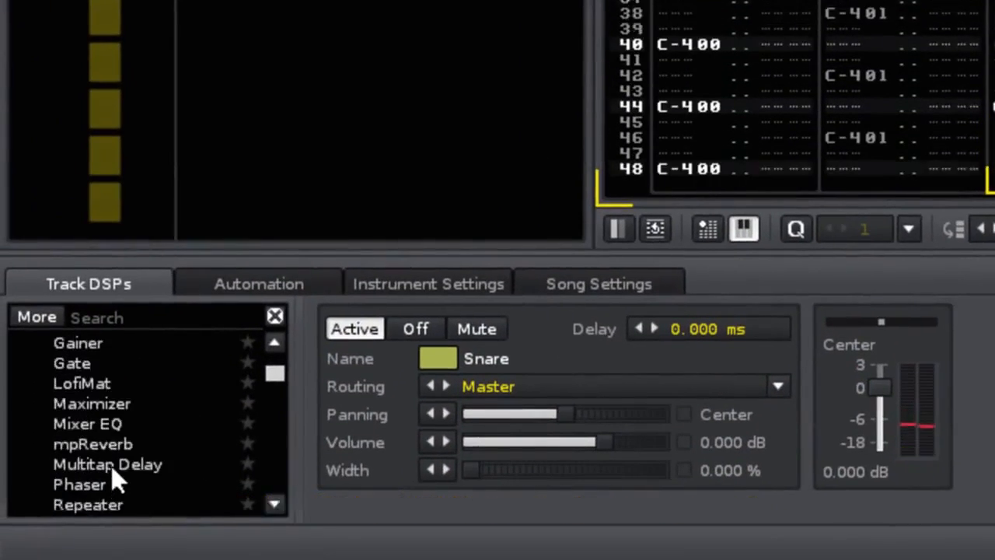
double_click(80, 423)
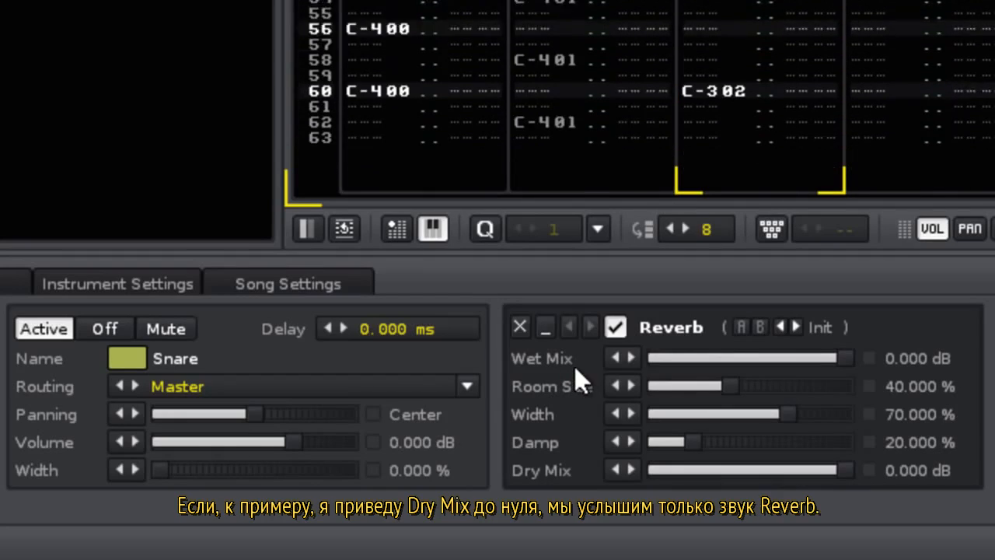
Keep the Reverb's Dry Mix at 0 dB and lower its Wet Mix to -6 dB.
drag(842, 470, 656, 470)
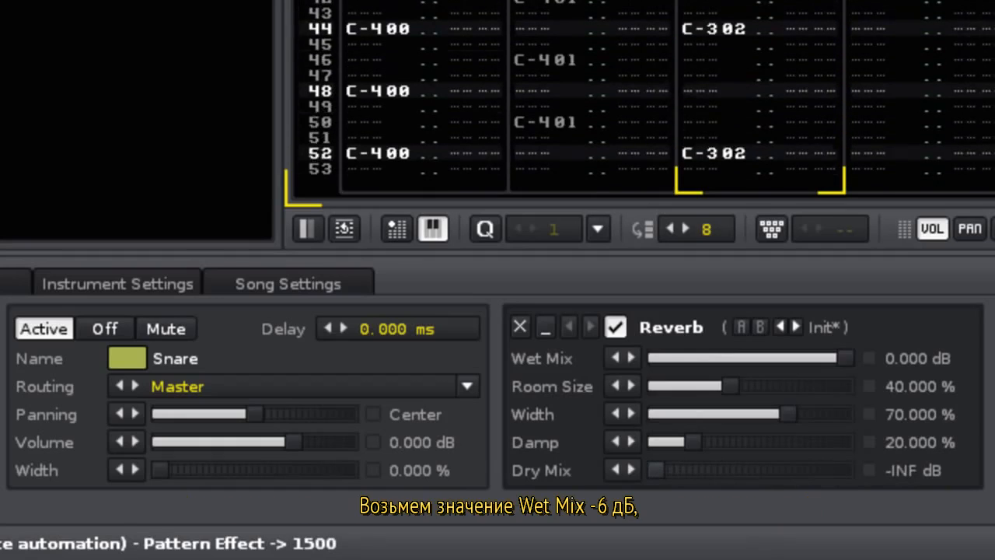
drag(656, 470, 846, 470)
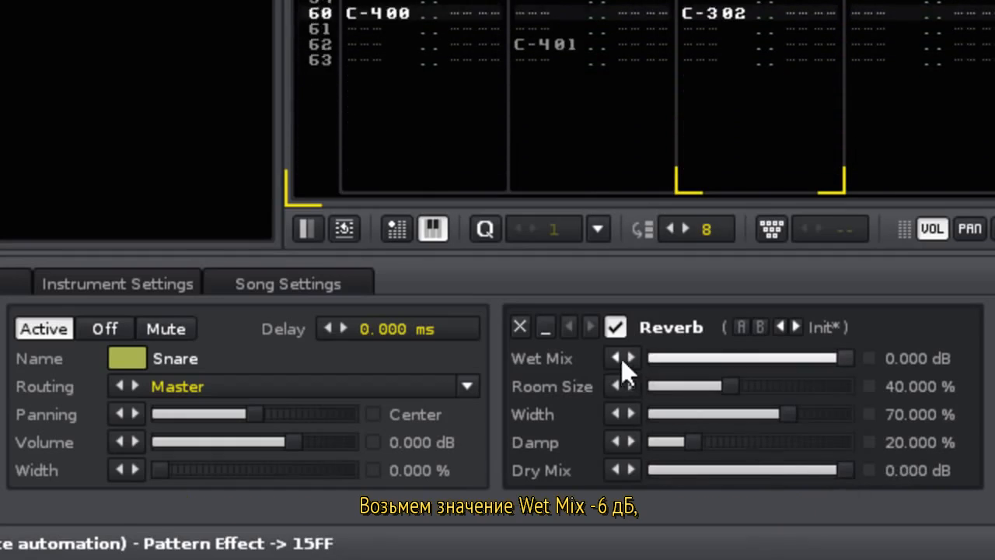
click(615, 356)
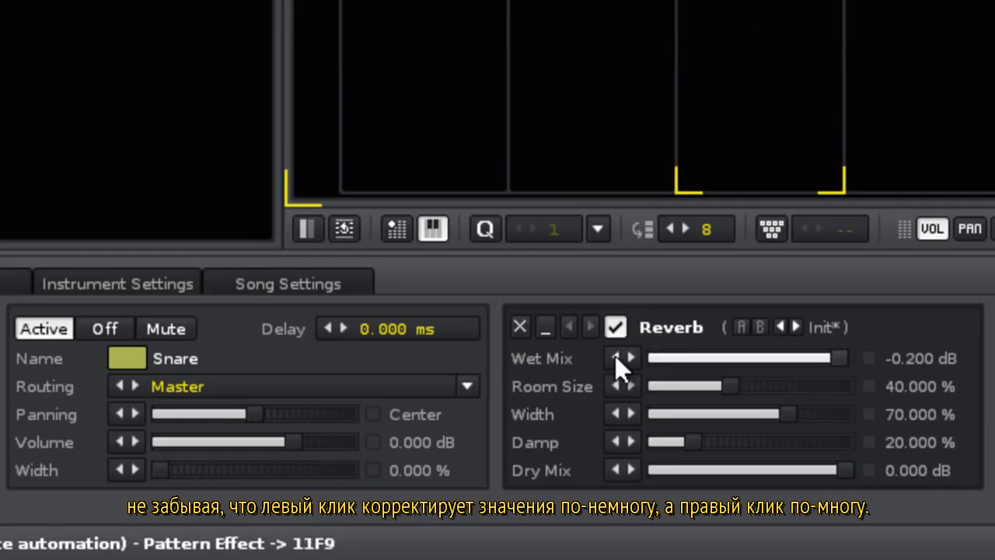
click(615, 355)
click(615, 356)
click(615, 356)
click(615, 356)
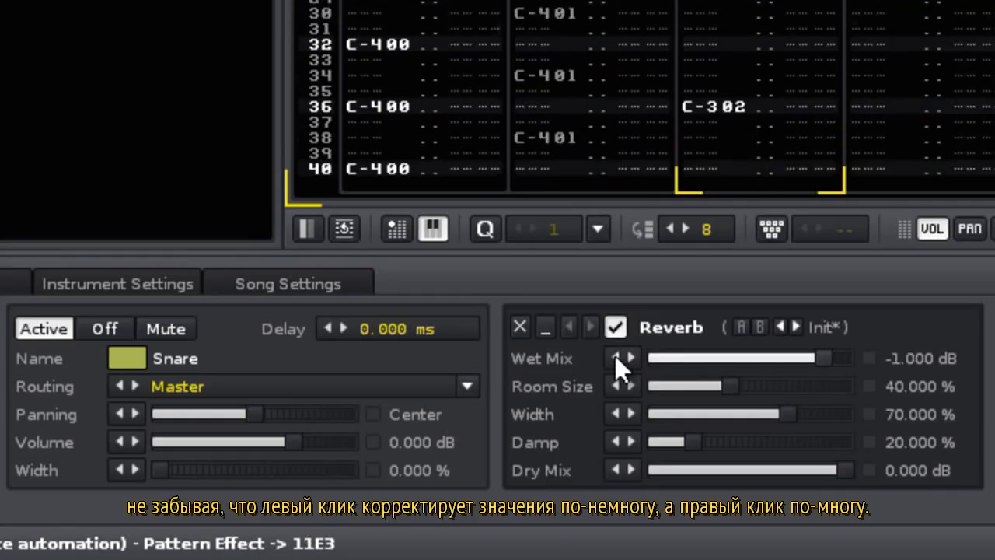
right_click(615, 355)
right_click(615, 355)
right_click(615, 355)
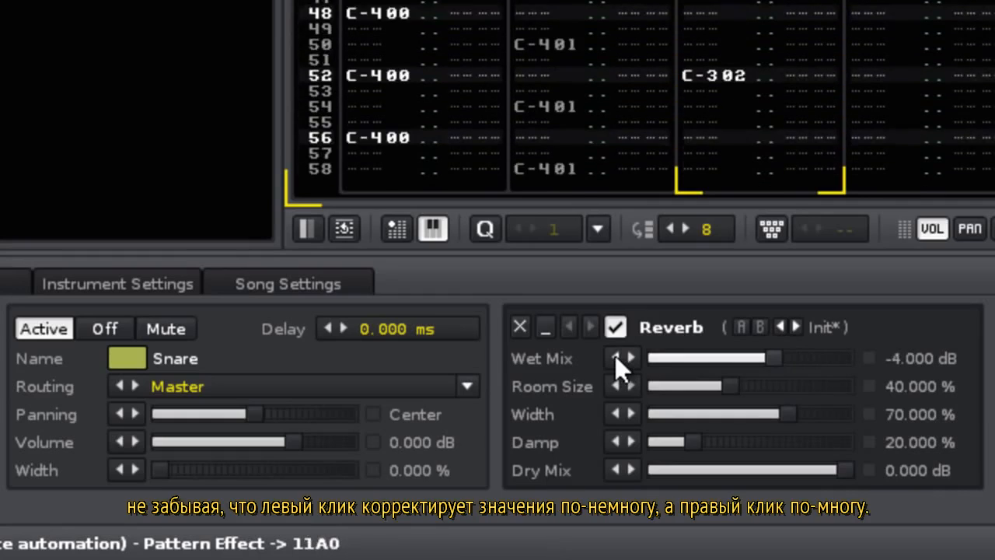
right_click(615, 355)
right_click(615, 356)
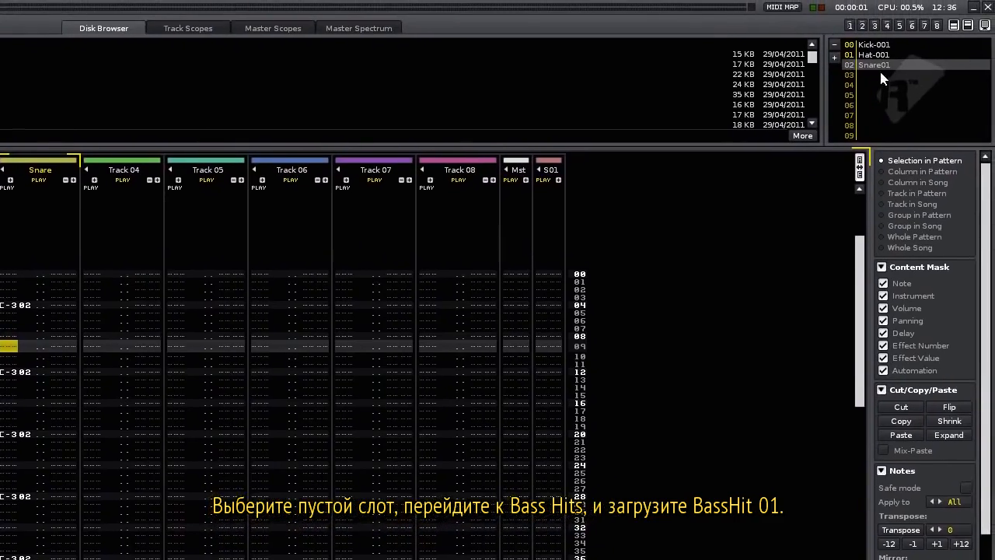
Load BassHit01.flac from BassHits and enter alternating C-3 and C-4 notes in Track 04.
click(224, 54)
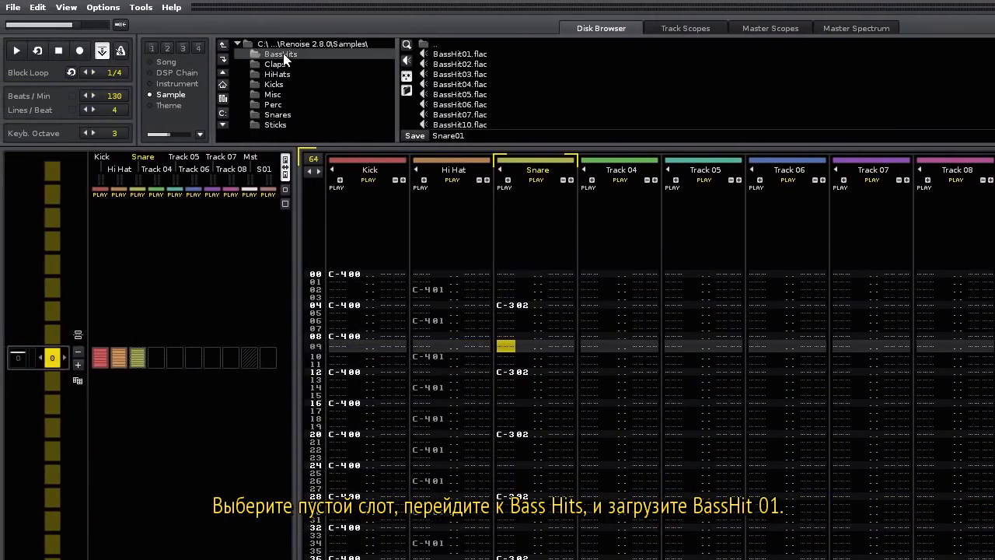
click(461, 54)
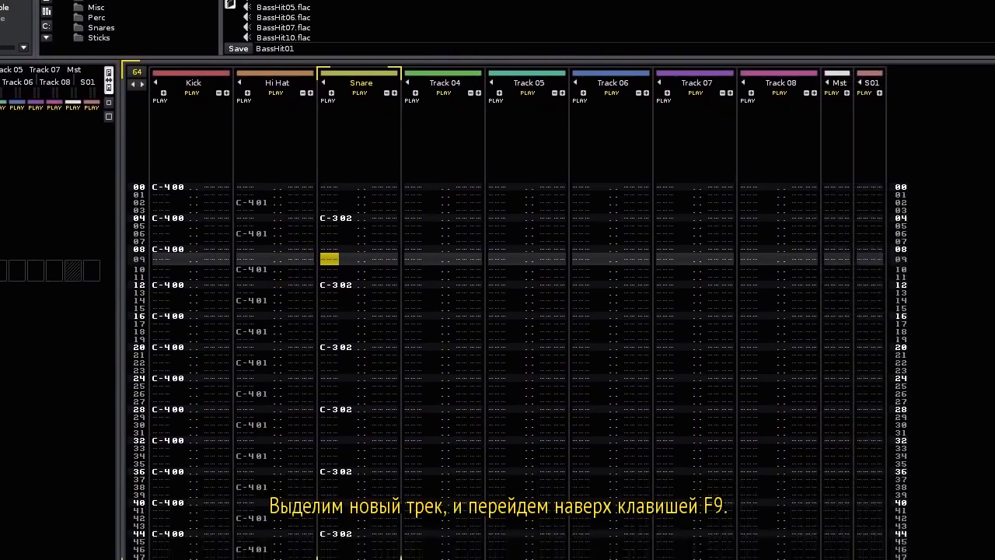
key(Tab)
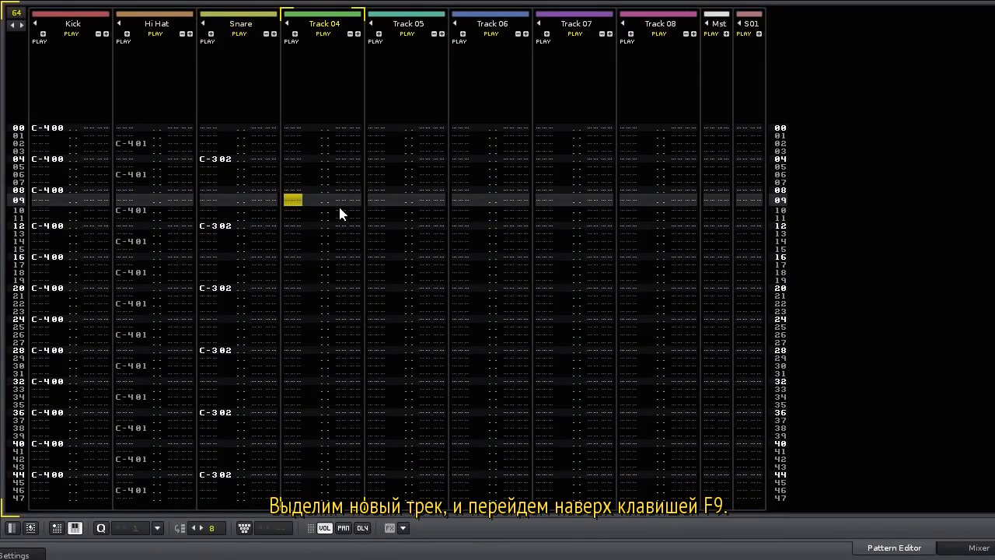
key(F9)
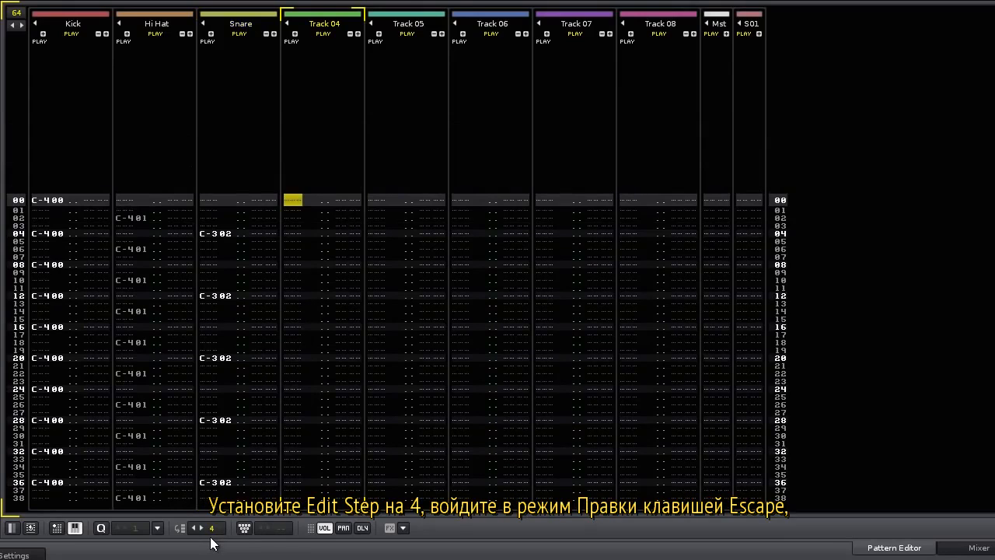
key(Escape)
key(z)
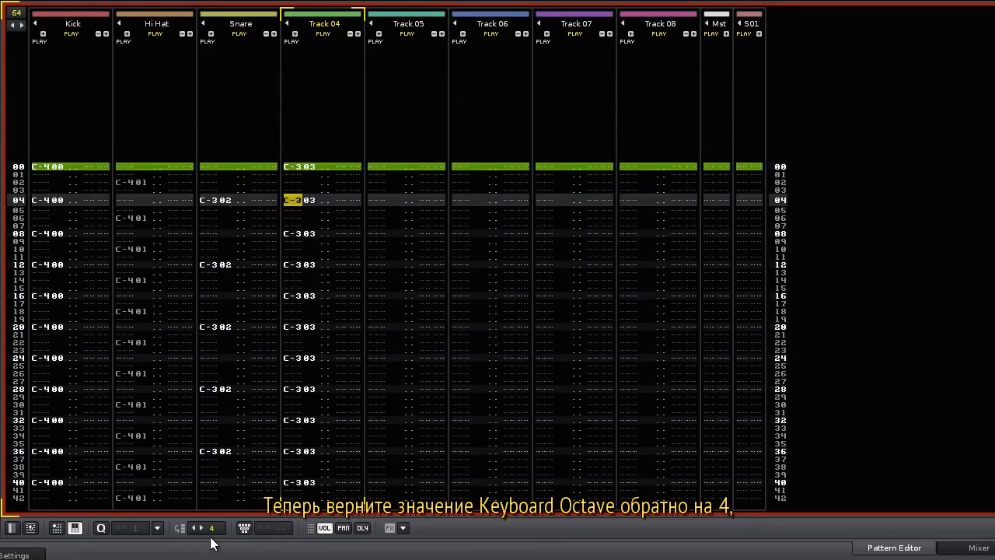
key(Down)
key(Down)
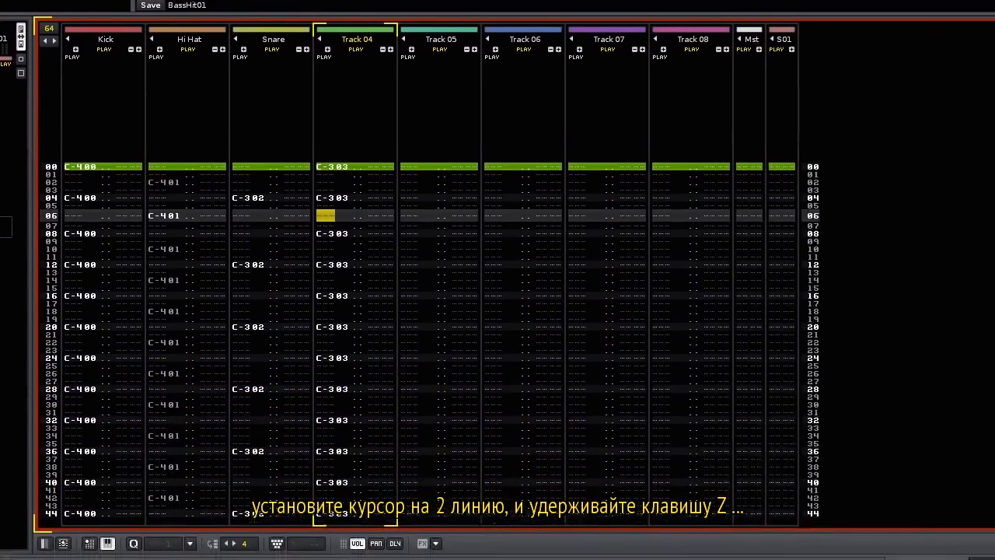
key(z)
key(z)
key(z)
key(z)
key(z)
key(z)
key(z)
key(z)
key(z)
key(z)
key(z)
key(z)
key(z)
key(z)
key(z)
key(z)
key(z)
key(z)
key(z)
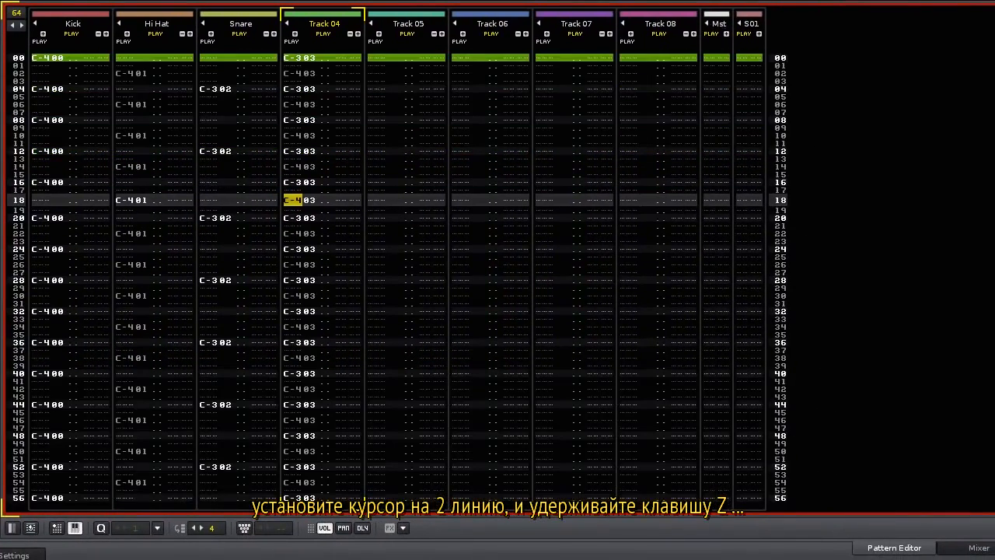
Rename Track 04 to 'Bass'.
double_click(331, 23)
text(Bas)
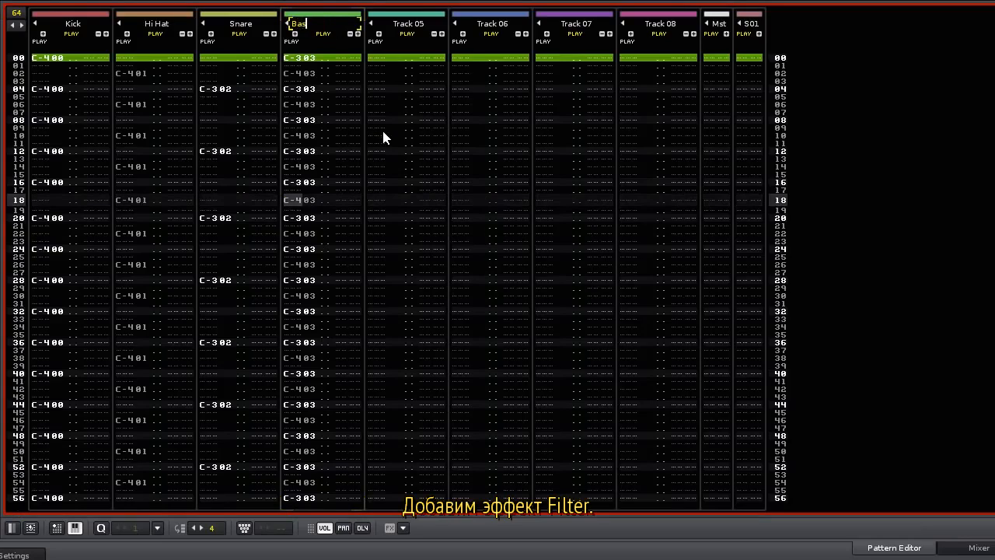
text(s)
key(Return)
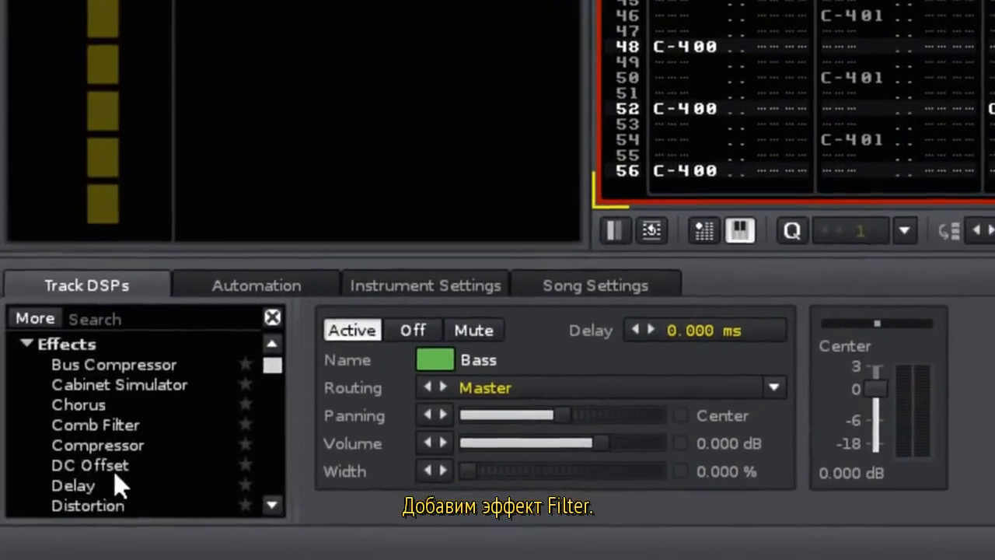
Add a high-pass Filter to the Bass track and show its automatable parameters.
scroll(115, 481, down, 2)
double_click(79, 507)
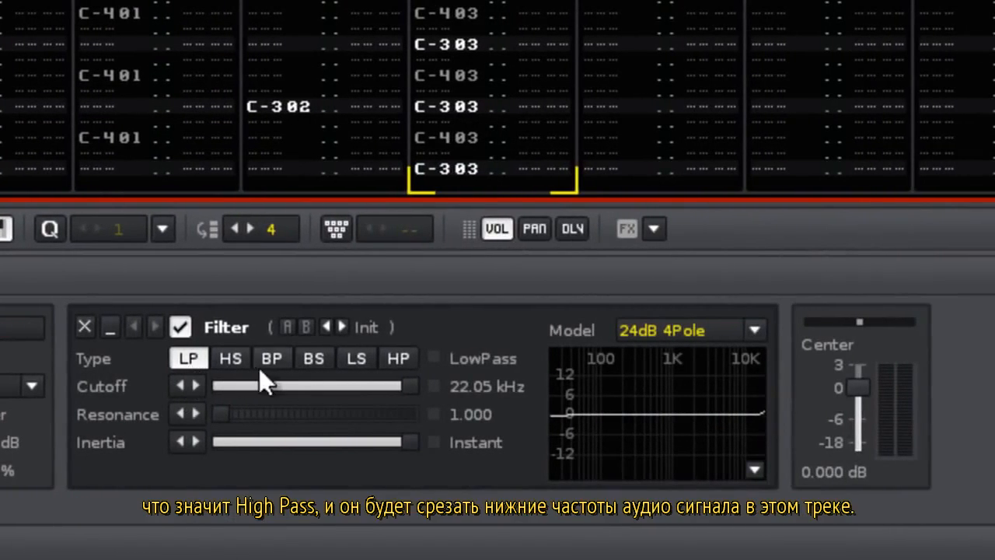
click(395, 359)
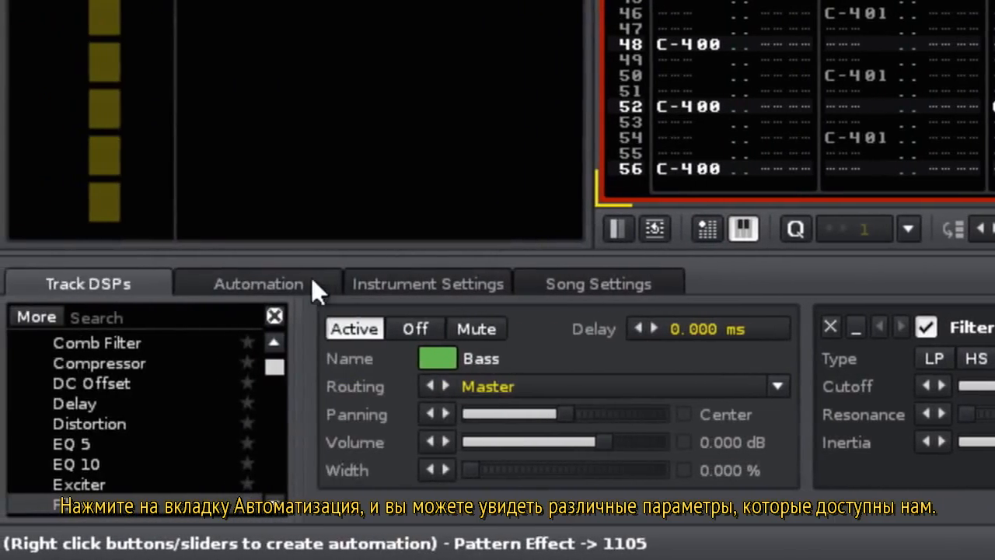
click(295, 280)
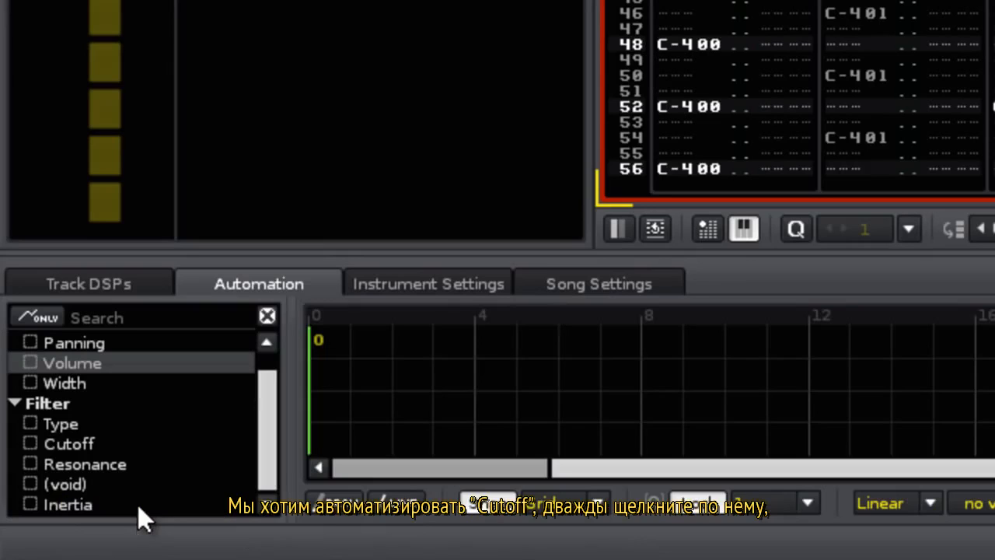
Create a Filter Cutoff automation envelope and drag its point down to about 2.13 kHz.
double_click(75, 442)
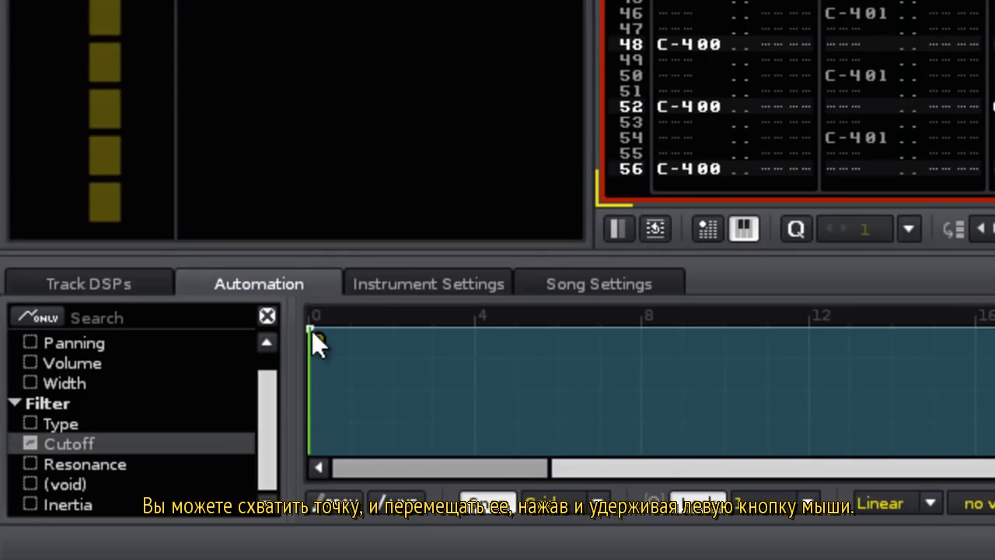
drag(312, 330, 994, 374)
drag(763, 374, 347, 389)
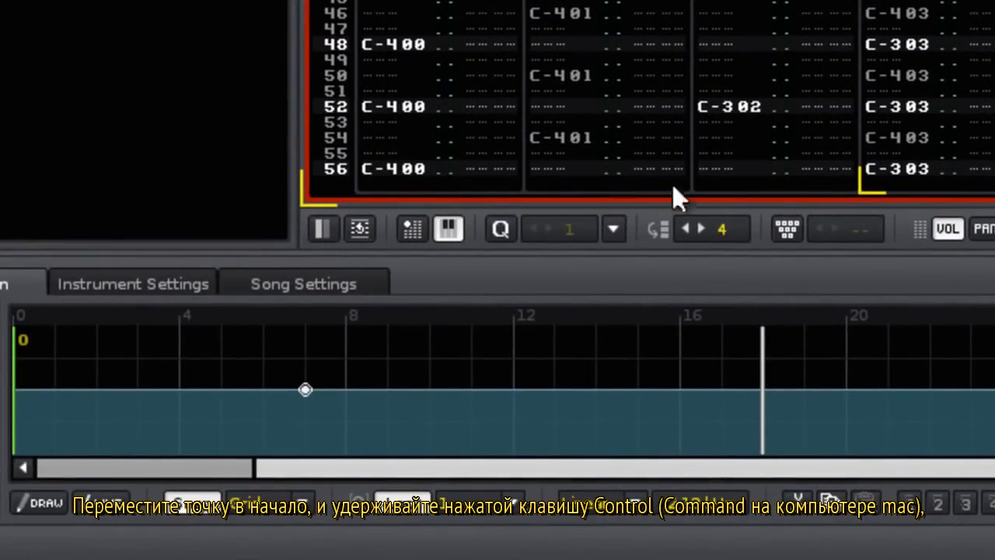
Move the first cutoff point to the pattern start at 0.05 kHz.
mouse_move(306, 390)
drag(306, 390, 11, 387)
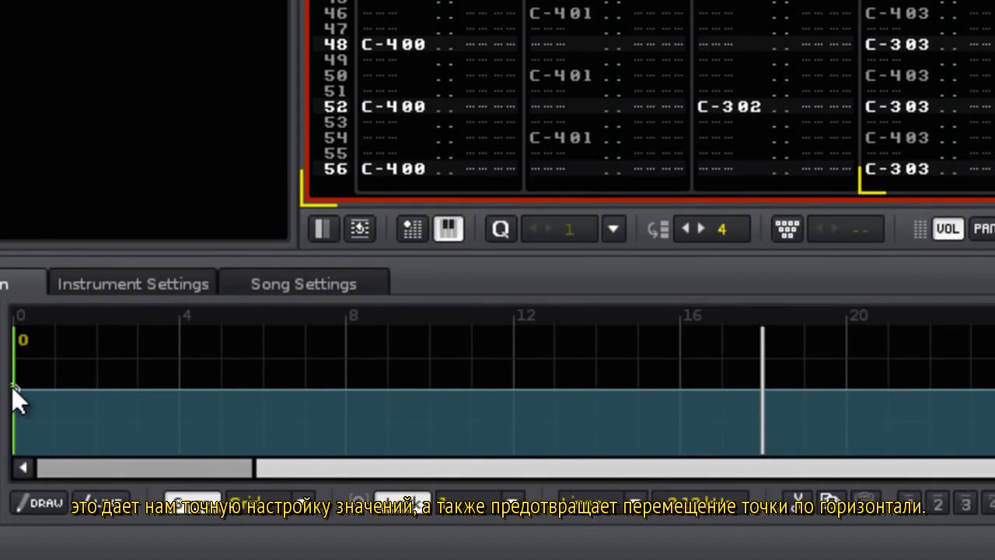
drag(12, 386, 15, 444)
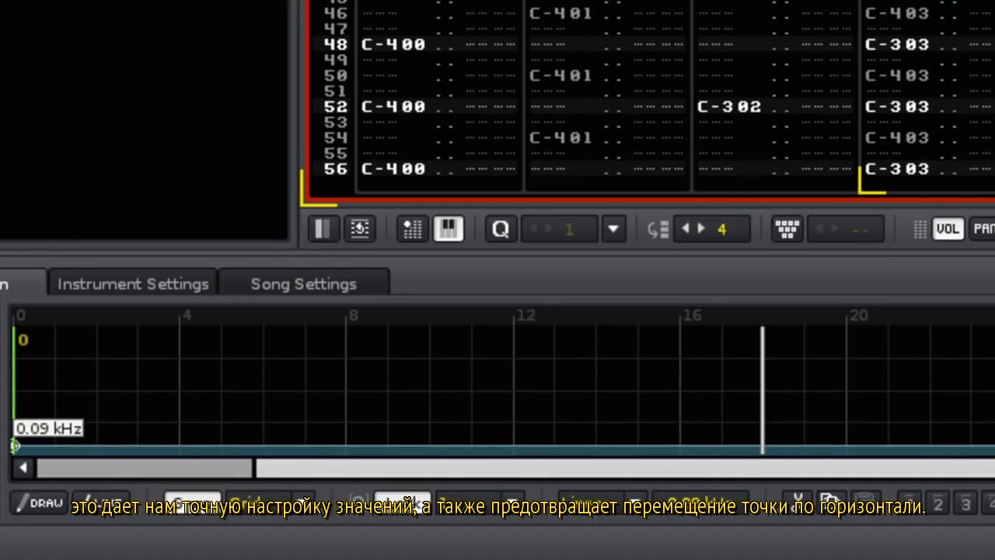
drag(15, 445, 15, 450)
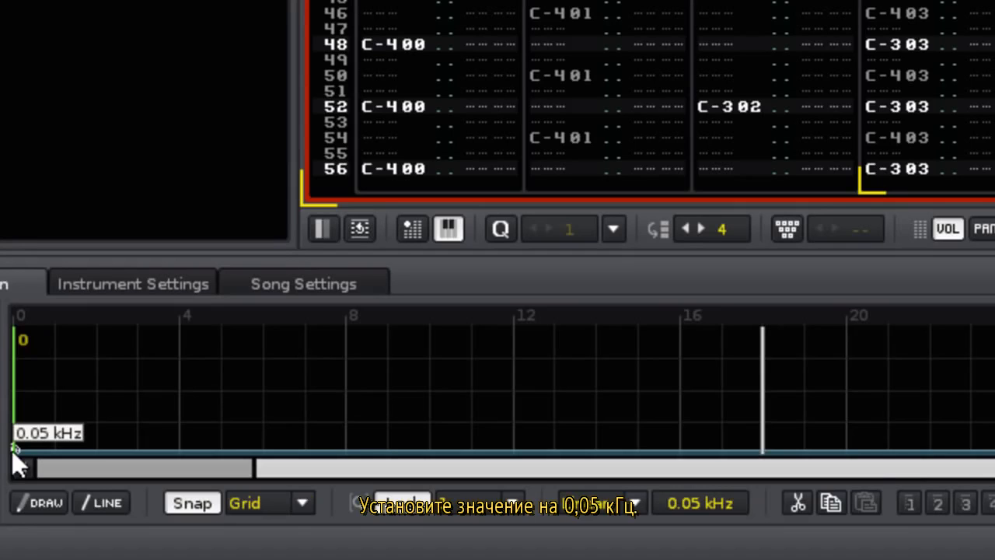
drag(12, 450, 11, 451)
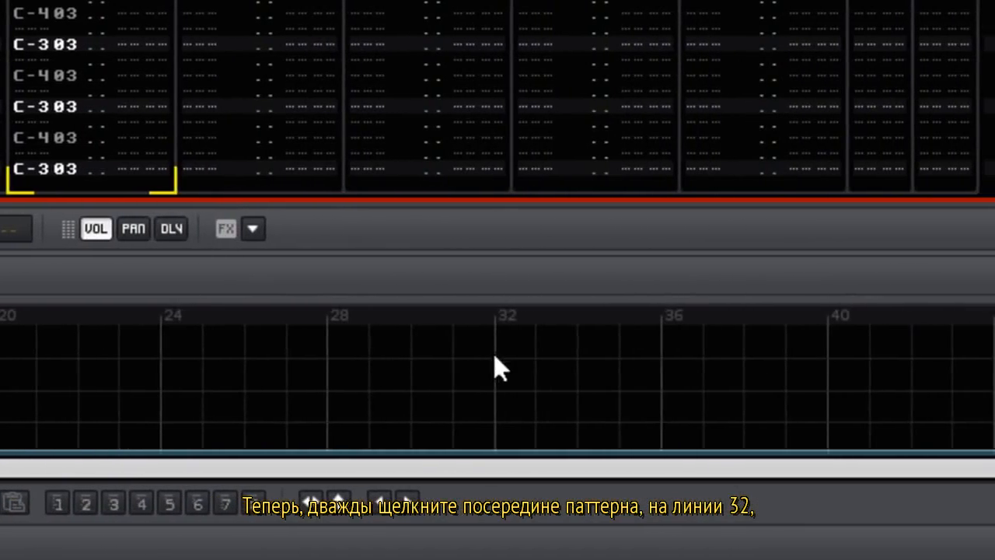
Add a peak cutoff point at line 32 set to 1.03 kHz.
double_click(589, 355)
drag(589, 355, 589, 428)
drag(496, 429, 495, 409)
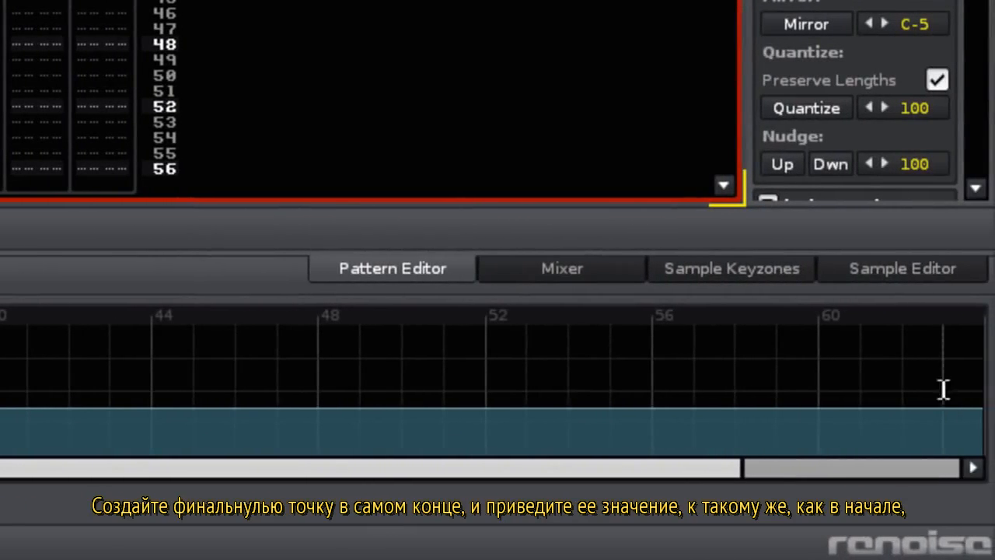
Add an end point at 0.05 kHz and play back the filter sweep.
drag(950, 389, 950, 454)
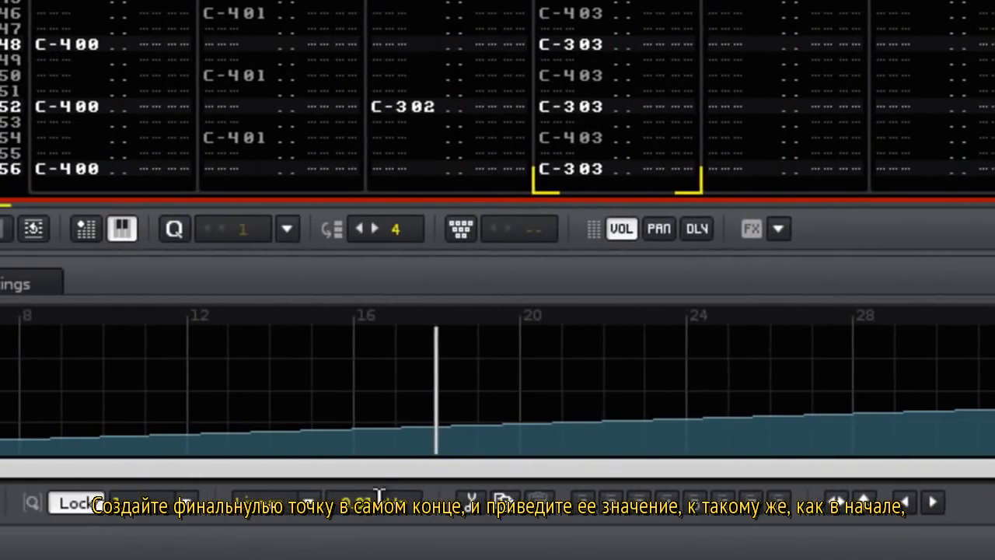
click(379, 498)
text(0.05)
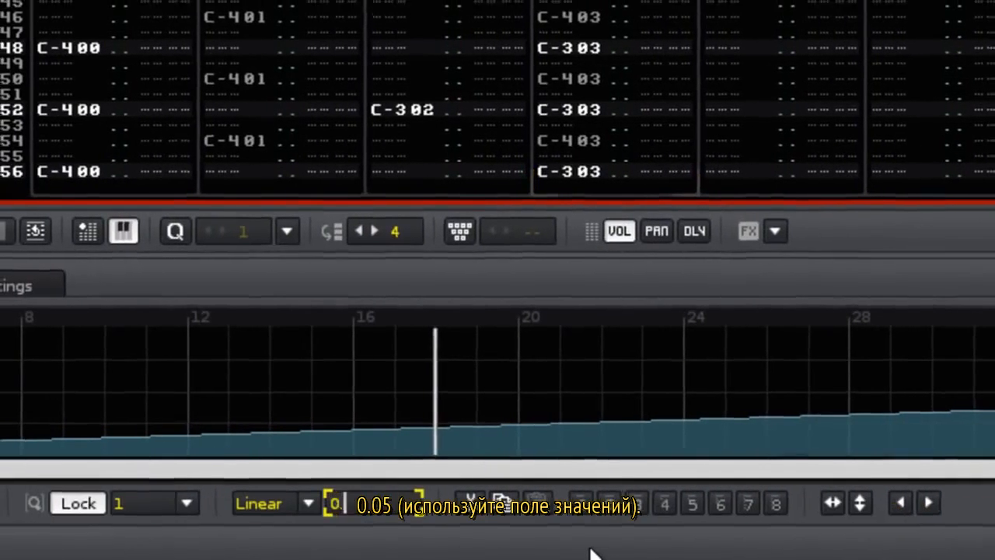
key(Return)
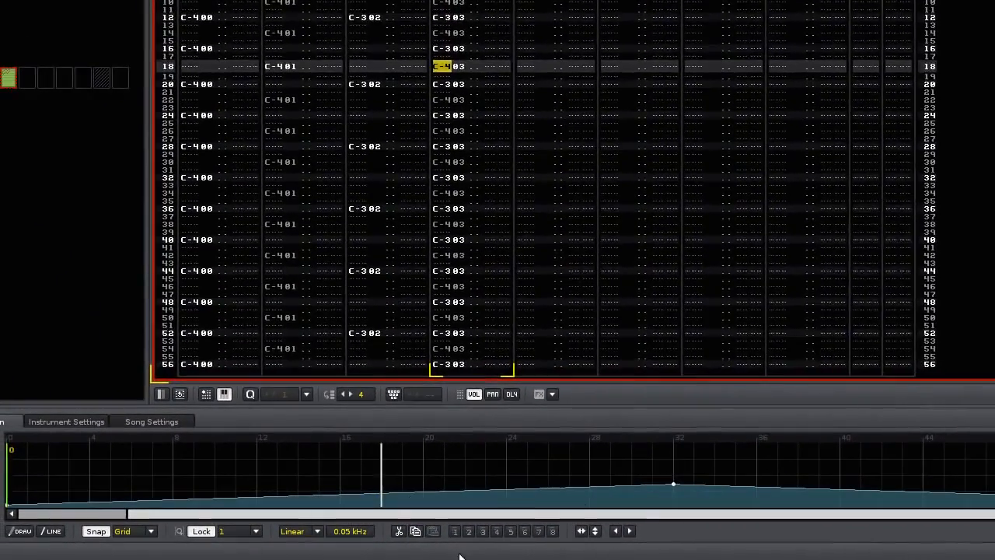
key(space)
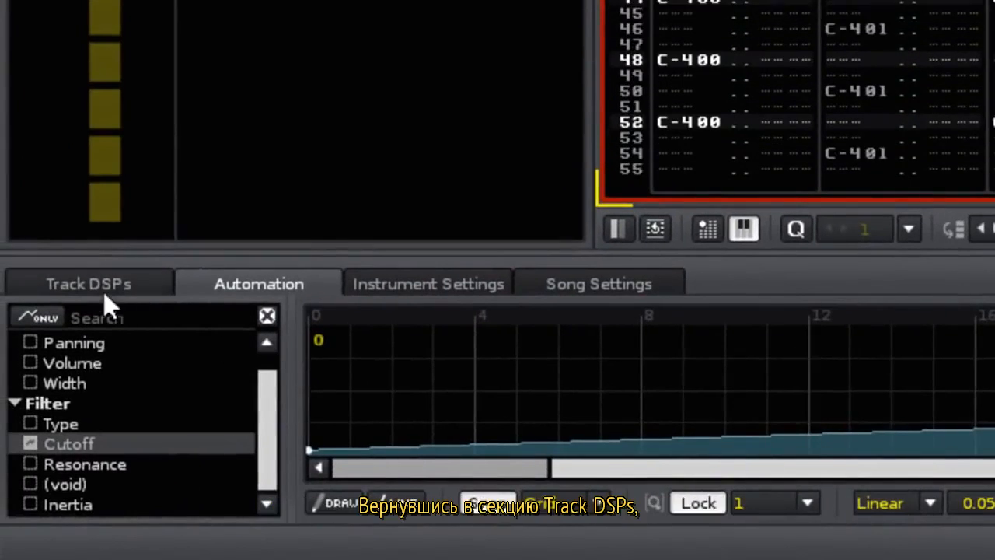
click(103, 290)
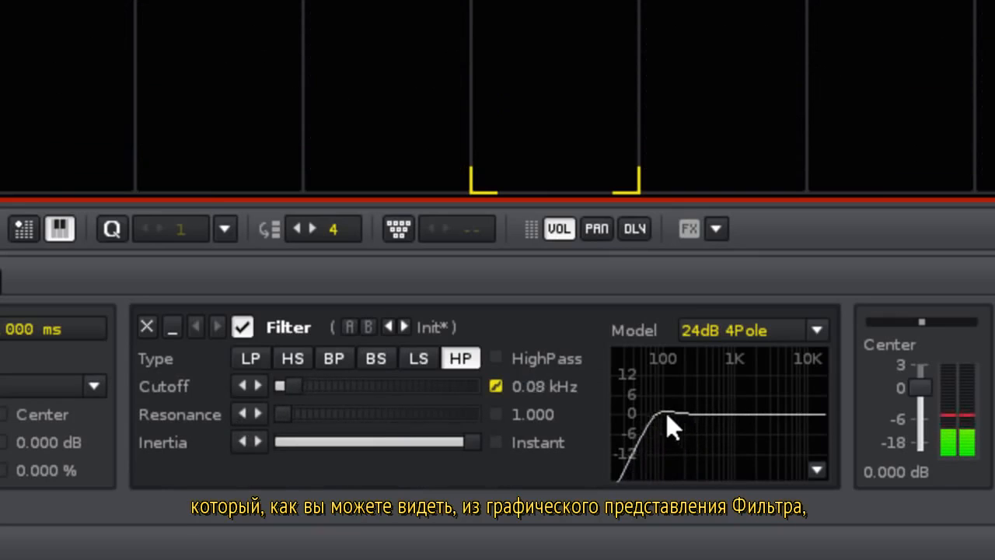
Set the Filter resonance to 5 and reopen the Bass track's cutoff automation envelope.
drag(302, 420, 300, 416)
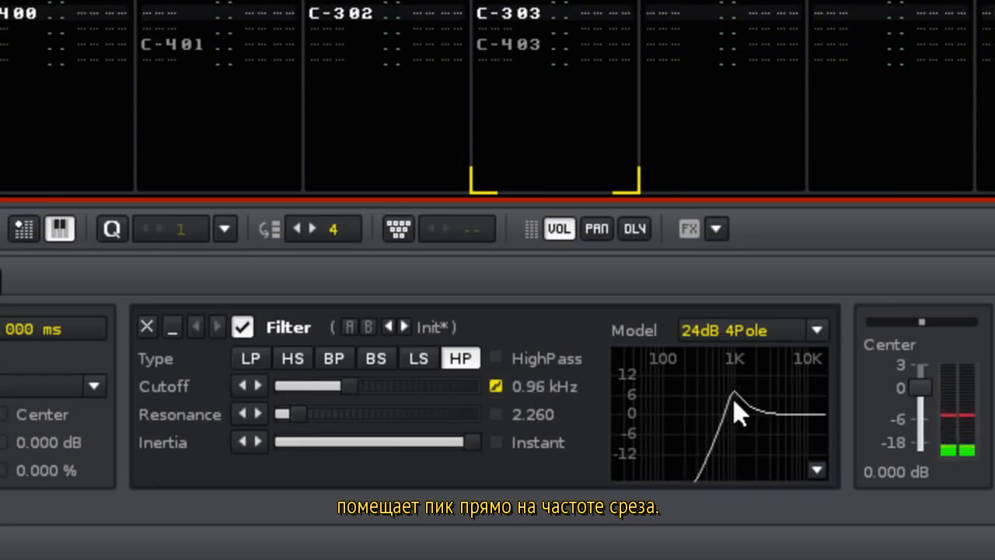
double_click(540, 413)
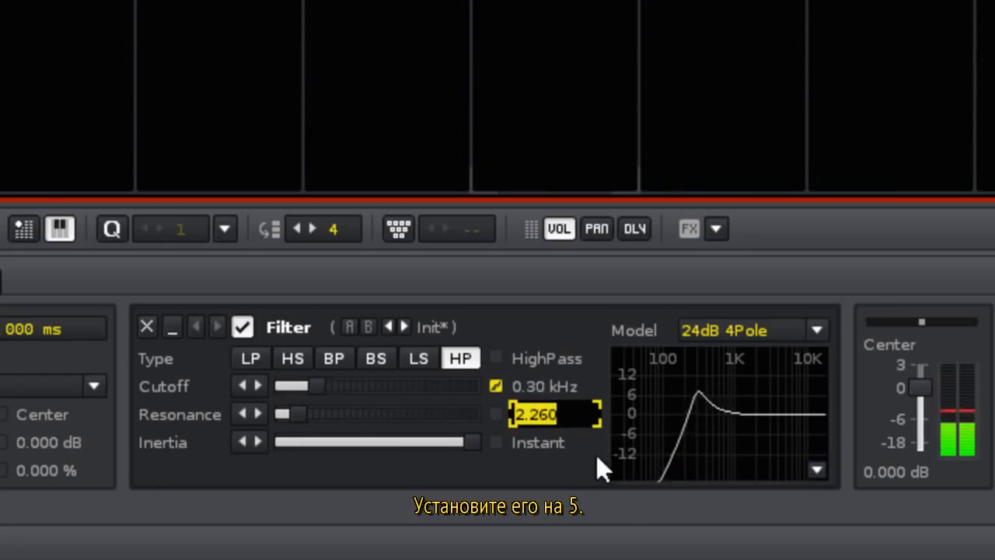
text(5)
key(Return)
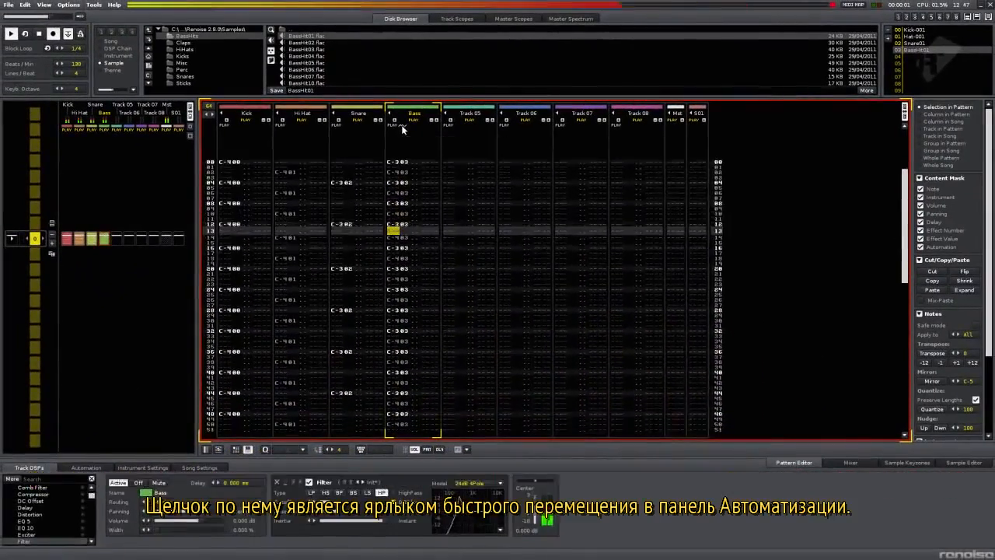
click(402, 128)
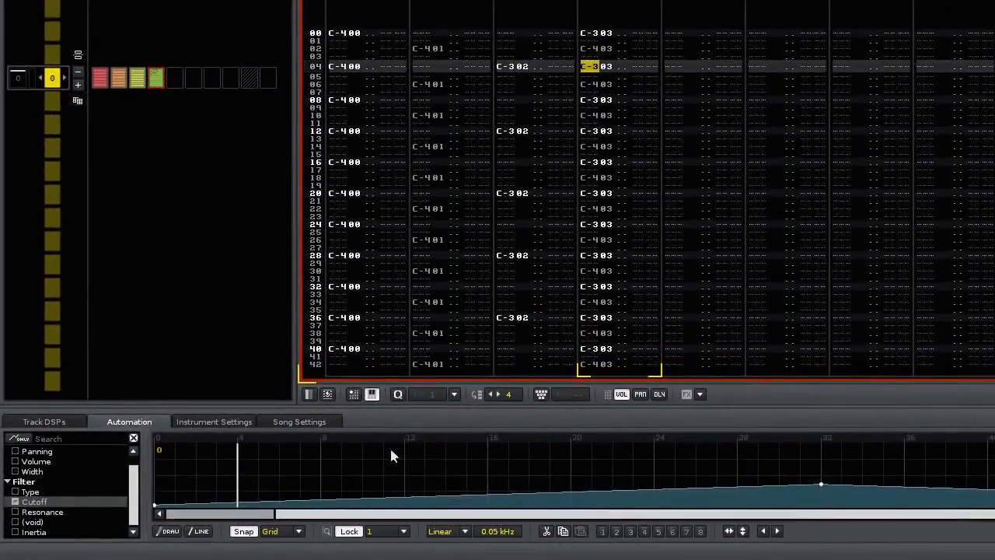
Add a Distortion after the Bass filter and record Drive sweeps as 2242–22FF values in the effect column.
click(76, 424)
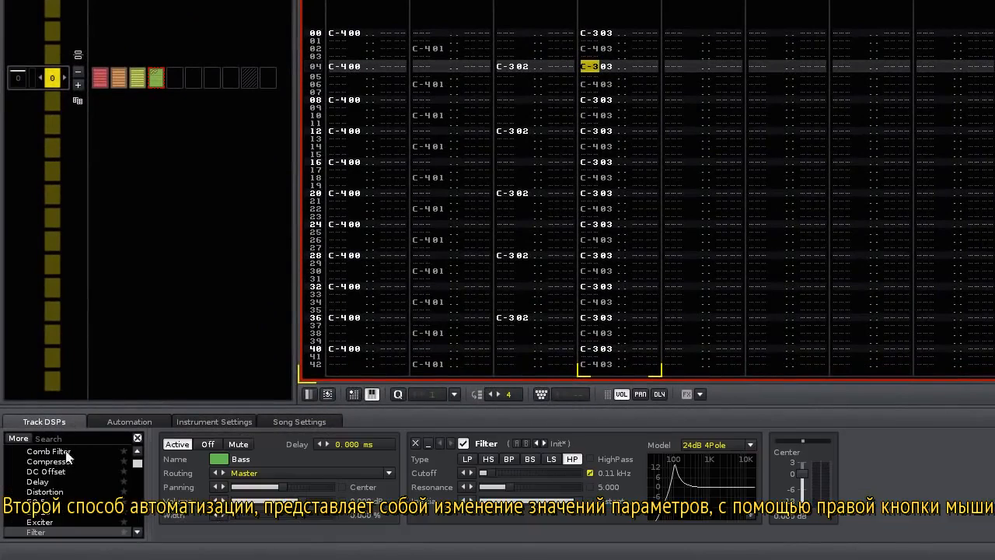
double_click(62, 491)
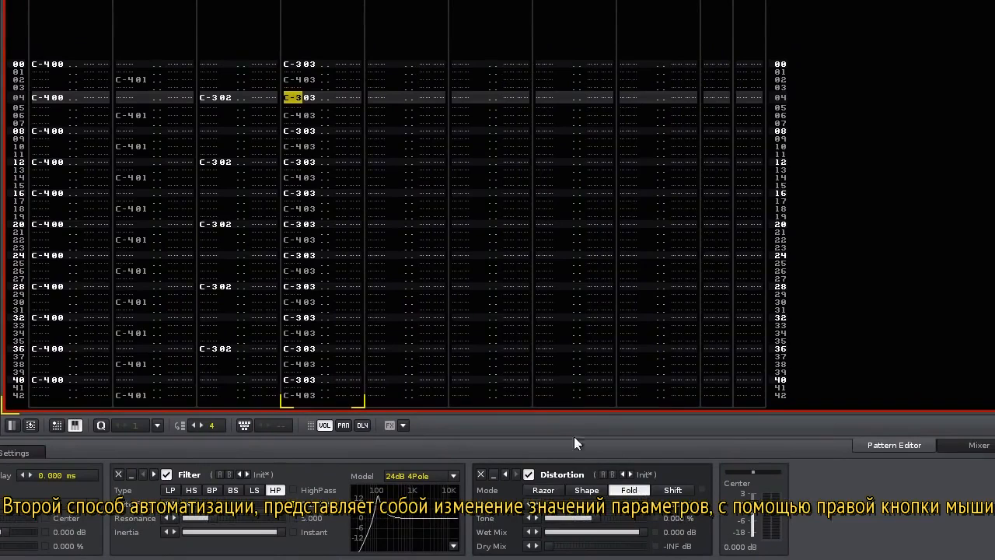
key(space)
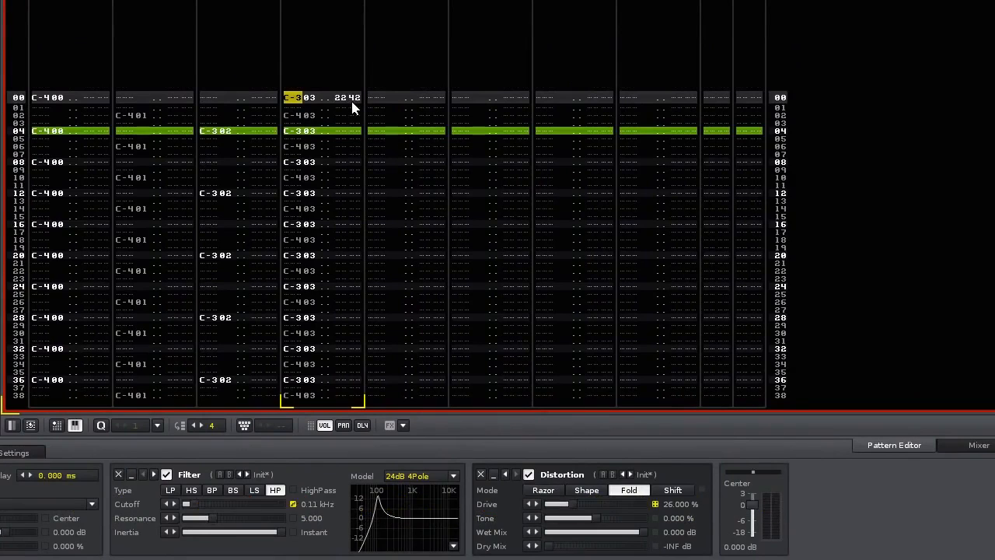
key(Escape)
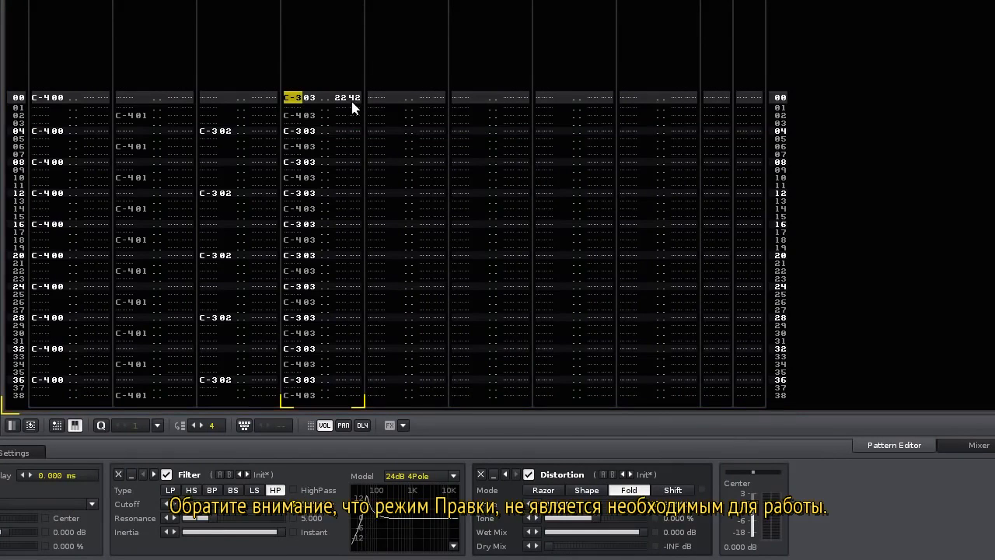
key(Down)
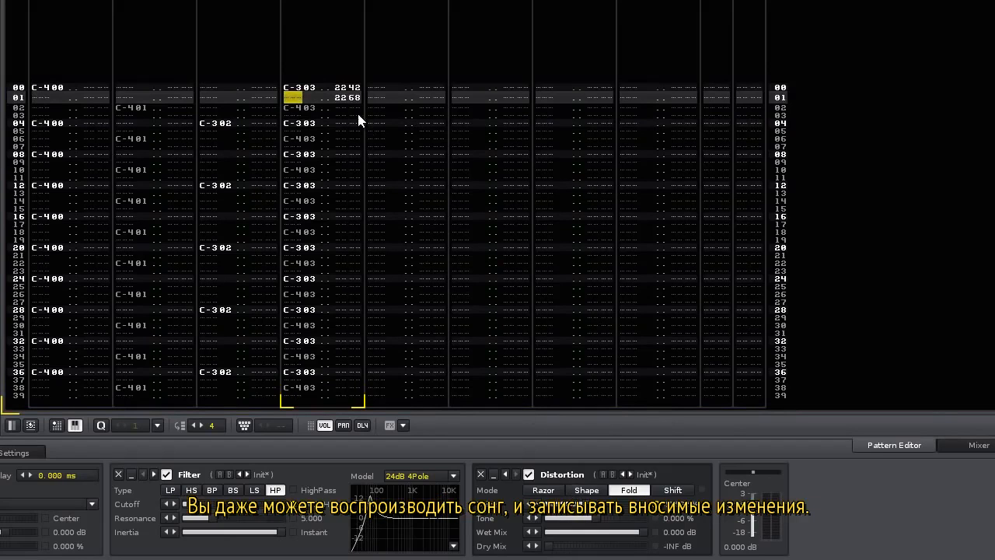
key(space)
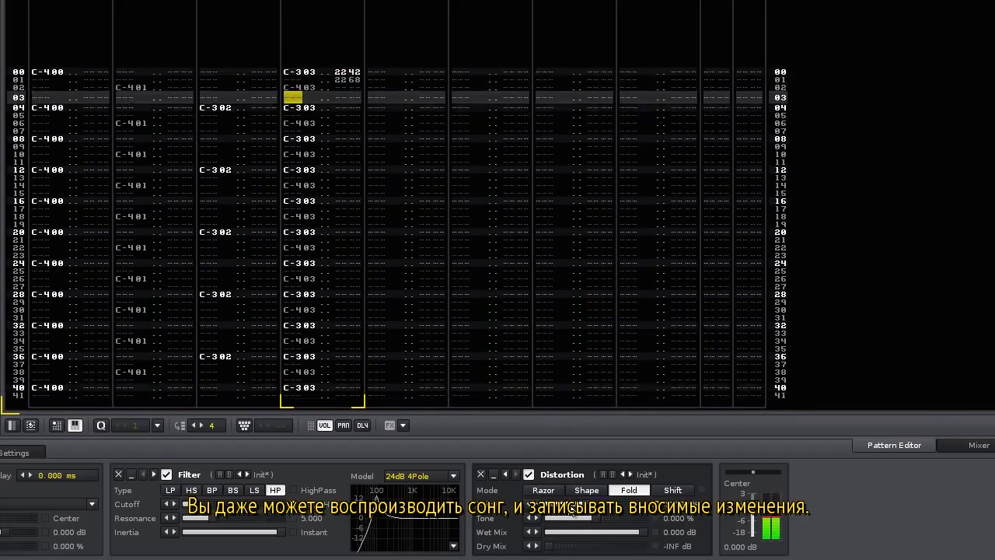
mouse_move(587, 504)
mouse_down()
mouse_move(643, 503)
mouse_move(554, 503)
mouse_move(642, 504)
mouse_move(573, 503)
mouse_up()
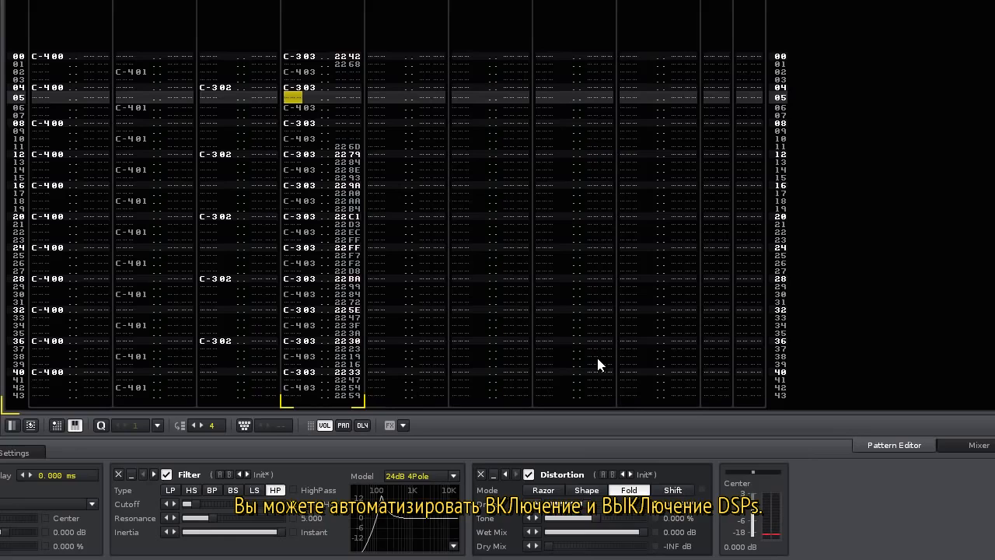
Delete the Distortion and its automation, then add a fresh Distortion set to Shape mode.
click(482, 474)
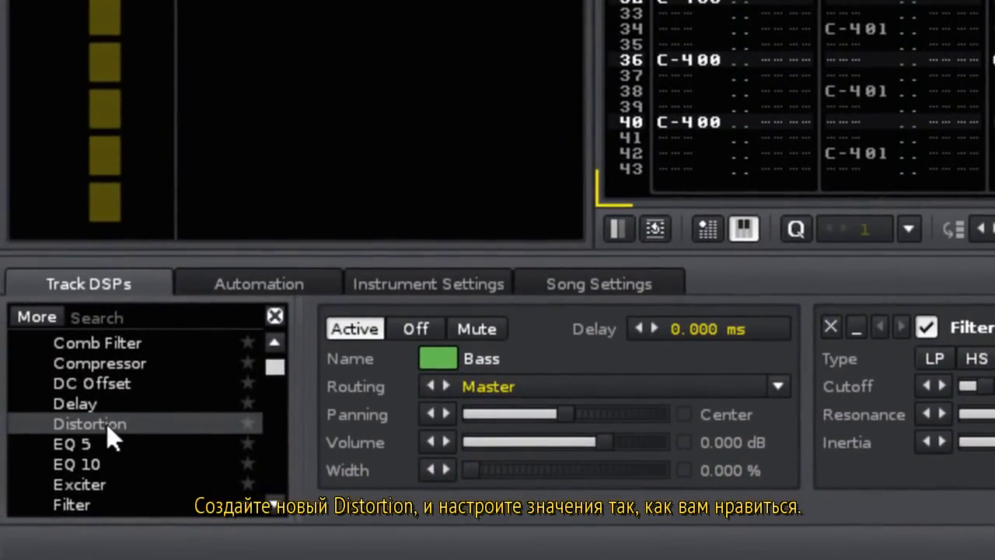
double_click(107, 425)
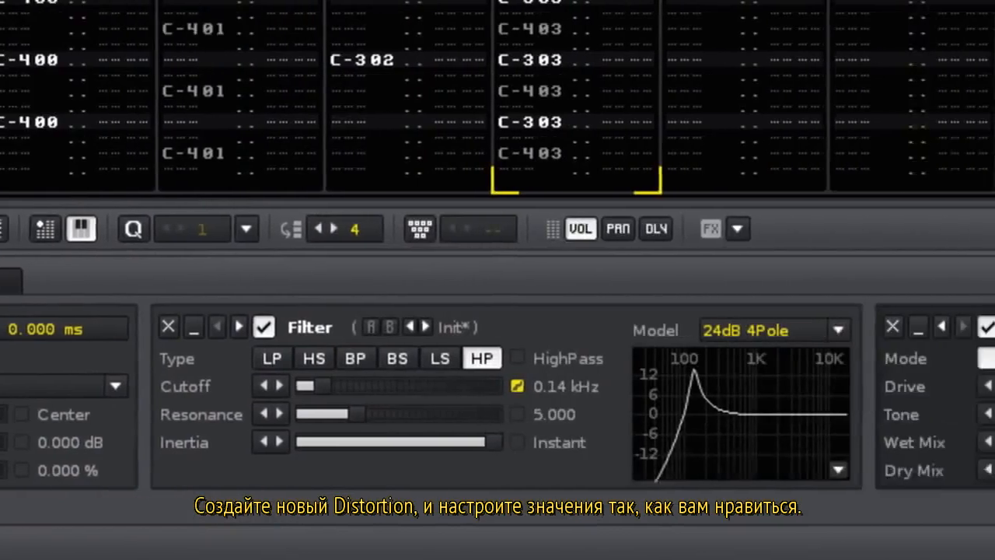
click(506, 366)
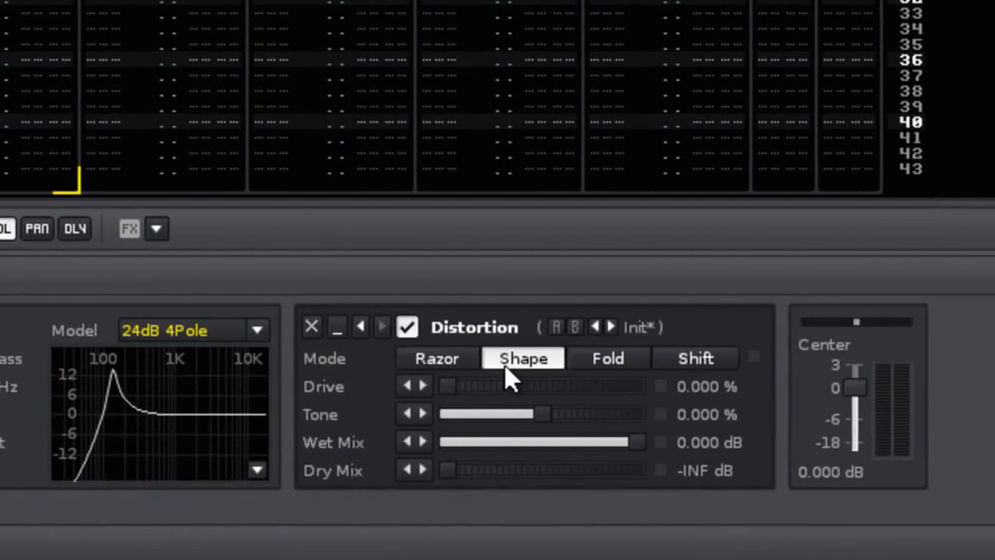
Set the Distortion's Drive to 100 %, Dry Mix to 0 dB and Wet Mix to -9 dB.
drag(448, 385, 638, 386)
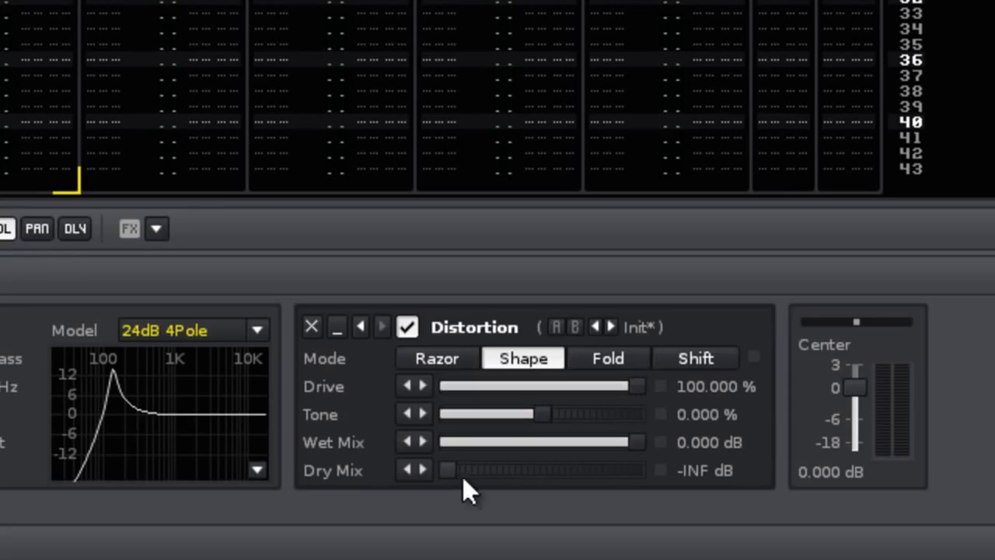
drag(450, 471, 636, 470)
double_click(707, 443)
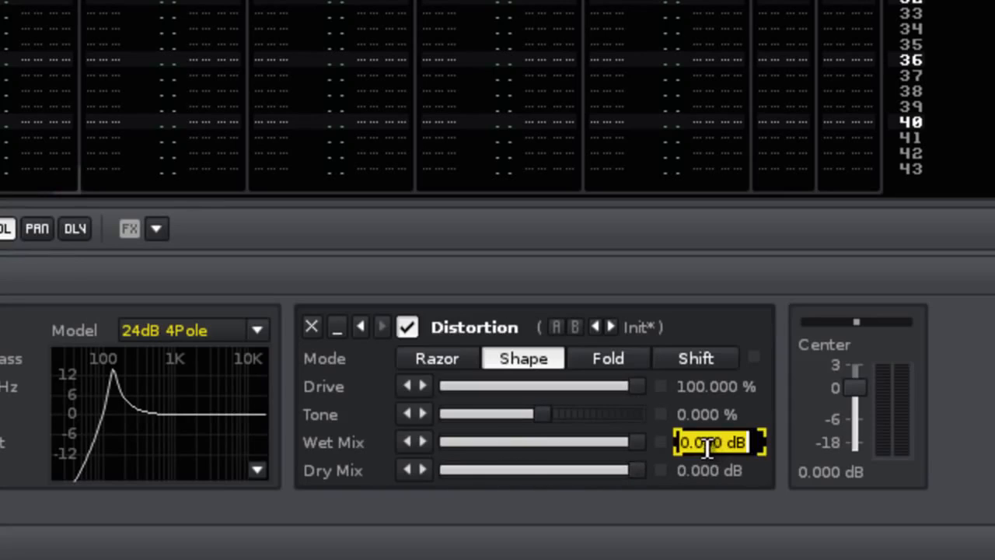
text(-5)
key(Return)
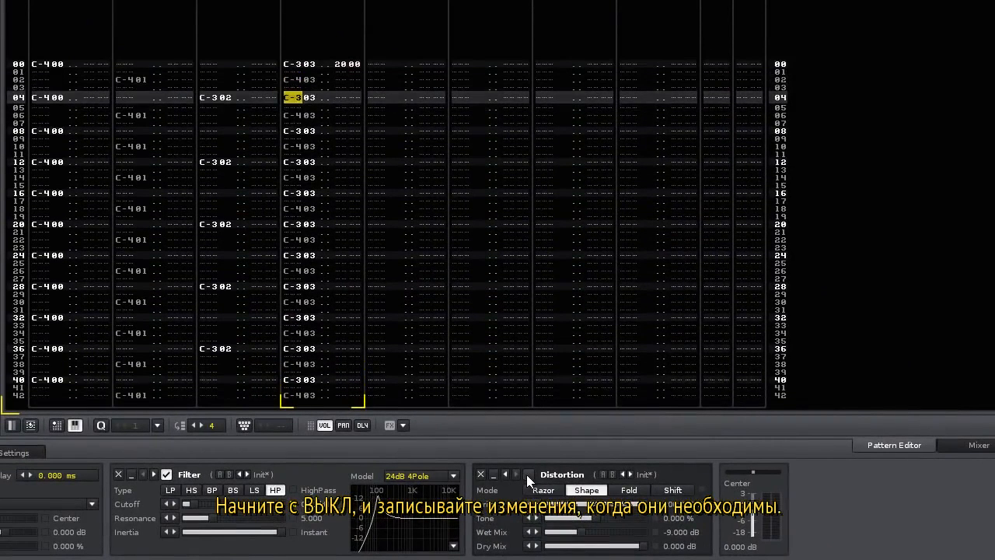
Toggle the Distortion on and off twice during playback, recording alternating 2000/2001 commands.
click(528, 475)
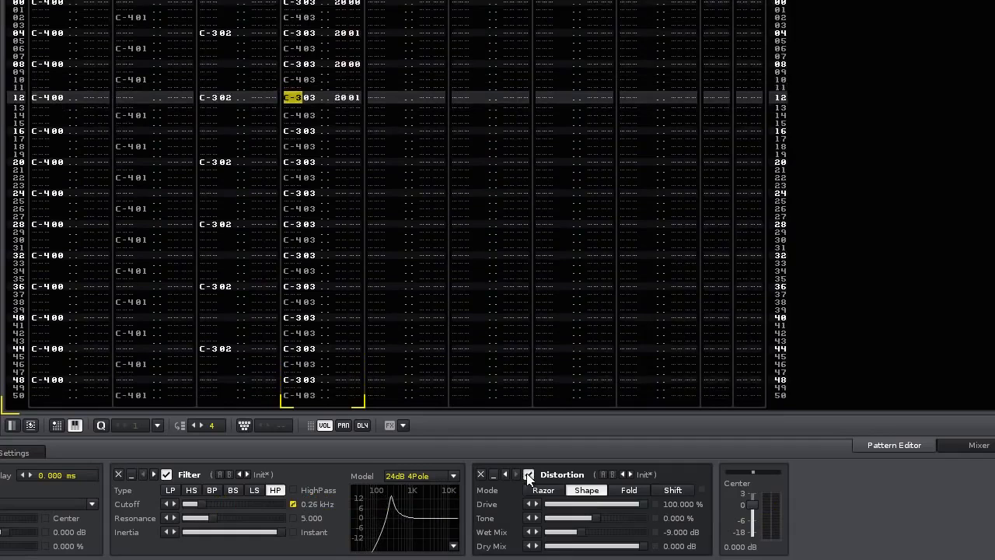
click(529, 476)
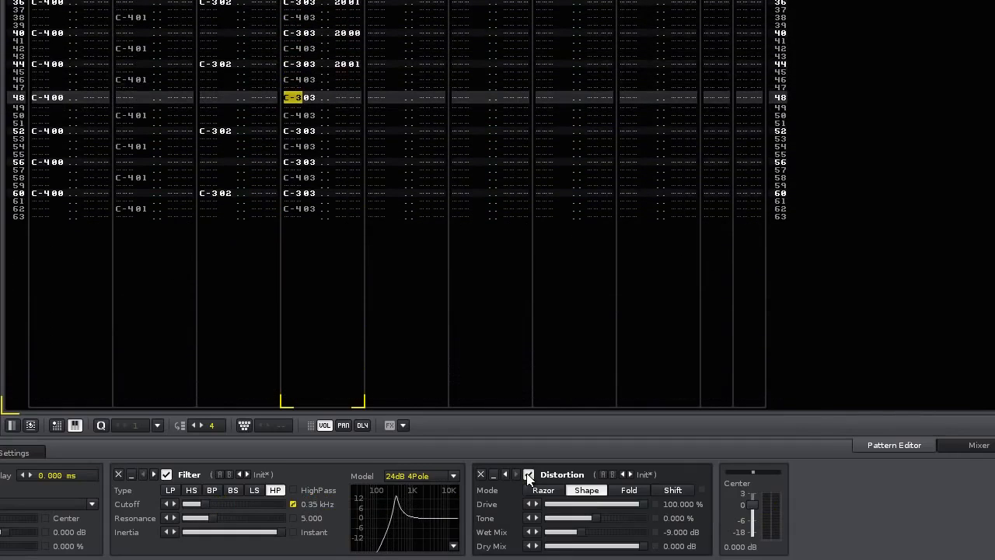
click(529, 475)
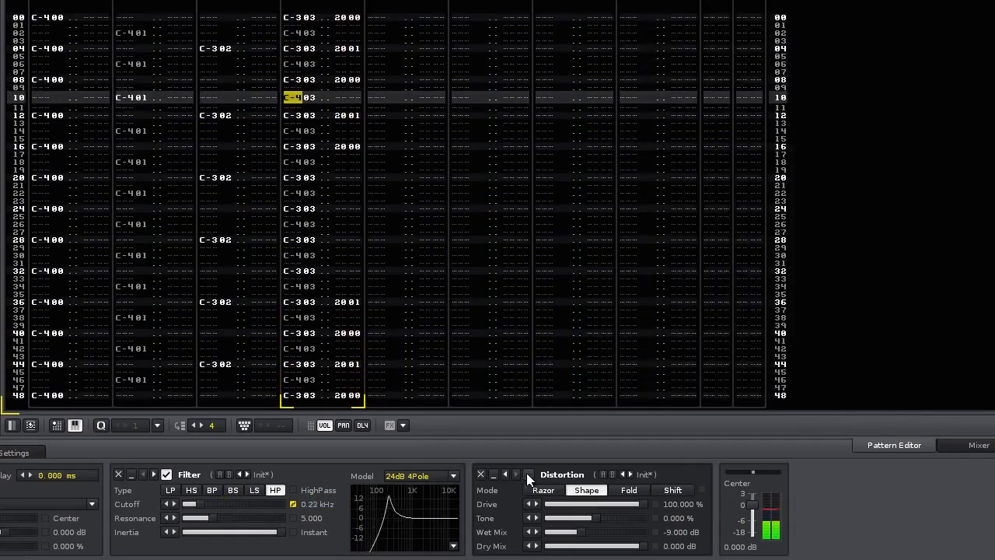
click(528, 476)
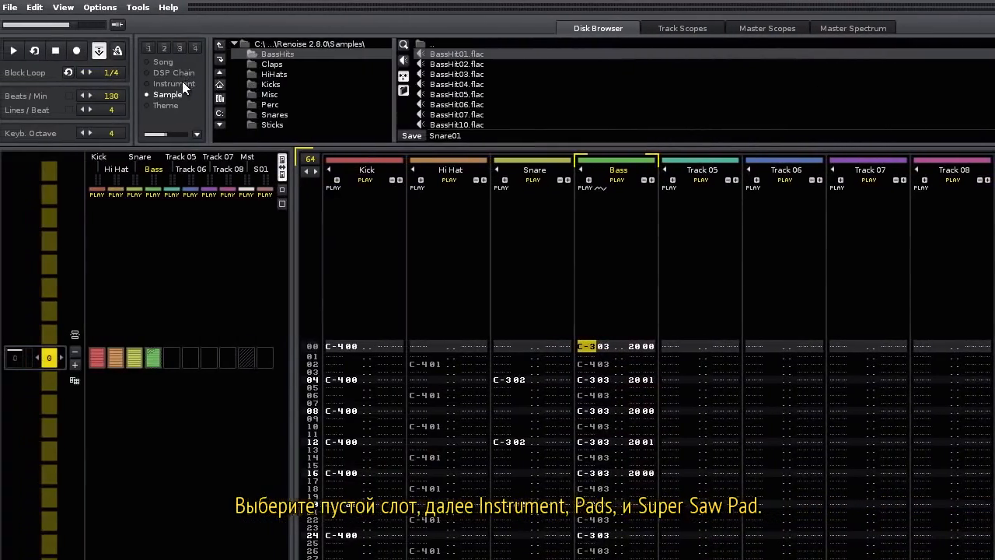
Load Pad-SupersawPad.xrni from the Pads instrument folder into slot 04 and audition it with Z.
click(78, 85)
double_click(442, 104)
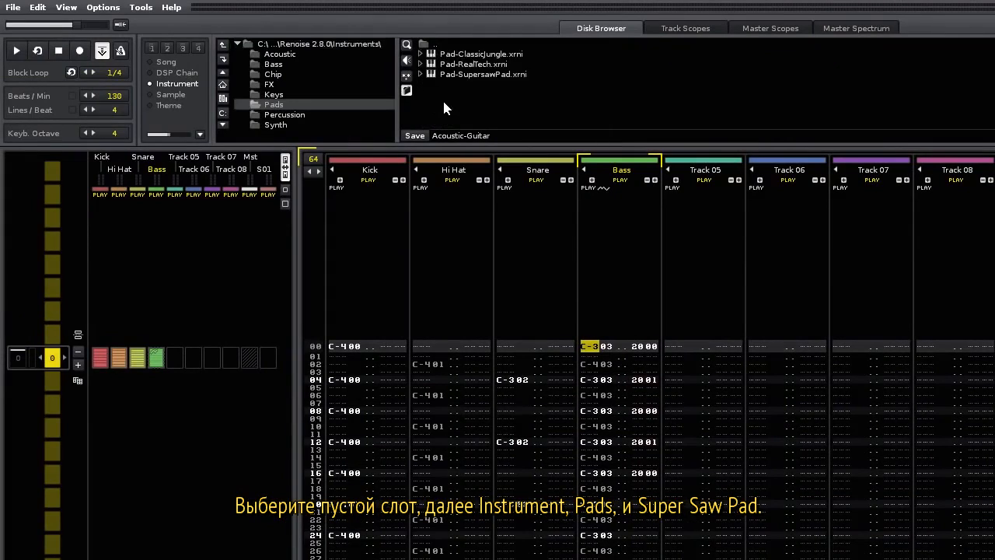
click(487, 73)
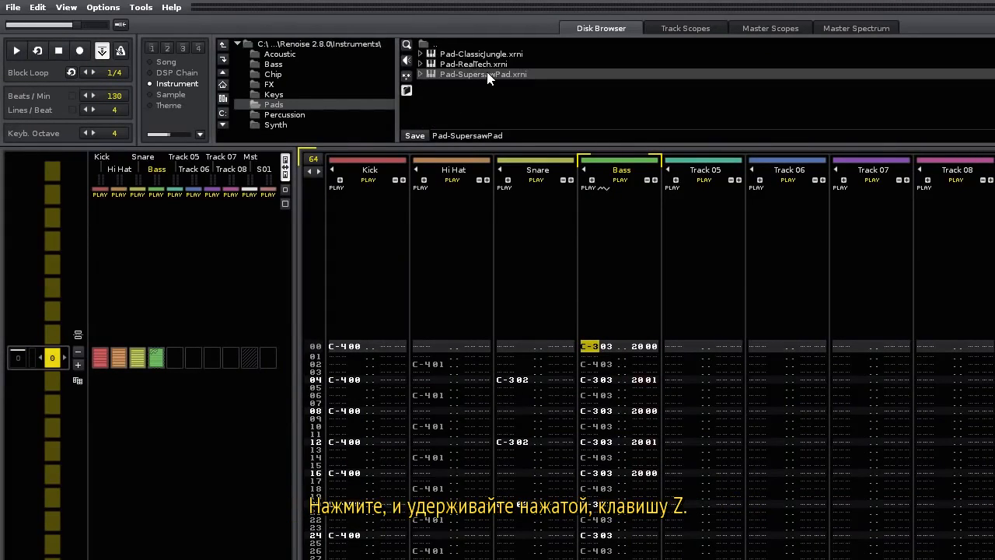
key(z)
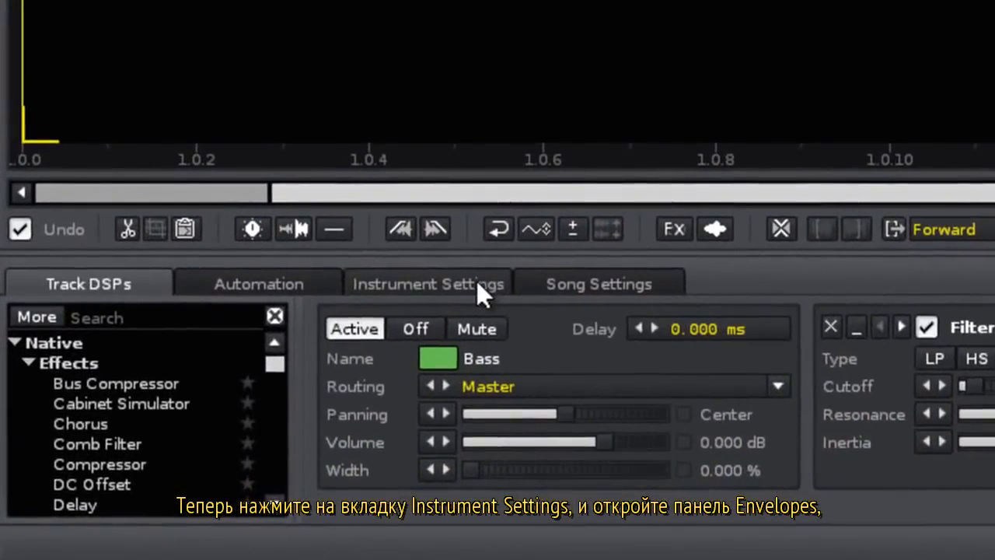
Show the Super Saw Pad's volume envelope, then hold and release a note to hear sustain and fade.
click(478, 284)
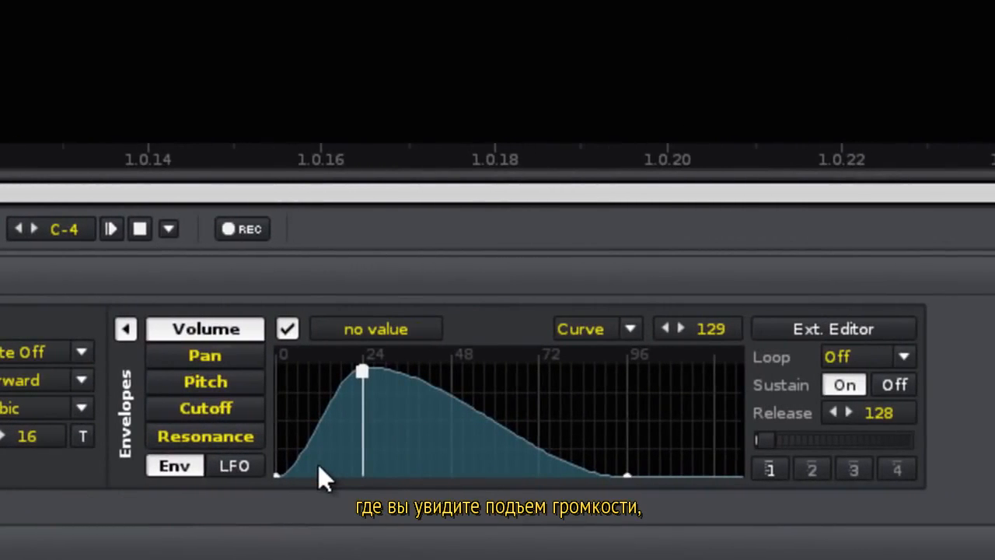
key(z)
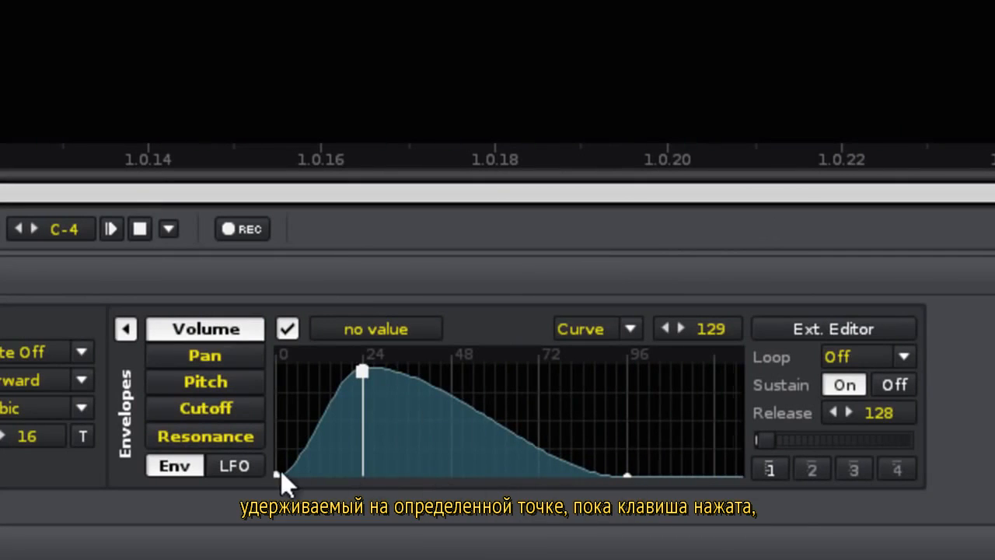
key(z)
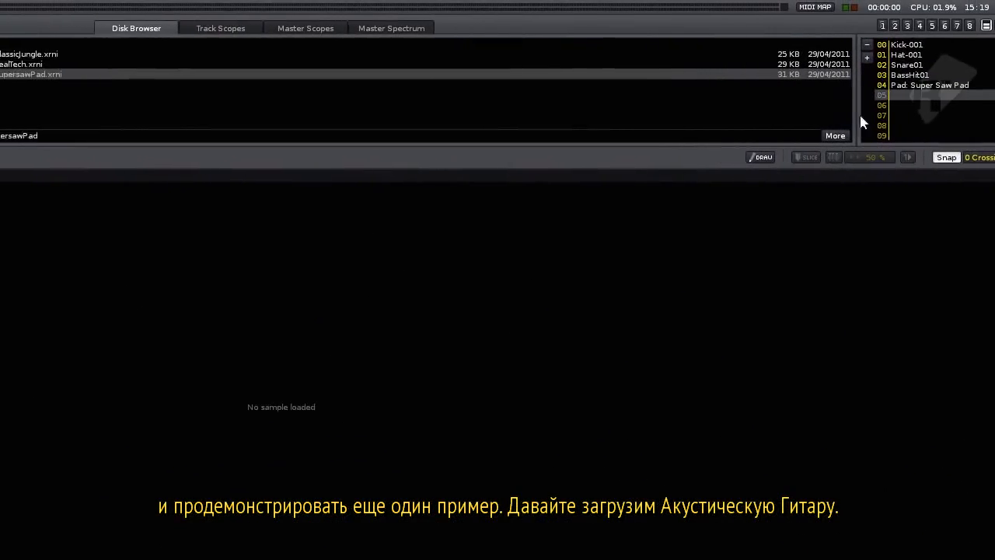
Load Acoustic-Guitar.xrni from the Acoustic folder into instrument slot 05.
click(292, 54)
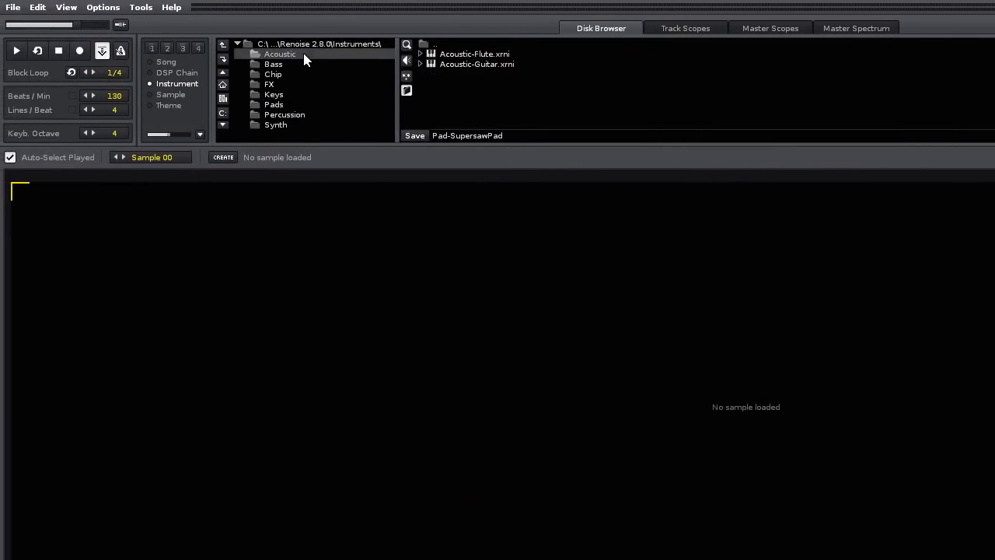
double_click(512, 64)
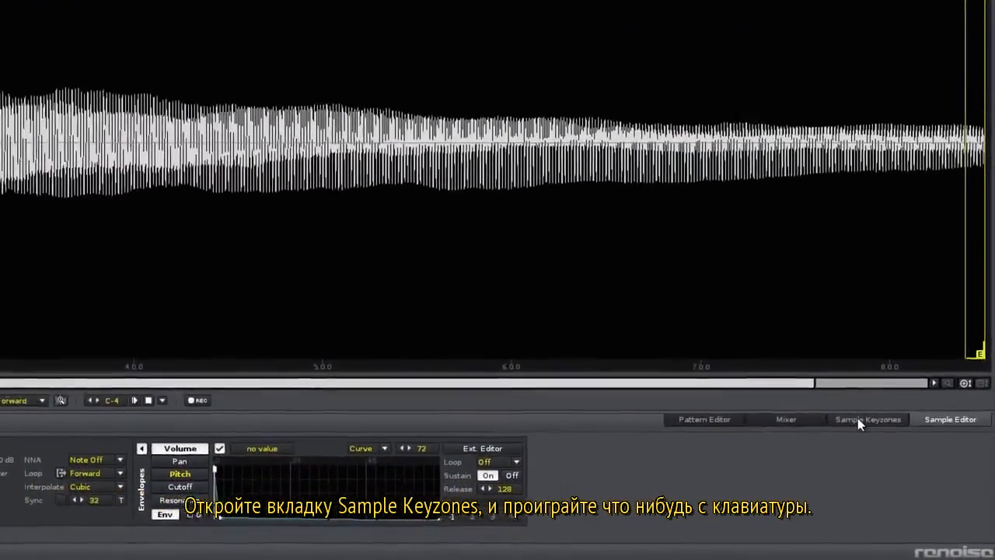
click(859, 419)
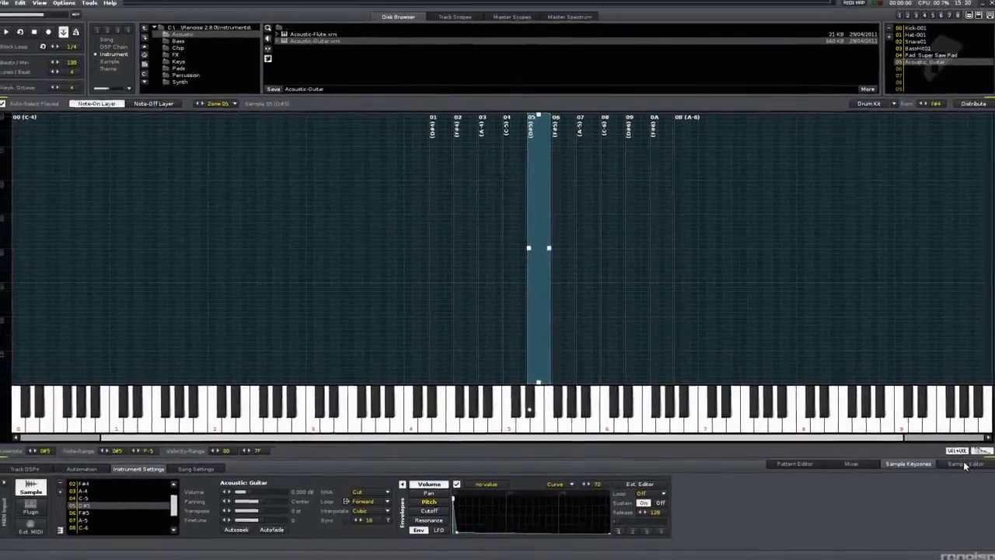
click(965, 465)
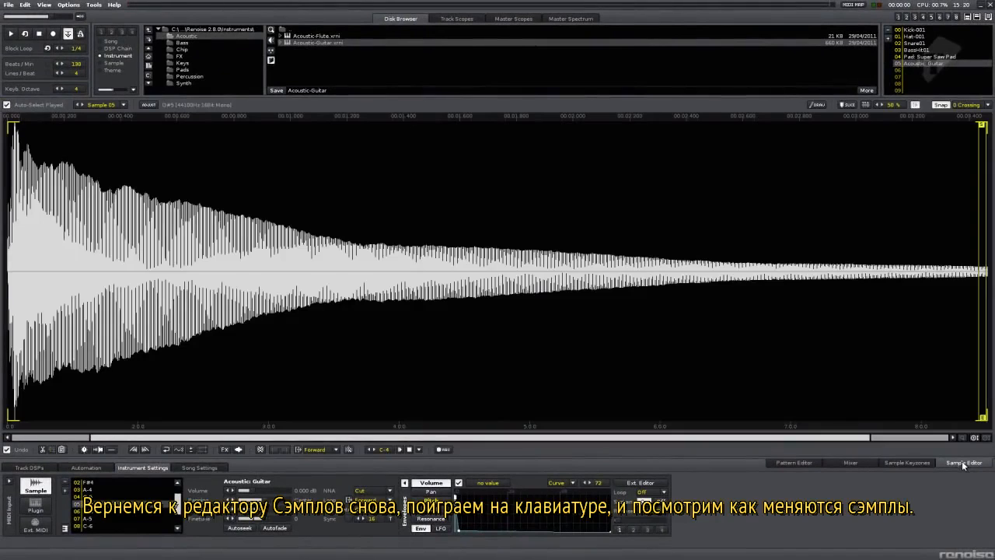
key(c)
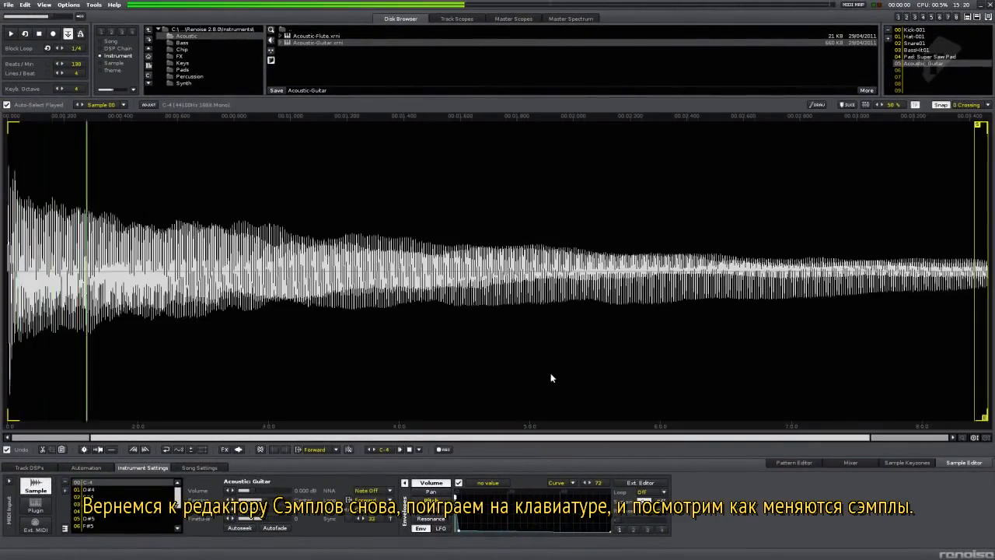
key(b)
key(n)
key(y)
key(q)
key(e)
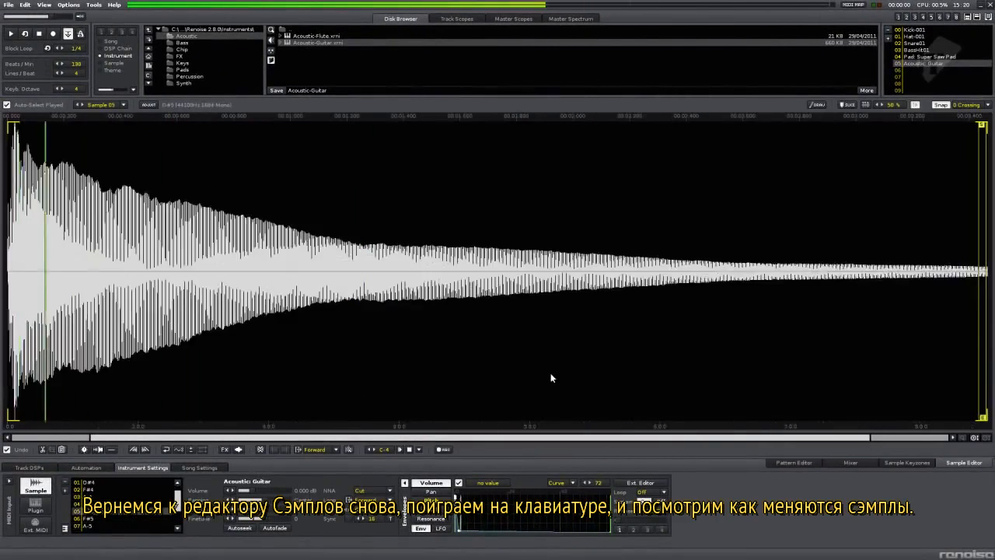
key(y)
key(b)
key(c)
key(b)
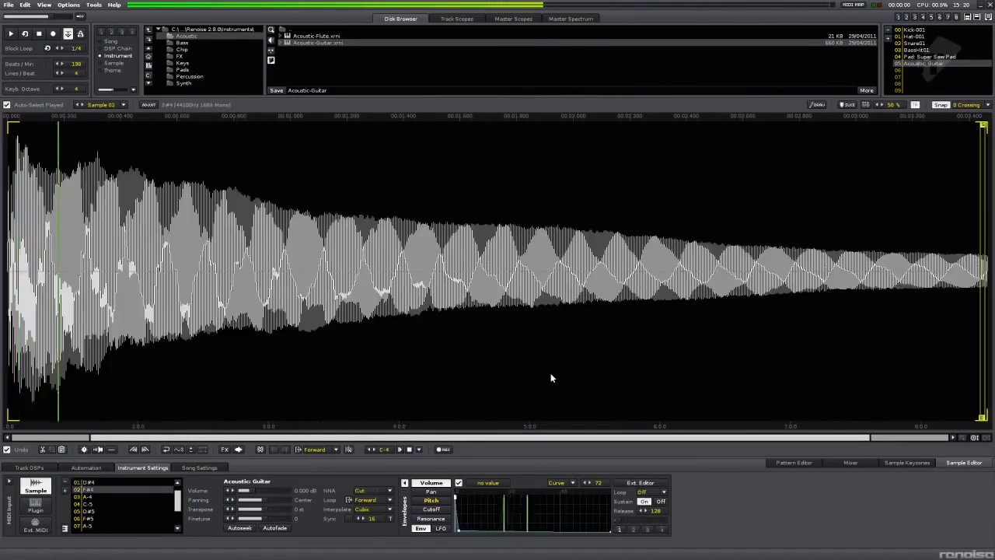
key(q)
key(y)
key(t)
key(r)
key(t)
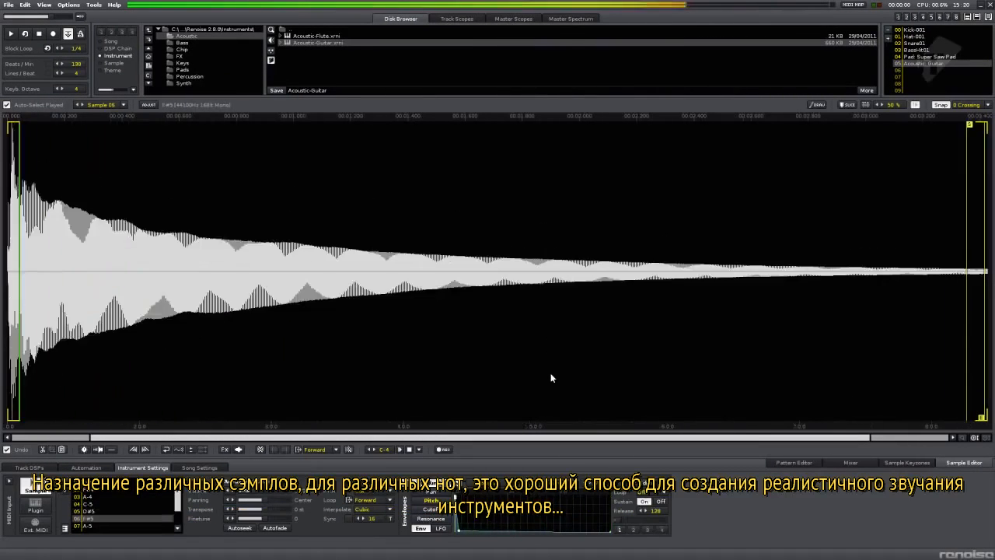
key(r)
key(e)
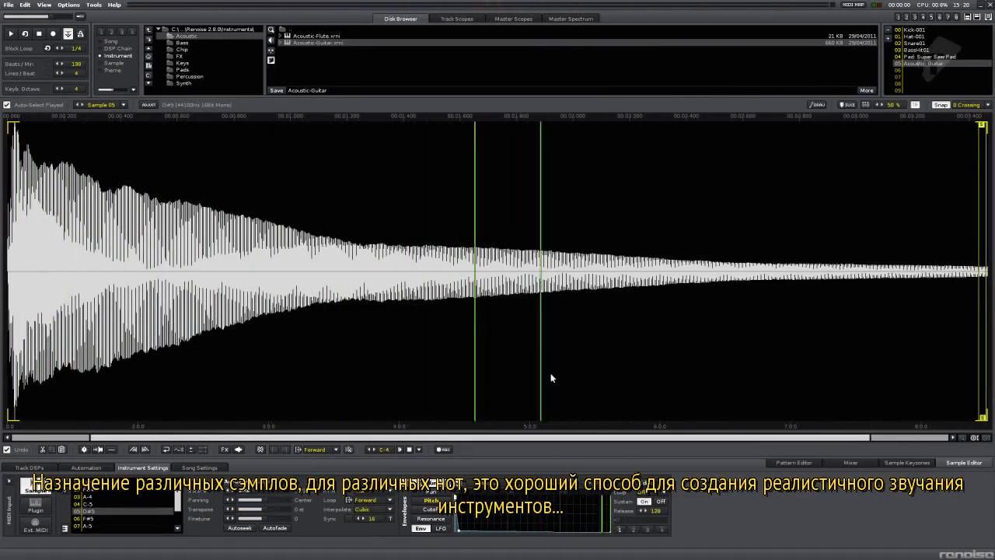
Load Kit-Real.xrni from the Percussion folder into empty instrument slot 06.
click(928, 68)
click(197, 74)
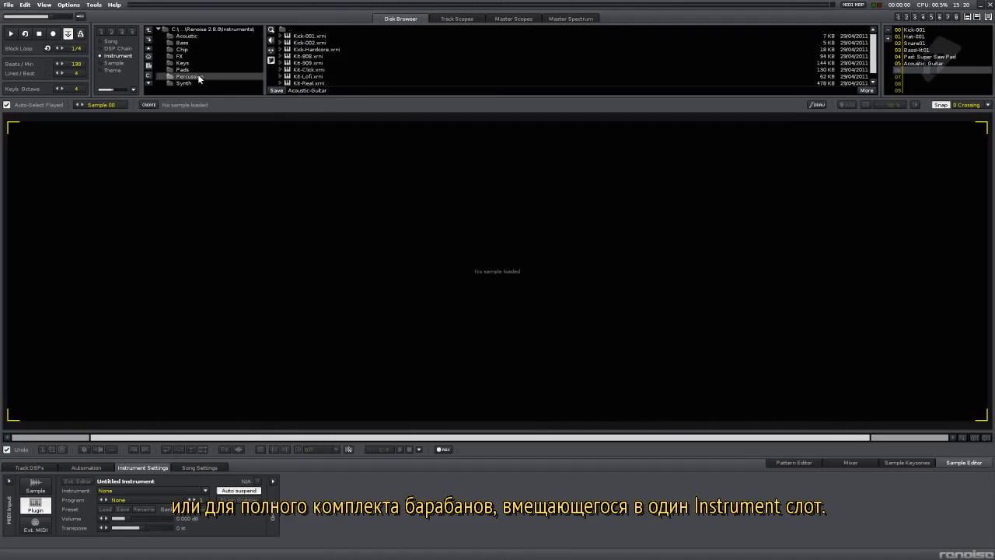
double_click(308, 83)
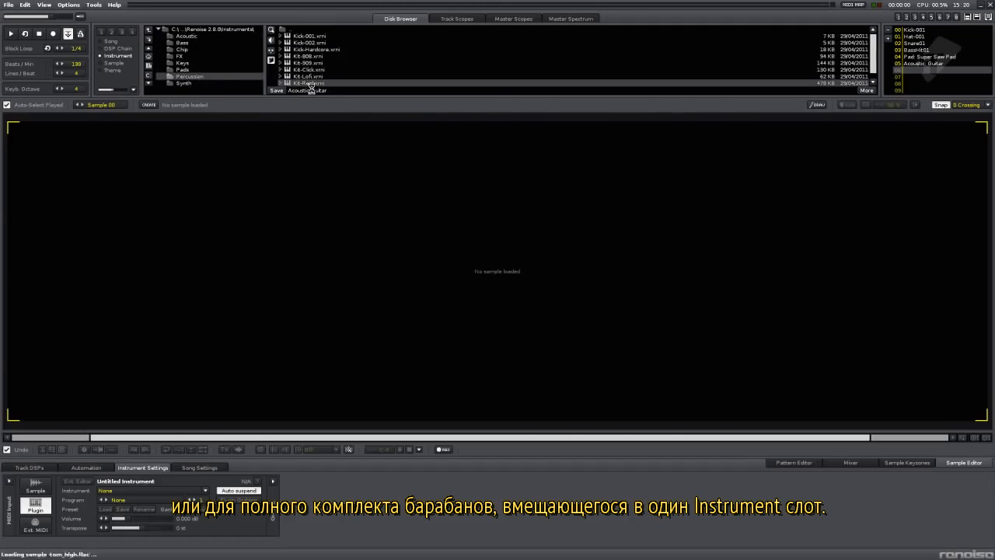
Play the kit's drums on keys Z through W, then reselect the Super Saw Pad instrument.
key(z)
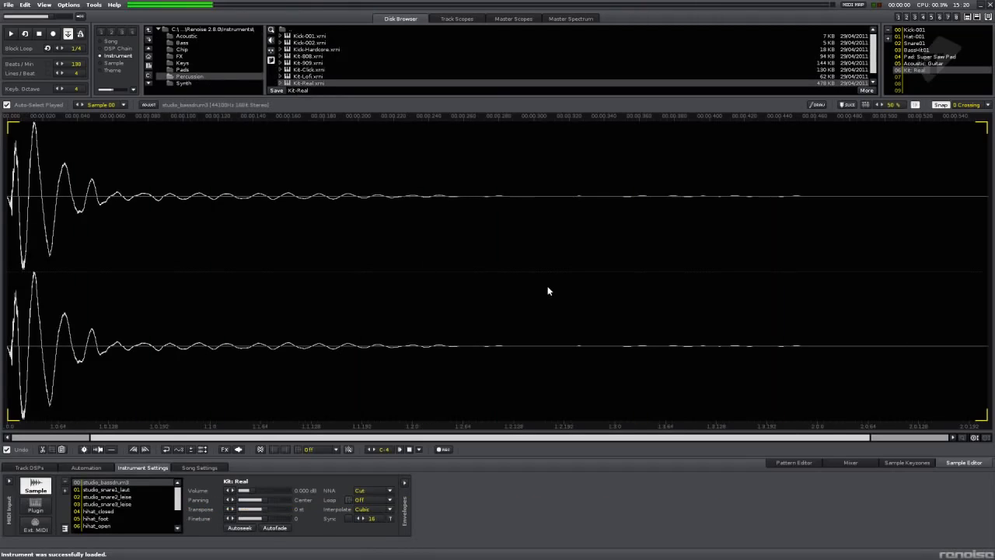
key(x)
key(c)
key(v)
key(b)
key(n)
key(m)
key(q)
key(w)
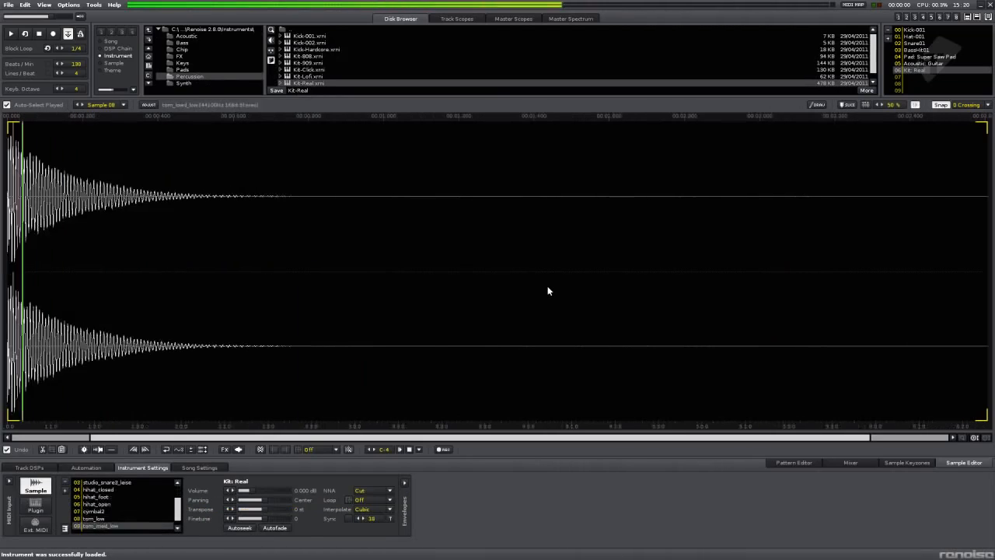
key(z)
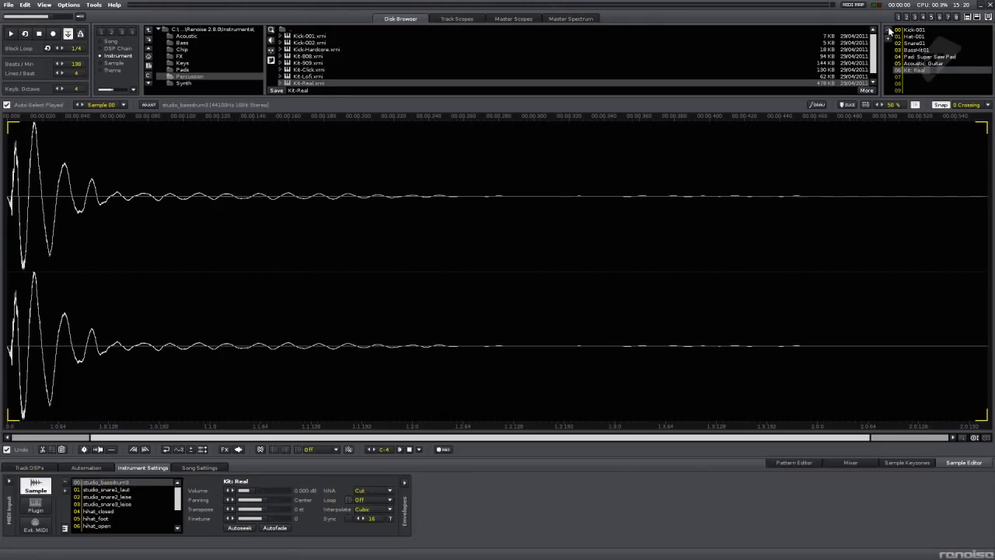
click(930, 57)
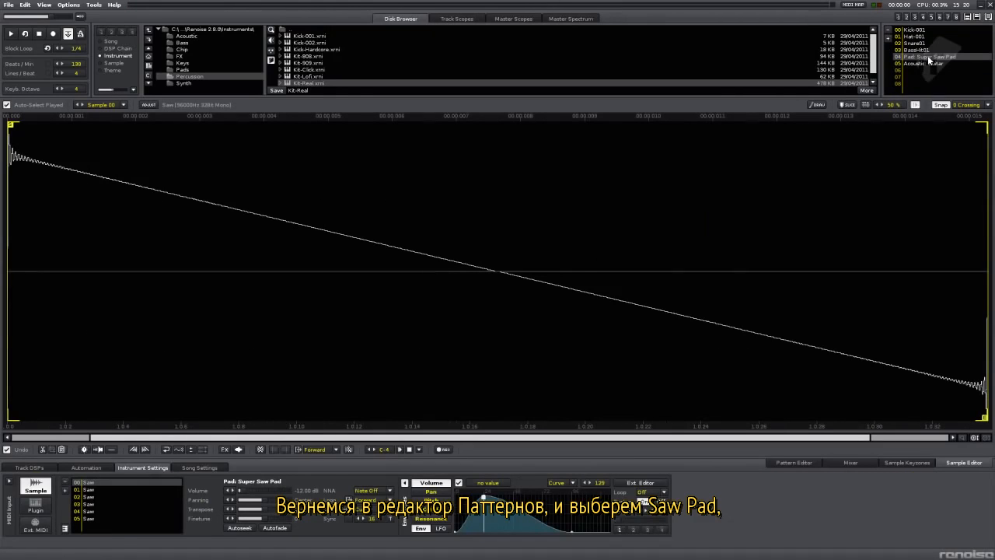
Name Track 05 'Synth', enter a C-6 Super Saw Pad note at row 00, and play the pattern.
click(793, 463)
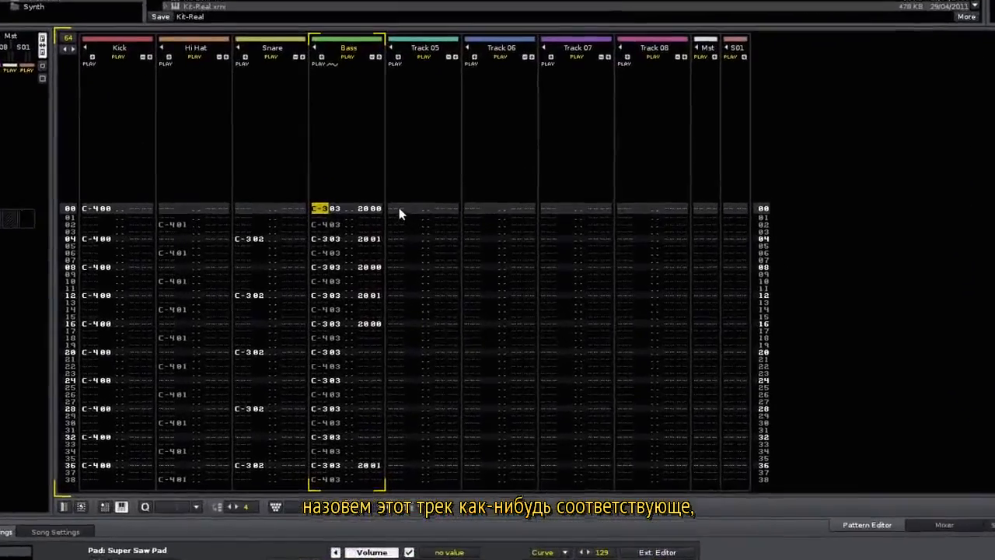
click(450, 232)
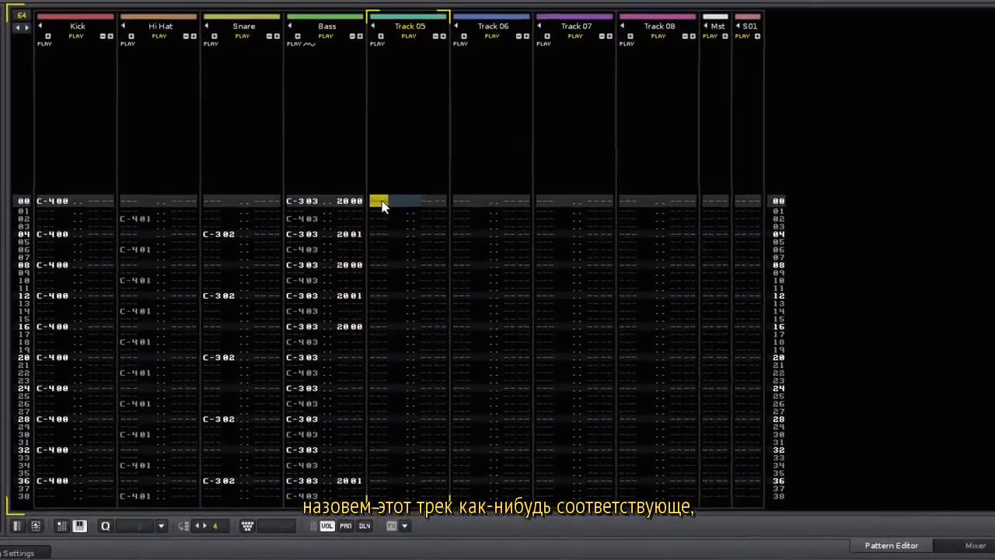
double_click(421, 25)
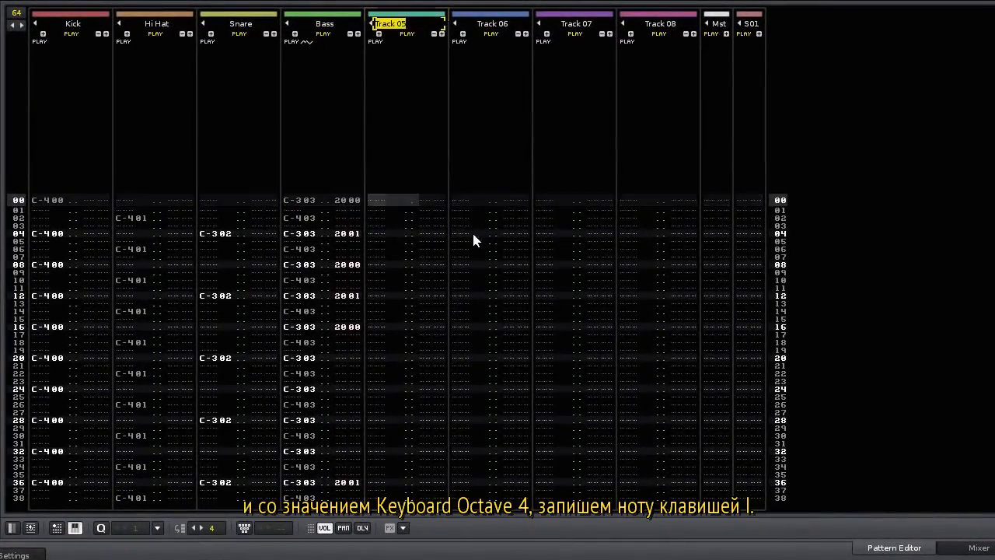
text(Synth)
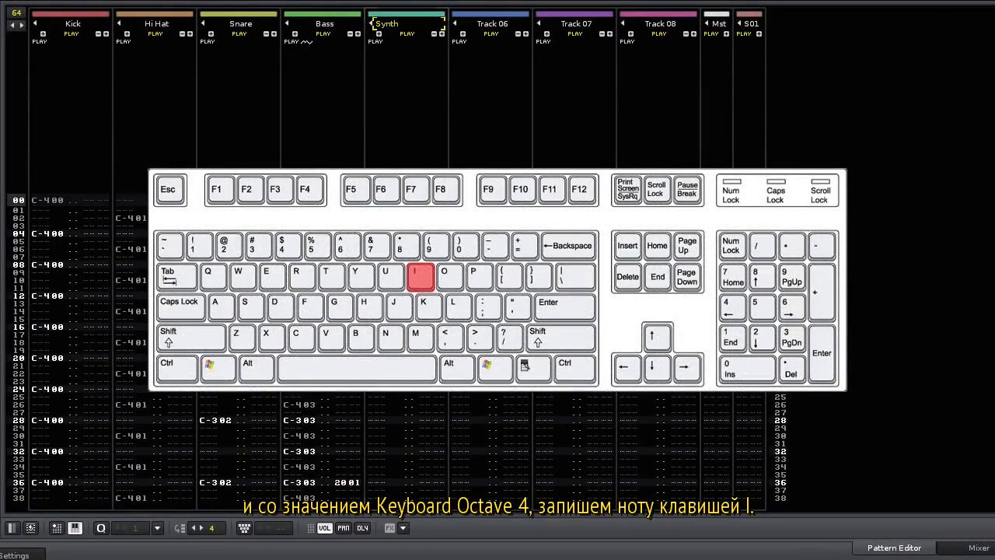
key(Return)
key(i)
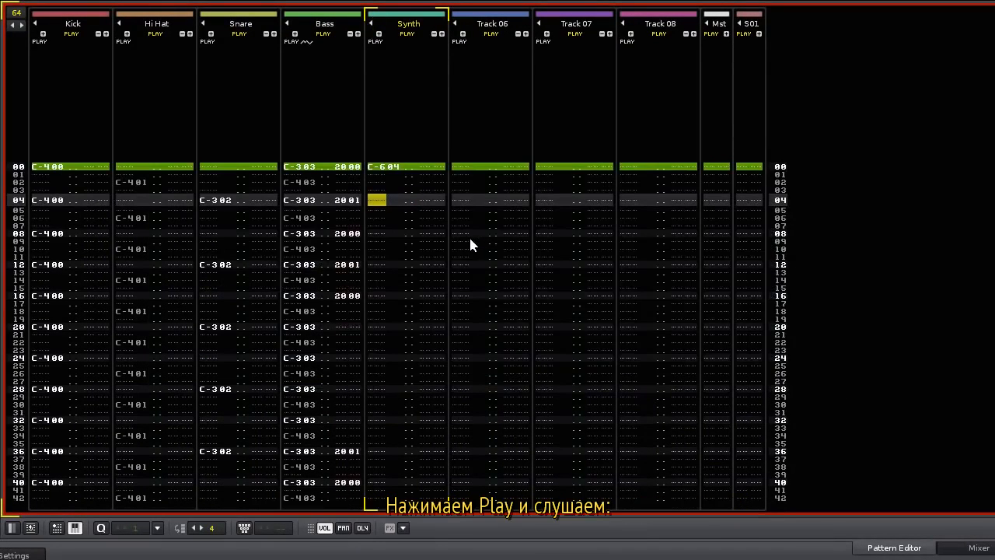
key(space)
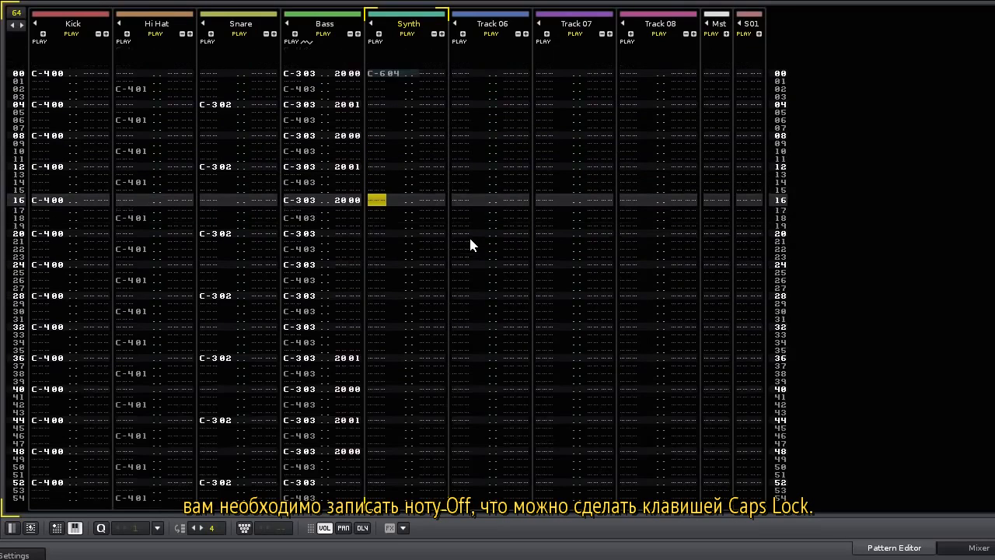
Insert a note-off at row 16 of the Synth track and play the shortened pad.
key(Escape)
key(Caps_Lock)
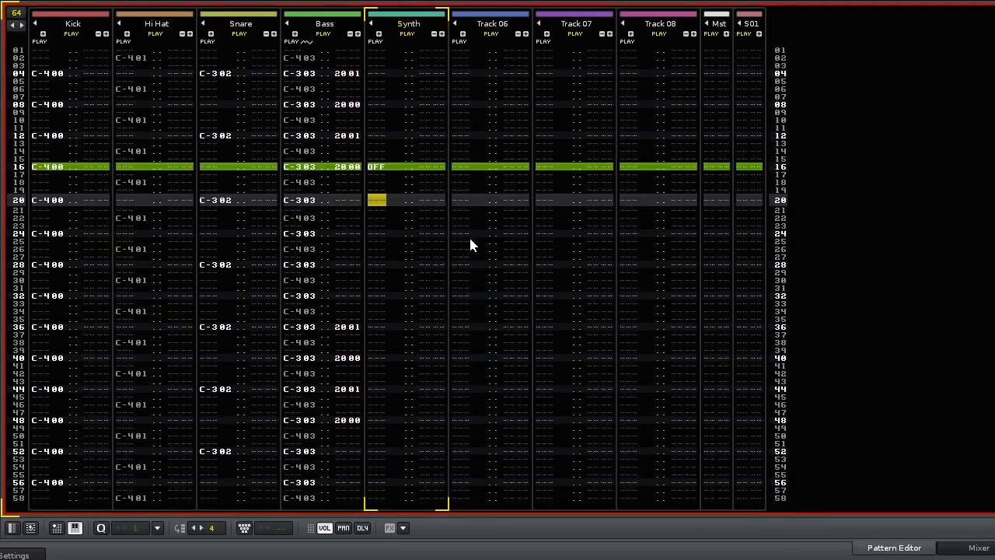
key(Escape)
key(space)
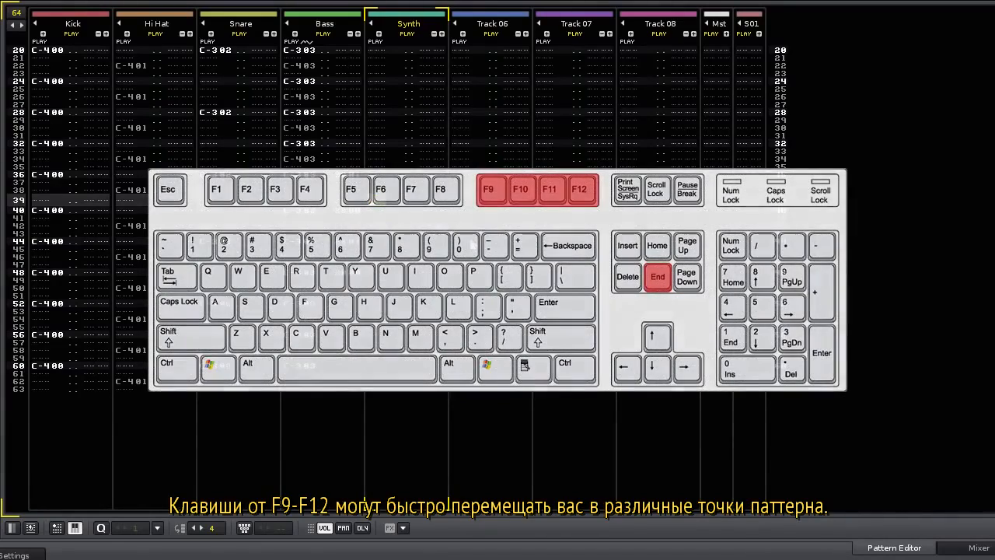
Jump through the pattern with F9–F12 and End, then delete the note-off at row 16.
key(F9)
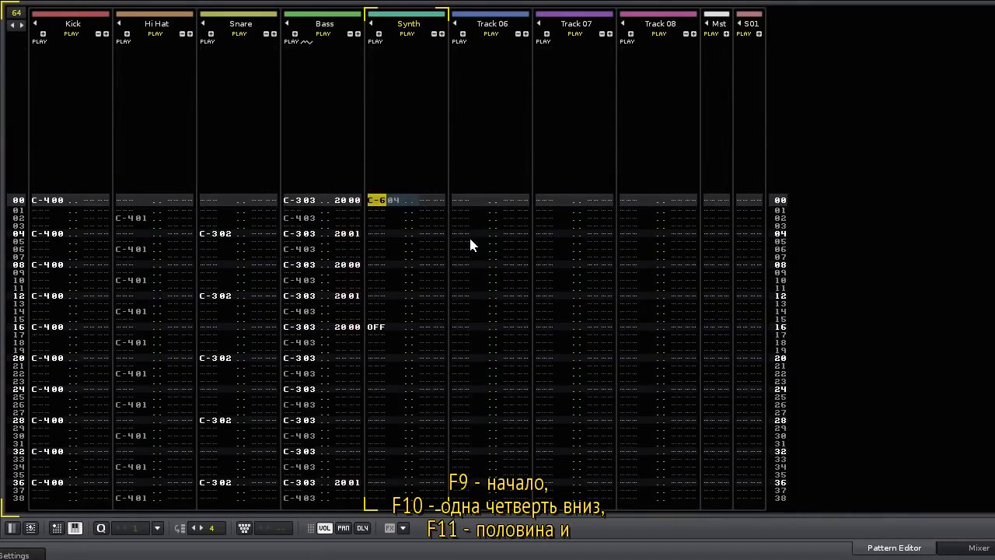
key(F10)
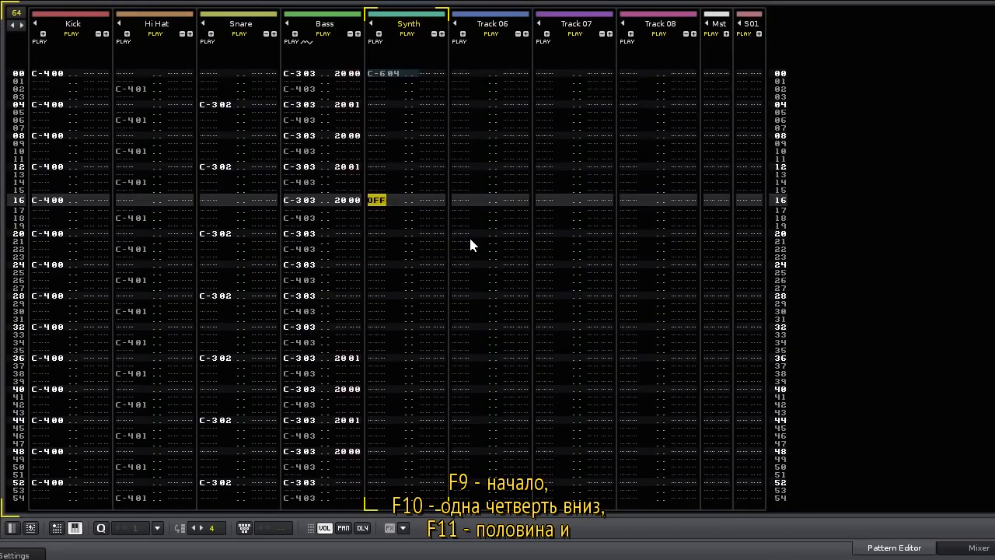
key(F11)
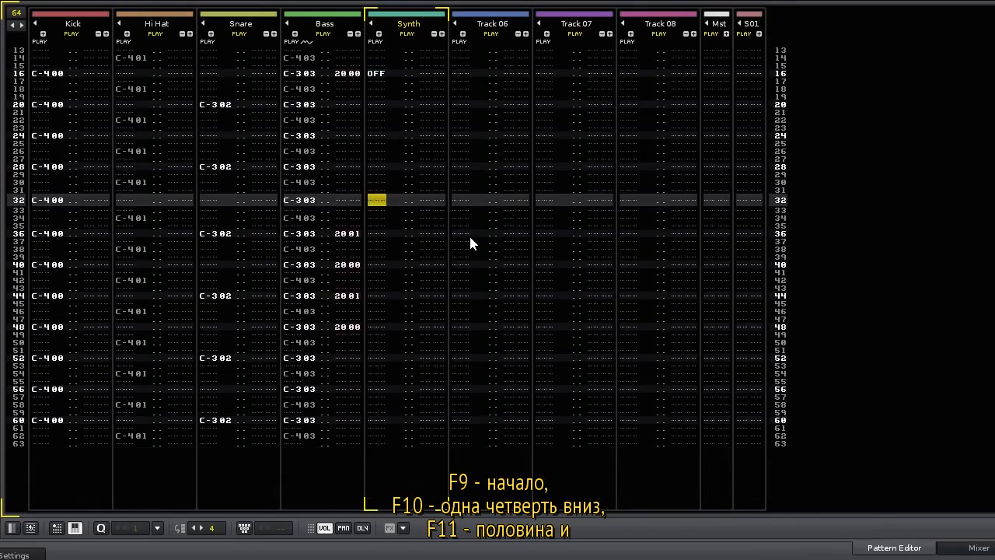
key(F12)
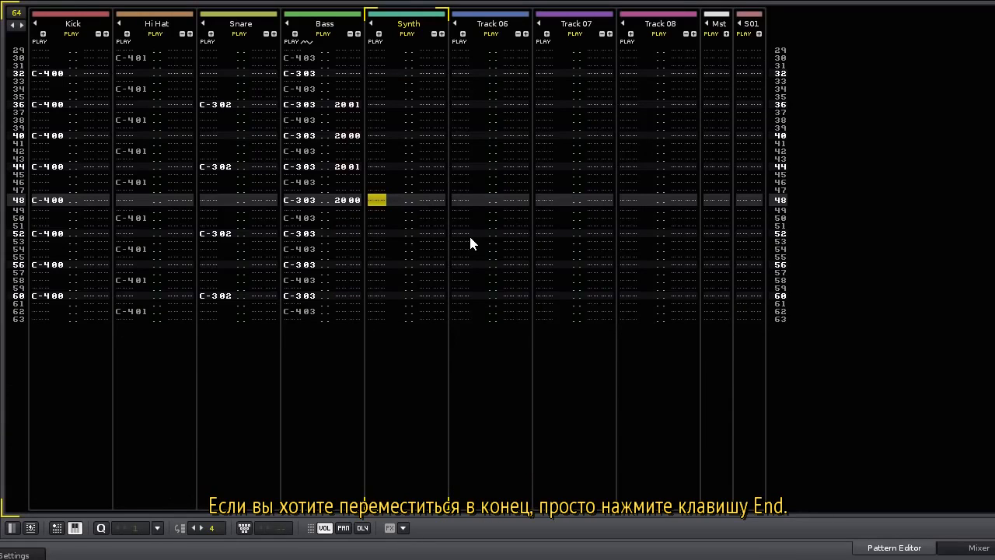
key(End)
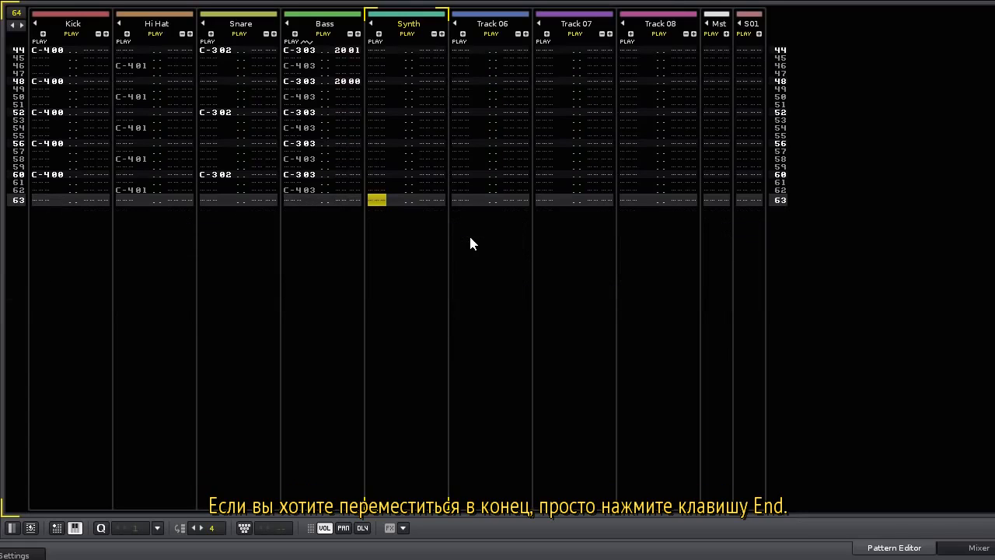
key(F10)
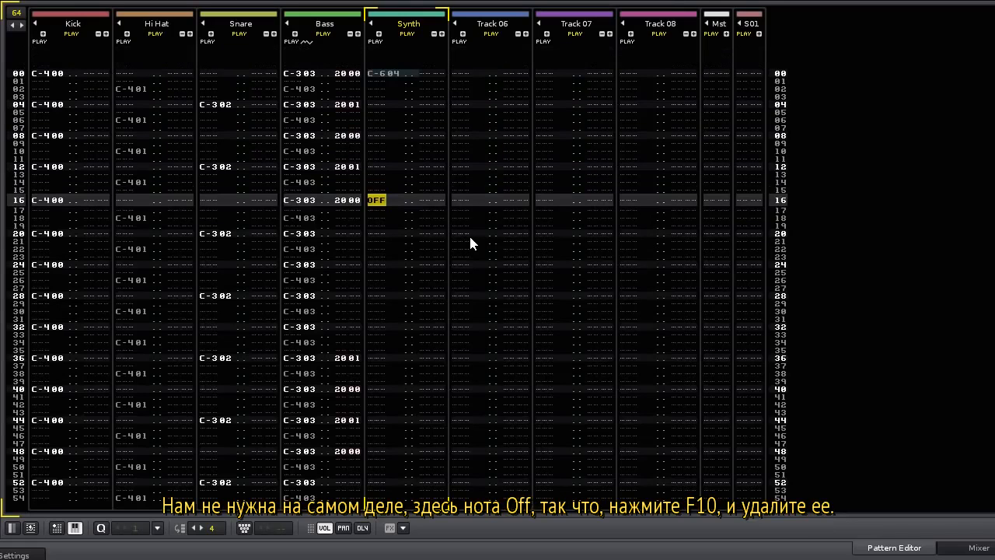
key(Escape)
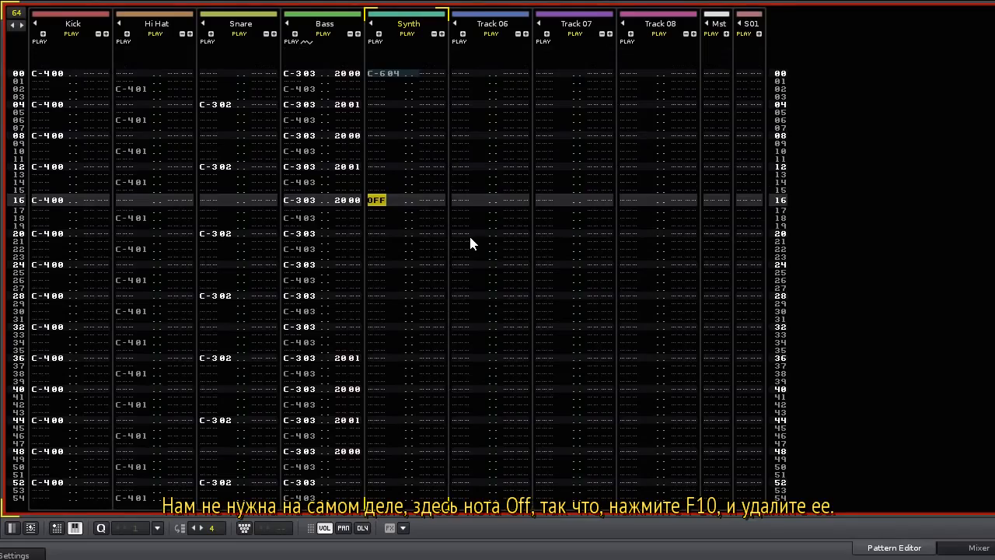
key(Delete)
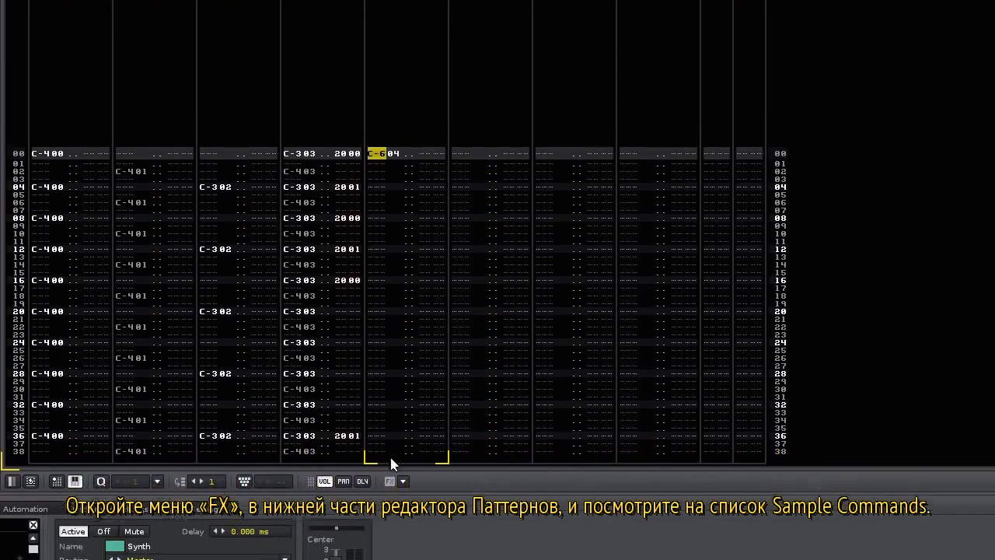
Insert the 0Nxy Set auto pan command from Sample Commands into the Synth effect column.
click(403, 424)
mouse_move(470, 442)
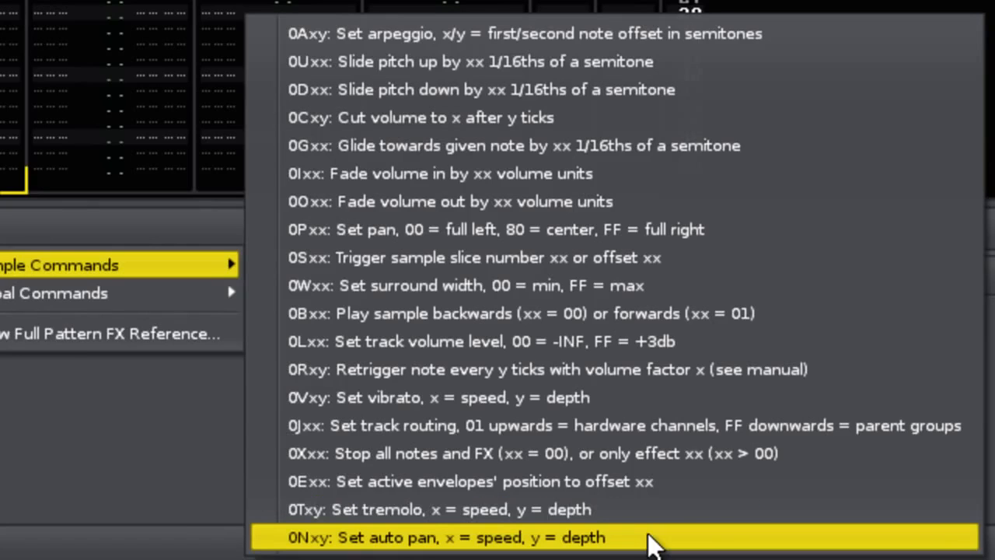
click(650, 536)
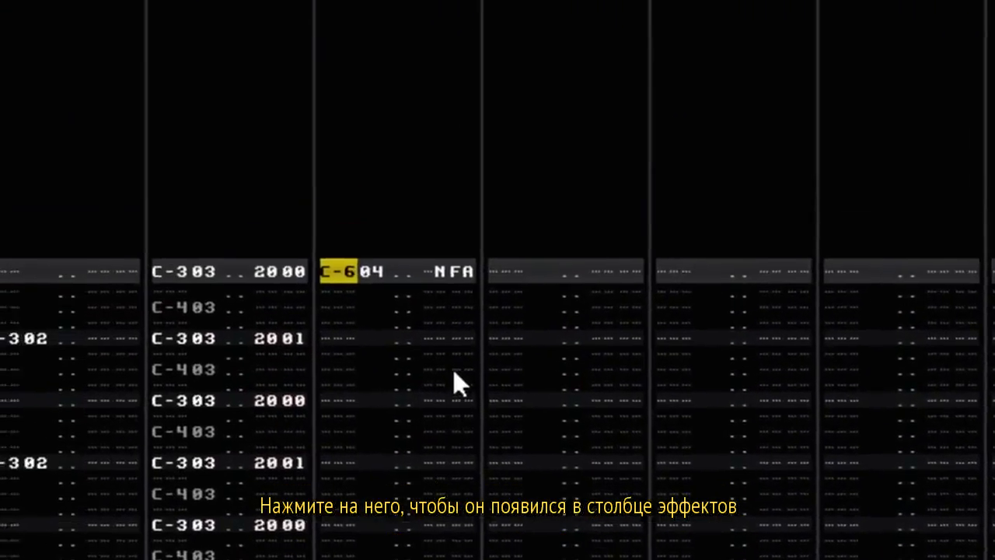
Enter 1 and F into the row 00 auto-pan value digits to make N1F.
key(Right)
key(Right)
key(Right)
key(Right)
key(Right)
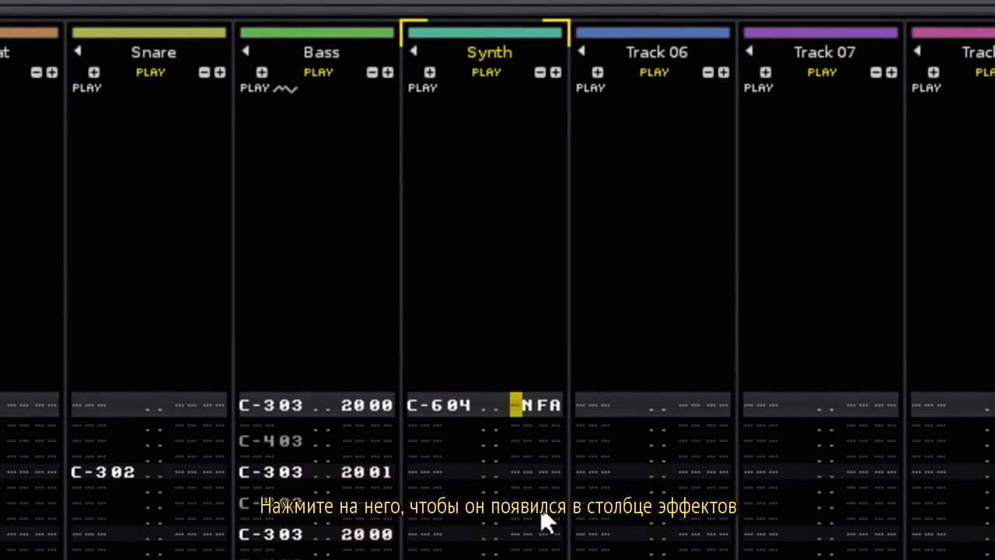
key(Right)
key(Right)
key(Escape)
text(1)
key(Up)
key(Right)
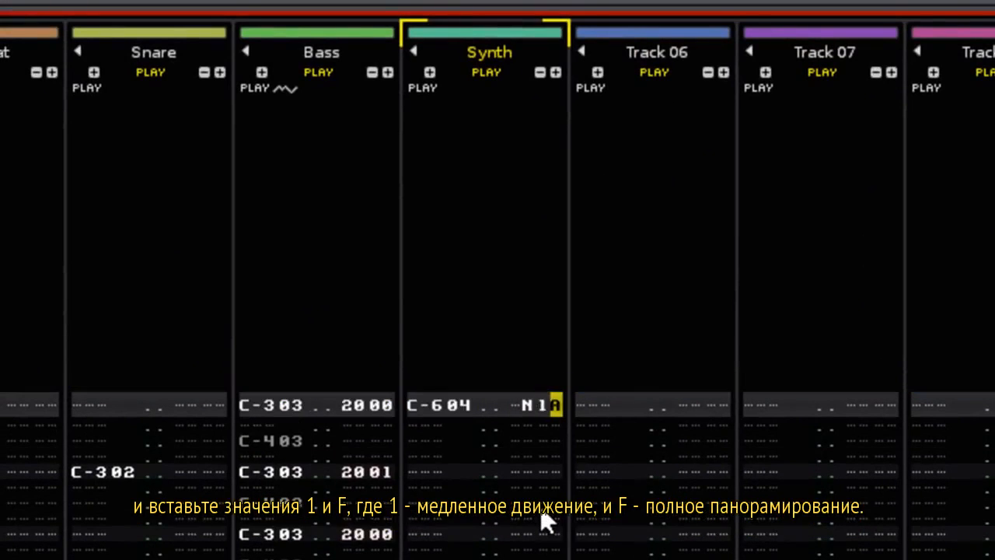
text(F)
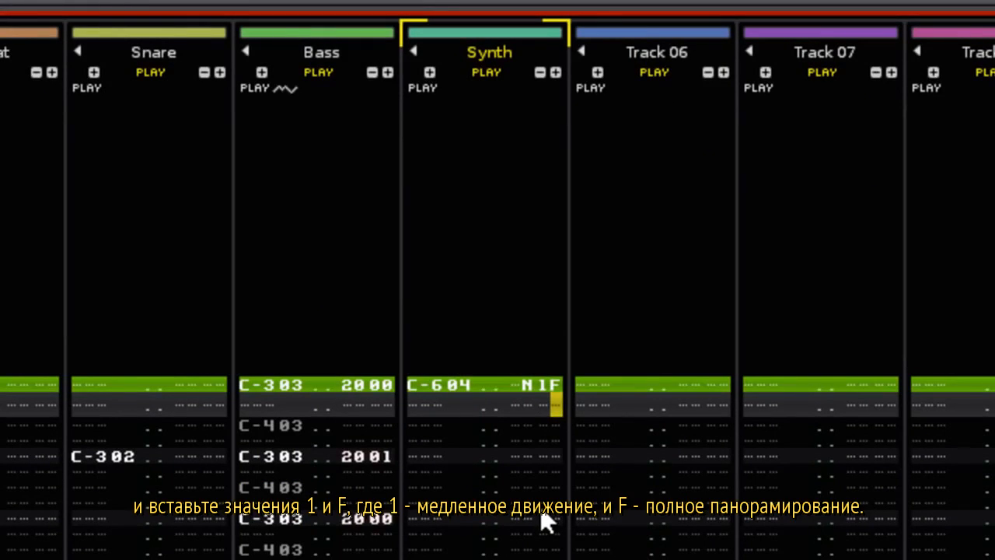
Fill the Synth effect column below N1F with N00 entries, then audition the Synth soloed.
key(Left)
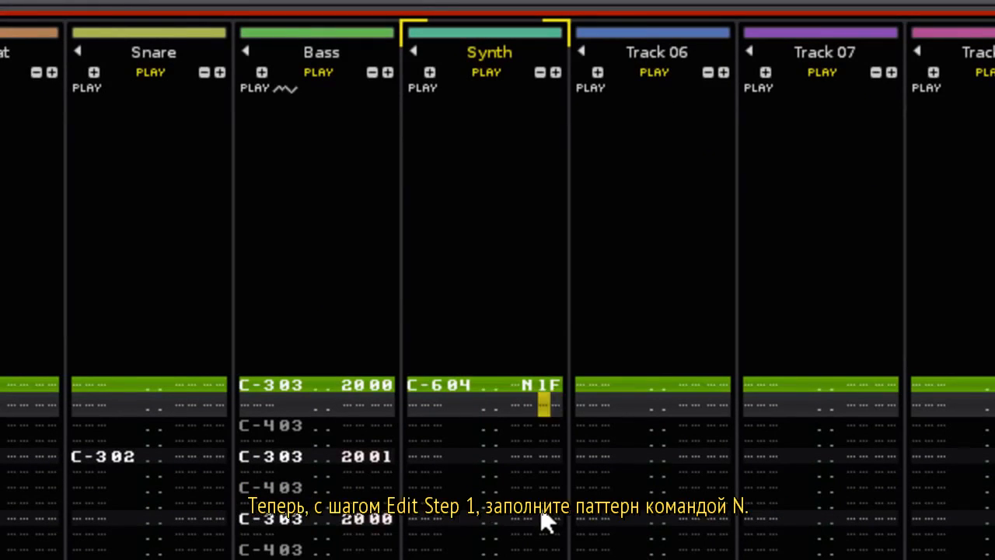
key(Left)
key(n)
key(n)
key(n)
key(n)
key(n)
key(n)
key(n)
key(n)
key(n)
key(n)
key(n)
key(n)
key(n)
key(n)
key(n)
key(n)
key(n)
key(n)
key(n)
key(n)
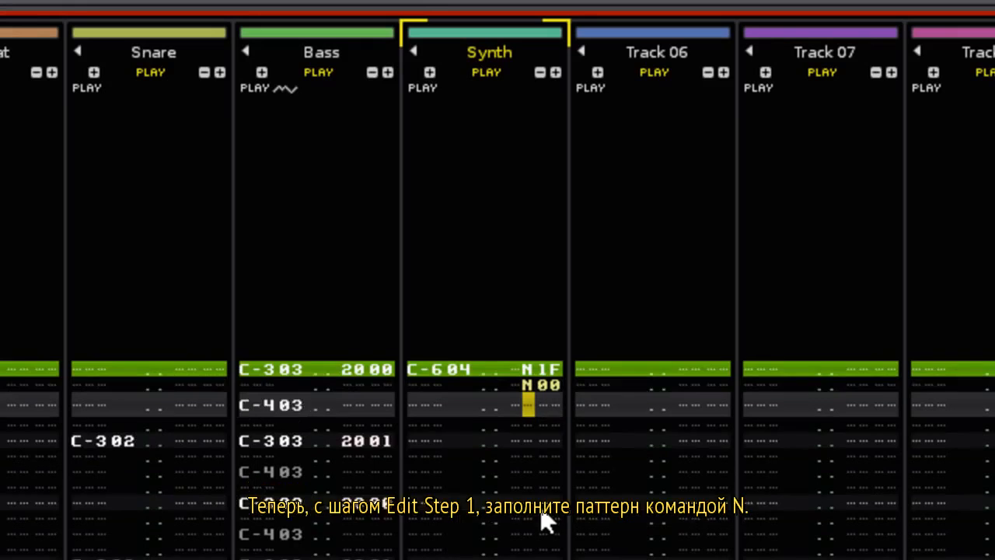
key(n)
key(n)
key(n)
key(n)
key(n)
key(n)
key(n)
key(n)
key(n)
key(n)
key(n)
key(n)
key(n)
key(n)
key(n)
key(n)
key(n)
key(n)
key(n)
key(n)
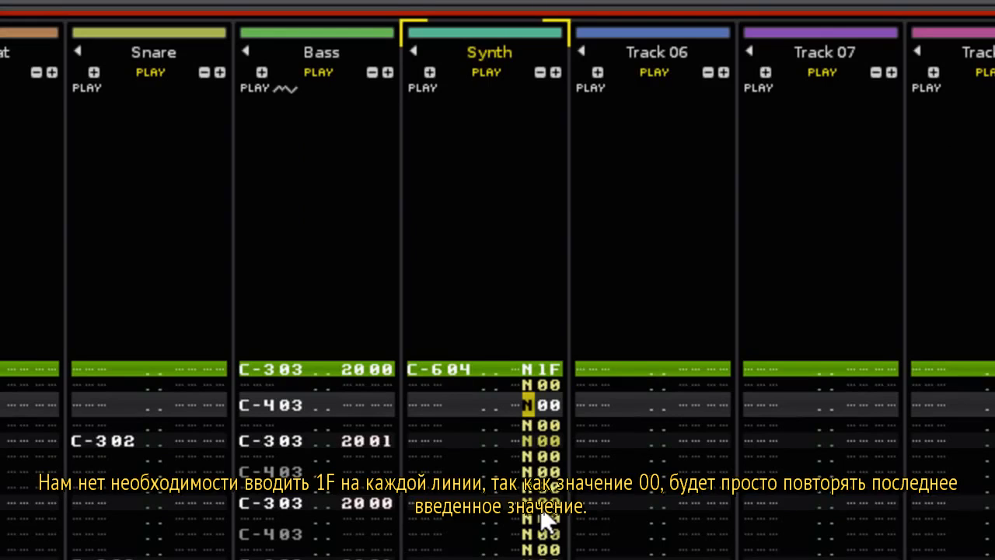
key(space)
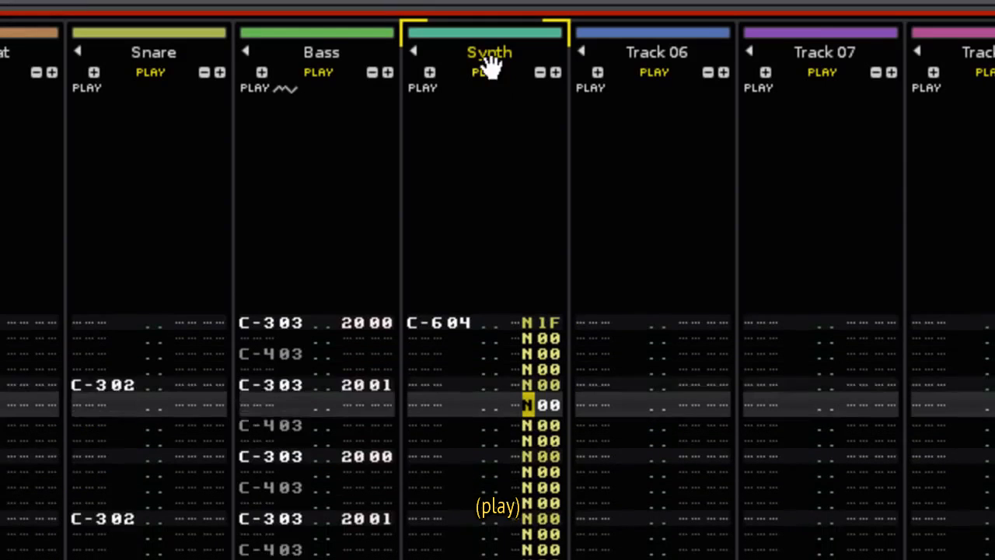
right_click(494, 68)
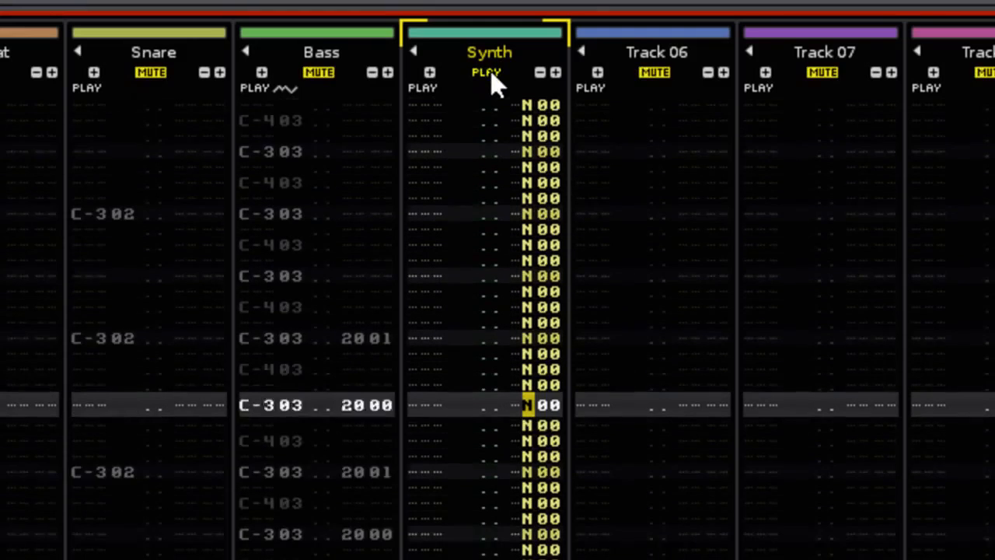
right_click(491, 71)
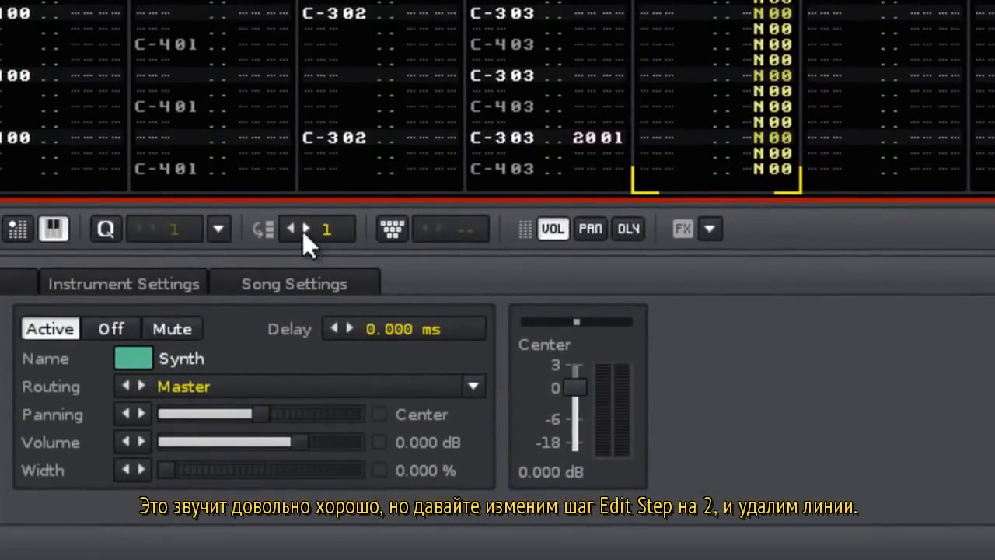
With edit step 2, clear every second N00 entry and audition the thinned auto-pan soloed.
click(240, 474)
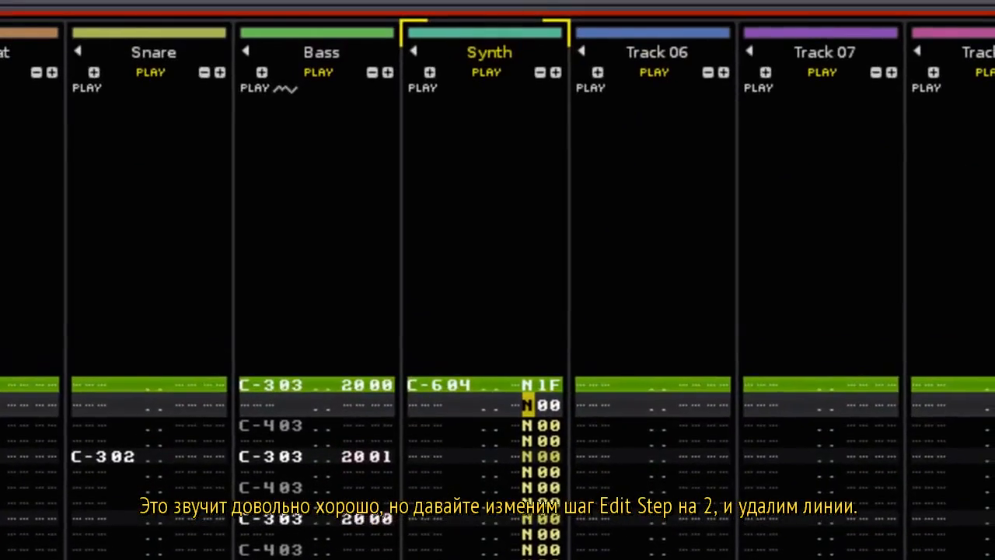
key(Delete)
key(Delete)
key(Delete)
key(Delete)
key(Delete)
key(Delete)
key(Delete)
key(Delete)
key(Delete)
key(Delete)
key(Delete)
key(Delete)
key(Delete)
key(Delete)
key(Delete)
key(Delete)
key(Delete)
key(Delete)
key(Delete)
key(Delete)
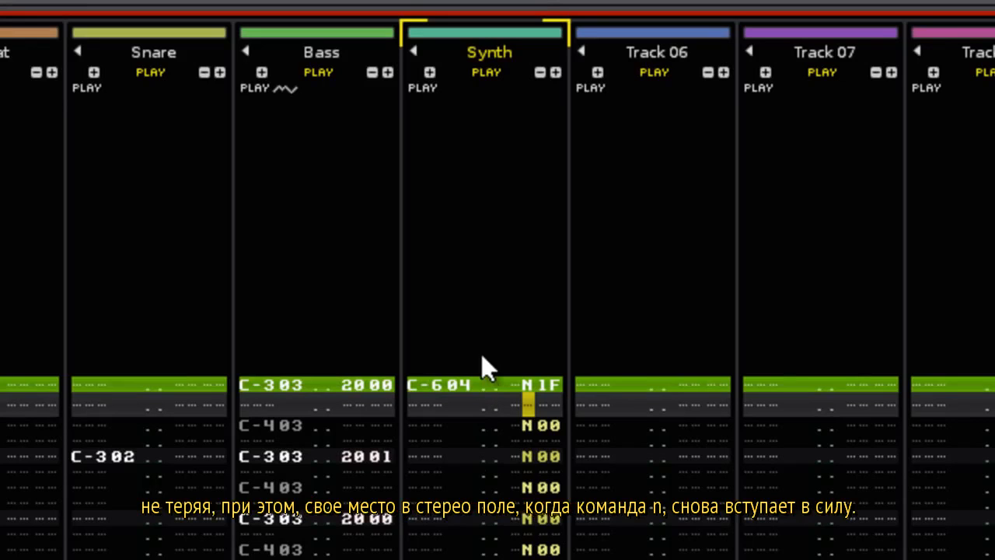
key(space)
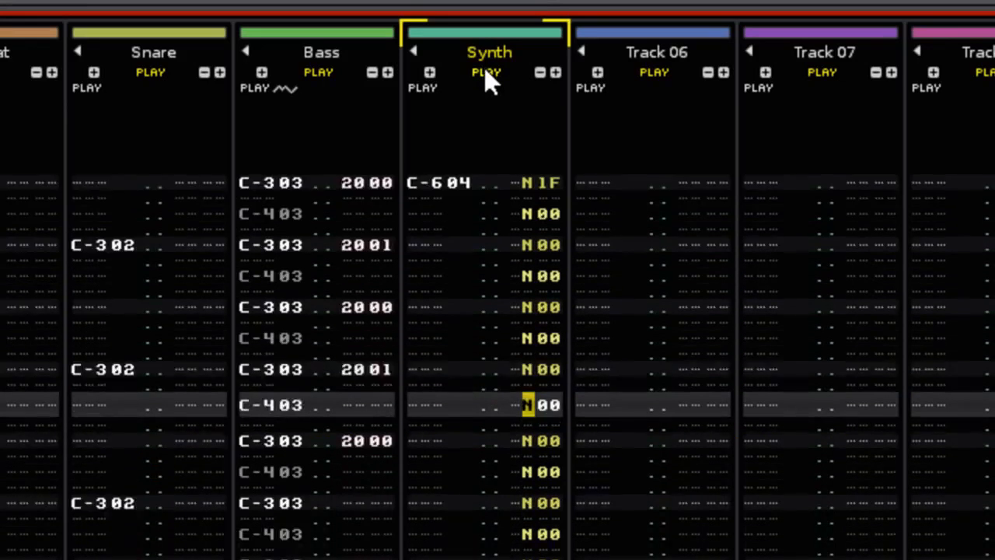
right_click(484, 72)
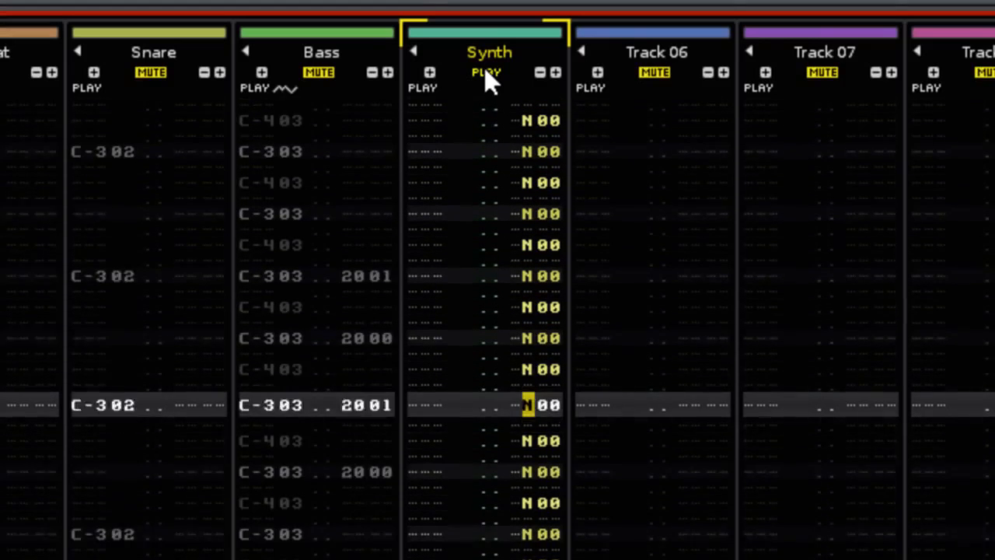
right_click(485, 71)
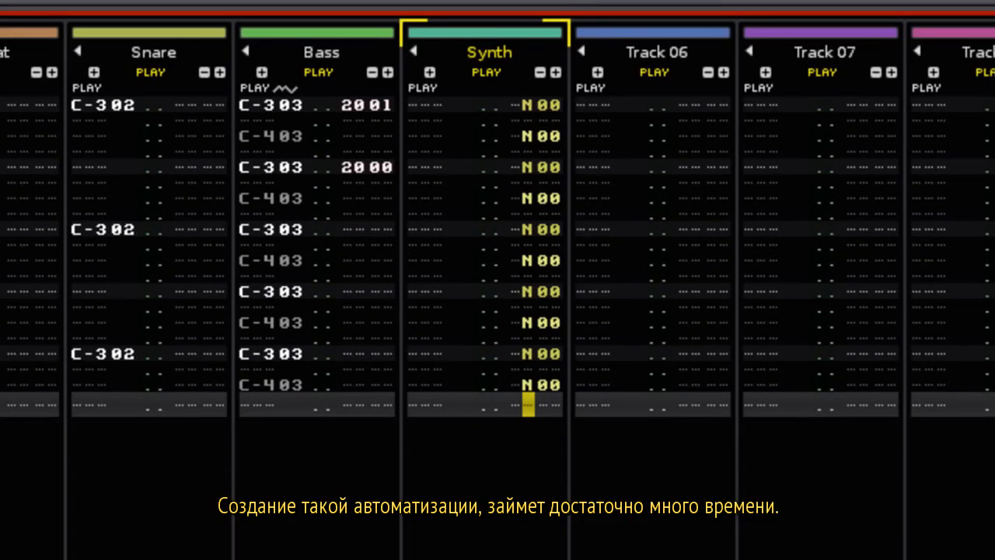
Rename Track 06 to 'Guitar'.
key(Tab)
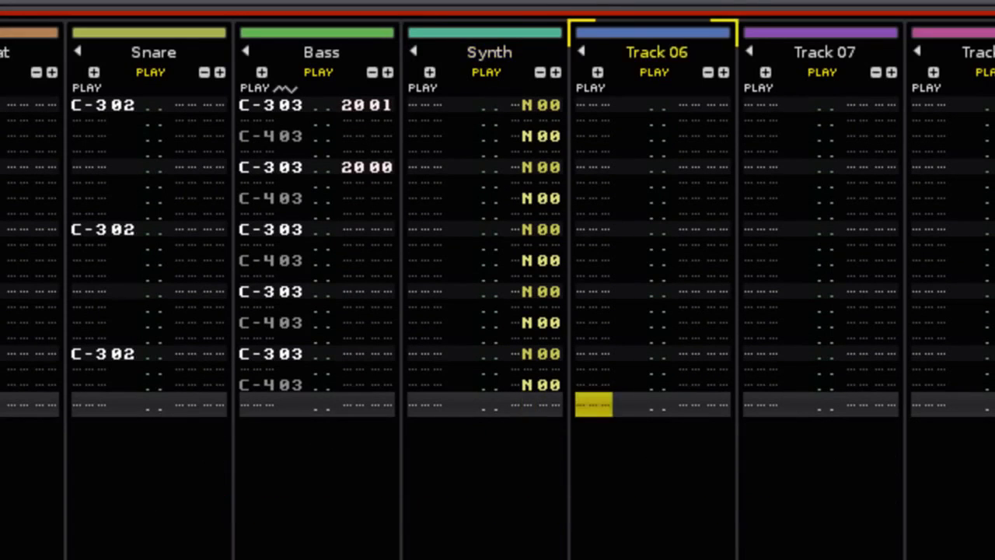
double_click(655, 49)
text(Guitar)
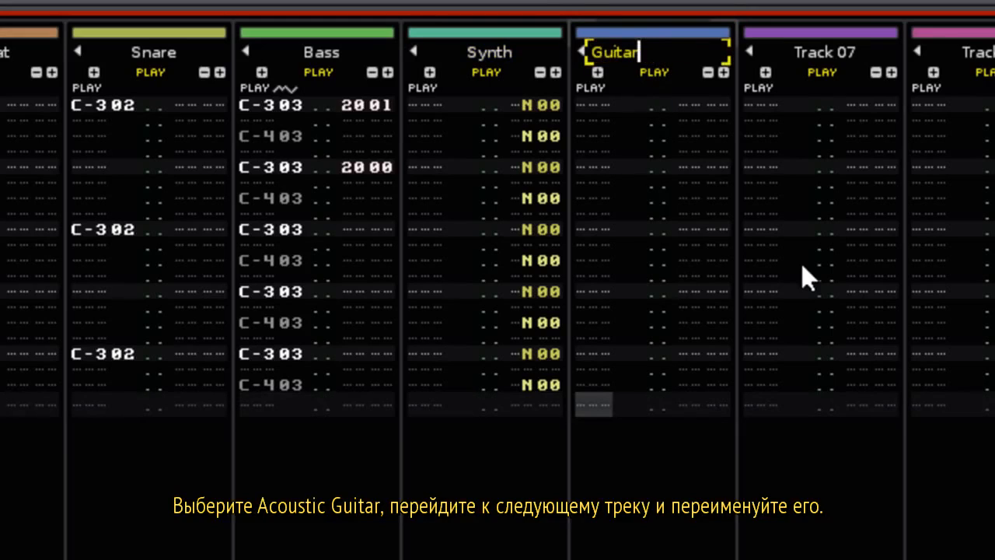
key(Return)
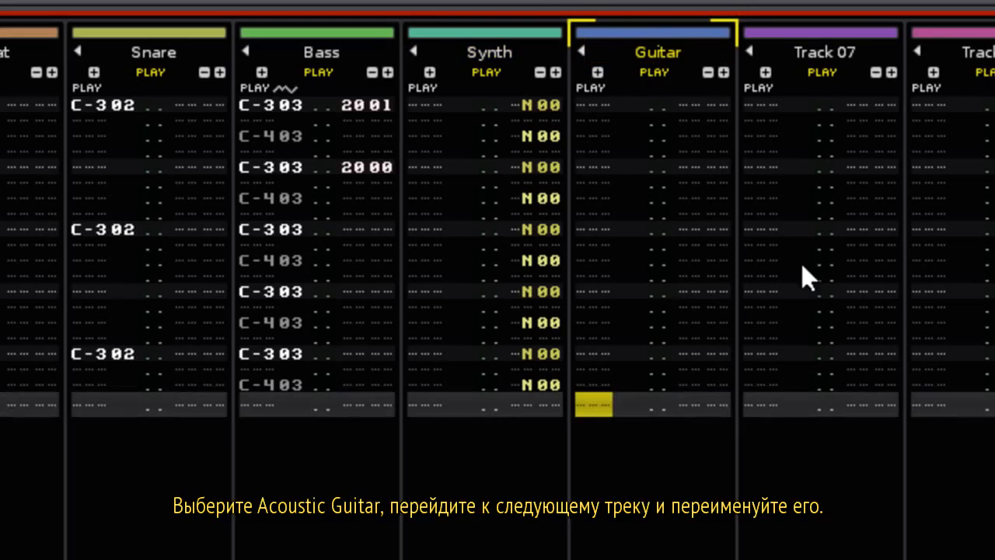
Enter a repeating C-4, E-4, G-4 arpeggio in the Guitar track and play it soloed.
key(Down)
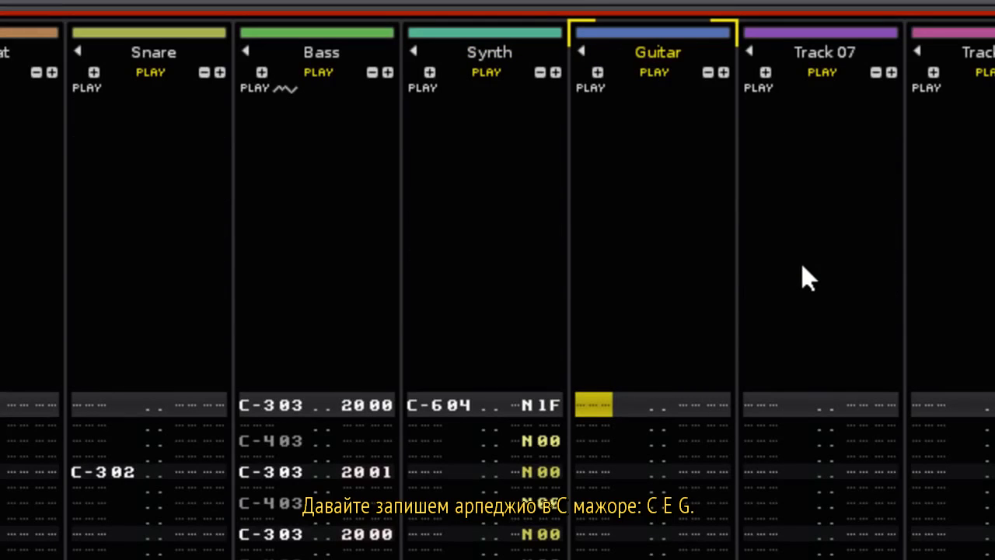
key(z)
key(c)
key(b)
key(z)
key(c)
key(b)
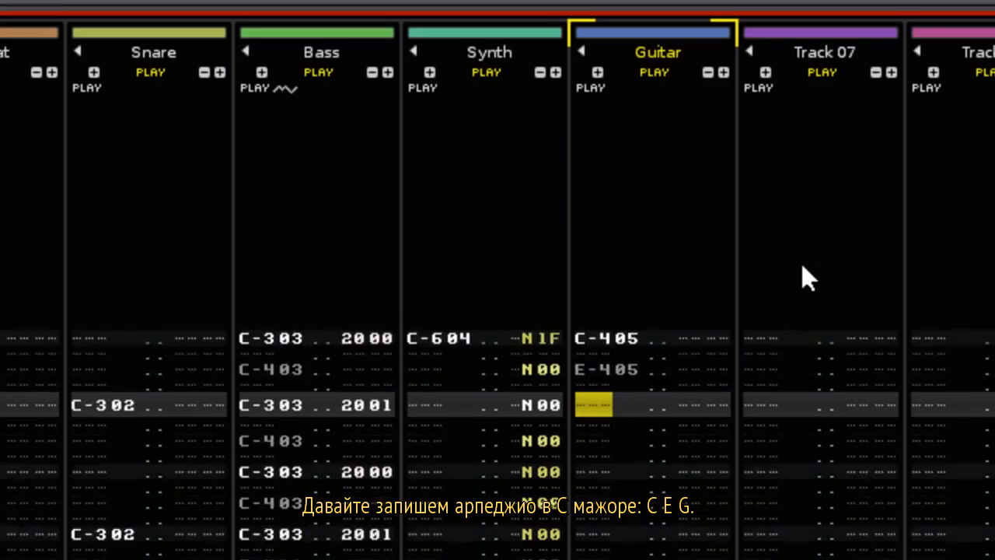
key(z)
key(c)
key(b)
key(z)
key(c)
key(b)
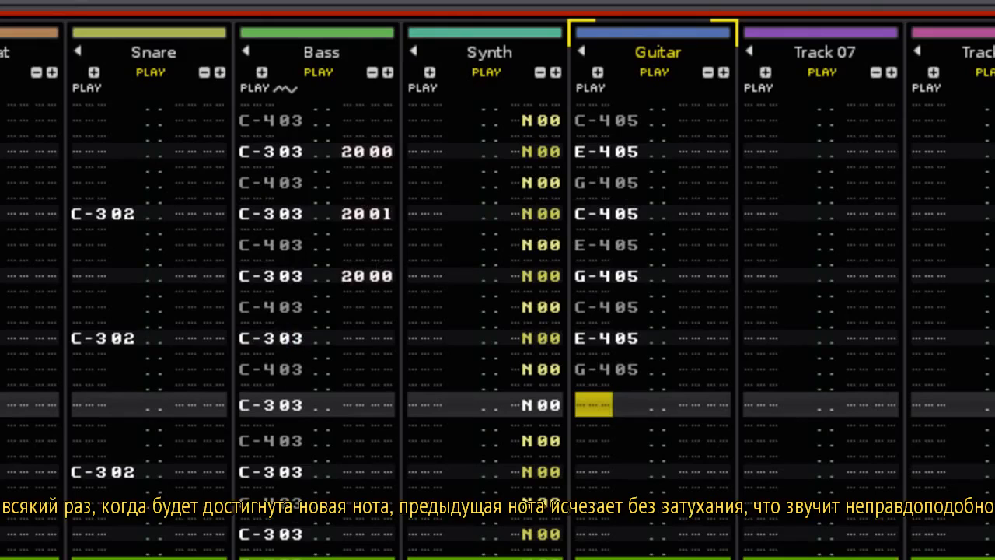
right_click(650, 75)
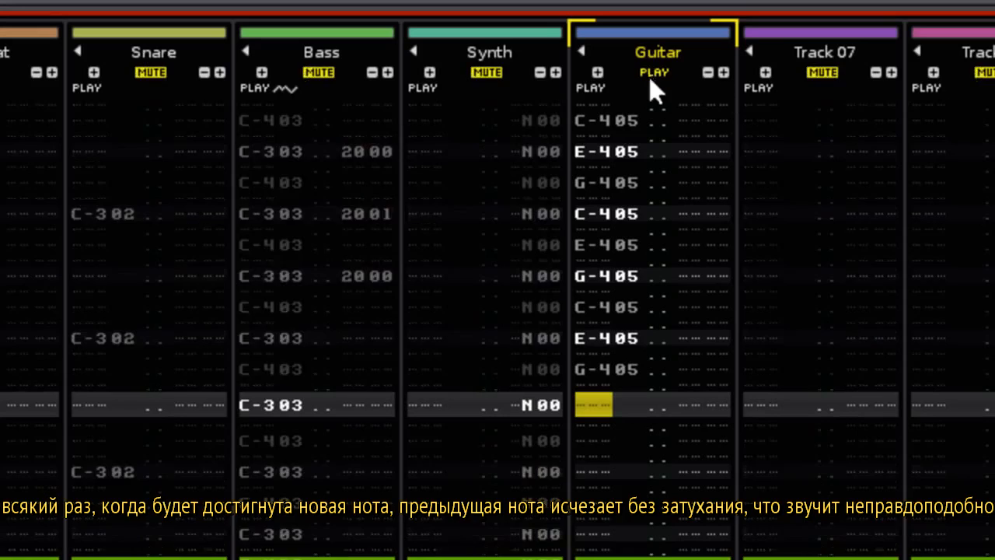
key(space)
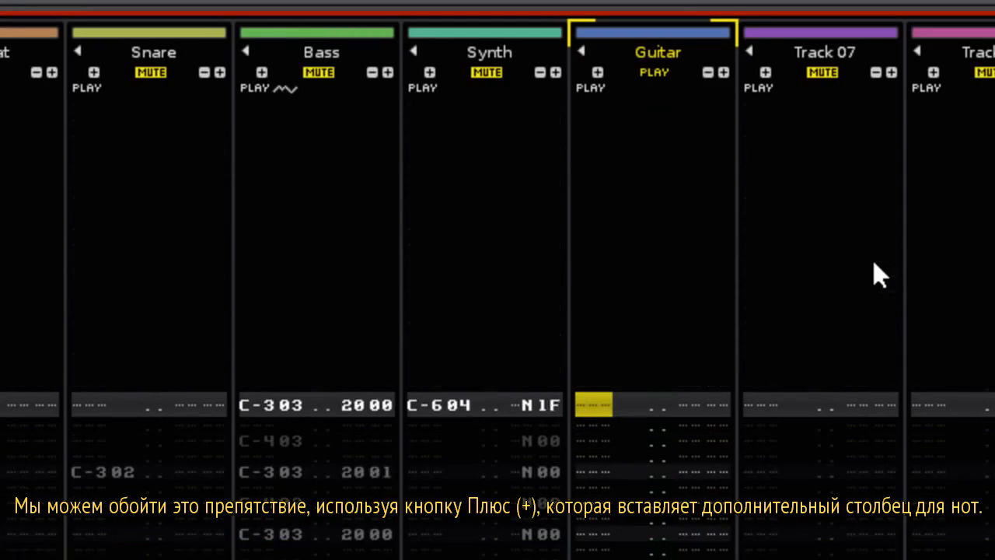
Add two note columns and enter C-405, E-405, G-405 in separate columns every six rows.
click(598, 72)
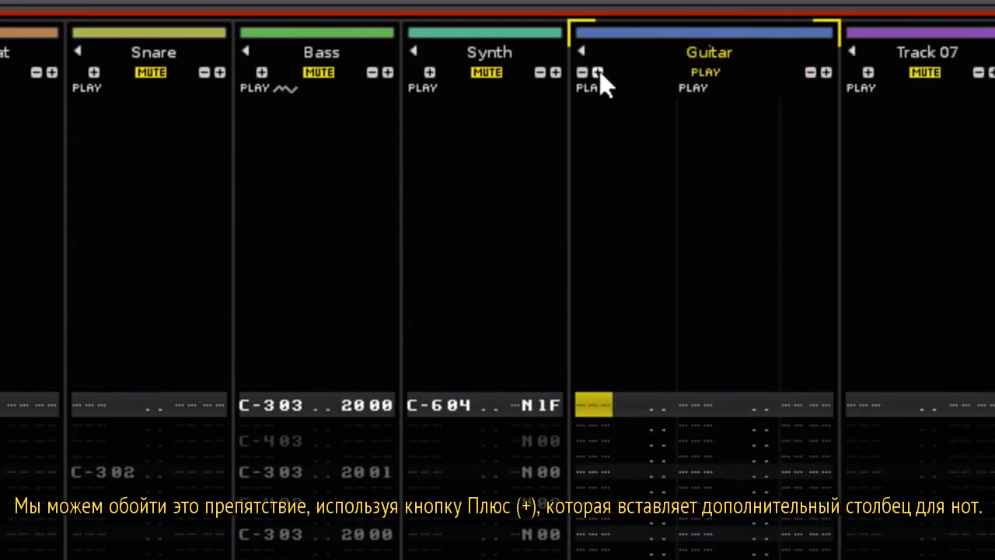
click(598, 72)
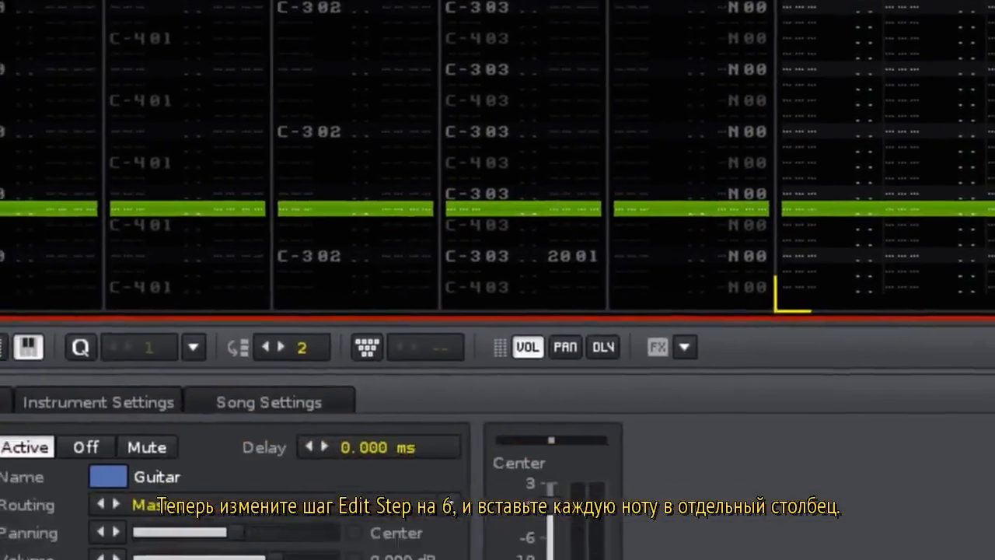
key(ctrl+6)
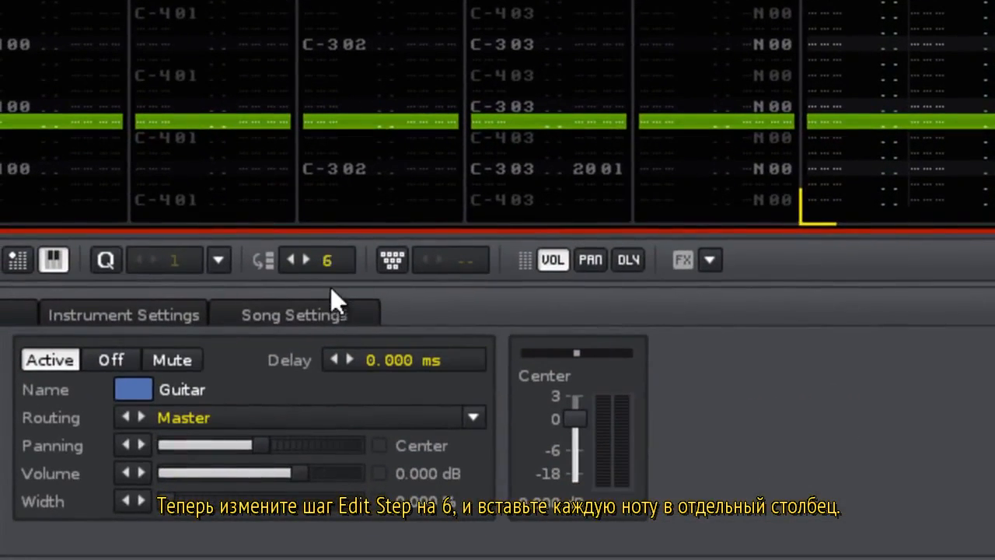
key(z)
key(z)
key(z)
key(z)
key(z)
key(z)
key(z)
key(z)
key(z)
key(z)
key(z)
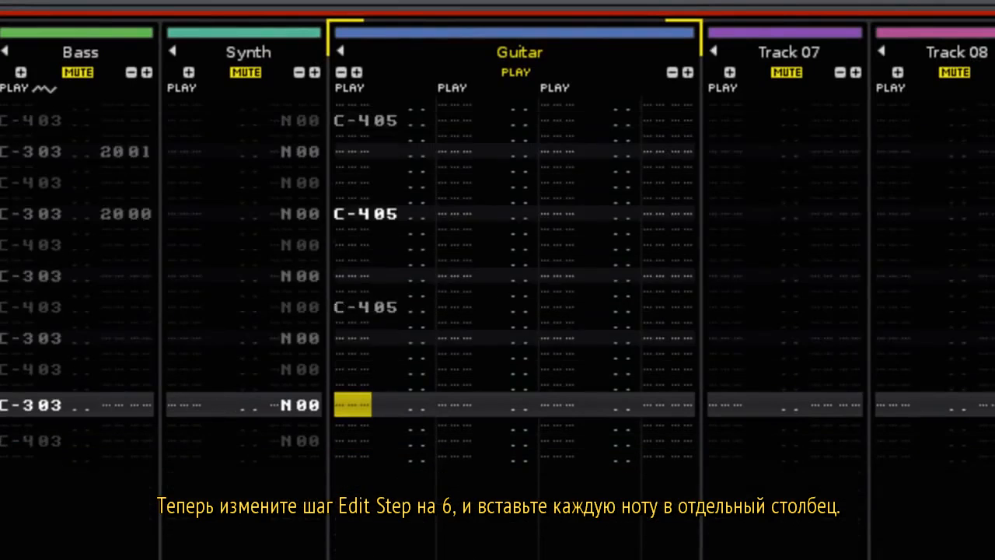
key(Tab)
key(c)
key(c)
key(c)
key(c)
key(c)
key(c)
key(c)
key(c)
key(c)
key(c)
key(c)
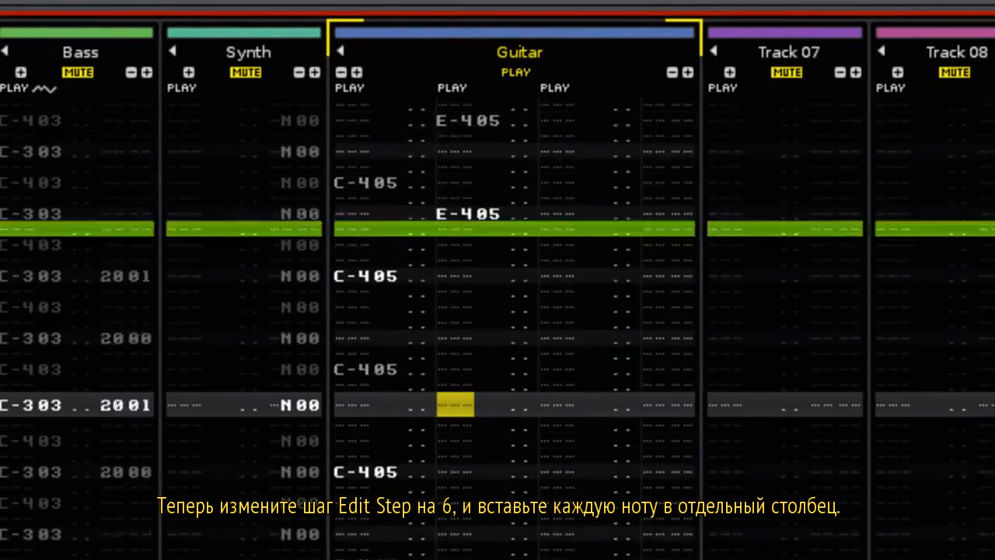
key(Tab)
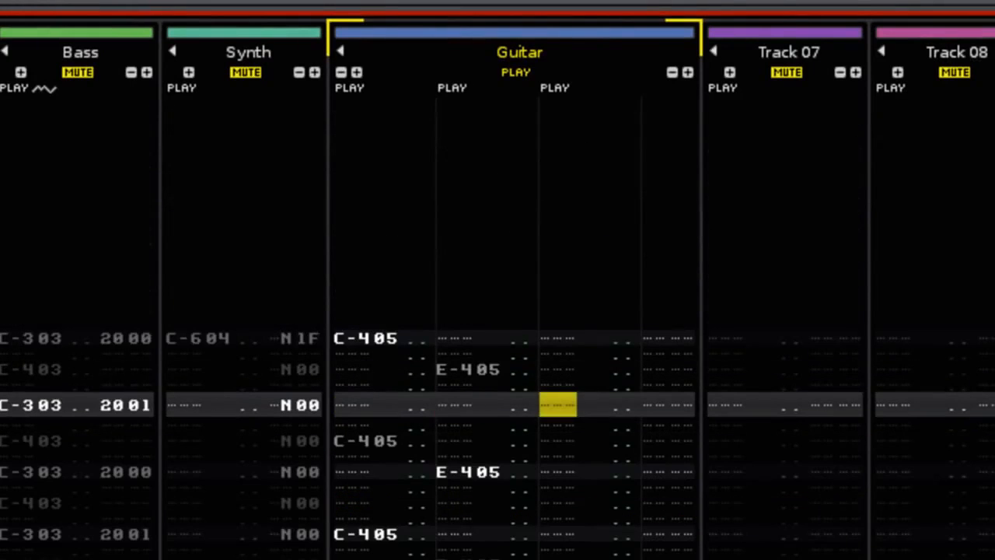
key(b)
key(b)
key(b)
key(b)
key(b)
key(b)
key(b)
key(b)
key(b)
key(b)
key(b)
key(space)
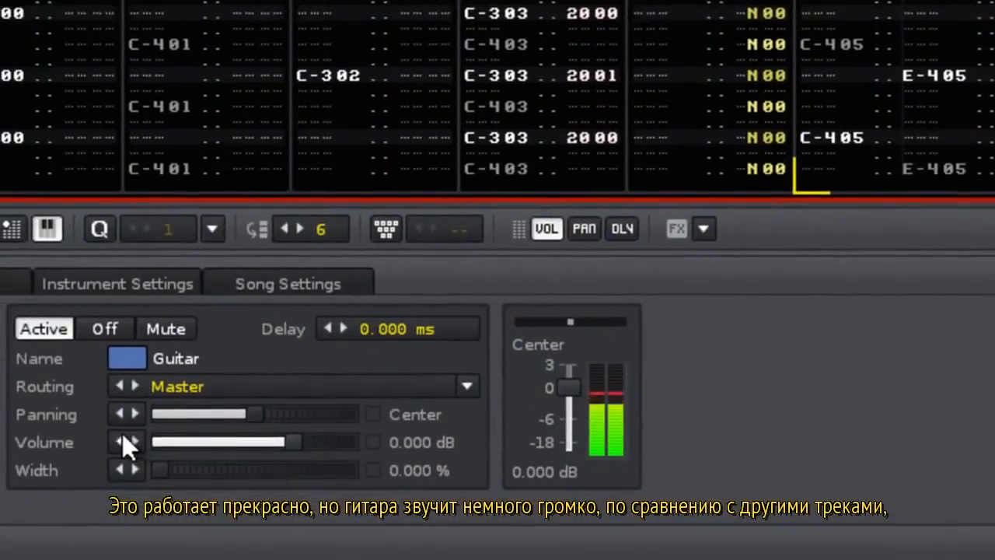
Lower the Guitar track volume in three 1 dB steps to -3.000 dB.
click(120, 439)
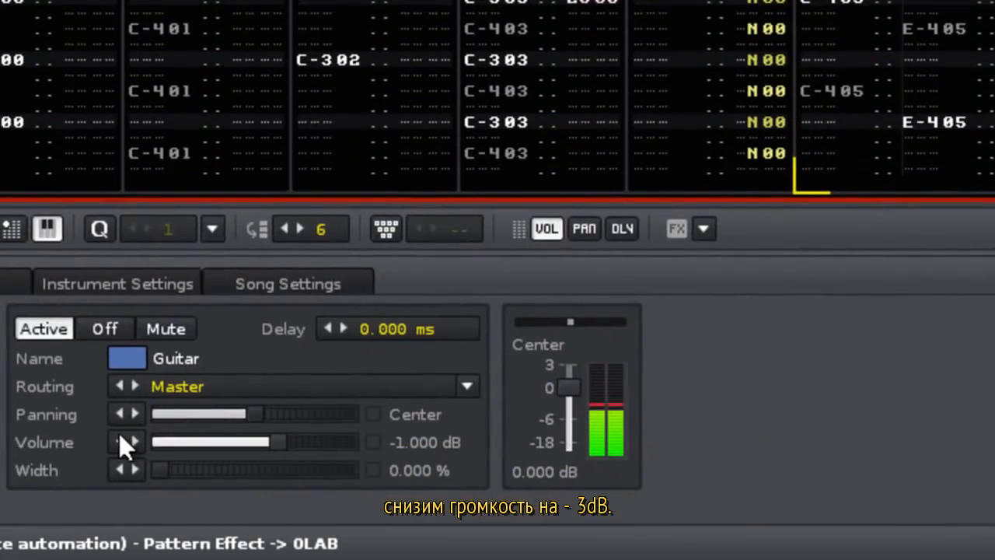
click(119, 442)
click(117, 443)
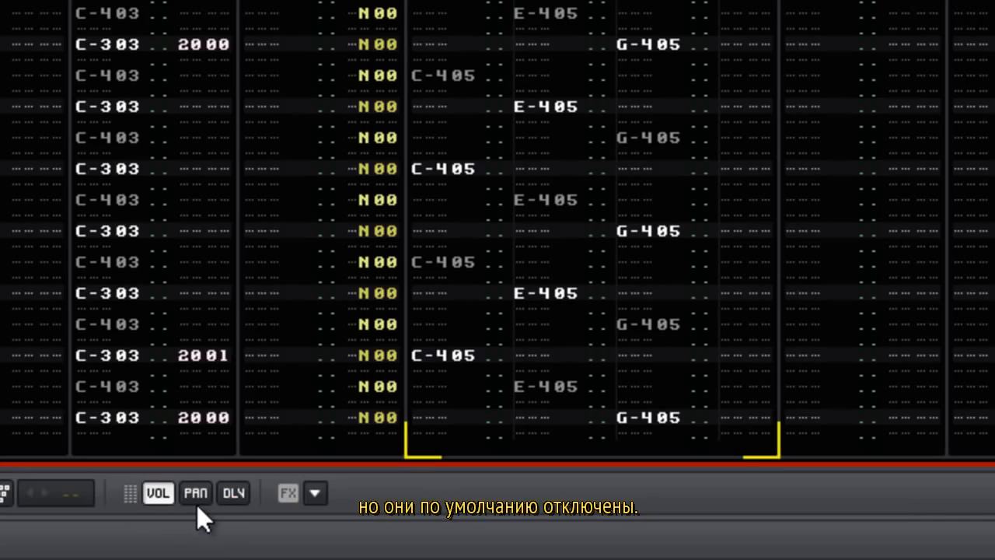
Set the pattern to show only panning columns, with volume and delay columns hidden.
click(196, 497)
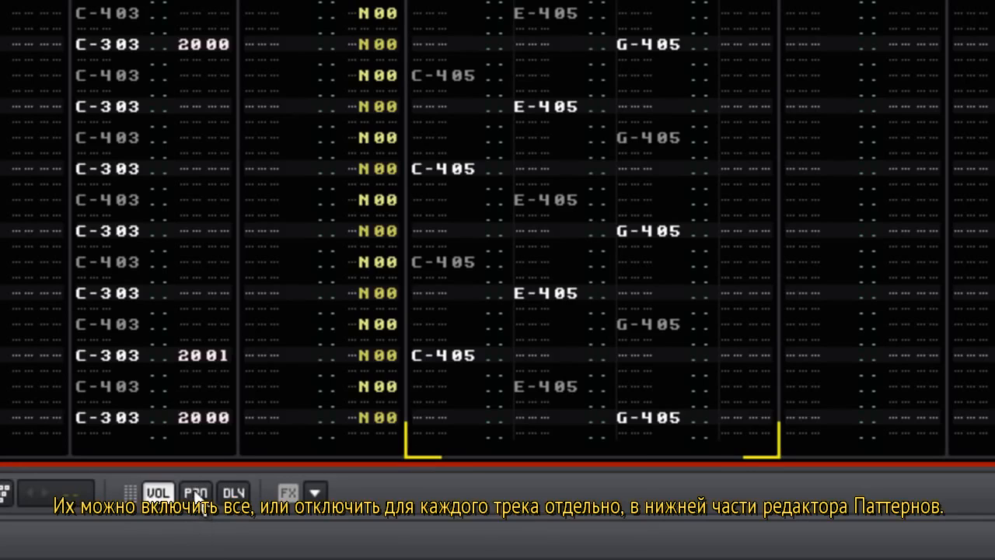
click(233, 493)
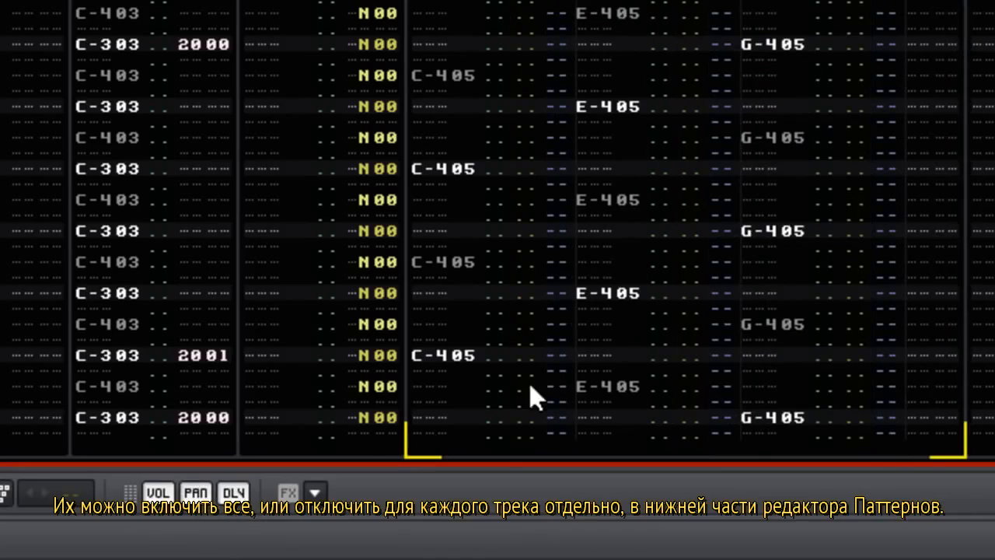
click(158, 493)
click(196, 493)
click(233, 493)
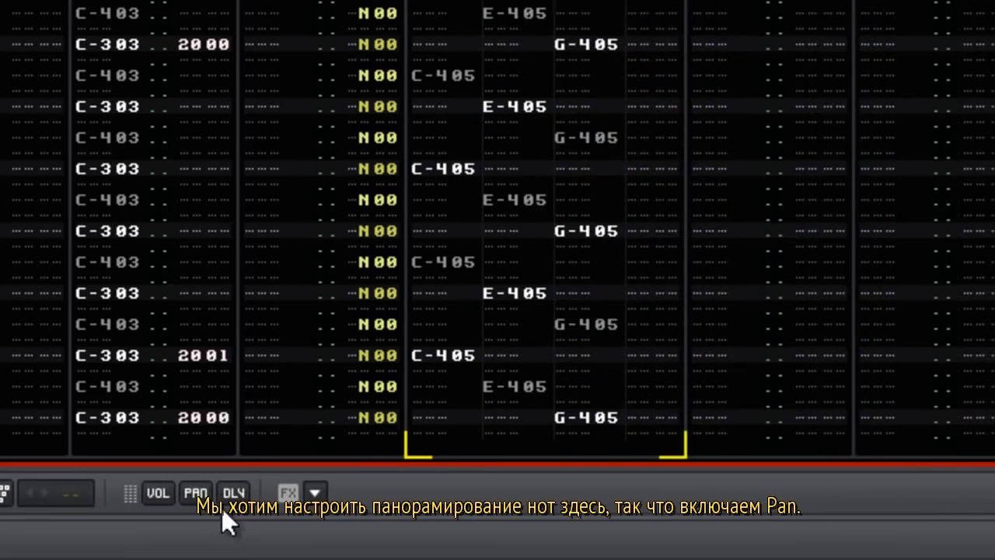
click(199, 502)
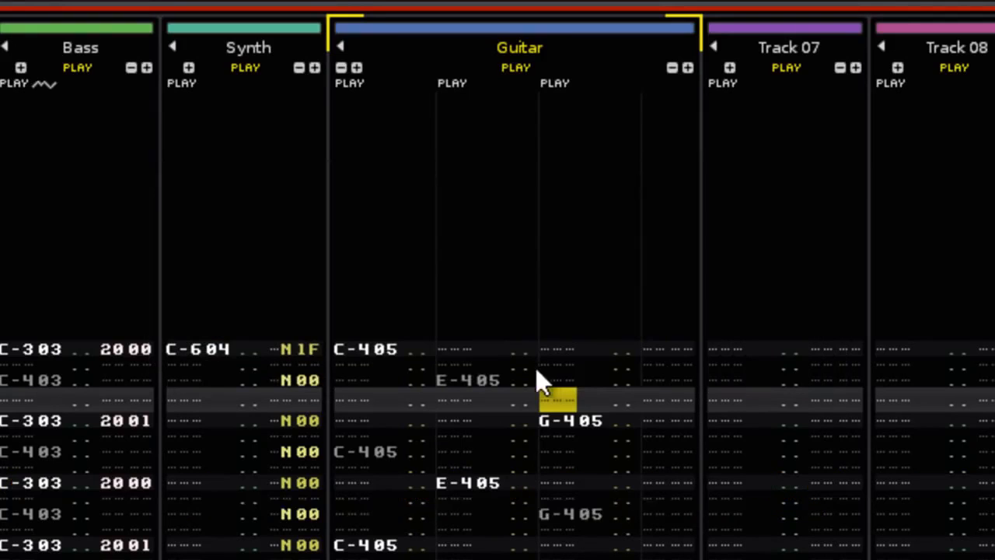
Pan the first C-405 to 20 and the G-405 notes to 60, checking with Guitar soloed.
click(405, 355)
key(space)
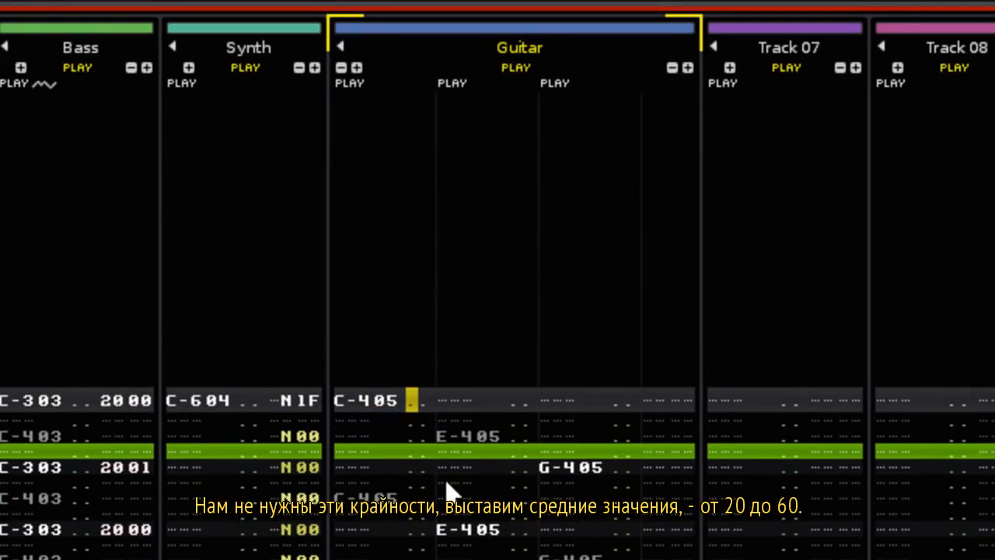
text(20)
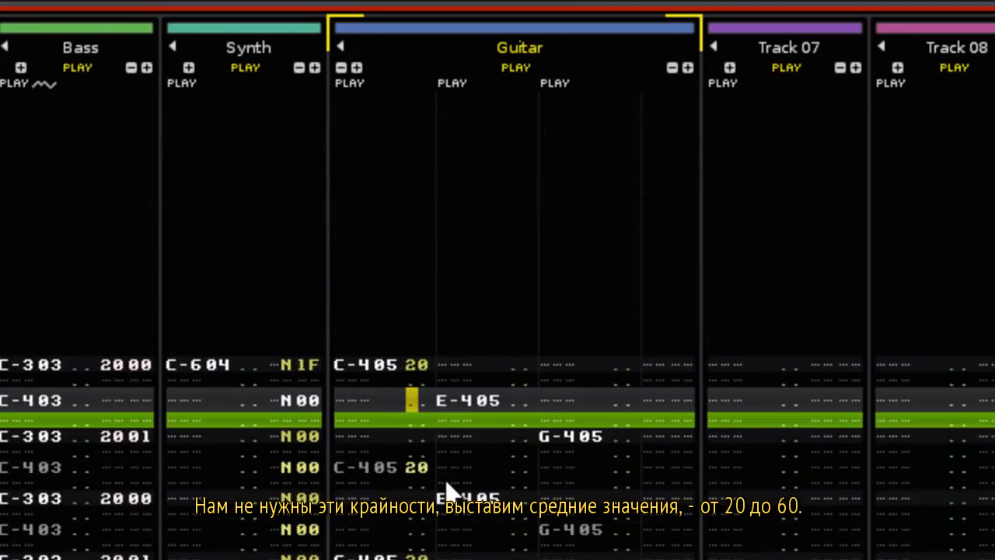
key(Right)
key(Right)
key(Right)
key(Right)
key(Right)
key(Right)
key(Right)
key(Right)
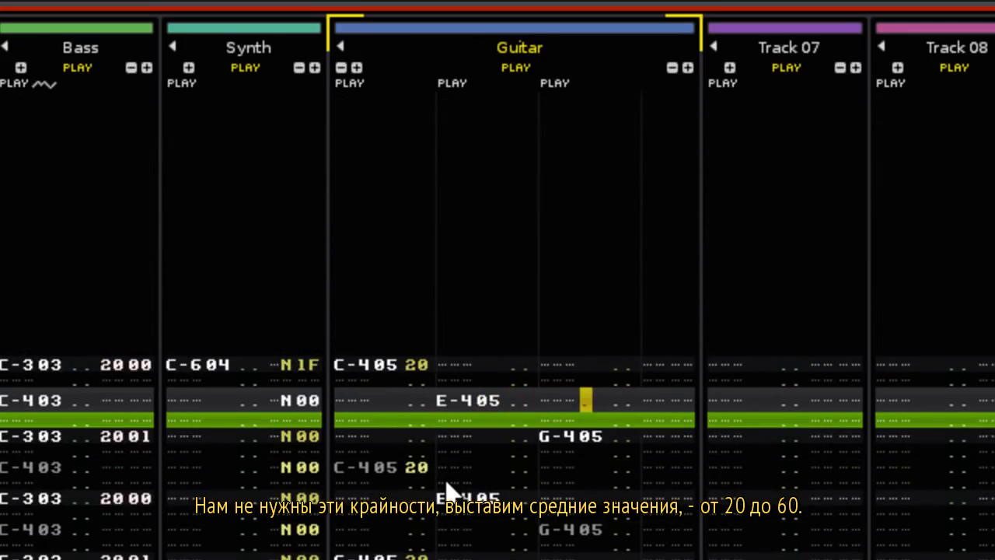
key(Down)
key(Down)
text(6666666666)
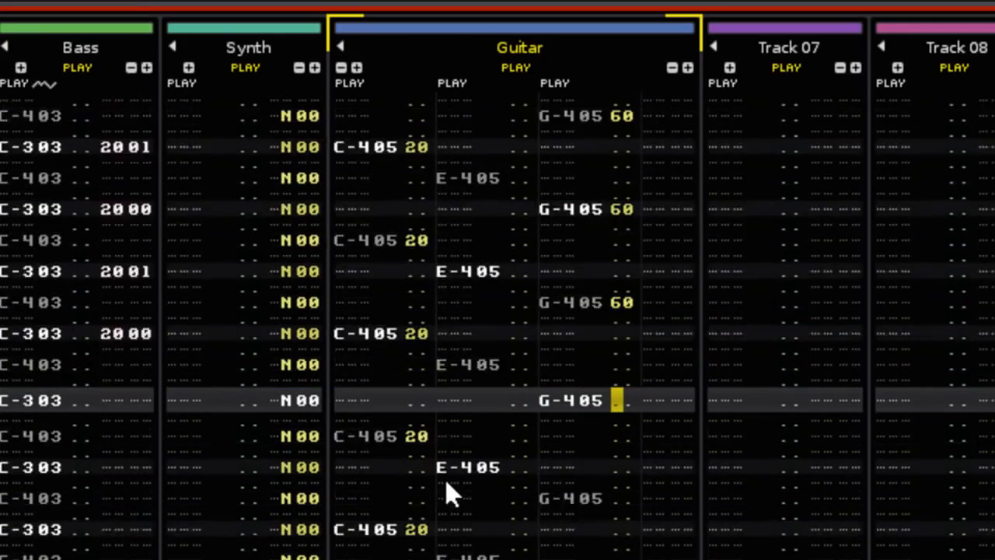
right_click(514, 66)
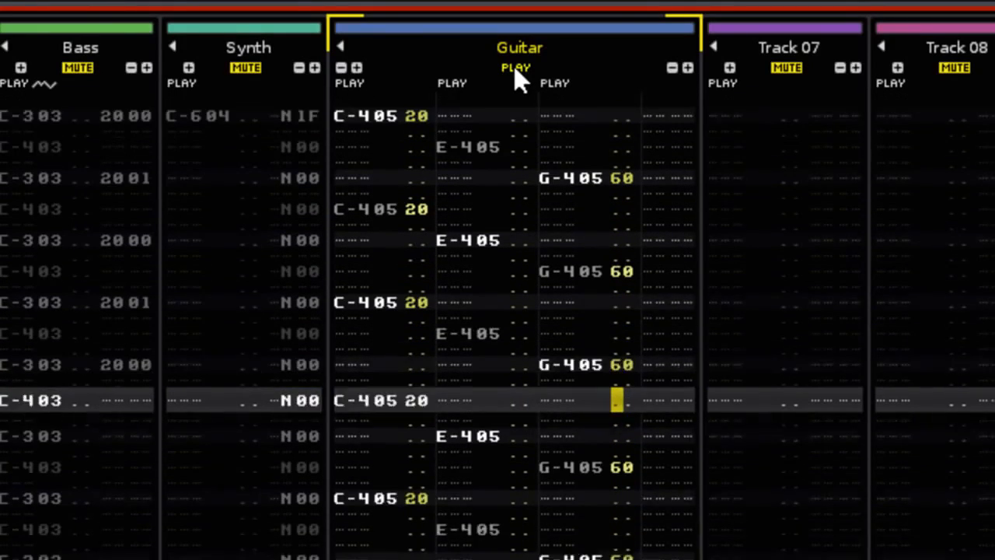
right_click(514, 66)
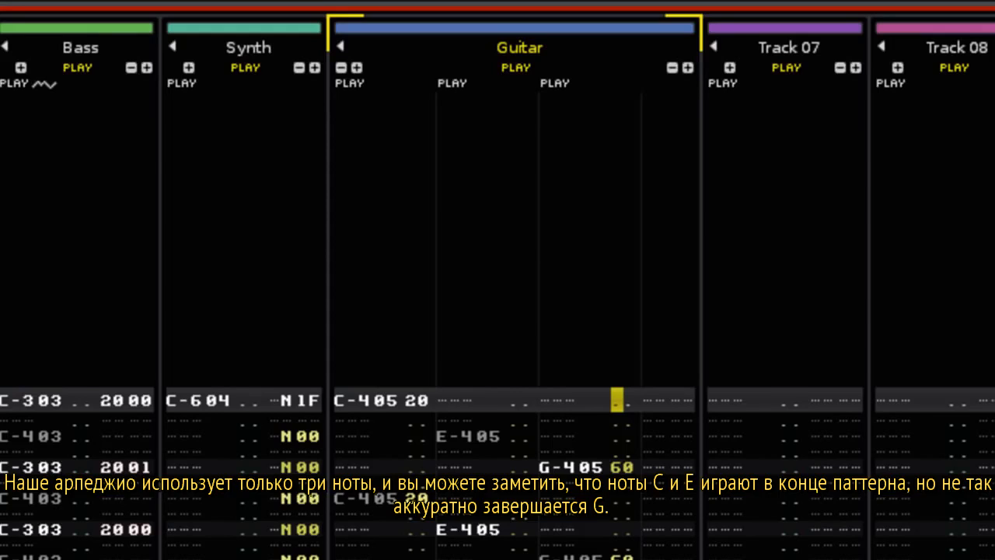
Add a C-305 note panned 60 on row 00 of the Guitar track.
key(End)
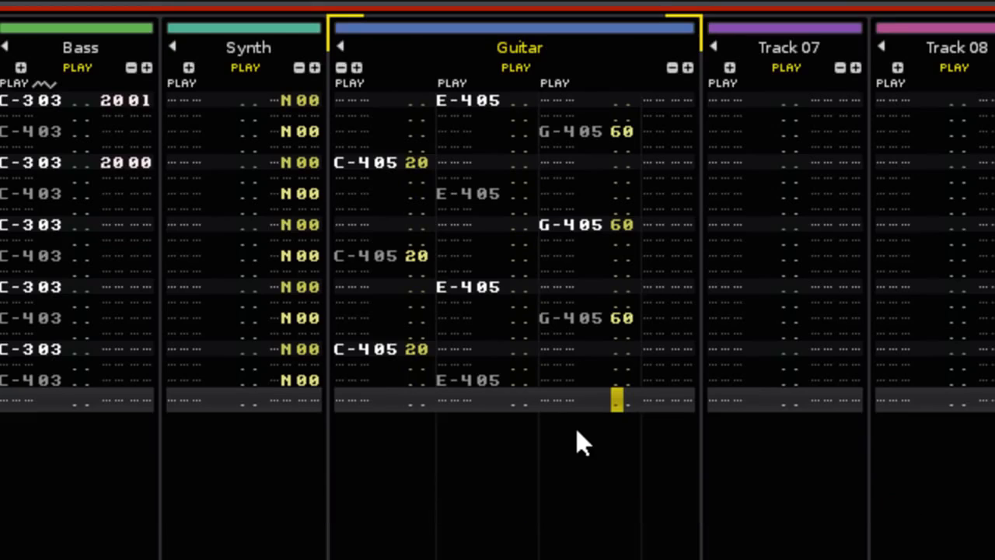
key(Home)
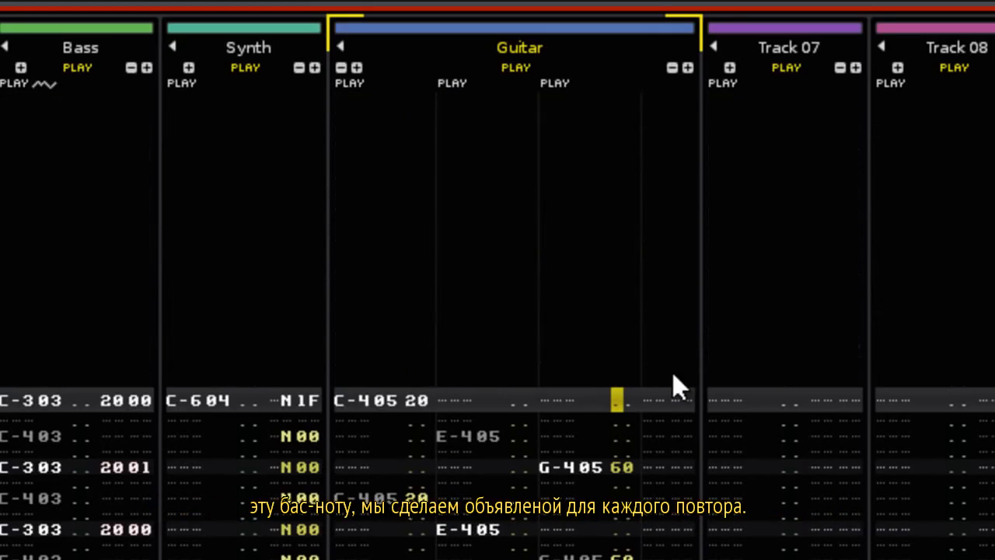
key(Left)
key(Left)
key(Left)
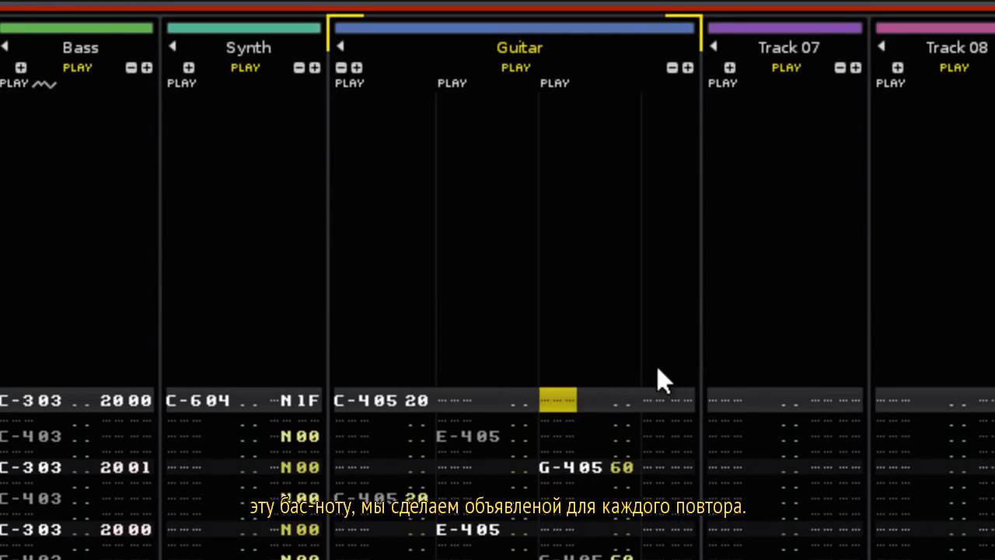
key(z)
key(Home)
key(Right)
key(Right)
key(Right)
text(6)
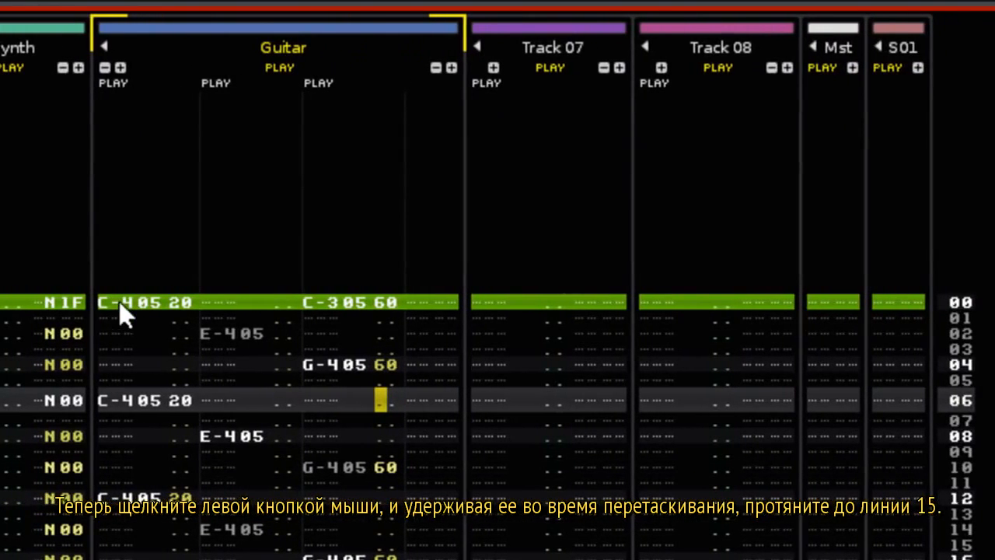
Copy Guitar rows 00–15 and paste them at rows 16, 32 and 48.
drag(117, 300, 363, 527)
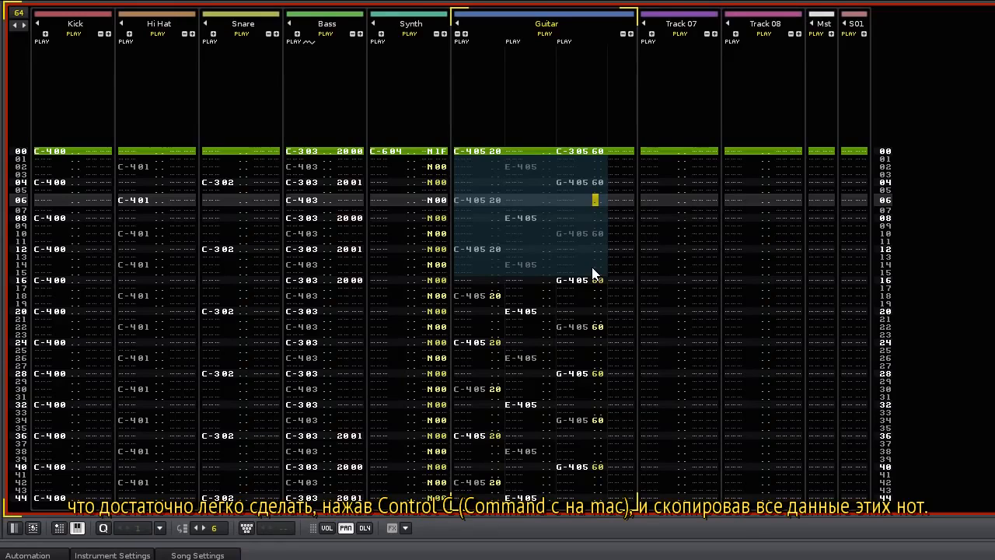
key(ctrl+c)
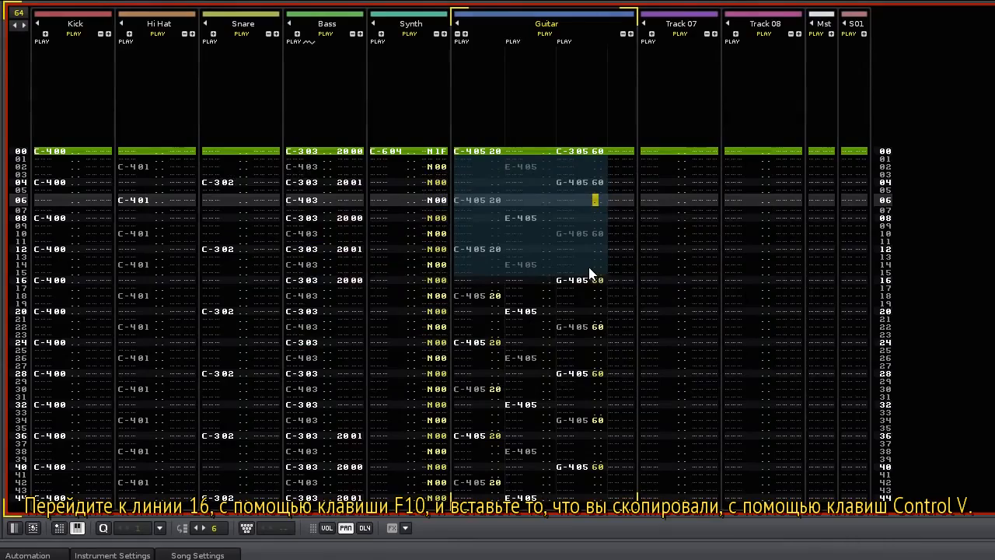
key(F10)
key(ctrl+v)
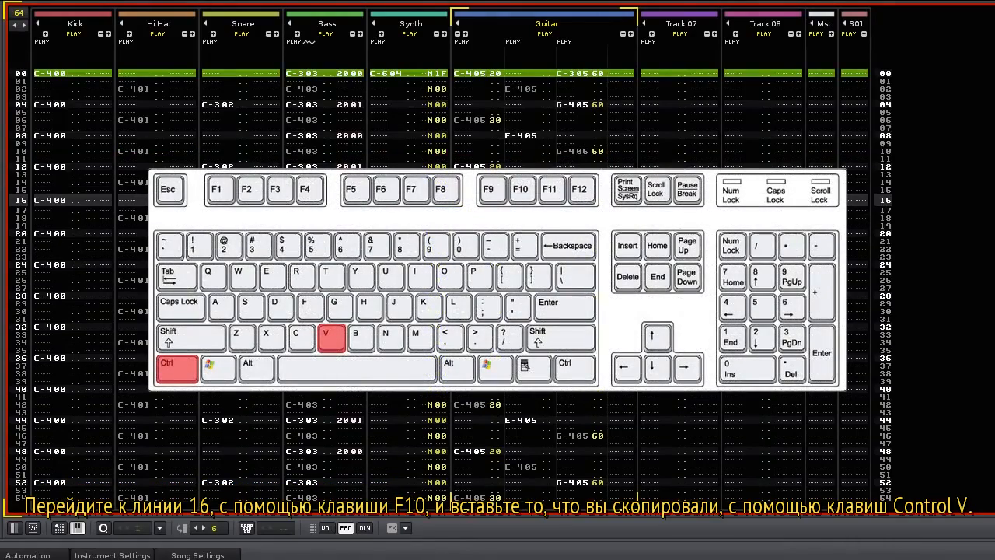
key(F11)
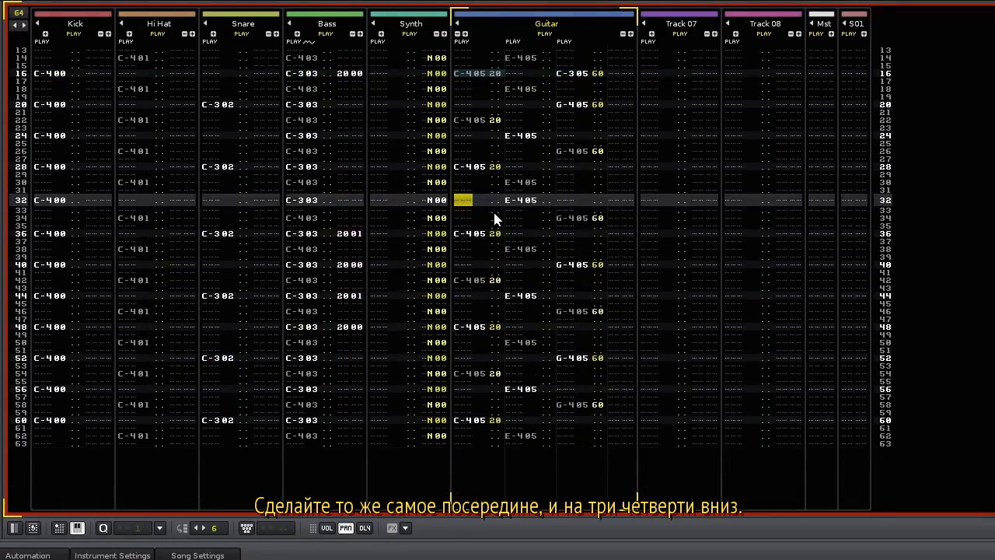
key(ctrl+v)
key(F12)
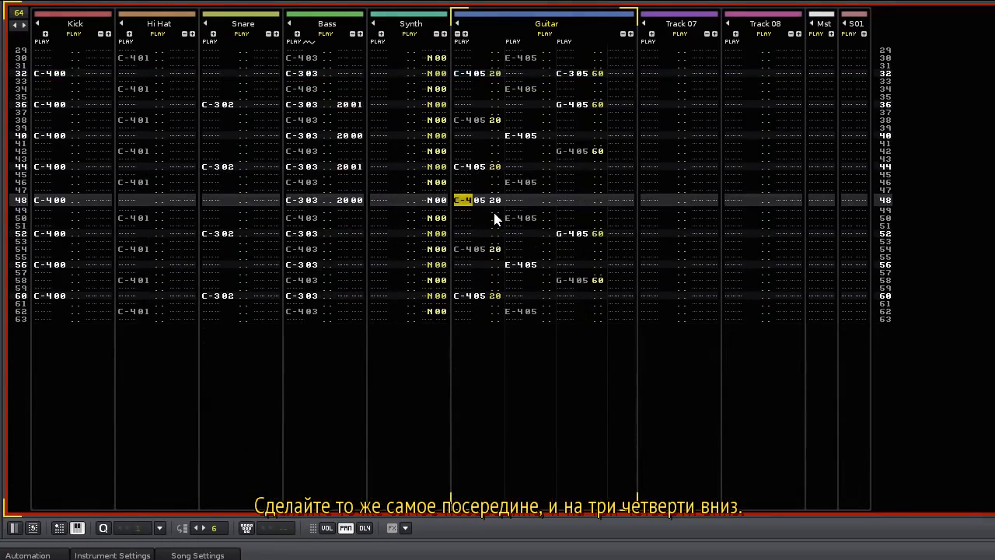
key(ctrl+v)
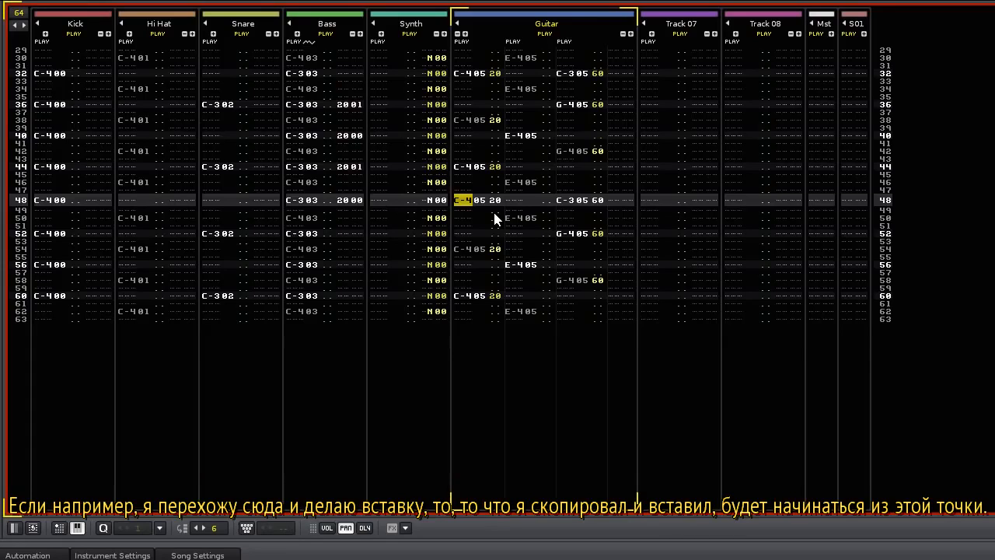
key(Tab)
key(ctrl+v)
key(Down)
key(ctrl+v)
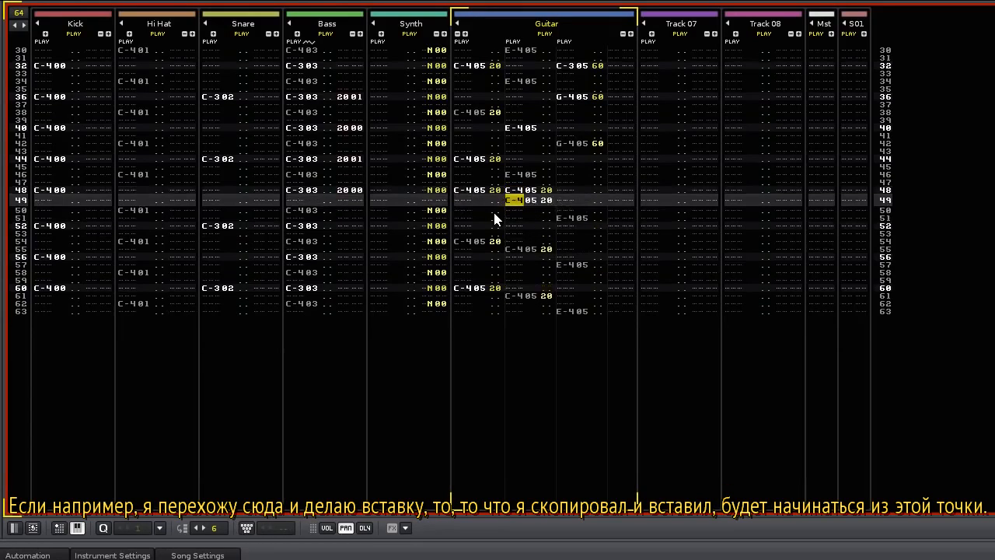
key(Down)
key(Down)
key(ctrl+v)
key(Down)
key(ctrl+v)
key(Tab)
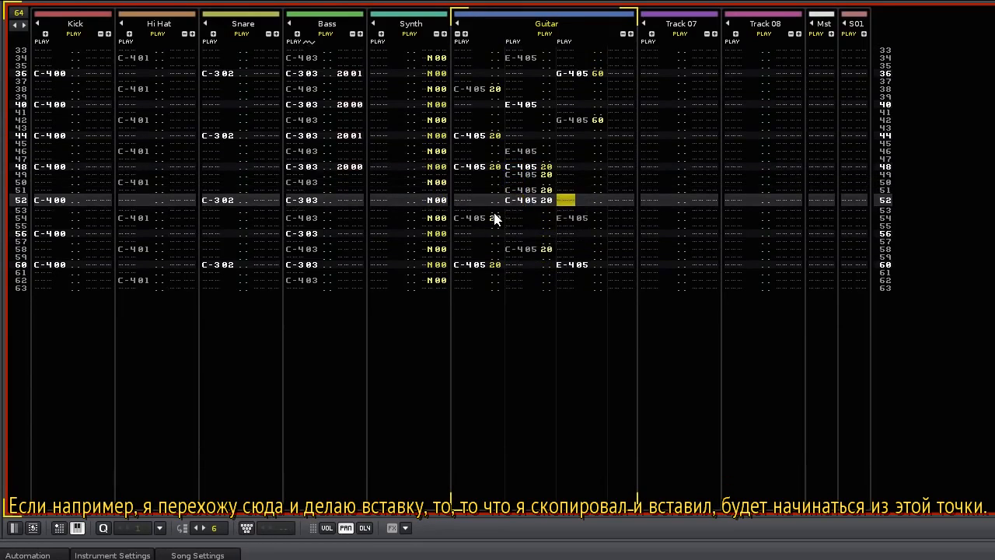
key(ctrl+v)
key(Down)
key(ctrl+v)
key(Down)
key(Down)
key(ctrl+v)
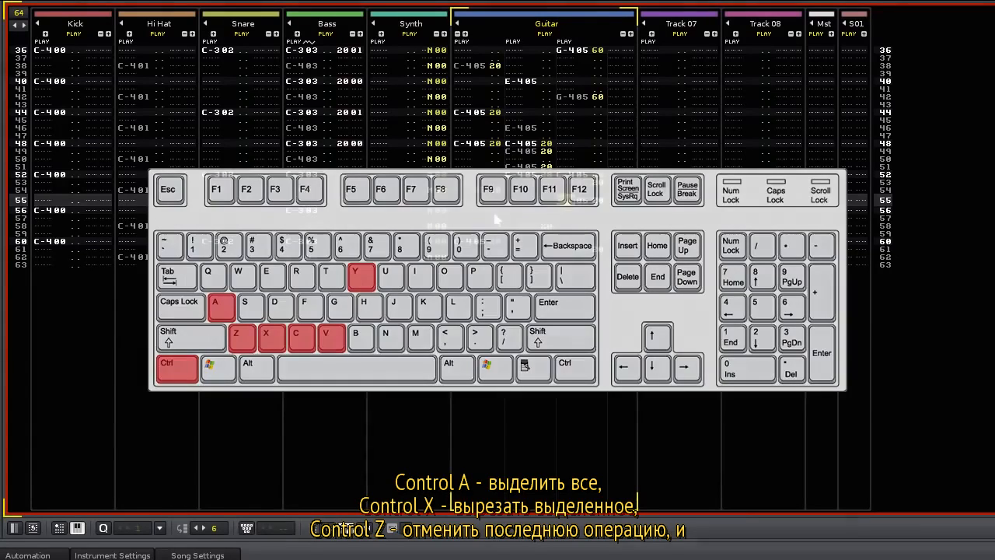
key(ctrl+z)
key(ctrl+z)
key(ctrl+z)
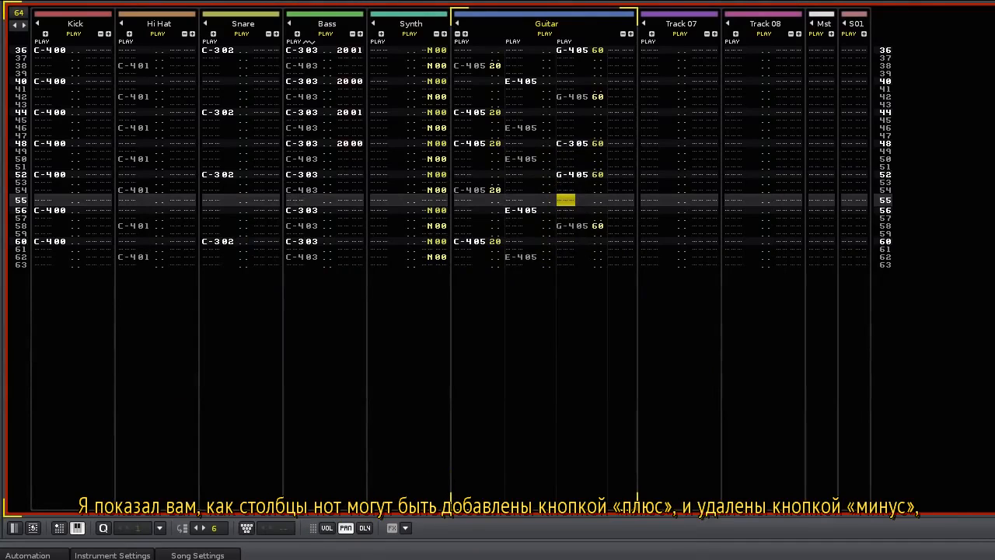
Add and then remove two extra note columns and two effect columns on the Guitar track.
click(460, 35)
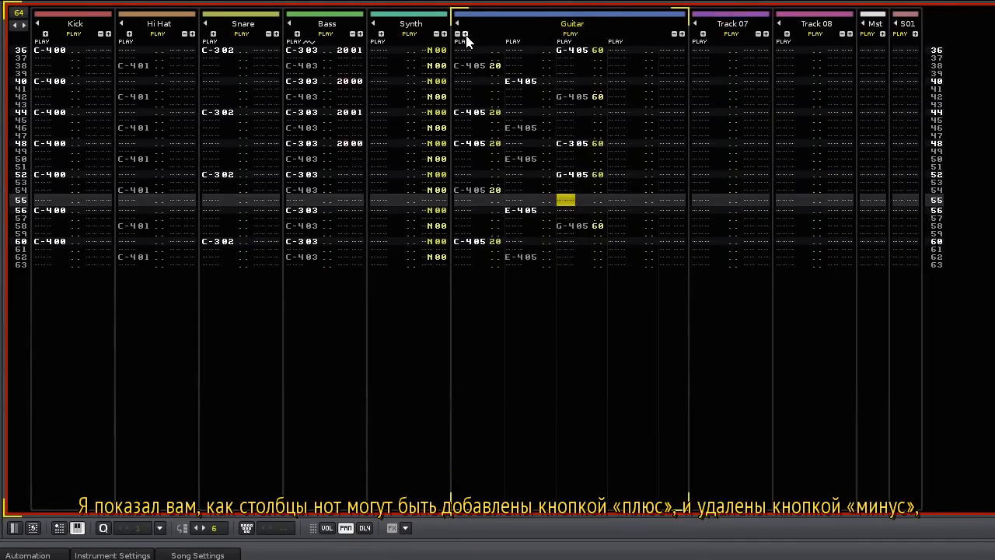
click(464, 35)
click(459, 35)
click(458, 35)
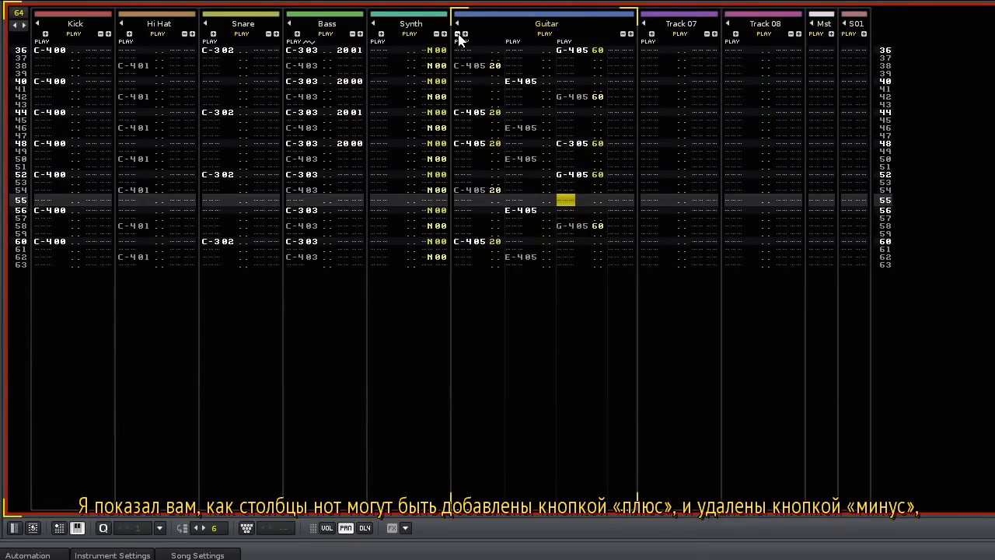
click(631, 34)
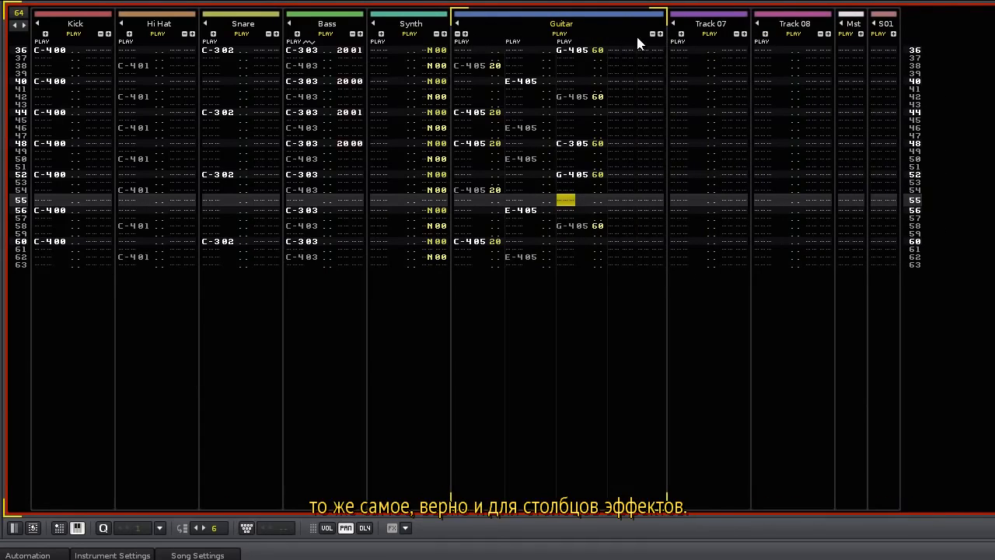
click(659, 34)
click(682, 34)
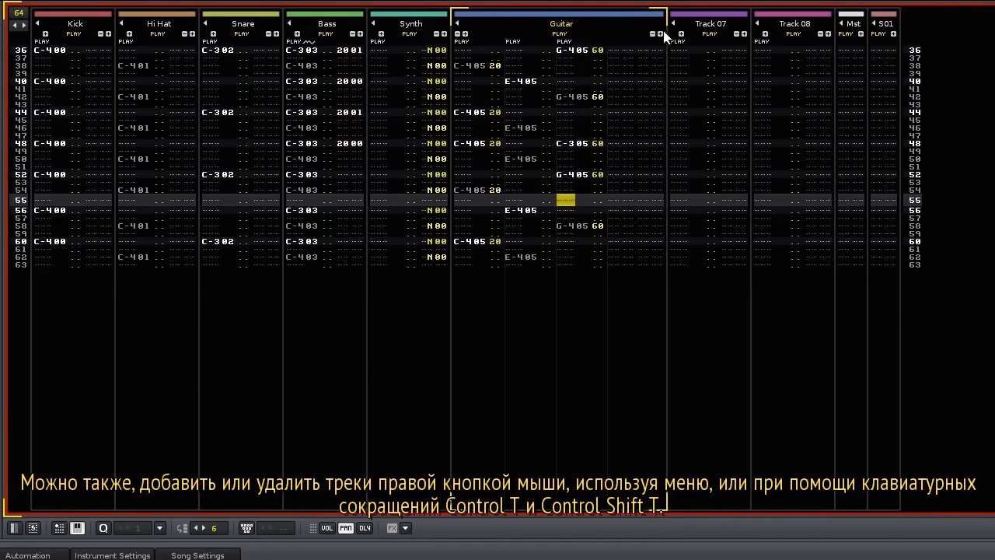
click(653, 35)
Insert and delete a track via the right-click menu, then delete Tracks 07 and 08 with Ctrl+Shift+T.
right_click(529, 145)
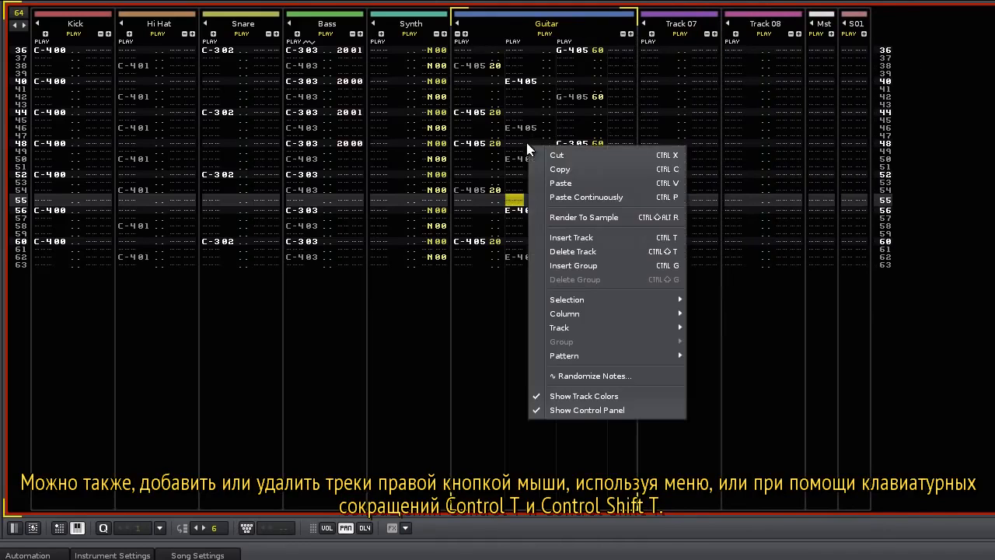
click(579, 238)
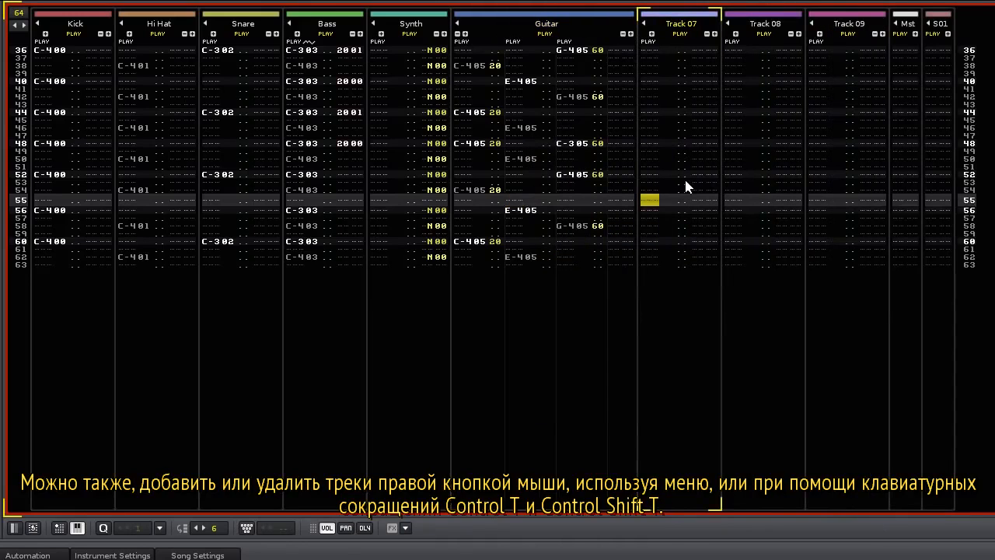
right_click(662, 198)
click(697, 305)
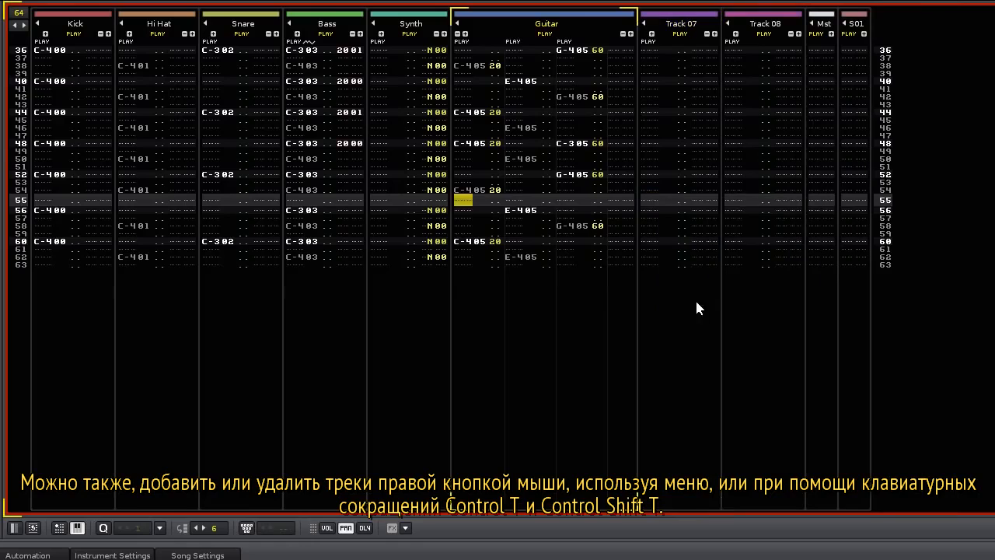
click(762, 200)
key(ctrl+t)
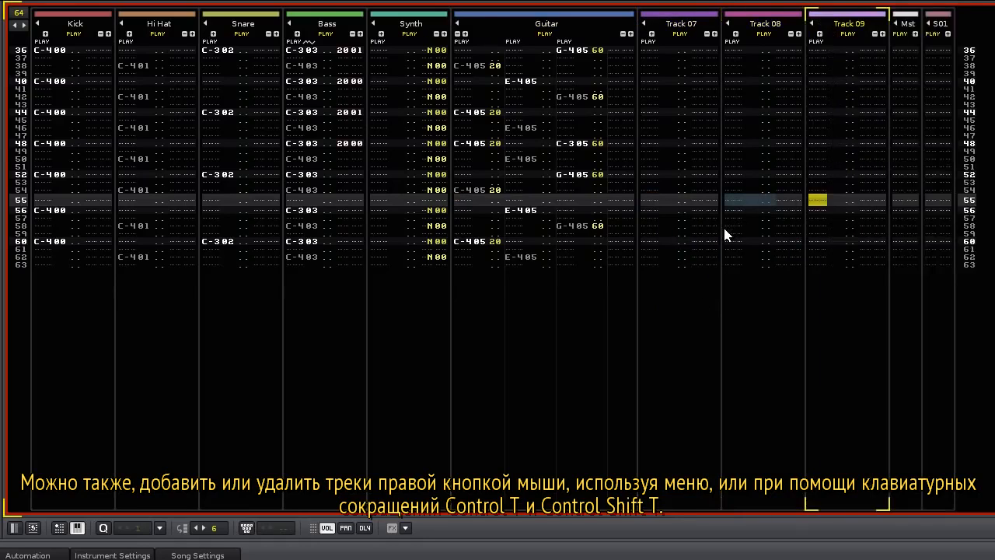
key(ctrl+shift+t)
key(ctrl+shift+t)
key(ctrl+shift+t)
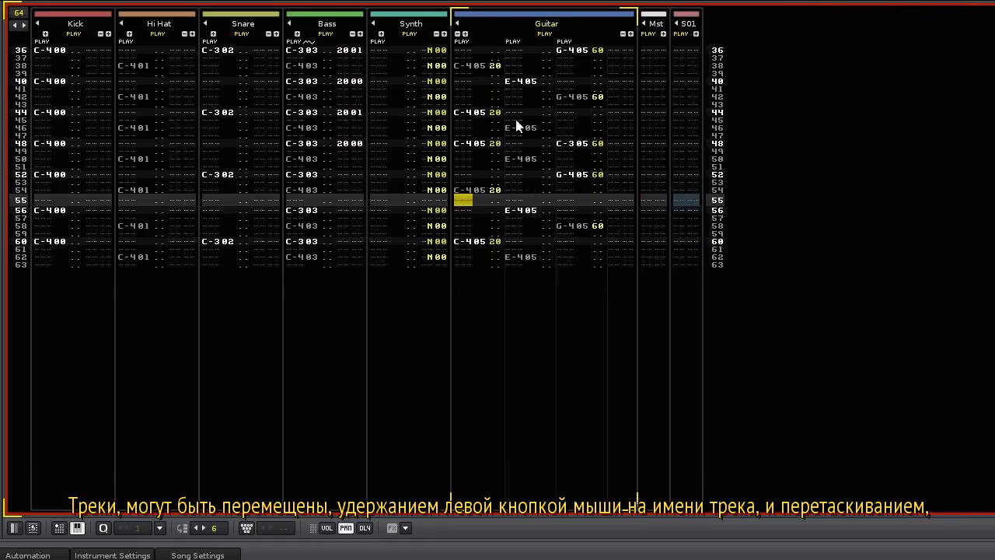
drag(545, 22, 290, 40)
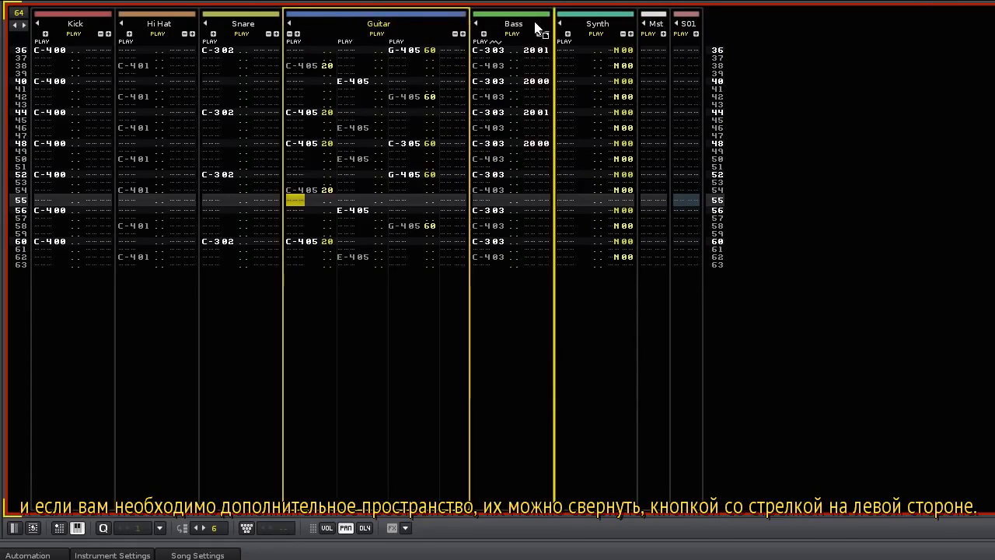
drag(535, 23, 532, 23)
drag(456, 19, 625, 29)
click(456, 24)
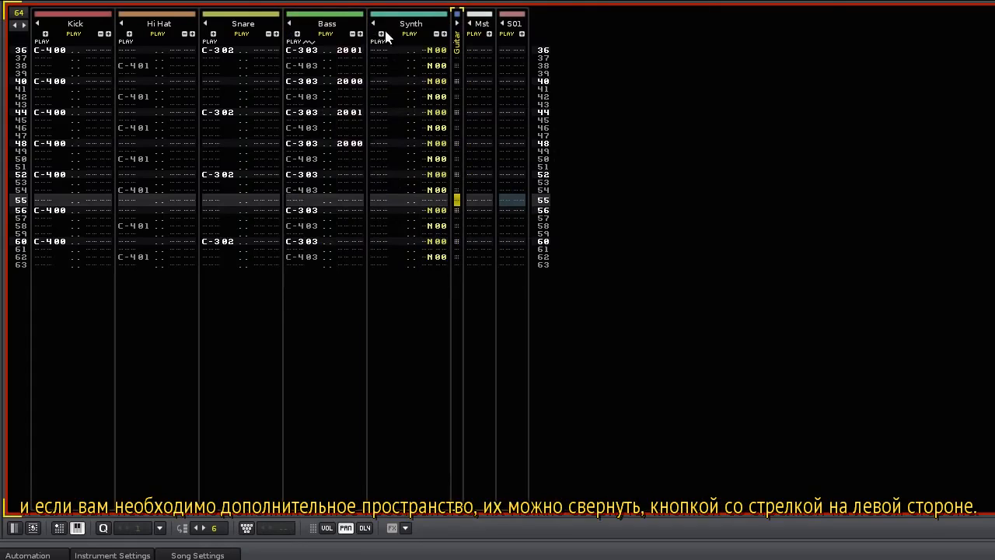
click(373, 24)
click(373, 24)
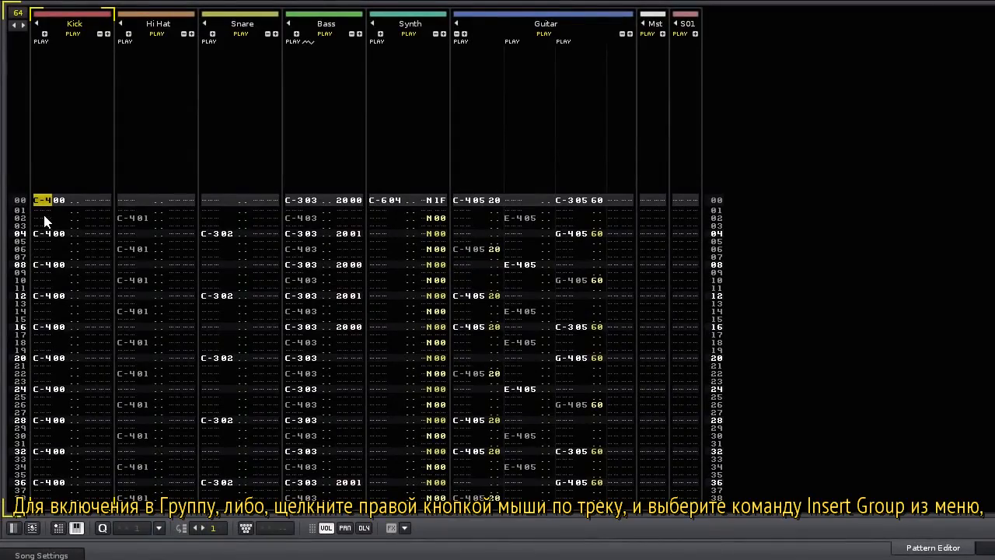
Wrap the Kick track in a new group using Insert Group from its context menu.
right_click(44, 222)
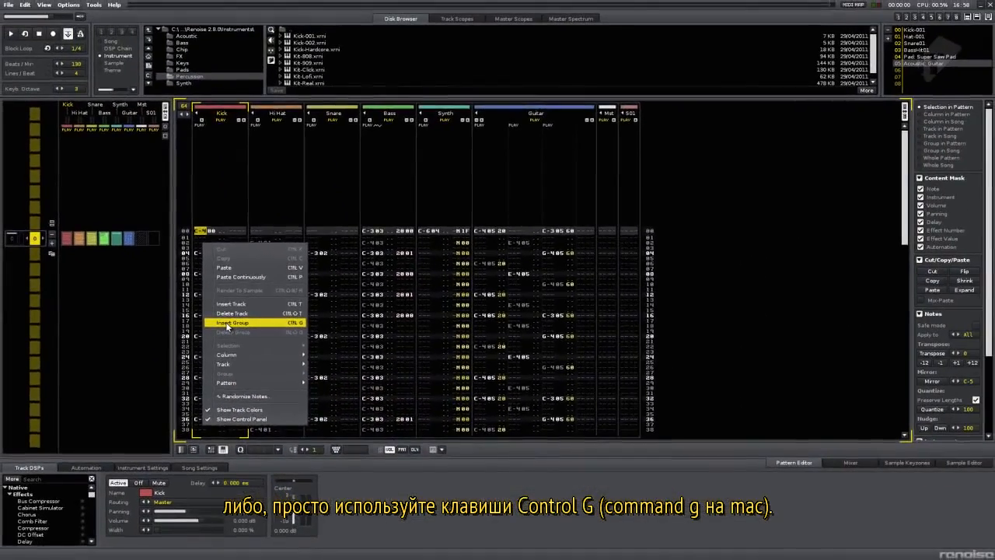
click(227, 325)
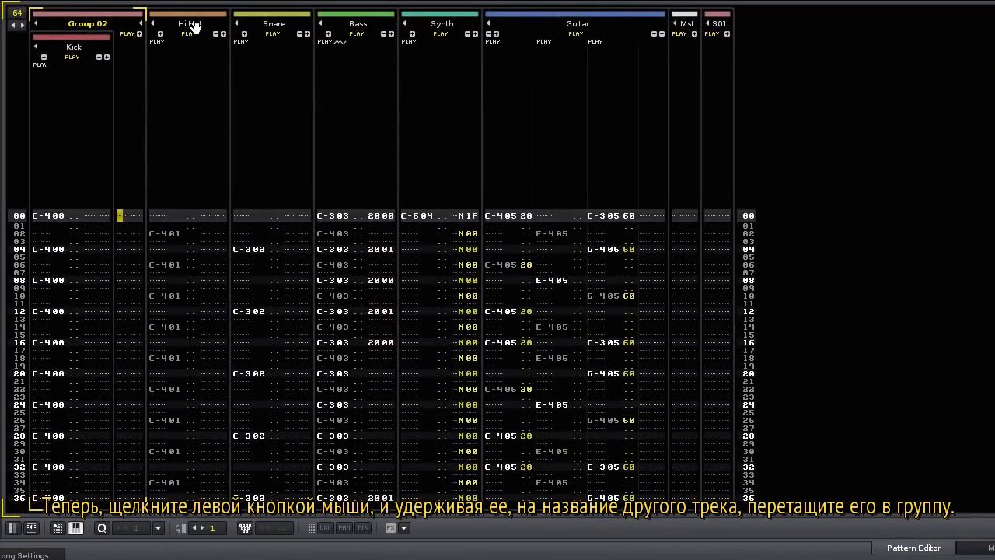
Drag Hi Hat and Snare into the Kick group and rename the group Drums.
drag(193, 27, 124, 108)
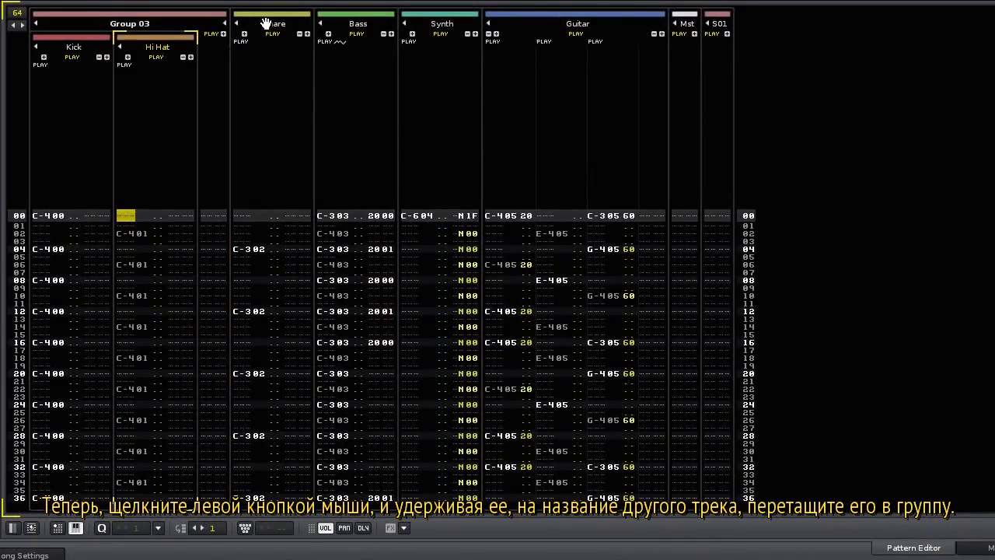
drag(269, 26, 196, 109)
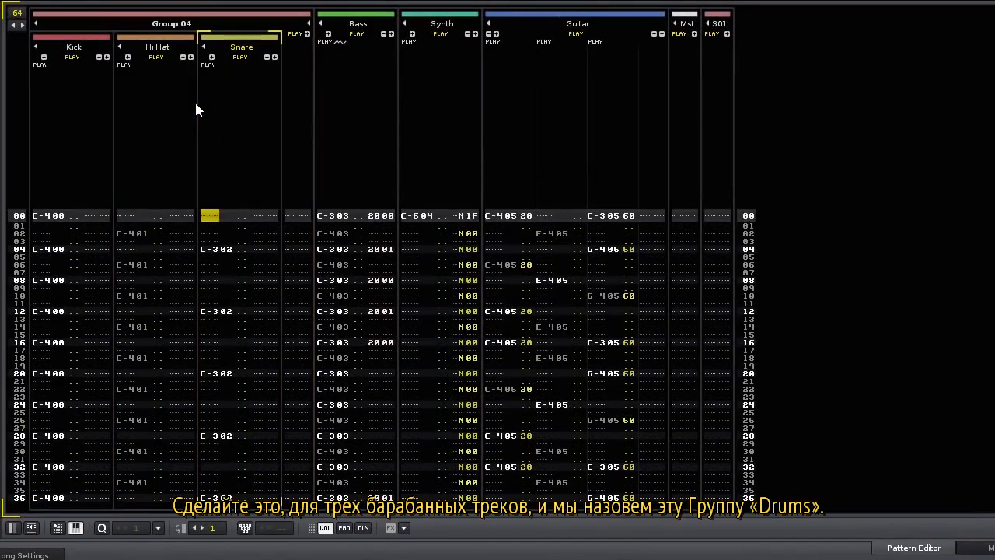
double_click(166, 22)
text(Drums)
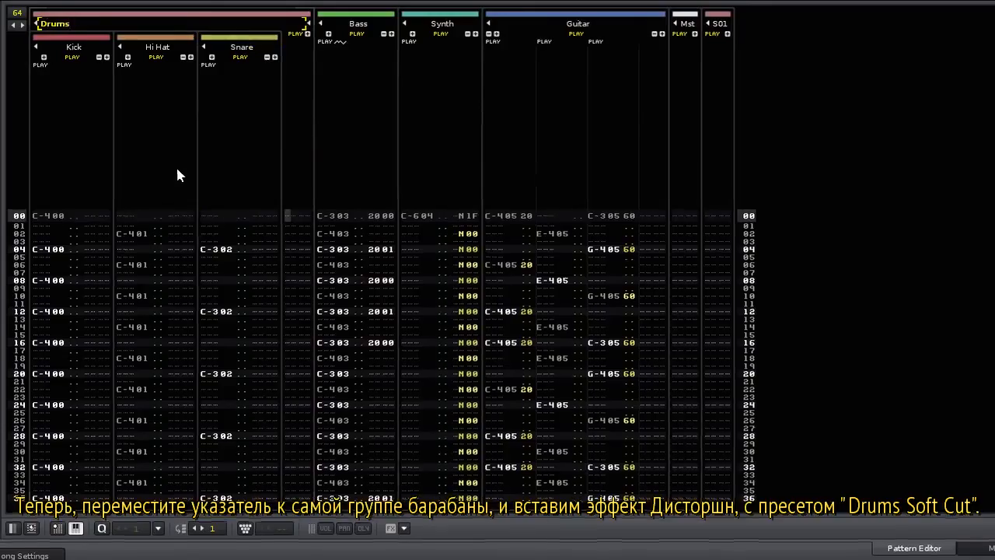
key(Return)
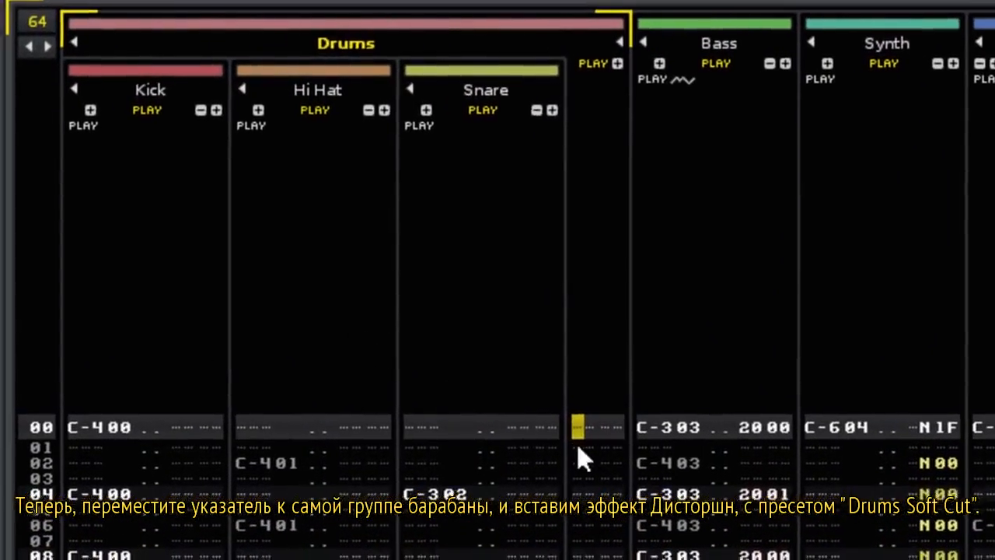
Add a Distortion with the Drums Soft Cut preset to the Drums group and audition playback.
scroll(70, 490, down, 2)
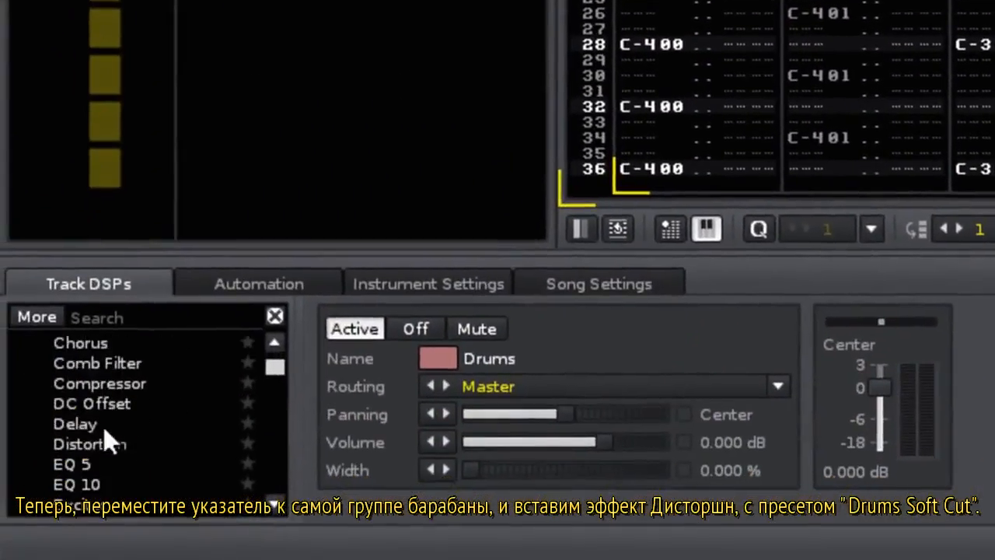
double_click(88, 515)
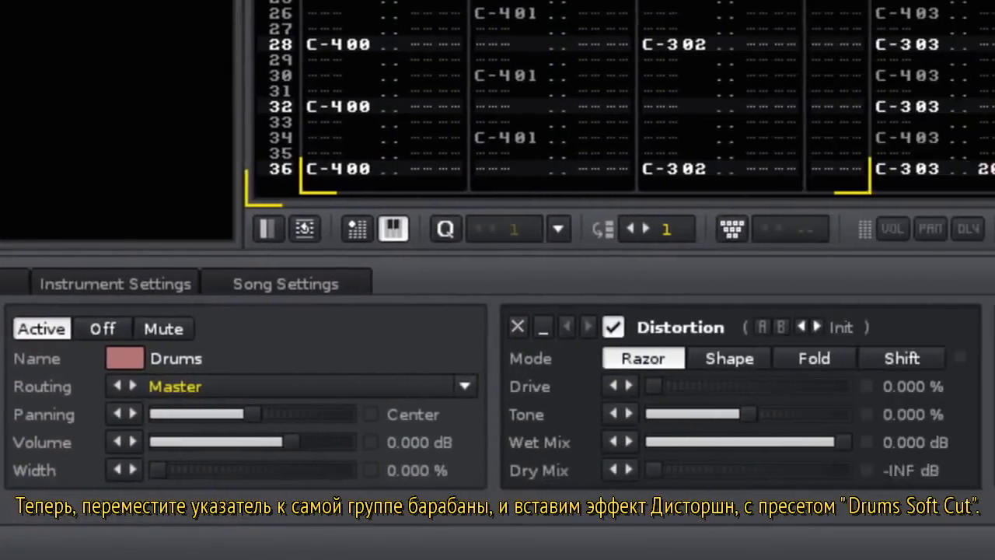
click(606, 323)
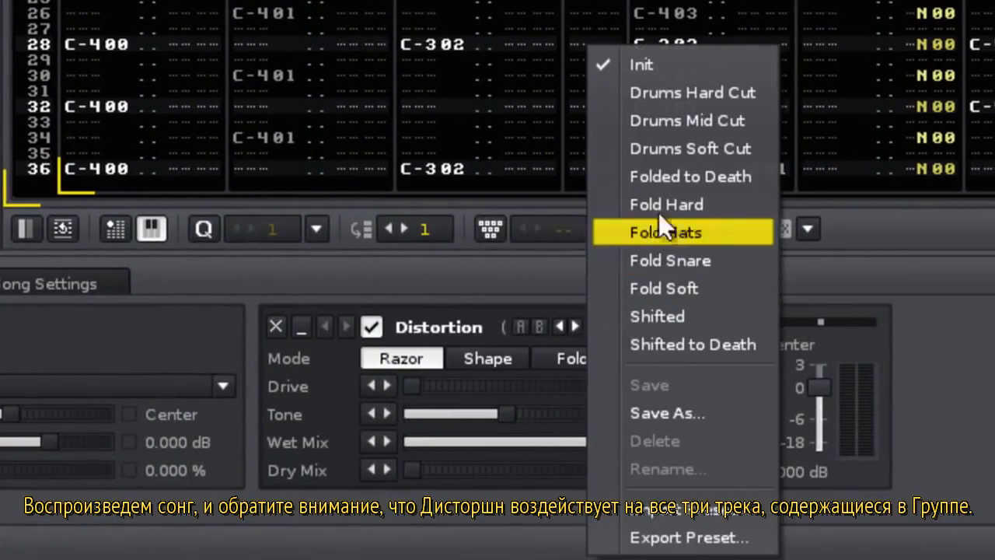
click(693, 147)
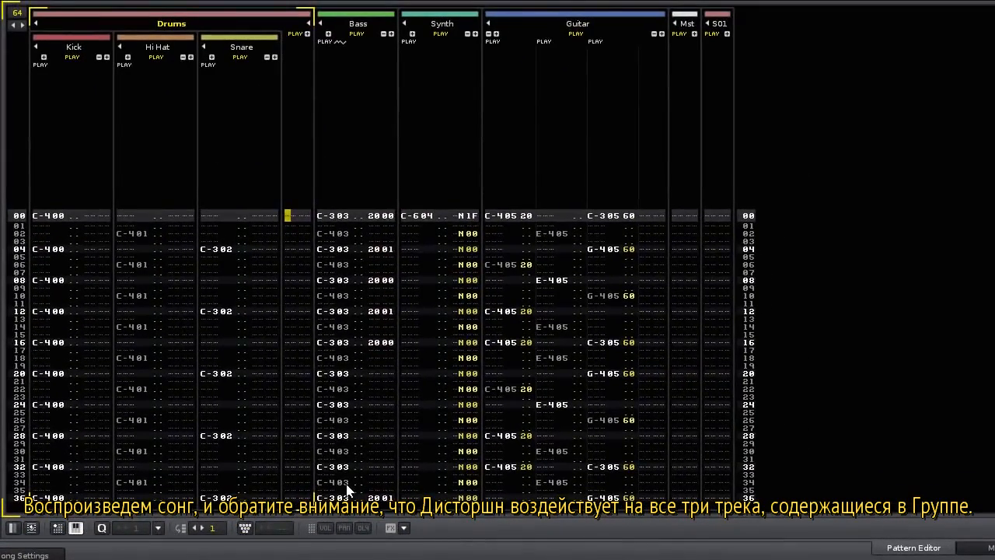
key(space)
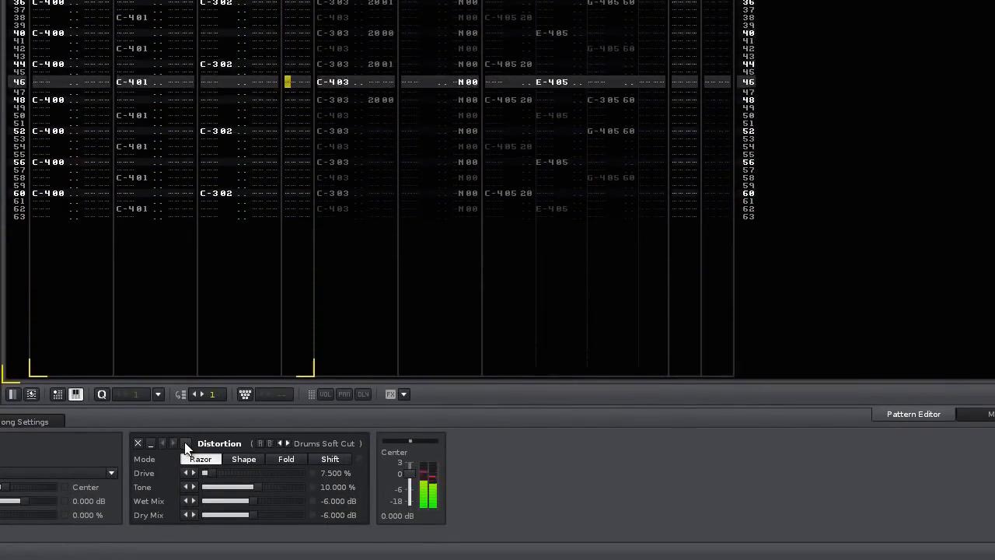
click(186, 444)
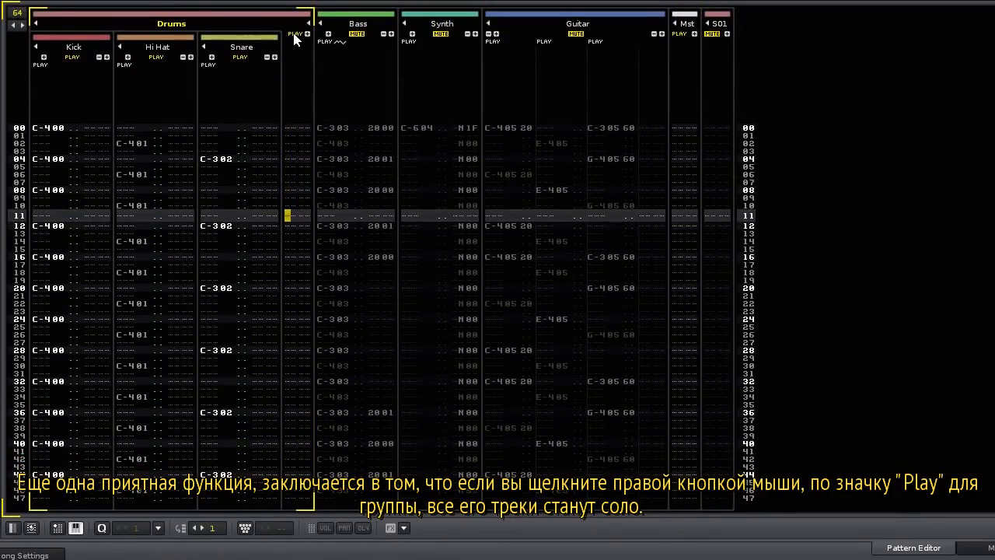
right_click(295, 35)
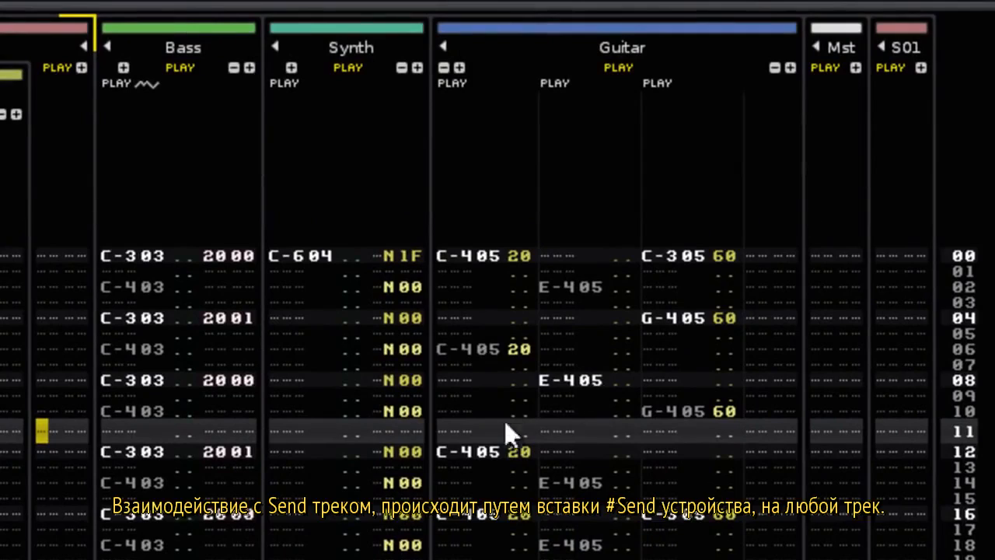
Add a #Send device from Native > Routing to the Guitar track and to the Synth track.
click(464, 430)
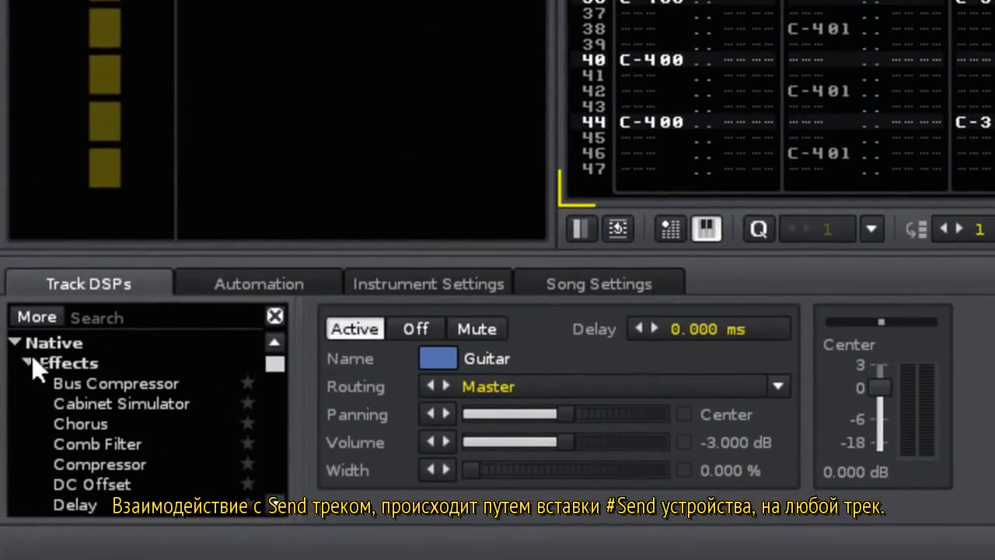
click(29, 361)
click(26, 380)
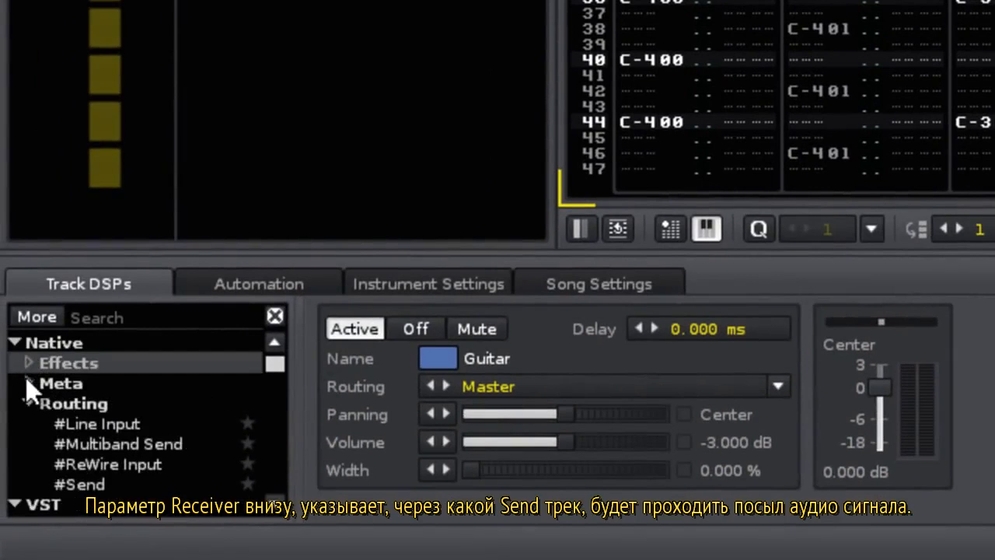
double_click(91, 484)
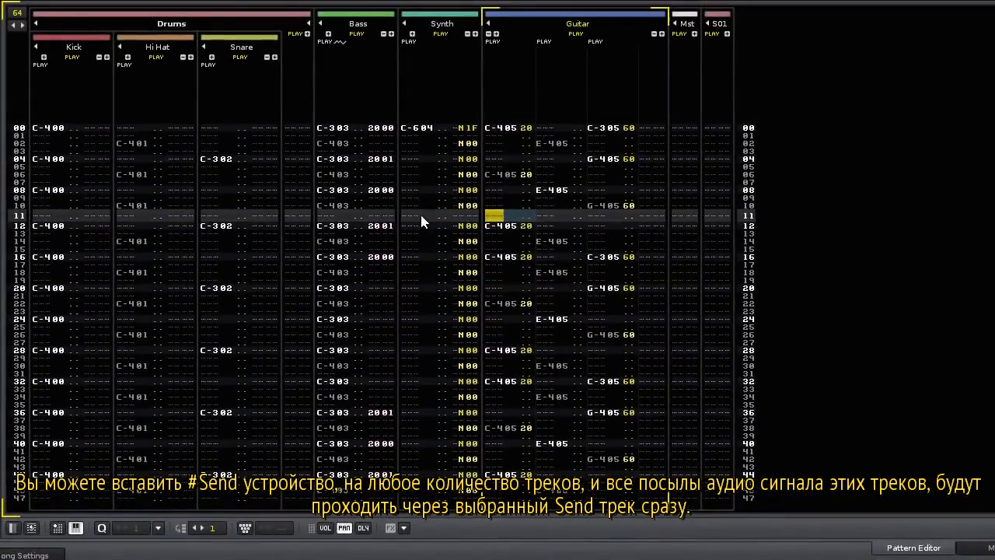
click(420, 213)
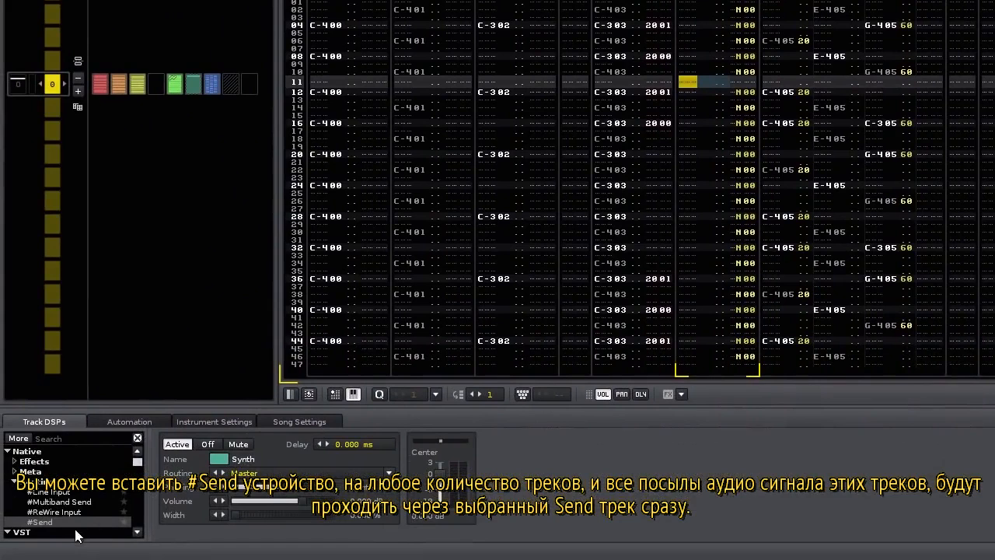
double_click(62, 523)
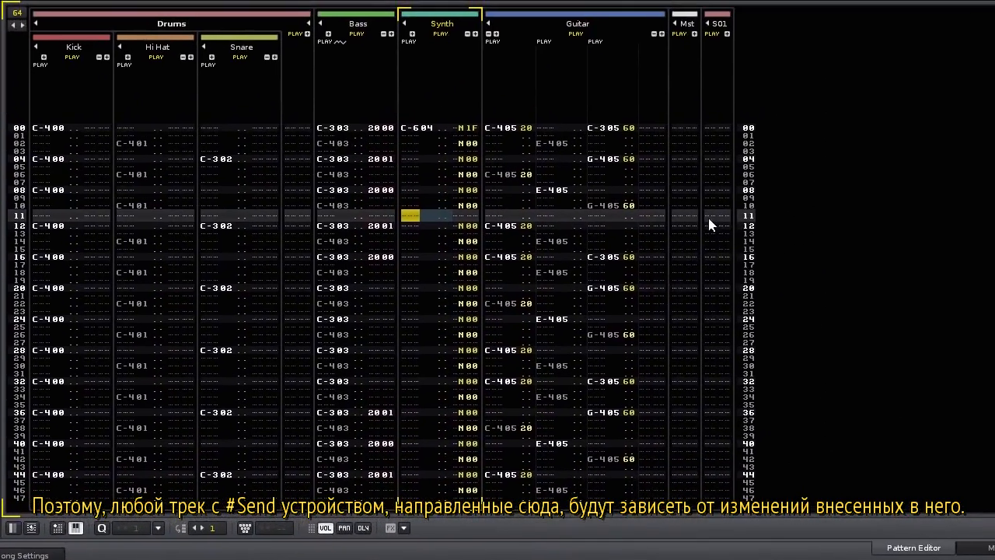
Add a Reverb to the S01 send track and load its Cathedral preset.
click(708, 217)
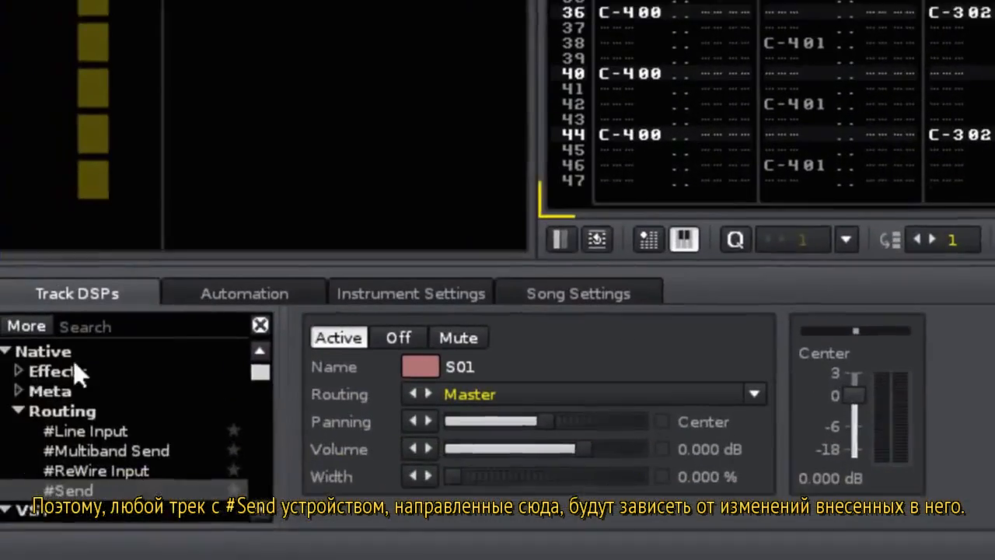
click(27, 363)
scroll(132, 420, down, 6)
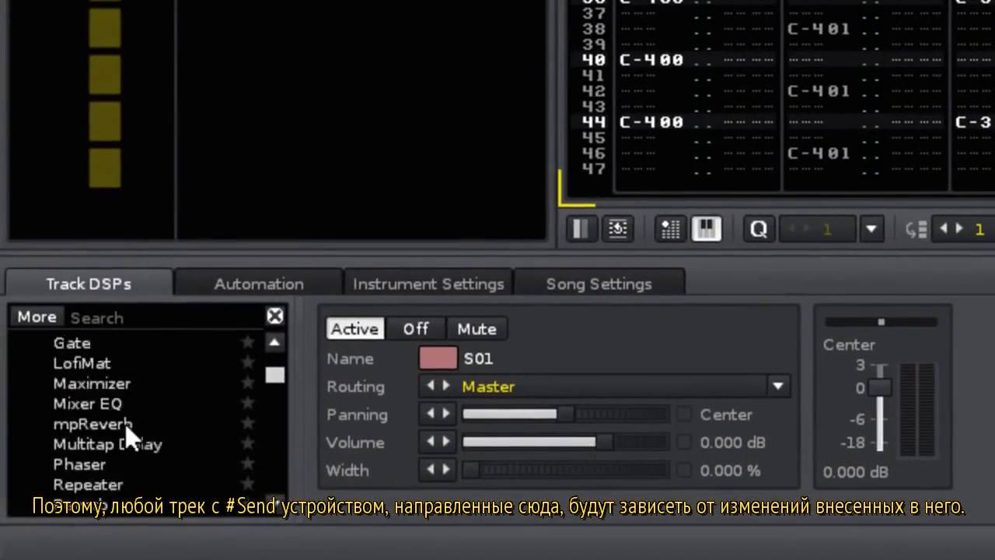
double_click(97, 443)
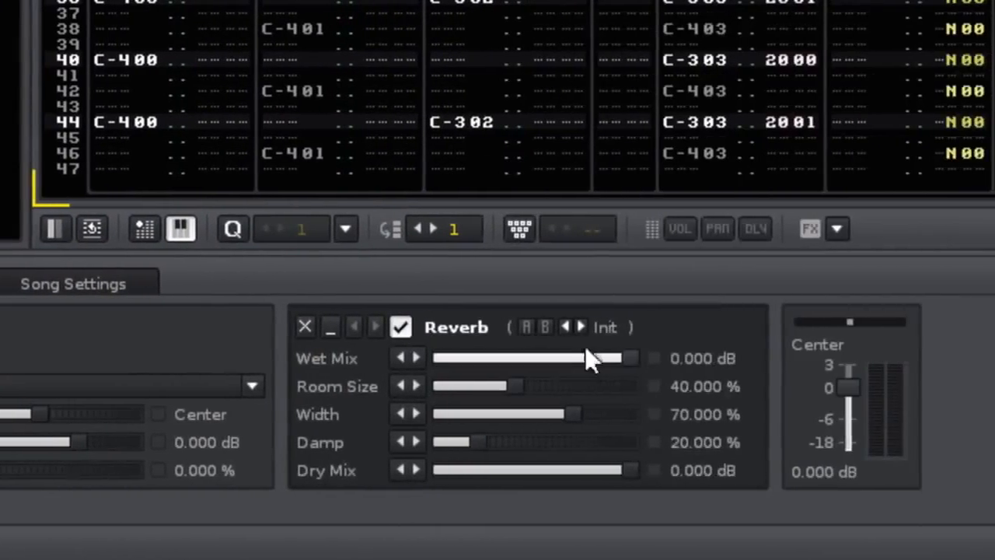
click(923, 327)
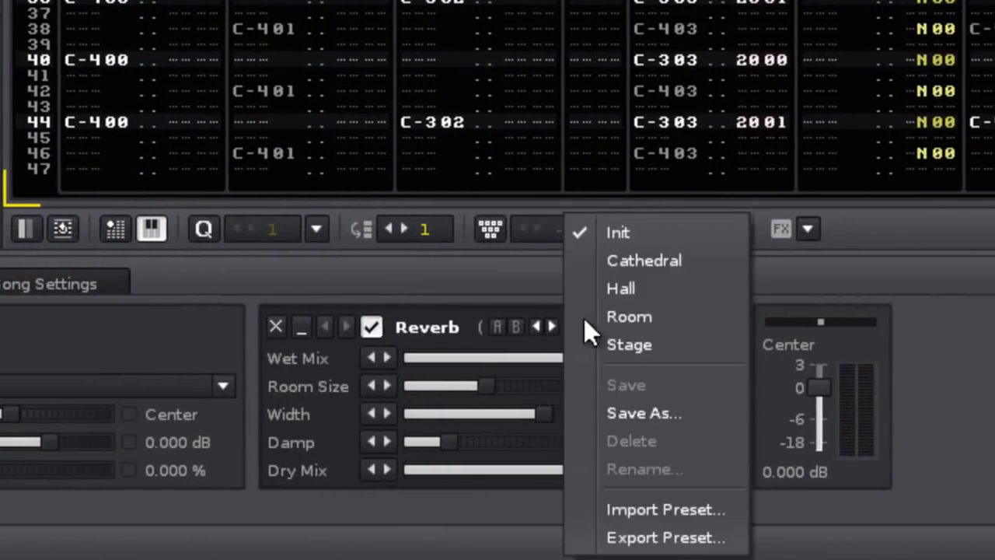
click(633, 263)
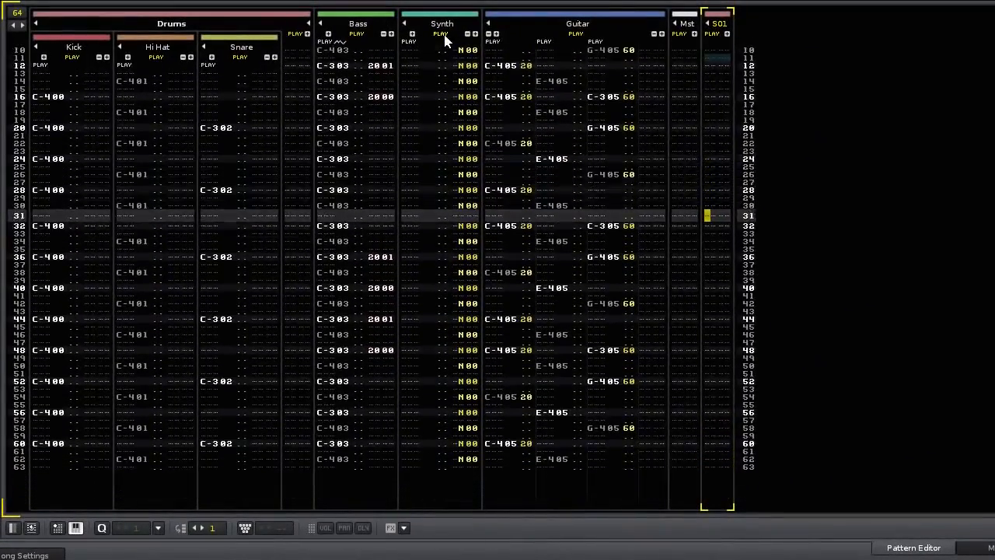
Solo Synth with Guitar also playing, and drag the reverb's Dry Mix to -INF dB.
right_click(442, 34)
click(575, 35)
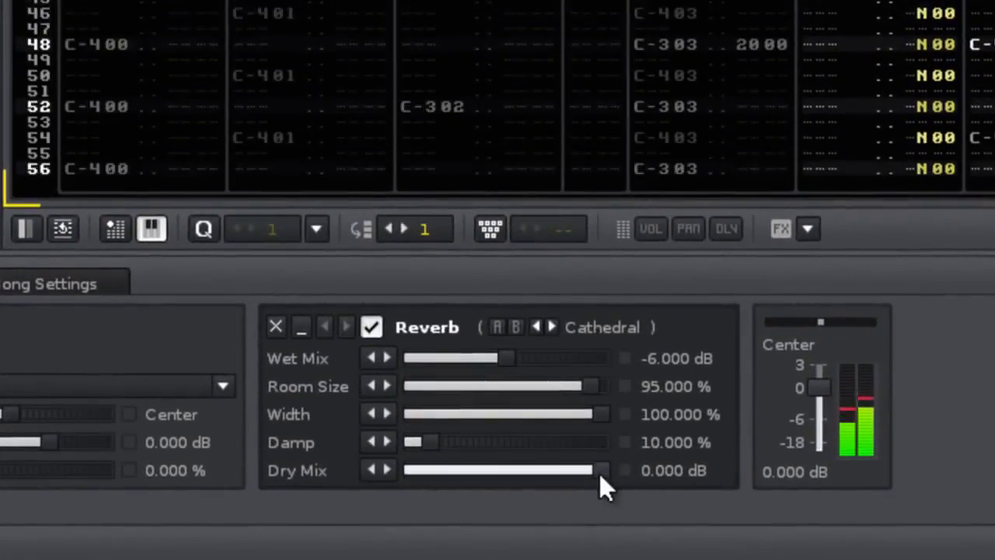
drag(582, 481, 401, 480)
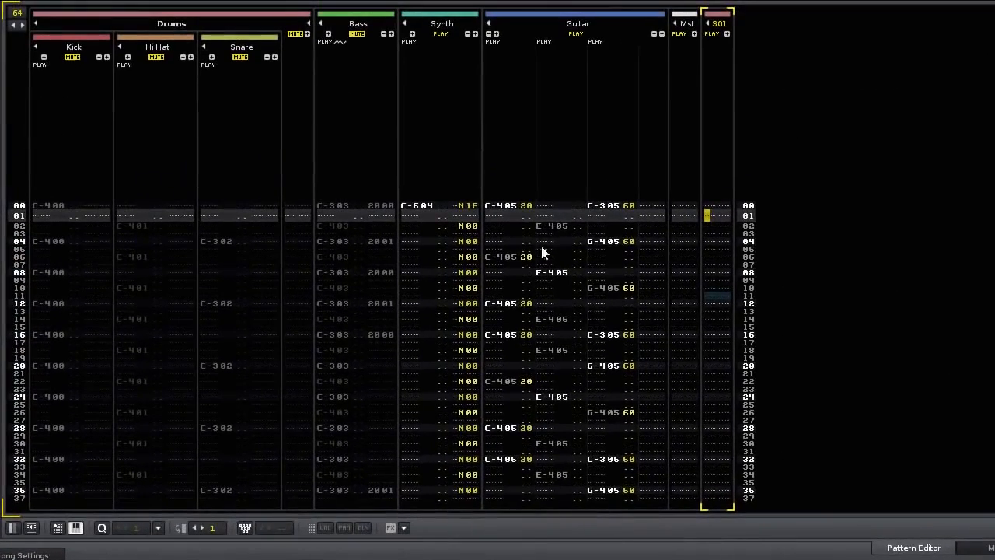
Unsolo so all tracks play, rename S01 to 'Reverb', then select Guitar and the Reverb track.
right_click(439, 33)
right_click(439, 33)
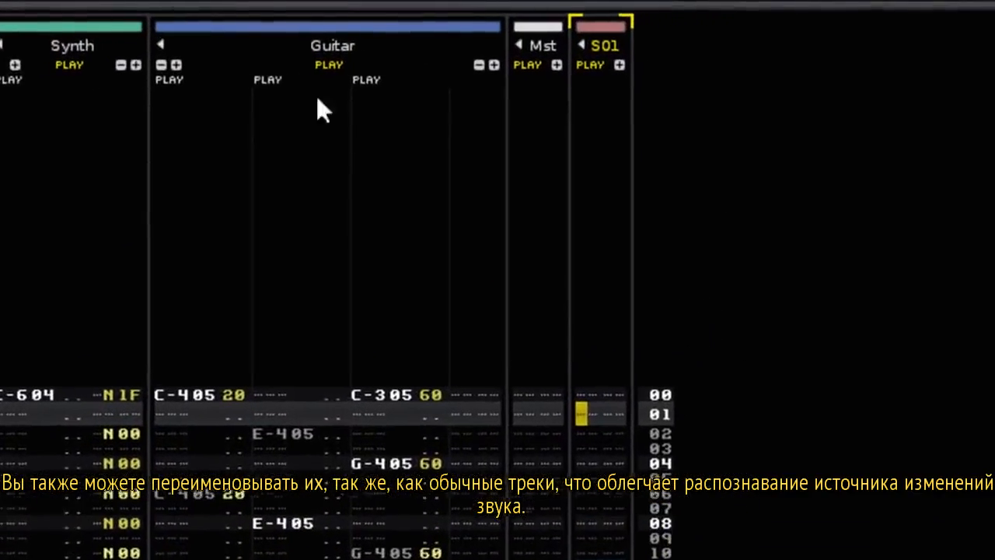
double_click(588, 46)
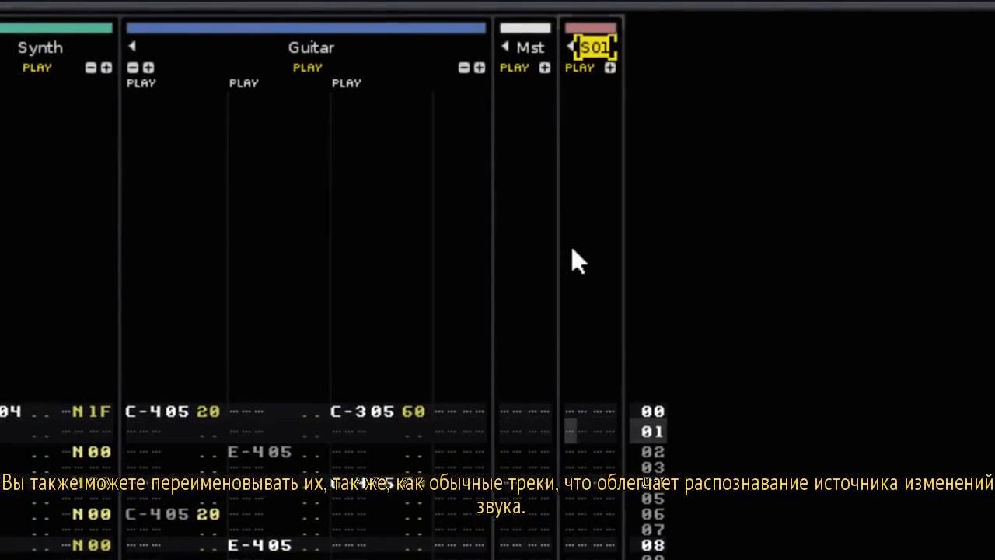
text(Reverb)
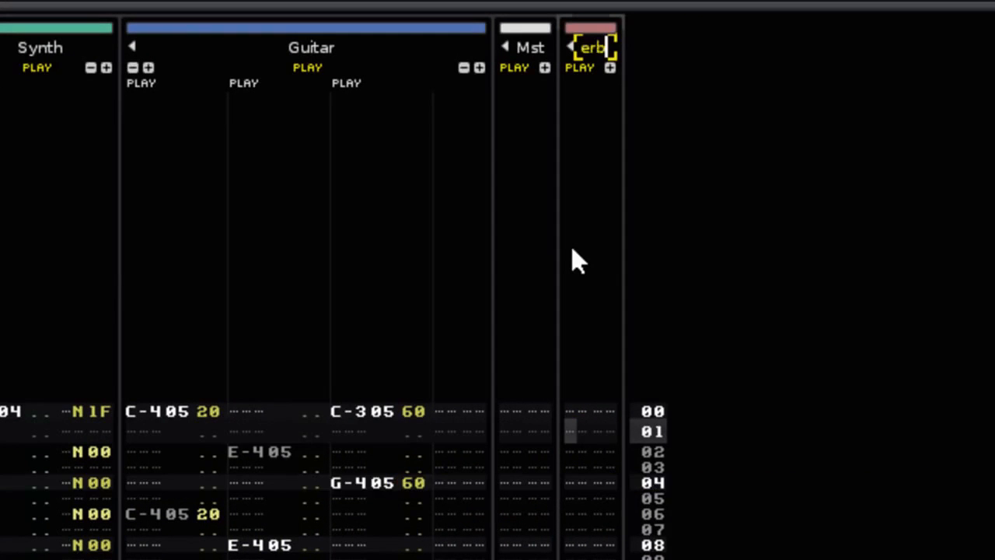
key(Return)
click(153, 420)
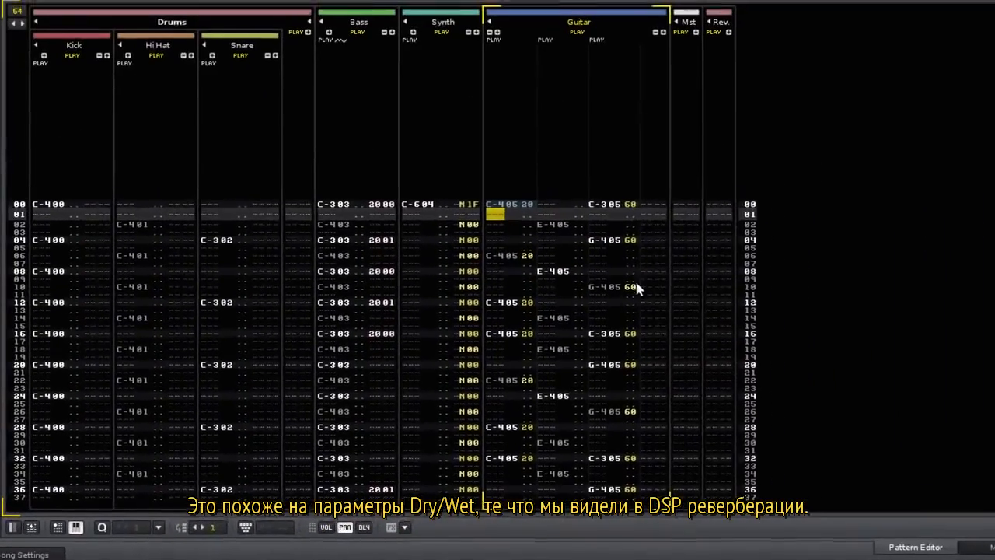
click(711, 217)
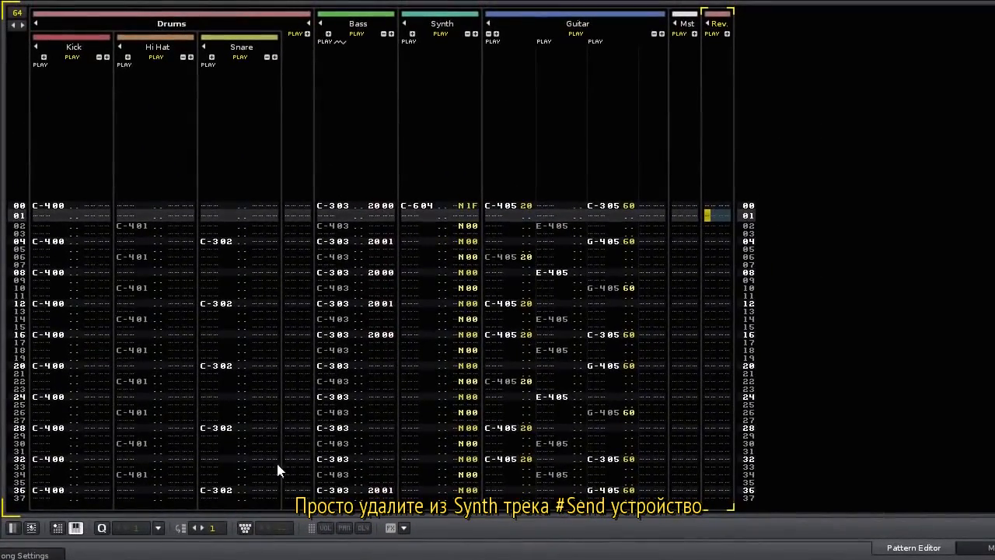
Delete Synth's #Send, switch Guitar's #Send to Keep Source, and select the Master track.
click(415, 213)
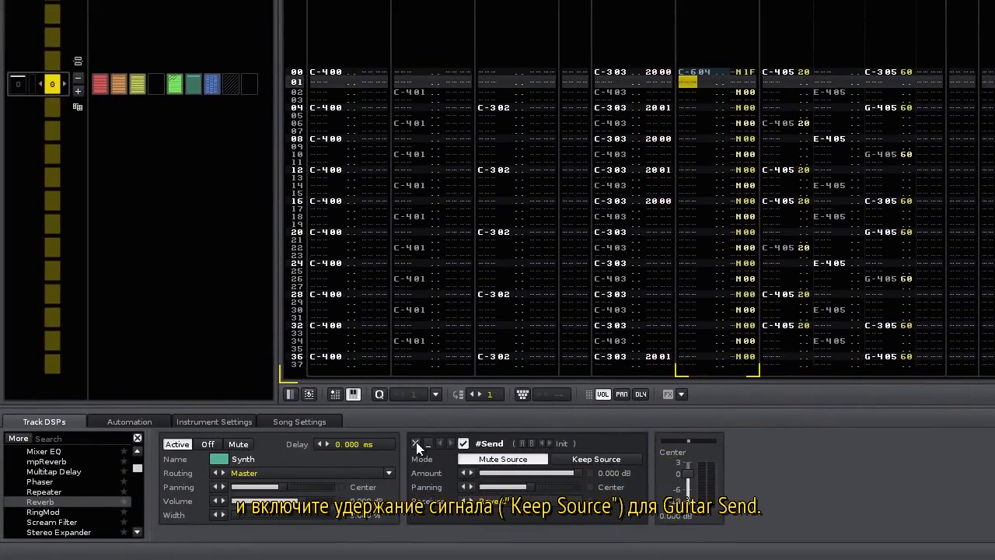
click(398, 451)
key(Tab)
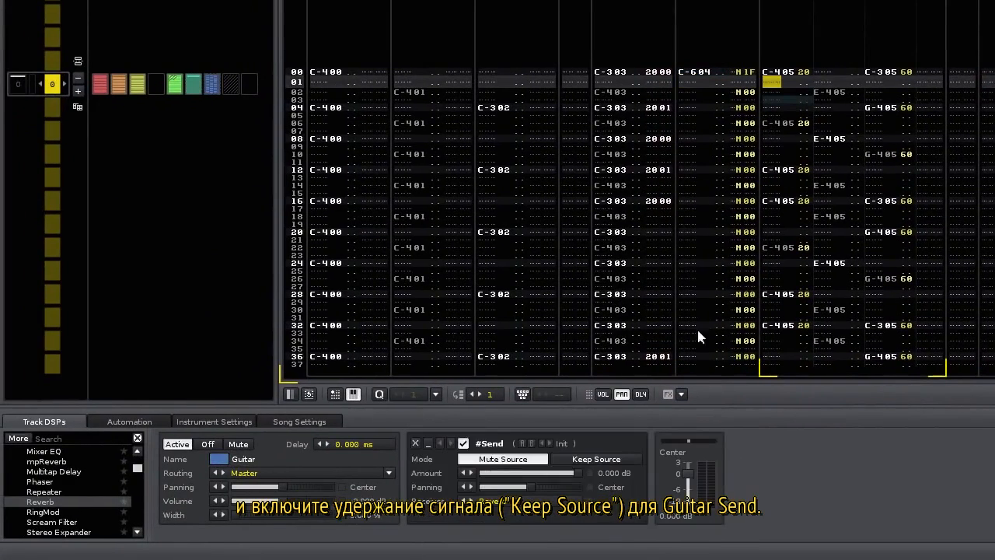
click(612, 459)
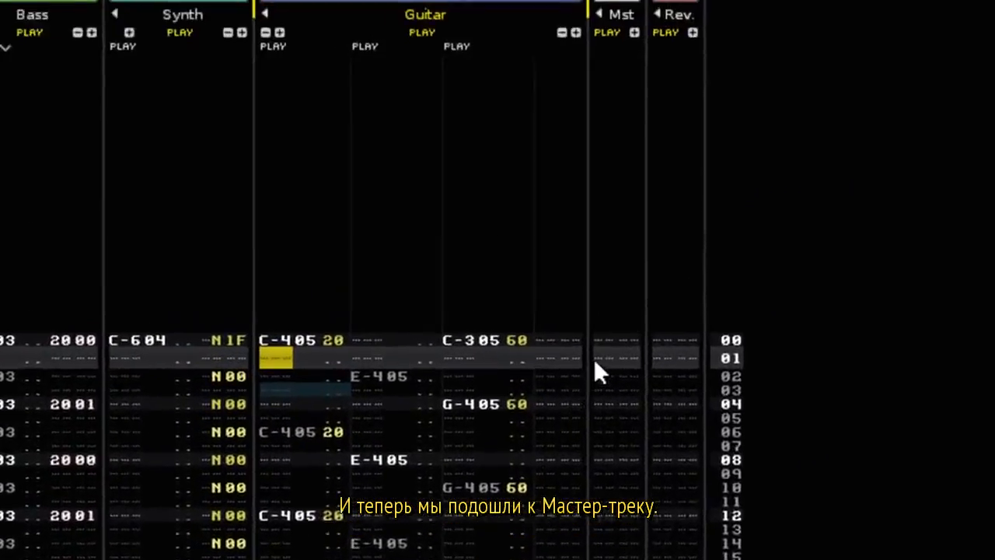
click(951, 83)
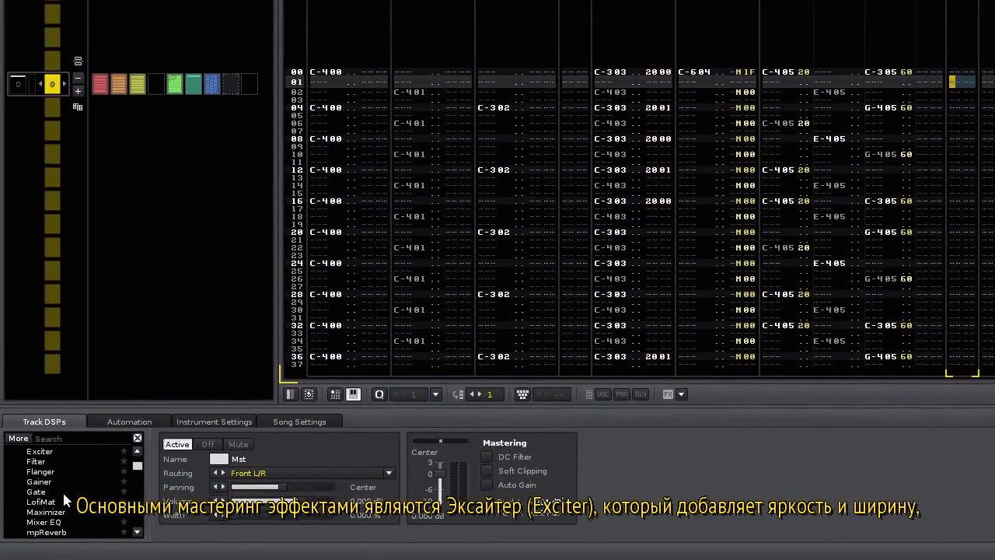
Trial an Exciter, Compressor and Bus Compressor on Master, removing each, then show the Mixer.
scroll(65, 501, up, 1)
double_click(71, 482)
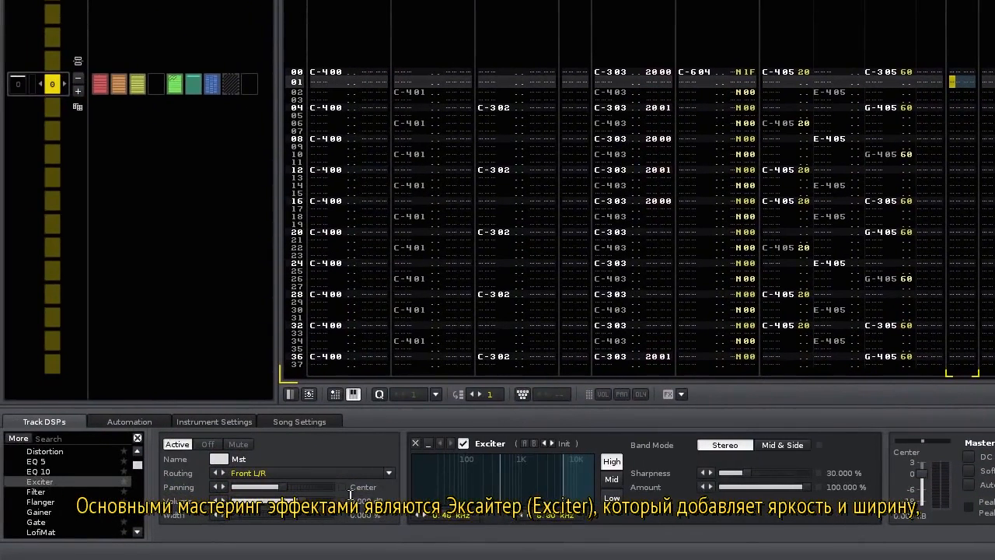
click(416, 444)
scroll(66, 493, up, 3)
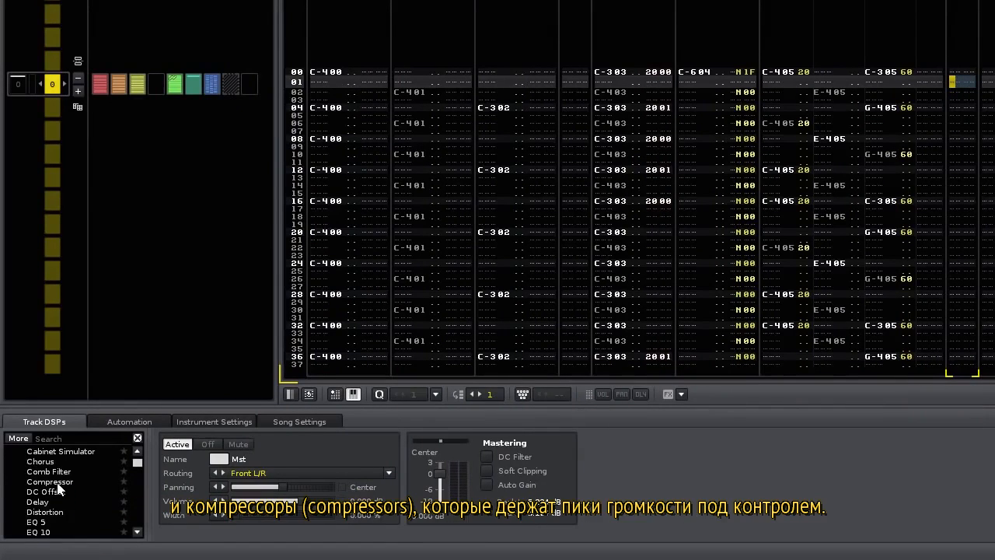
double_click(58, 482)
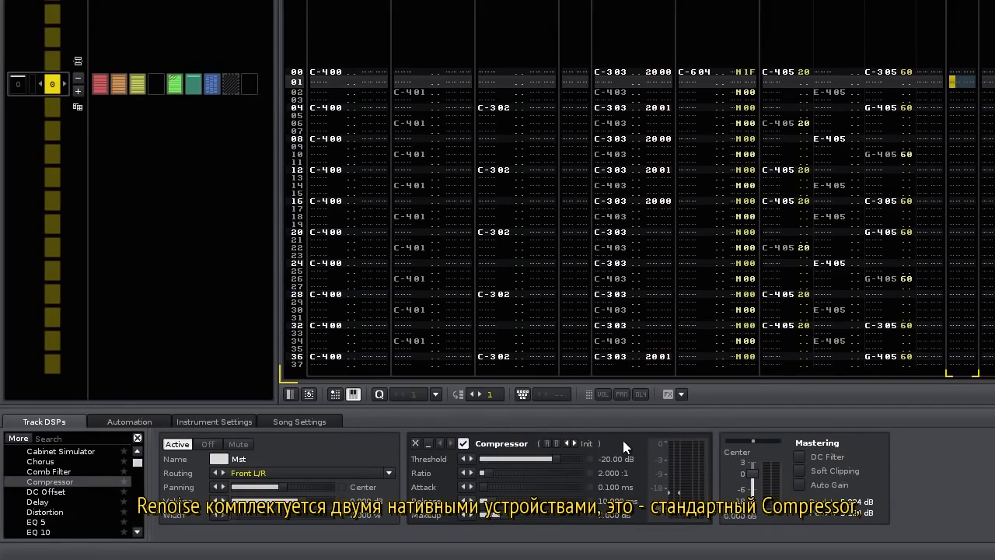
click(415, 444)
scroll(102, 493, up, 1)
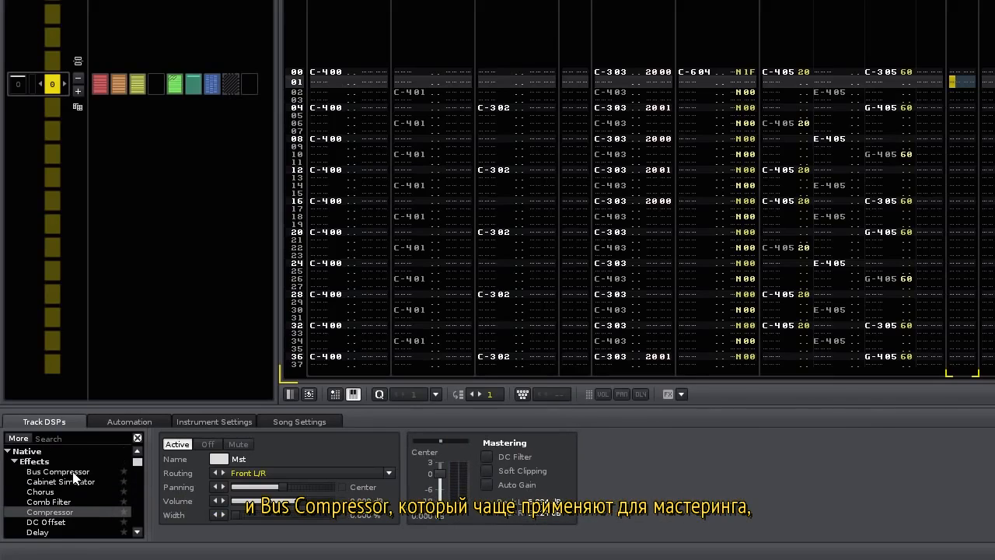
double_click(74, 472)
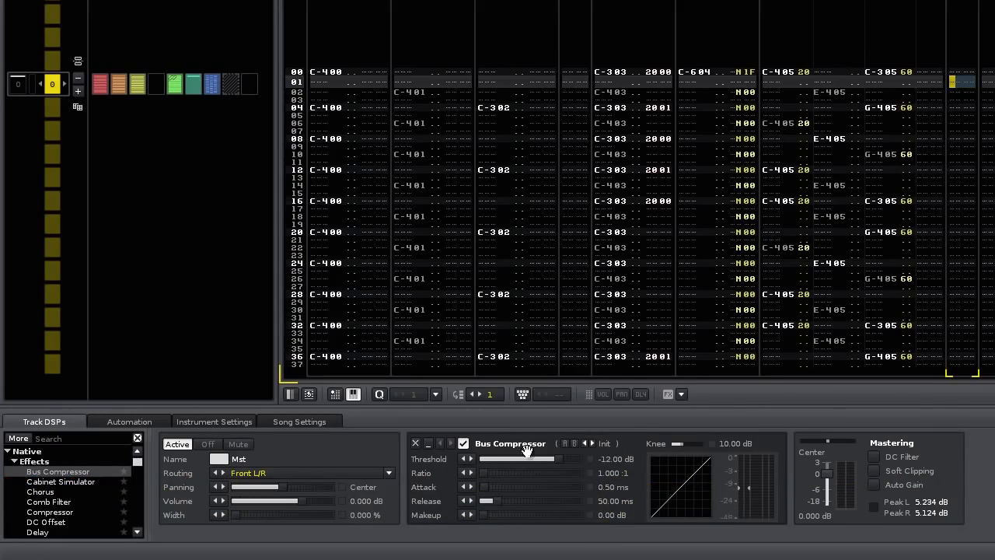
click(416, 444)
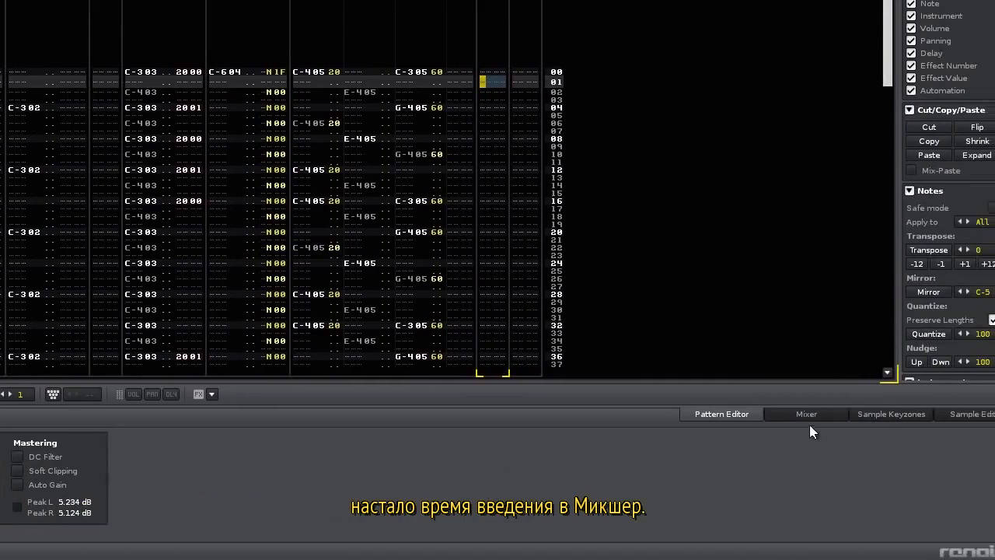
click(926, 416)
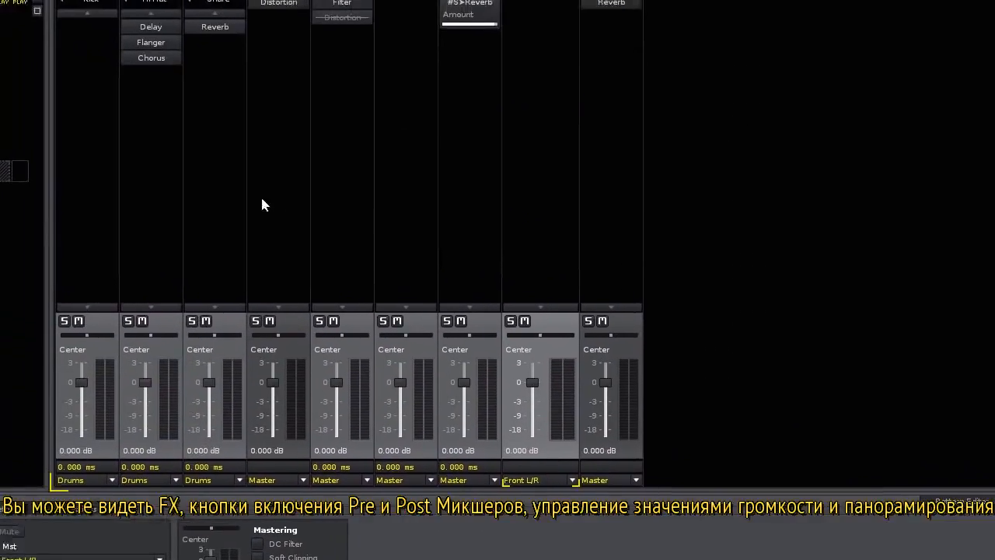
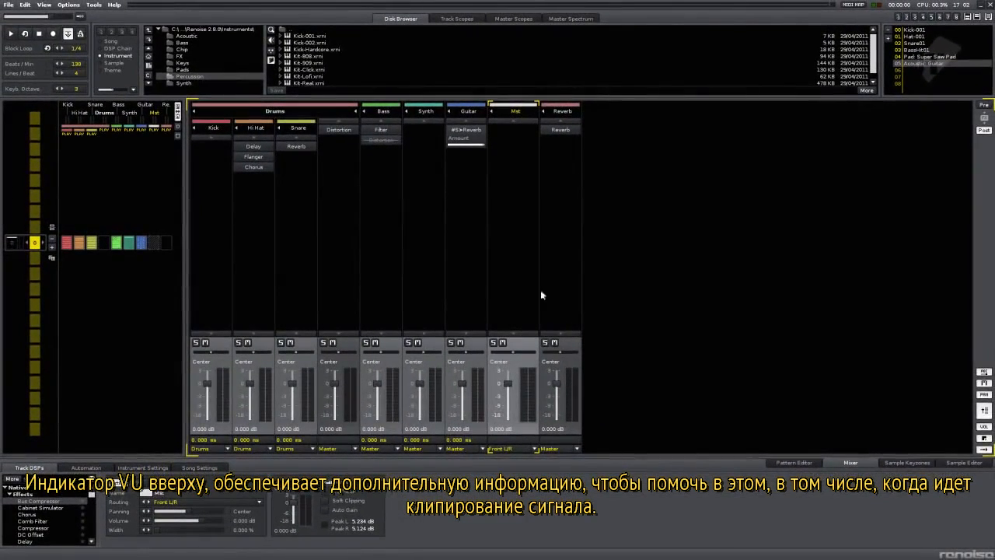
Play the song and pull down every track fader slightly, Hi Hat to -5.679 dB, Synth to -2.864 dB.
key(space)
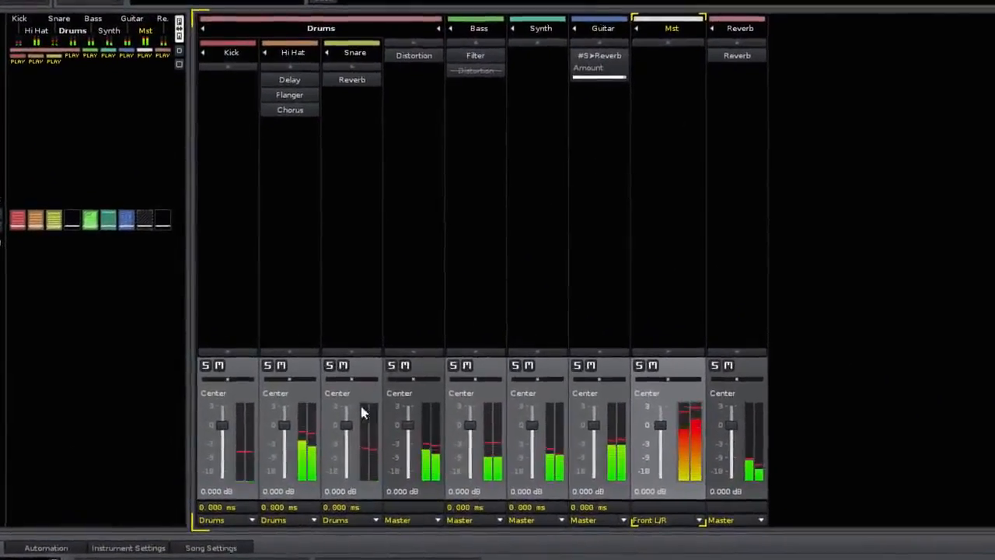
mouse_move(340, 420)
mouse_down()
mouse_move(352, 462)
mouse_move(349, 431)
mouse_up()
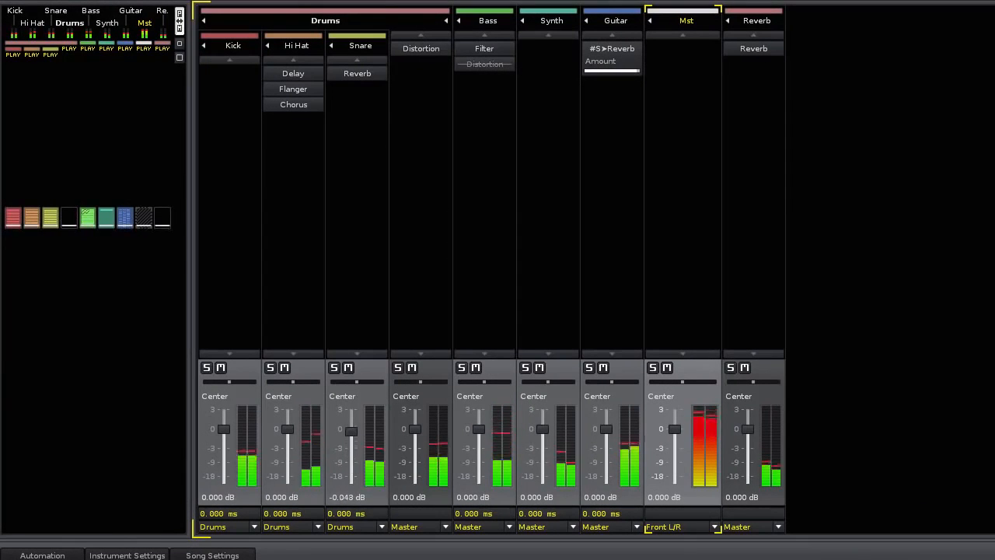
drag(286, 430, 288, 455)
drag(221, 437, 222, 438)
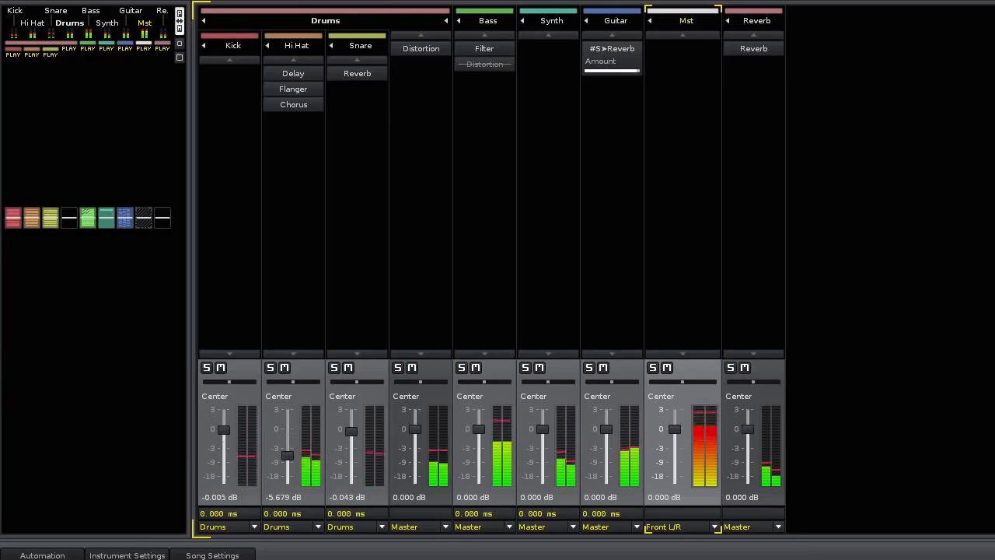
drag(347, 431, 349, 433)
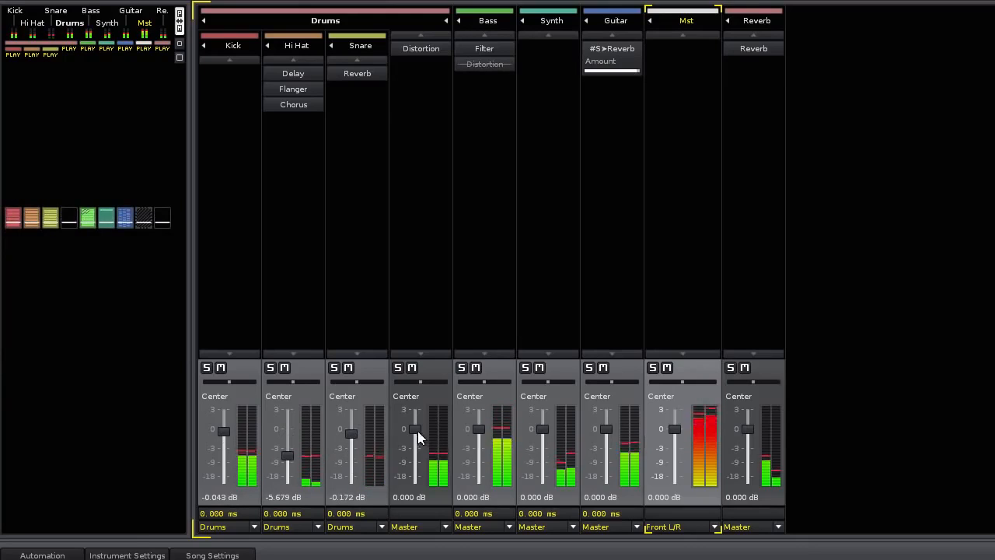
drag(418, 431, 416, 440)
drag(478, 431, 479, 441)
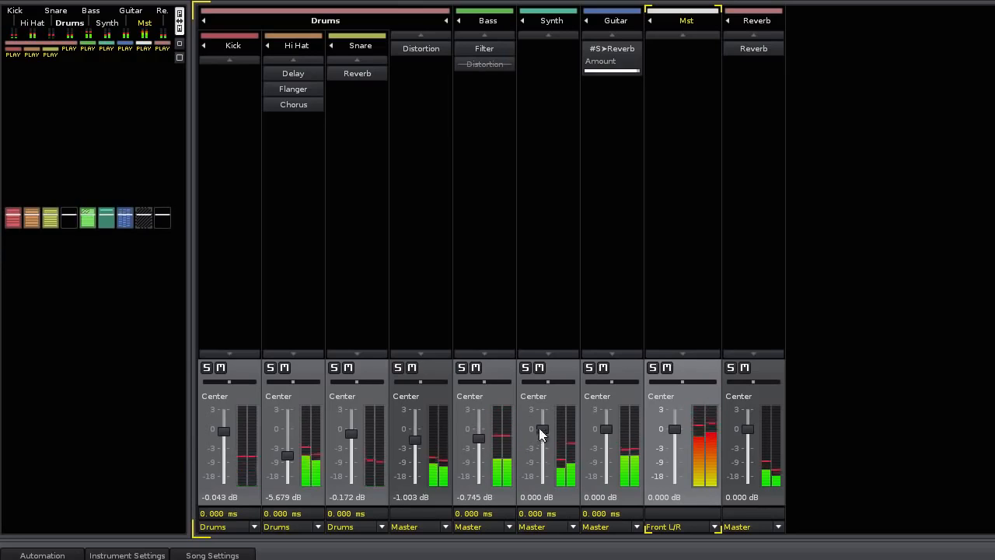
drag(542, 429, 542, 447)
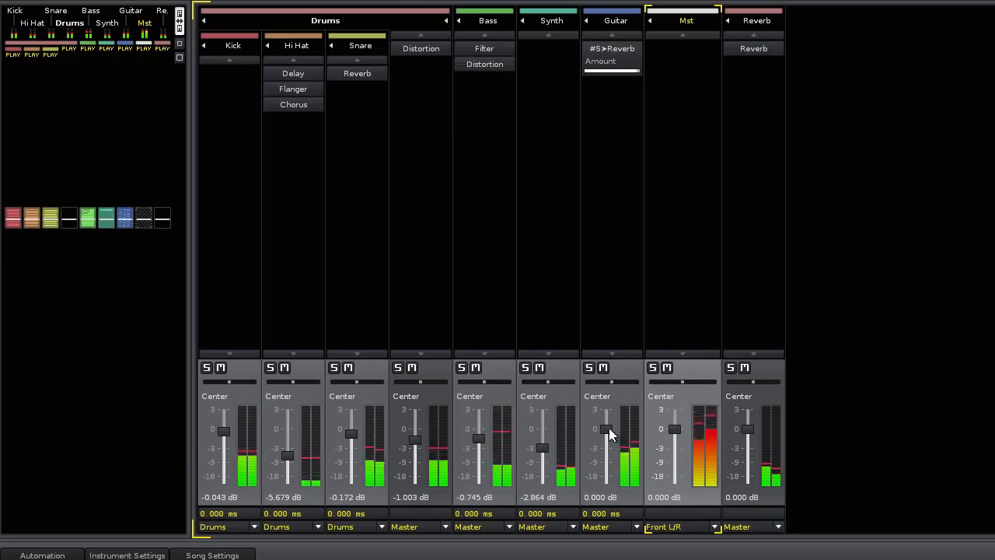
drag(606, 428, 607, 439)
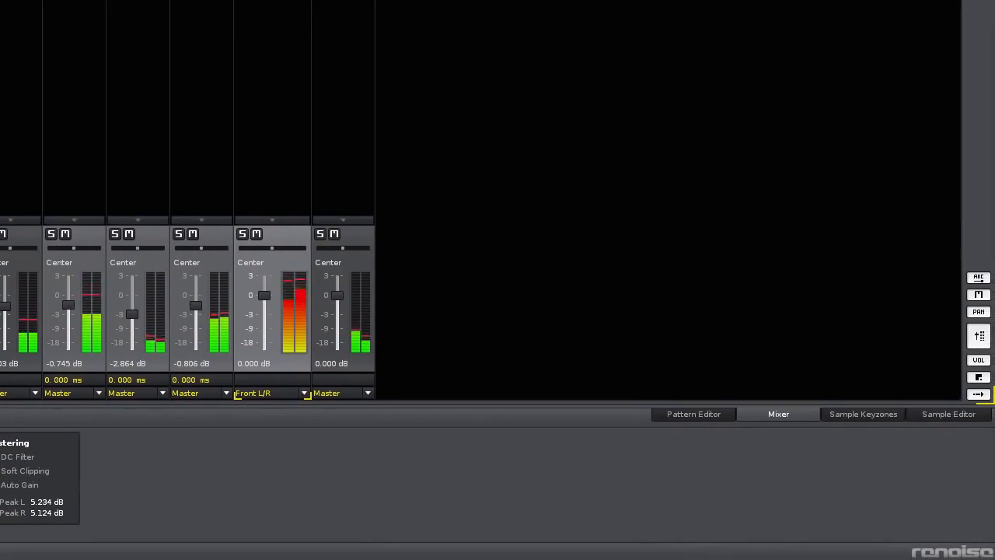
Check the pattern editor, then lower the master output volume slightly in the mixer.
click(692, 418)
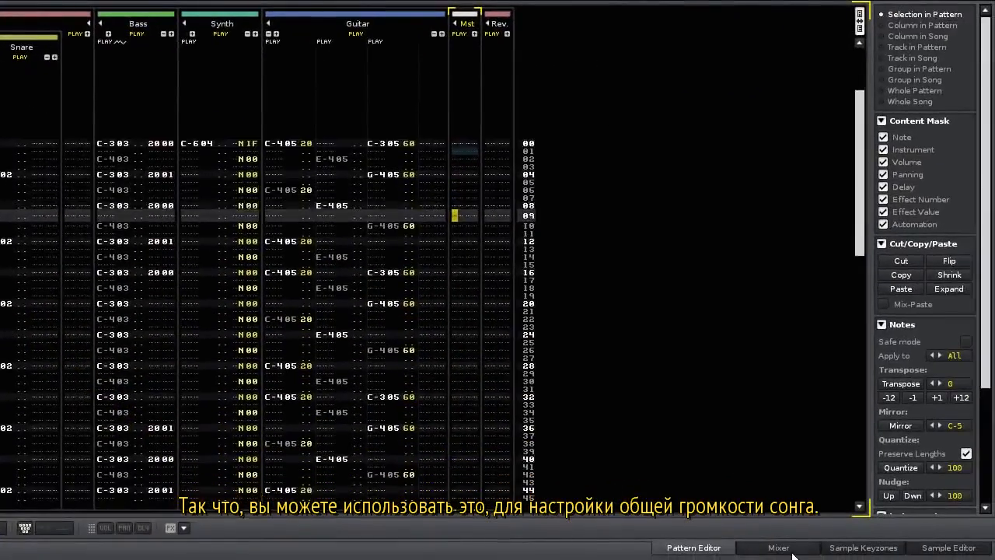
click(789, 550)
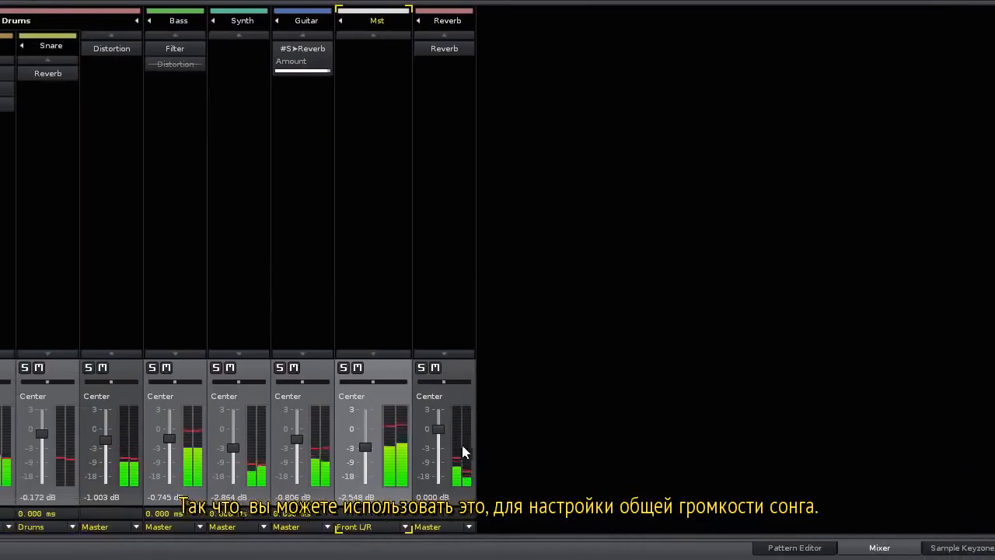
drag(672, 448, 673, 441)
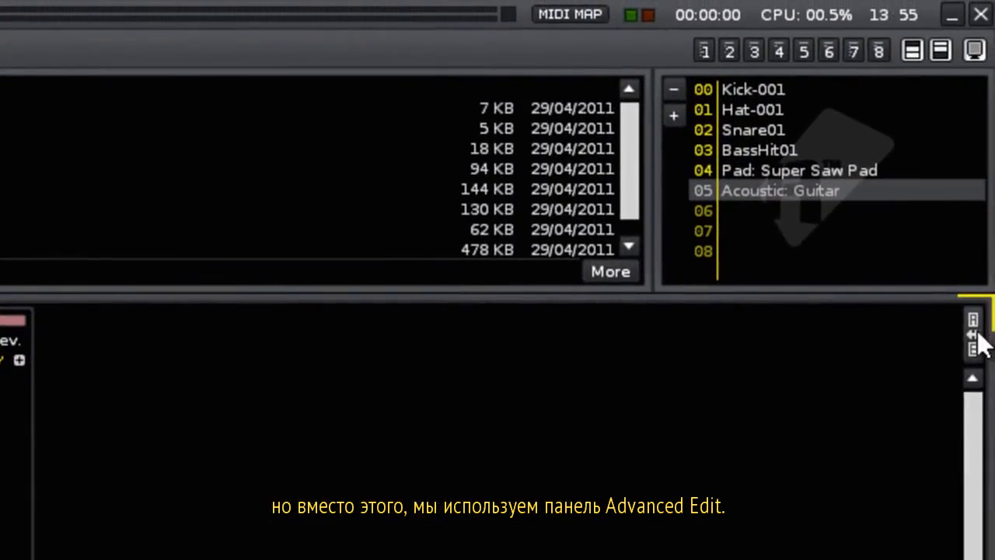
Transpose the Guitar's E-4 notes in rows 18–30 down one semitone to D#4 with Advanced Edit.
click(974, 335)
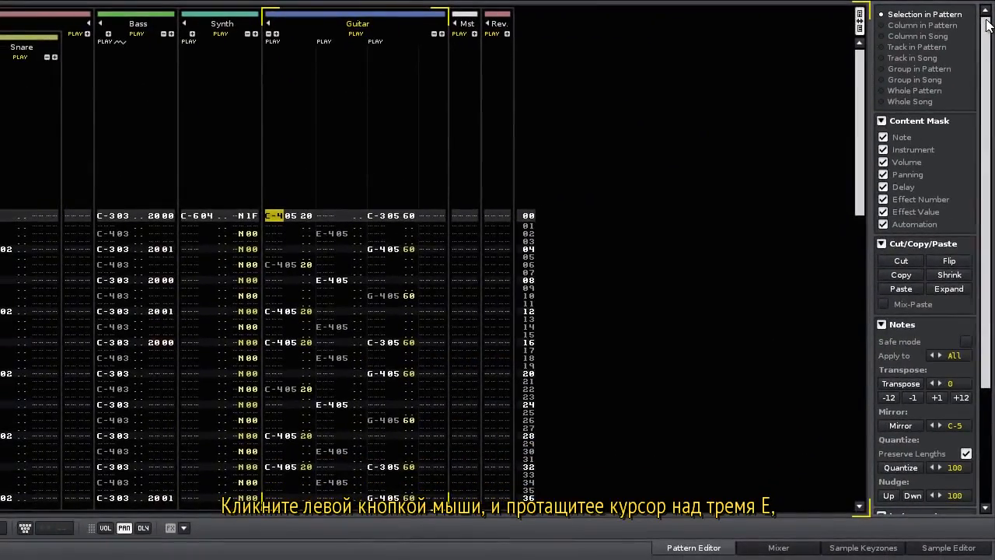
scroll(554, 184, down, 4)
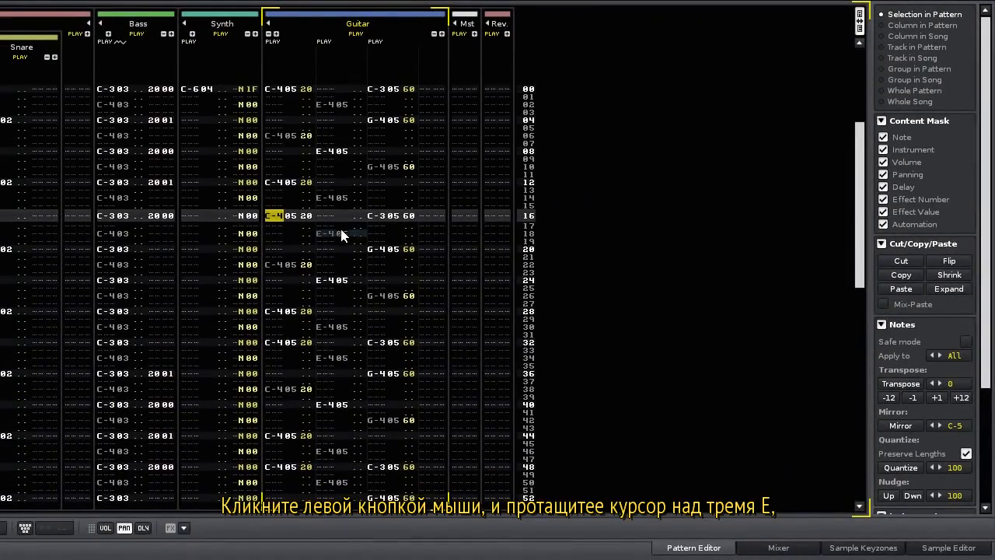
drag(344, 231, 345, 332)
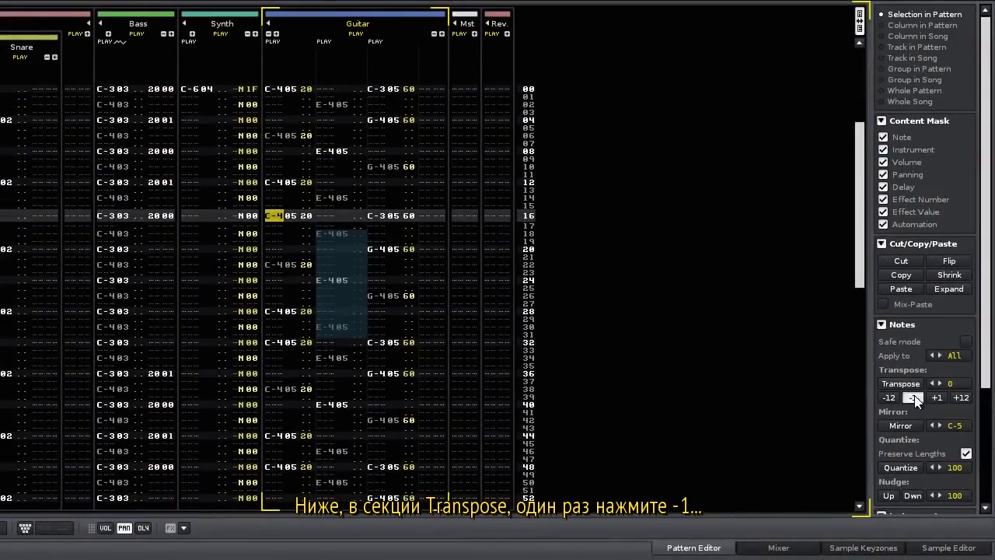
click(916, 398)
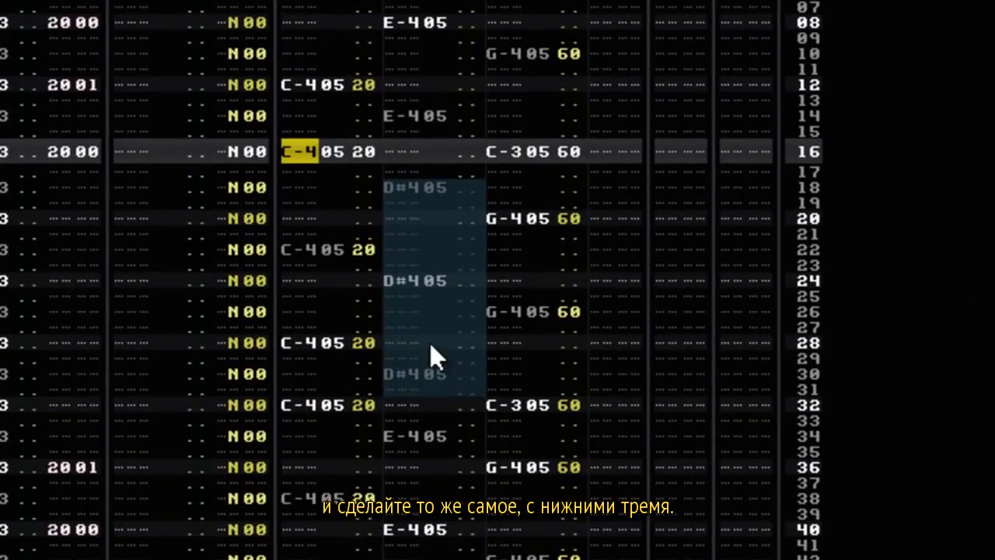
Transpose the Guitar's E-4 notes in rows 49–63 down to D#4 as well.
key(F12)
drag(399, 178, 436, 405)
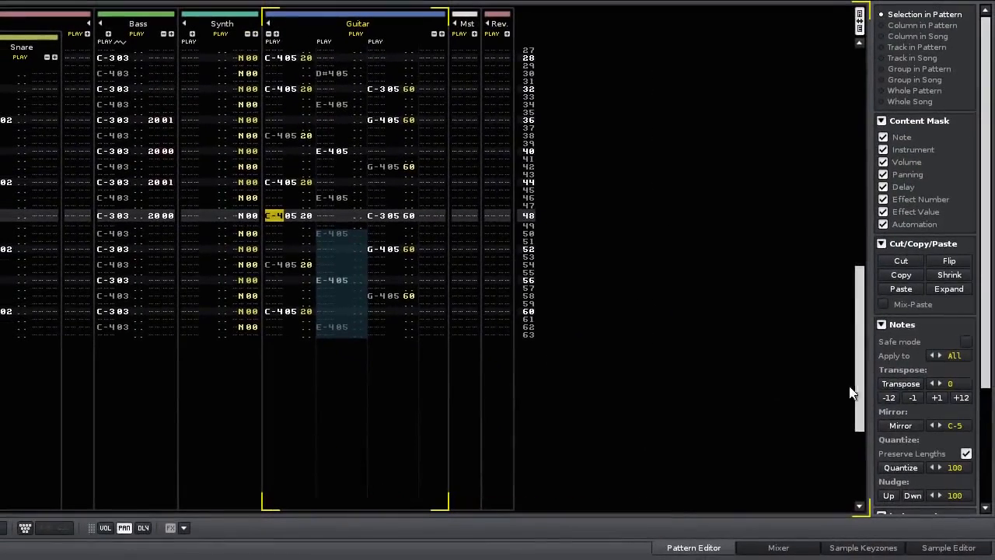
click(909, 397)
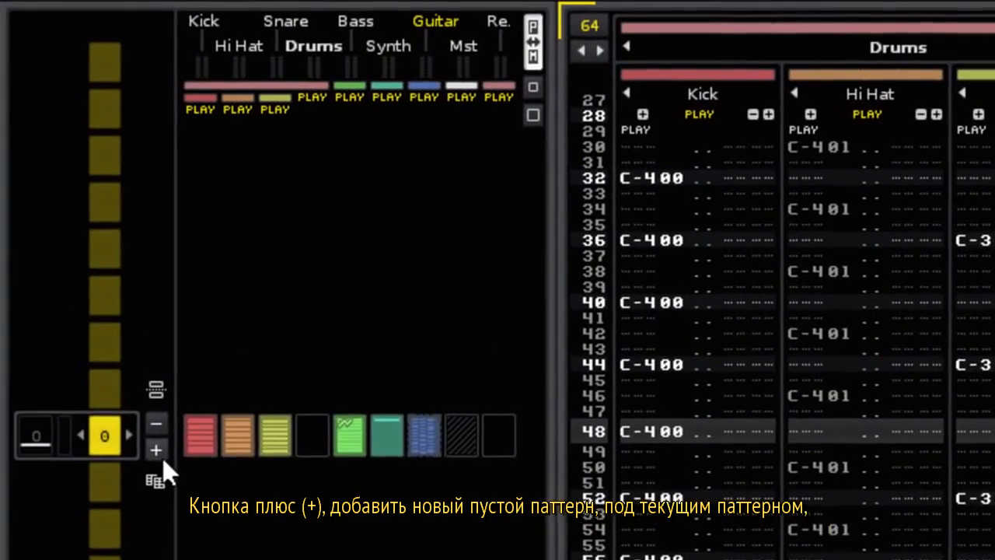
Experiment with adding and removing empty patterns in the Pattern Sequencer.
click(78, 225)
click(159, 451)
click(159, 451)
click(159, 451)
click(159, 452)
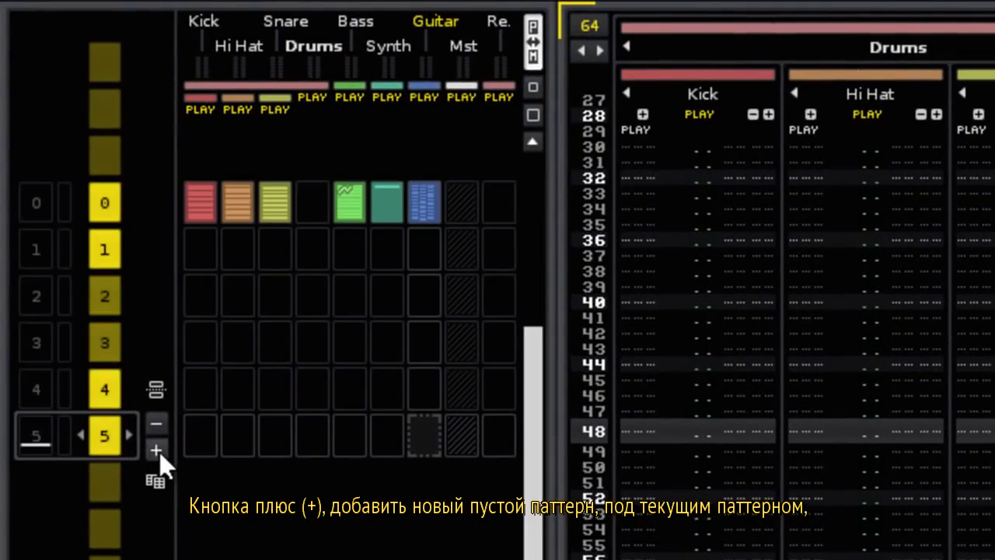
click(159, 424)
click(160, 423)
click(160, 423)
click(159, 424)
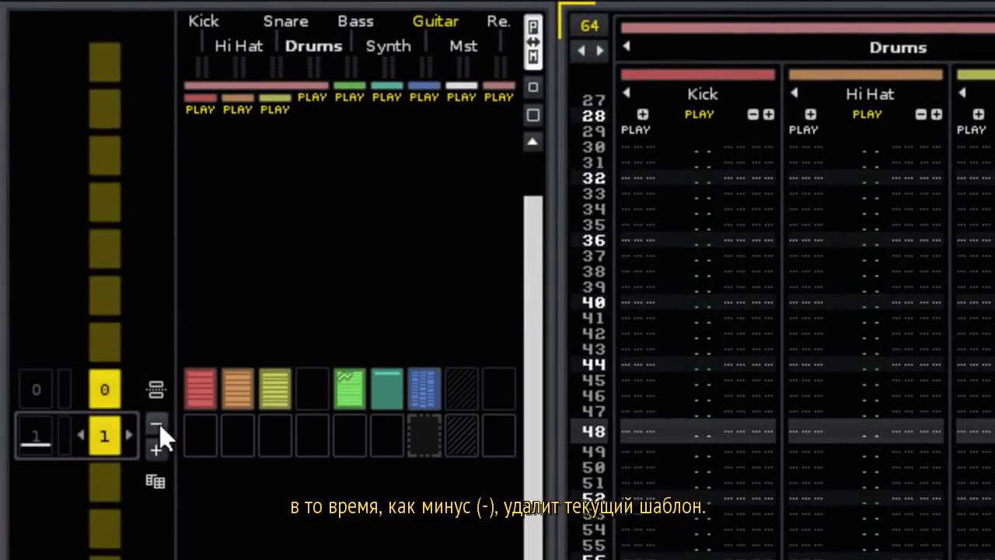
click(157, 449)
click(157, 449)
click(156, 449)
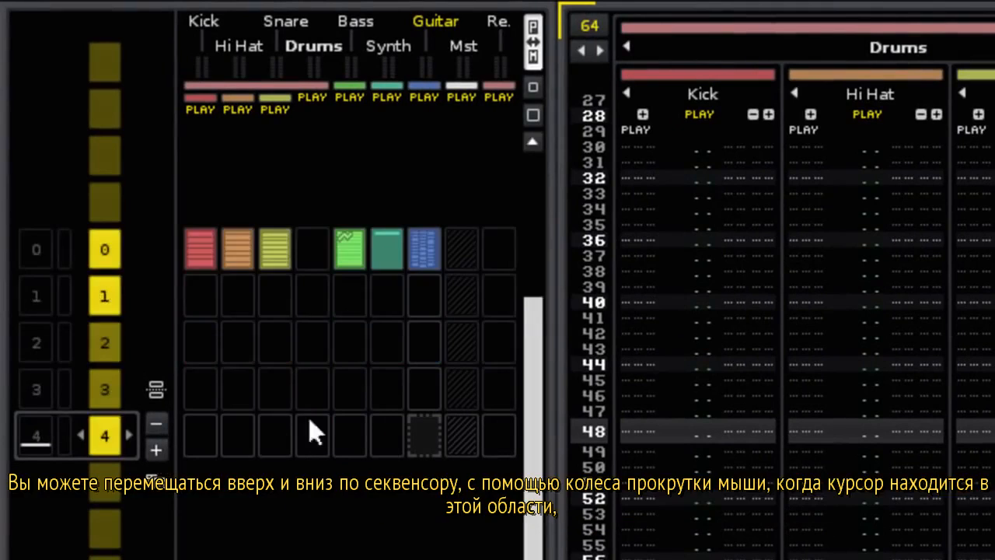
scroll(396, 433, up, 3)
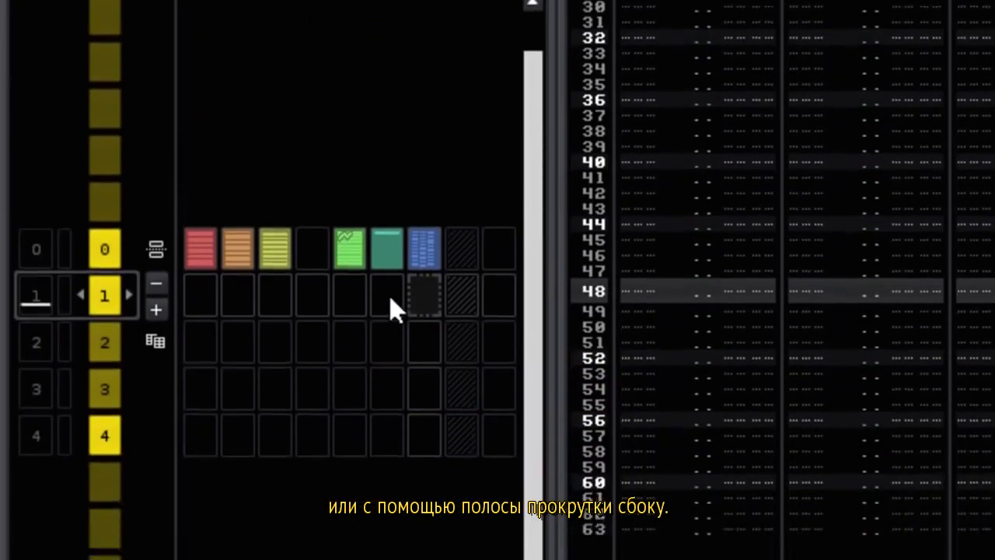
Insert and remove an empty slot after pattern 0, then add its clone as pattern 1.
drag(534, 307, 520, 274)
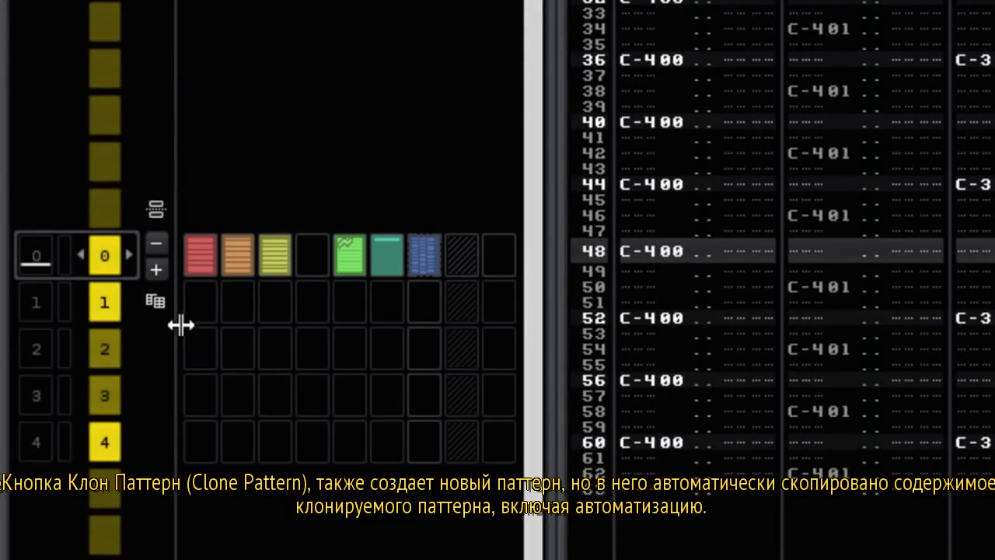
click(159, 271)
click(157, 241)
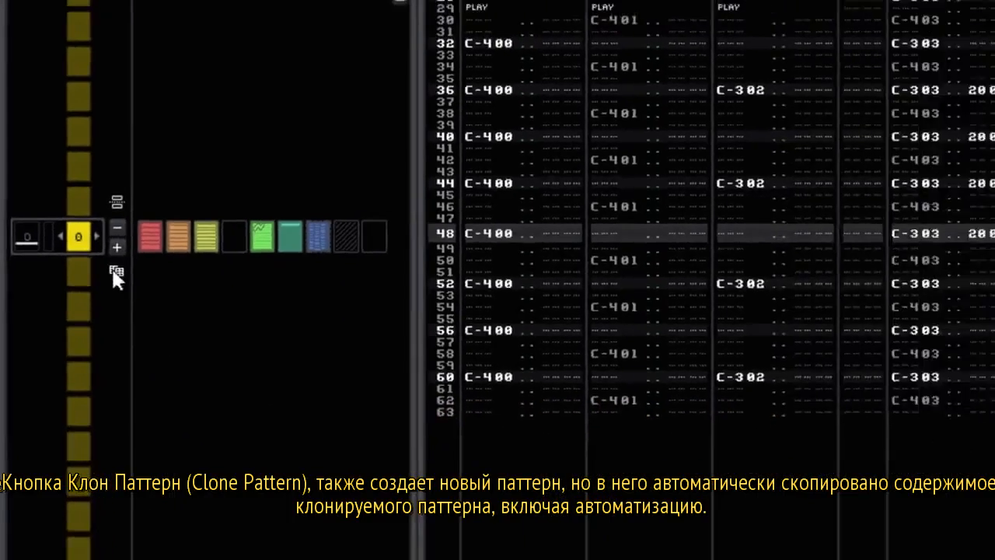
click(155, 300)
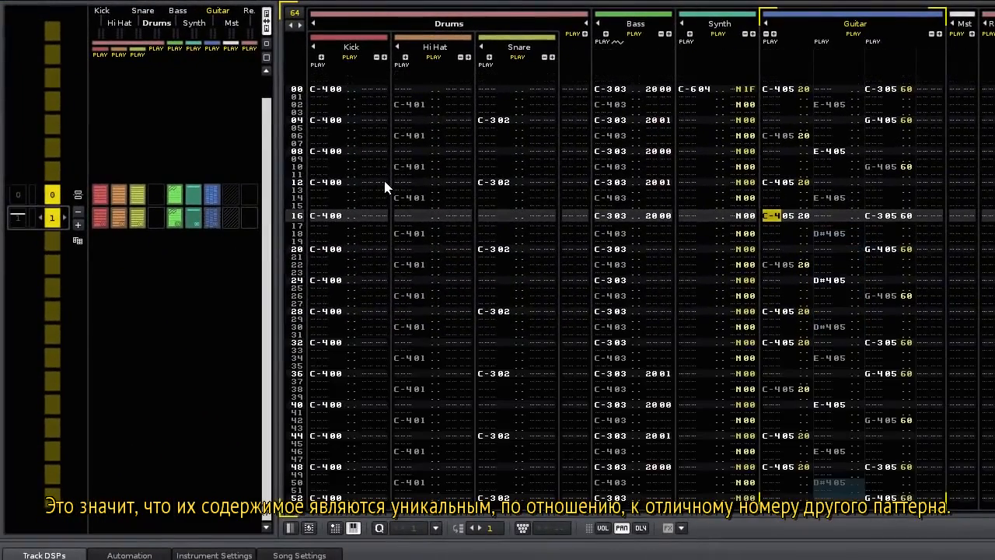
Erase rows 12–36 of pattern 1 across Kick to Guitar and compare it with pattern 0.
drag(342, 183, 904, 384)
key(Delete)
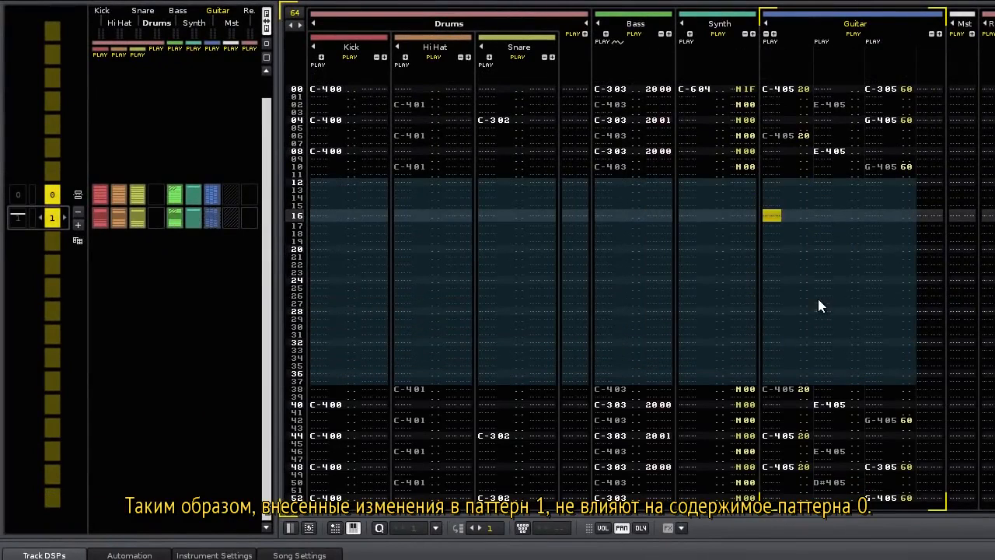
click(58, 202)
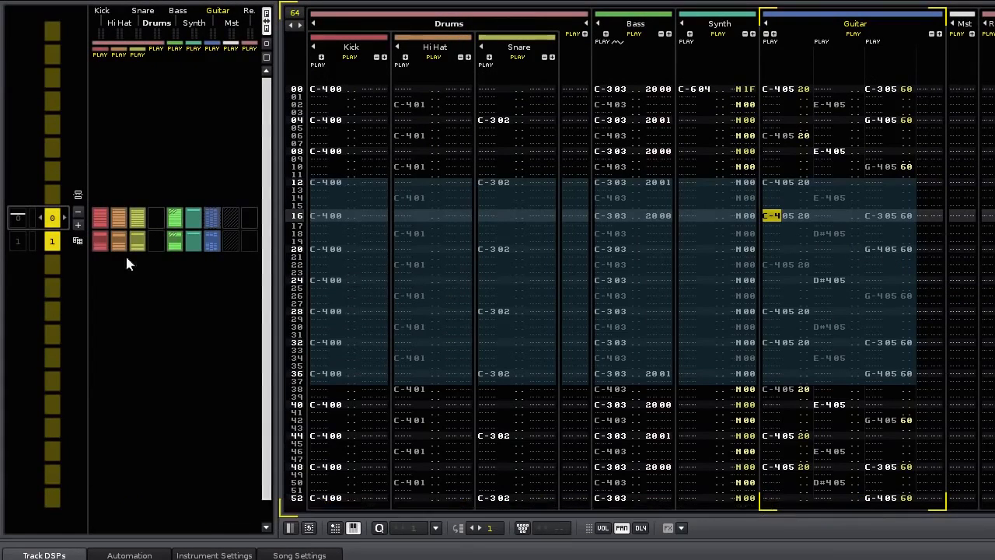
click(56, 241)
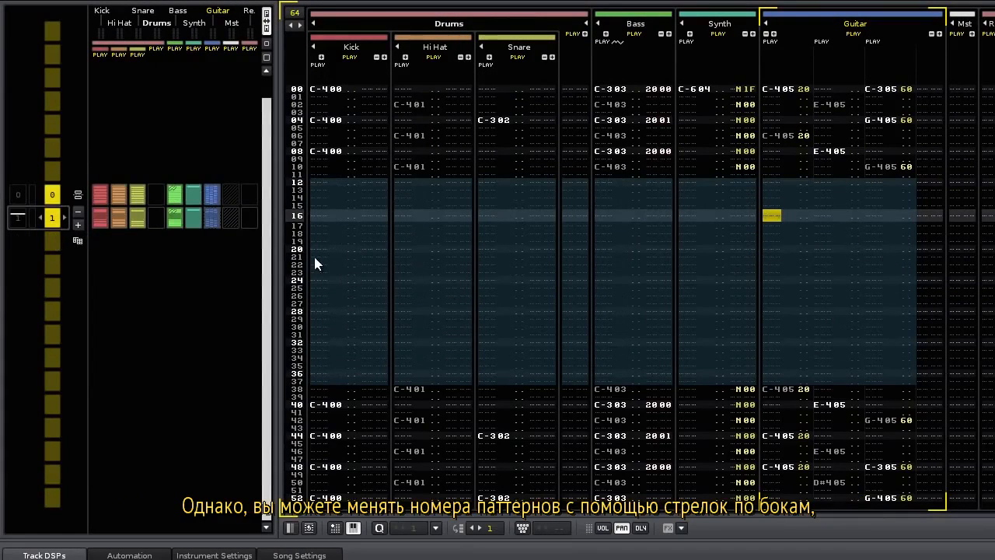
Change the first sequence slot to play pattern 1.
scroll(57, 221, up, 1)
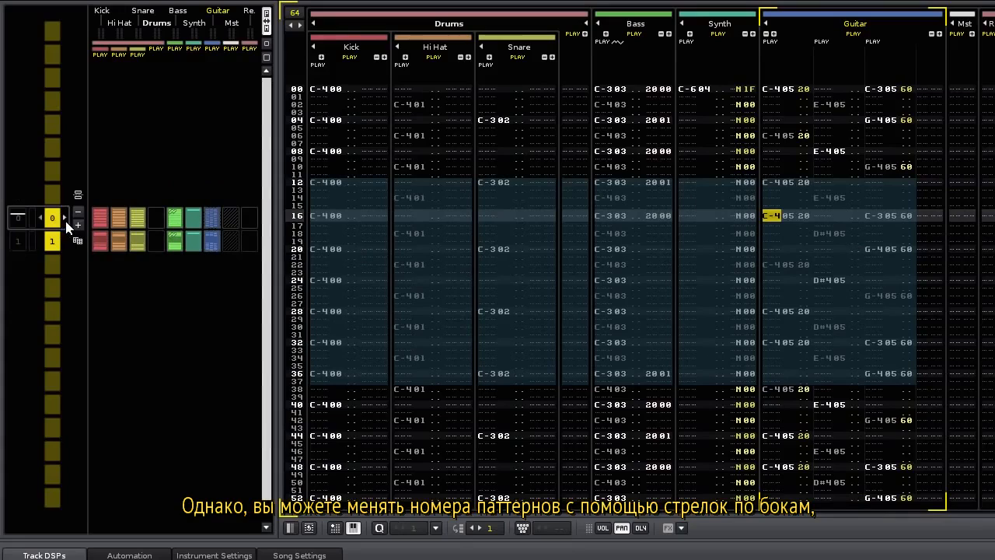
click(66, 220)
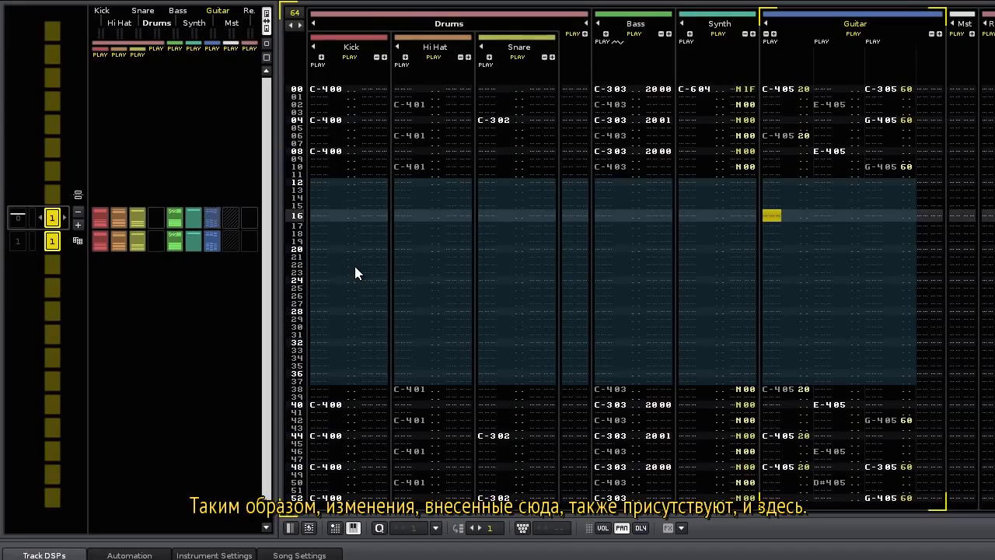
click(52, 243)
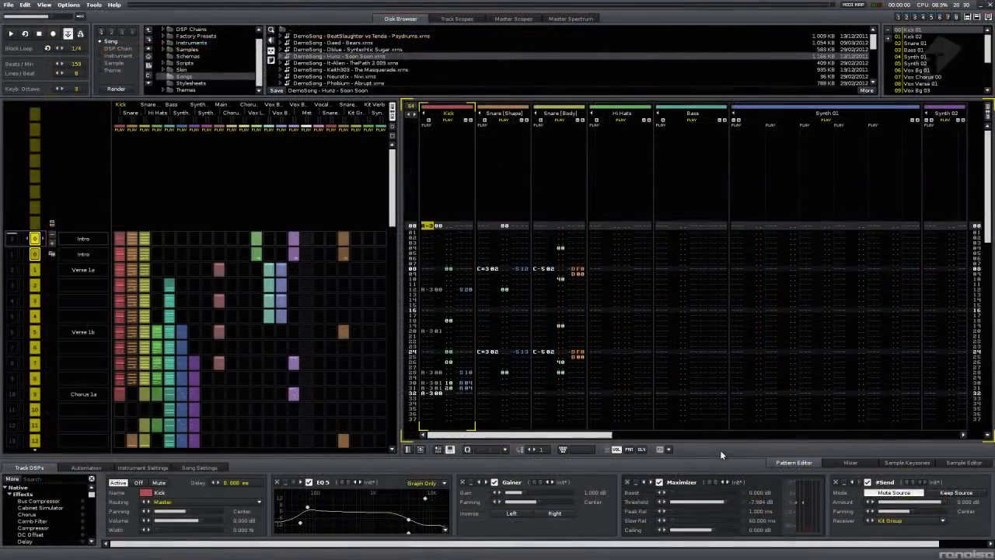
Play the 'Soon Soon' demo song and follow its Intro, Verse and Chorus sections in the sequencer.
key(space)
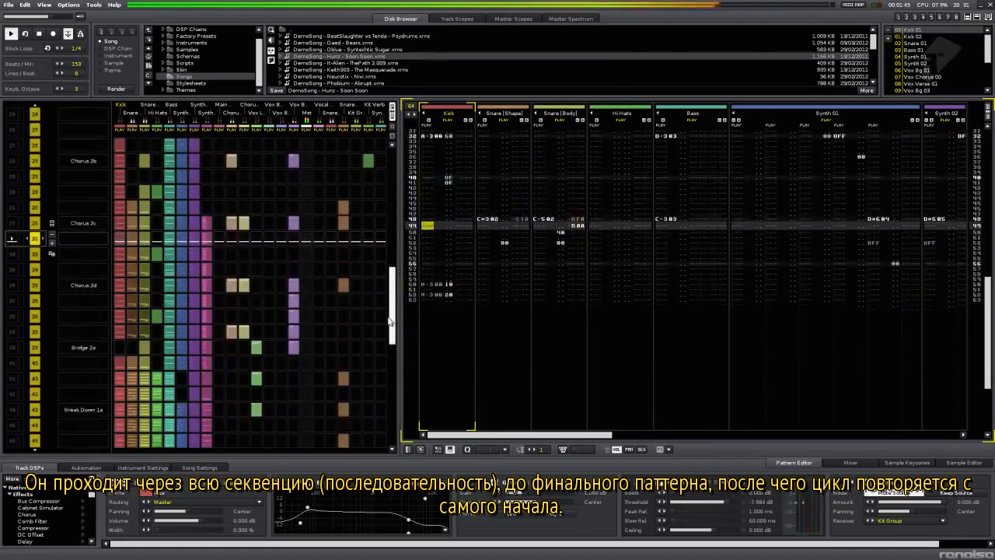
drag(388, 336, 389, 426)
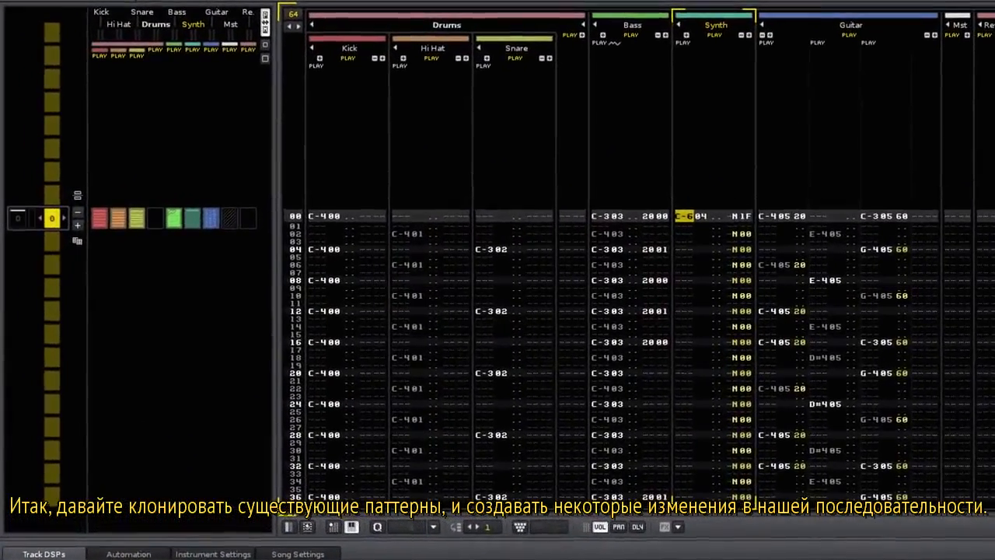
Clone pattern 0, raise its second-half non-drum notes to D#, and pattern 1's second half to C#.
click(78, 240)
scroll(53, 244, up, 1)
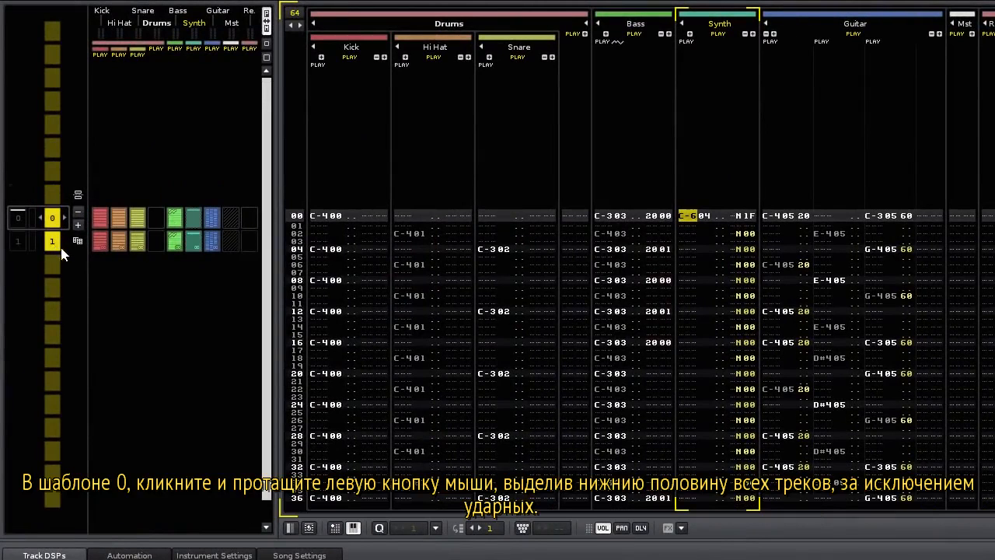
scroll(661, 326, down, 8)
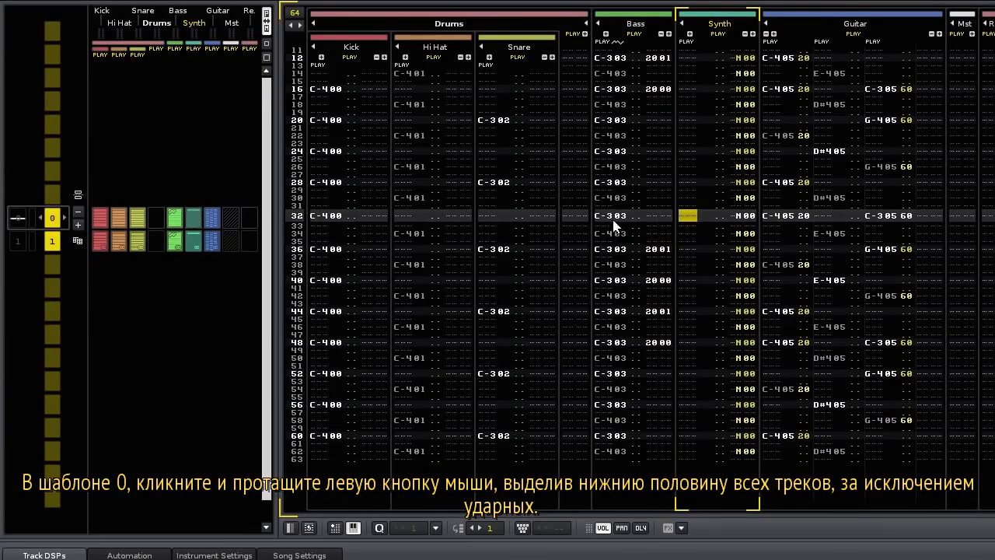
drag(613, 221, 915, 502)
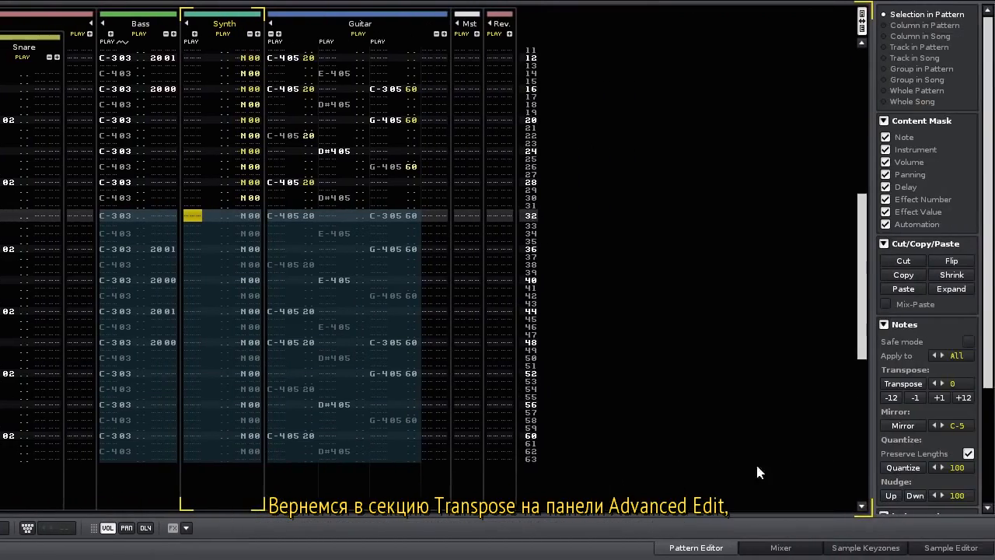
click(936, 397)
click(936, 398)
click(936, 397)
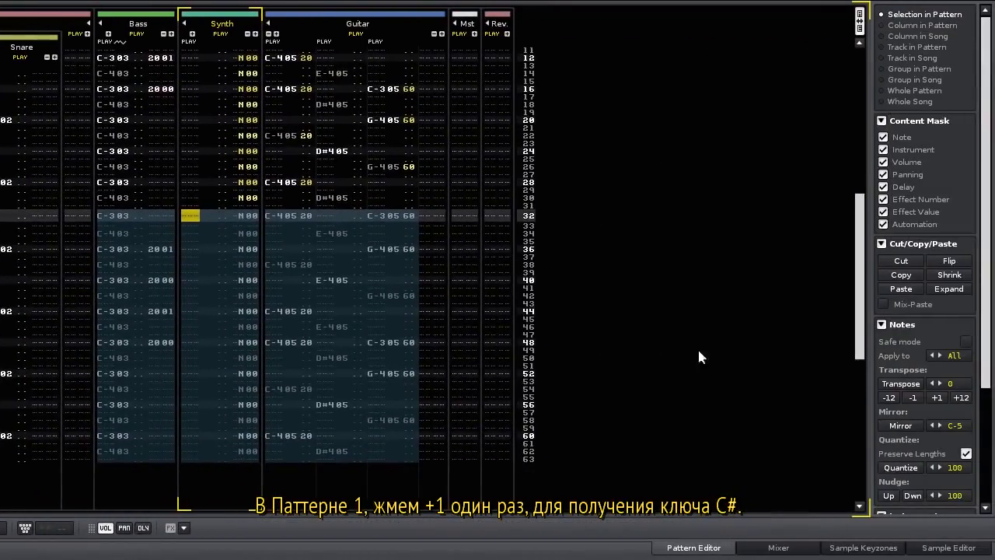
click(937, 398)
Lower pattern 1's first-half Bass, Synth and Guitar notes two semitones to A#, then play.
scroll(144, 285, up, 10)
drag(123, 220, 397, 461)
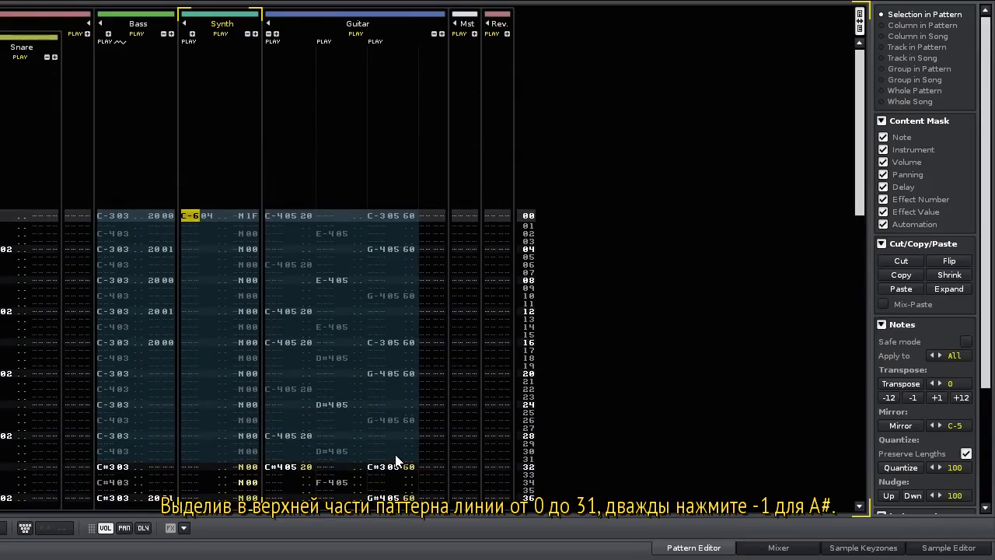
click(909, 398)
click(907, 398)
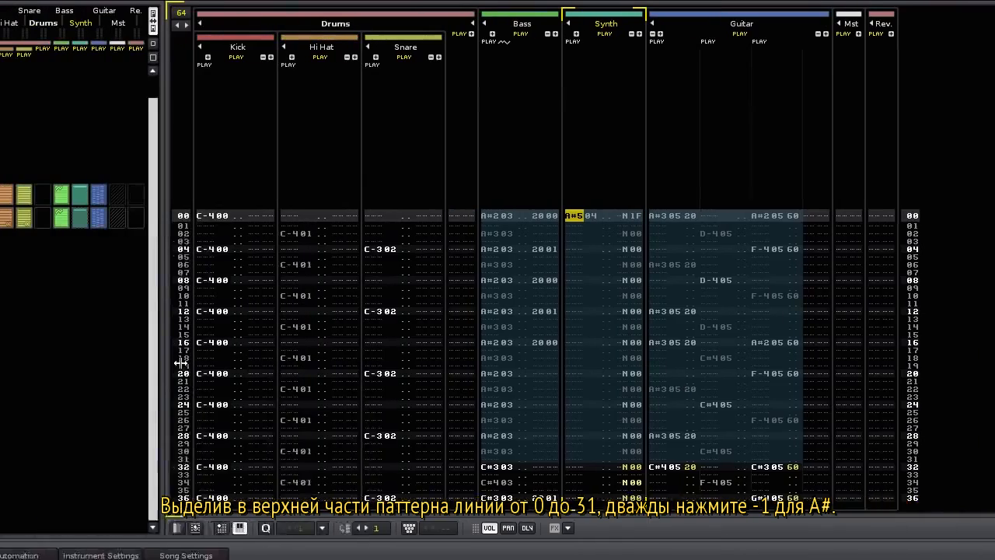
key(space)
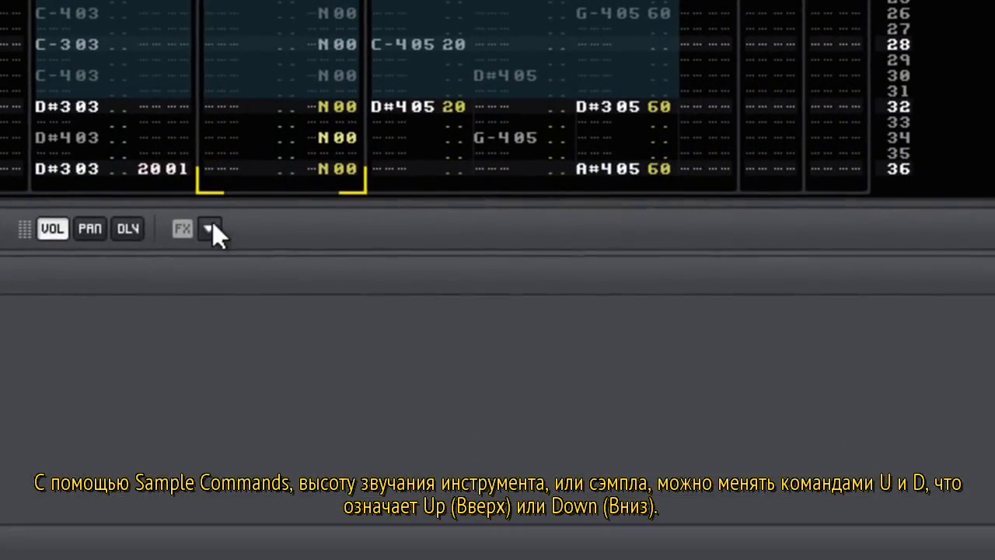
click(676, 528)
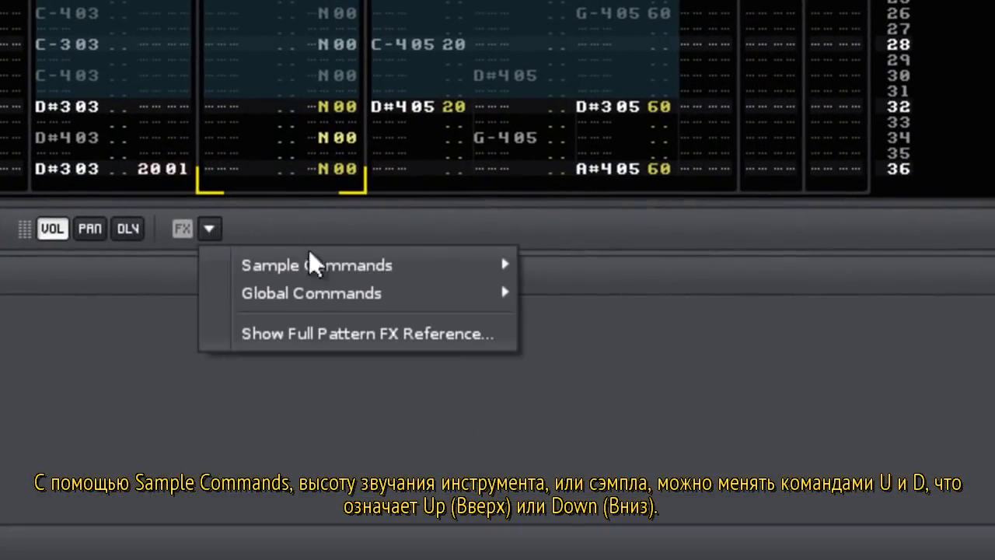
mouse_move(399, 268)
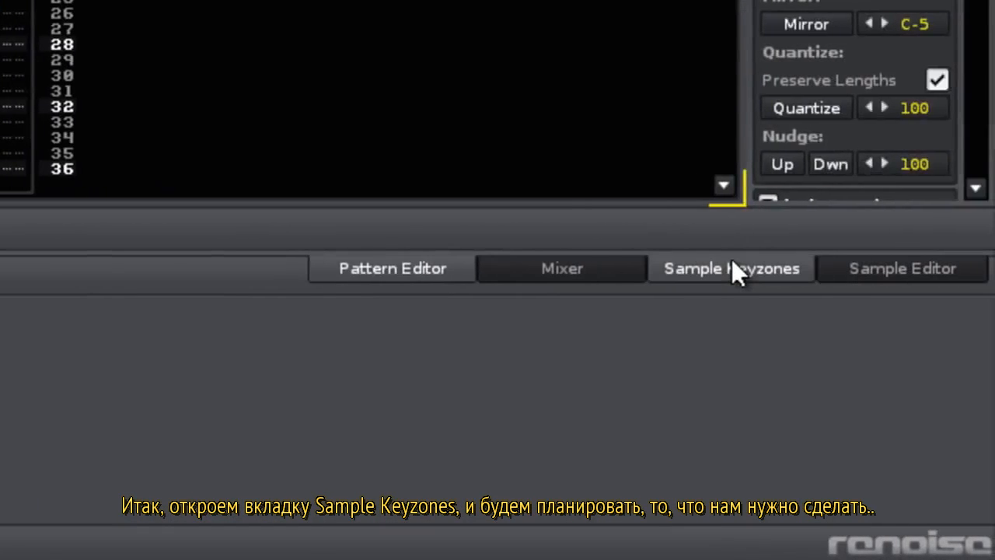
click(732, 264)
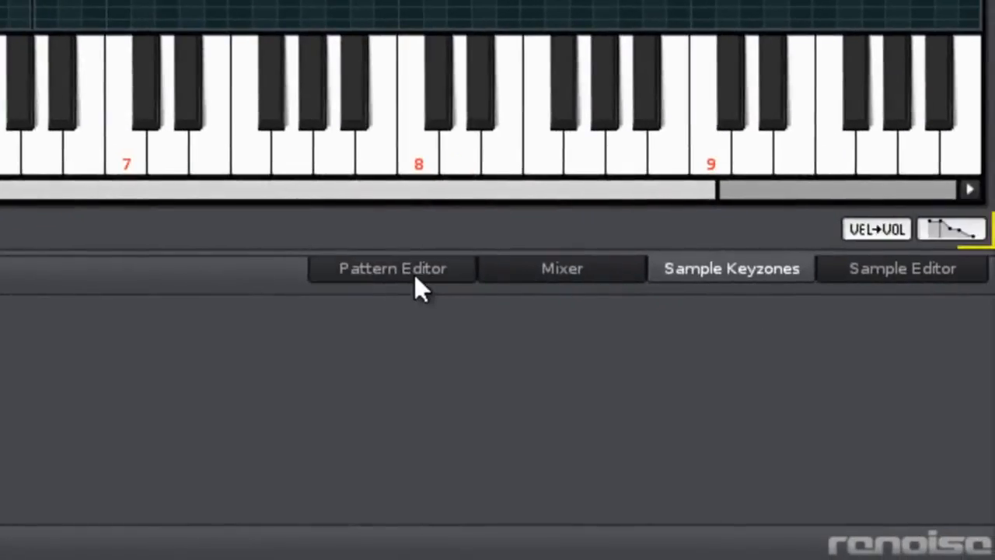
click(414, 274)
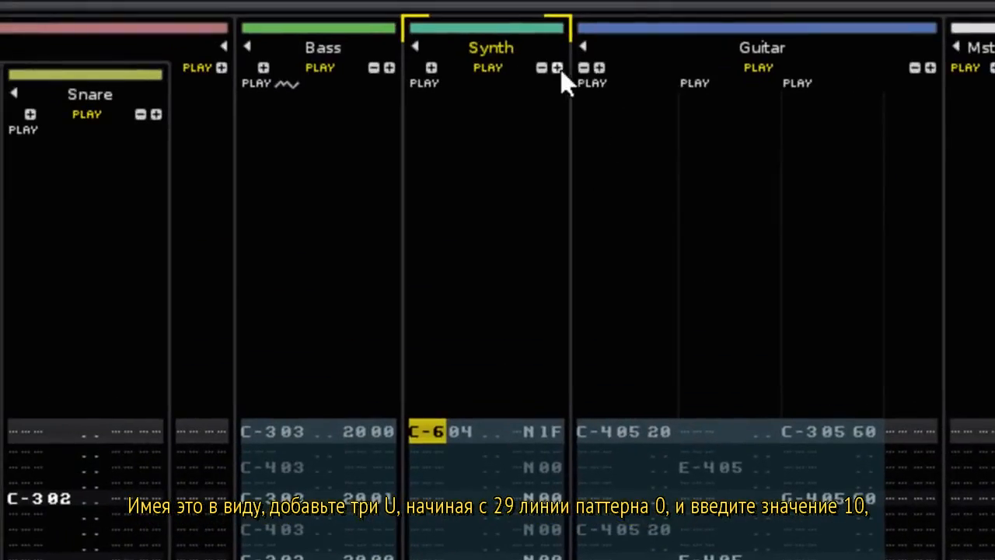
Add a Synth effect column and enter slide-ups U10, U00, U00 on lines 29–31.
click(559, 68)
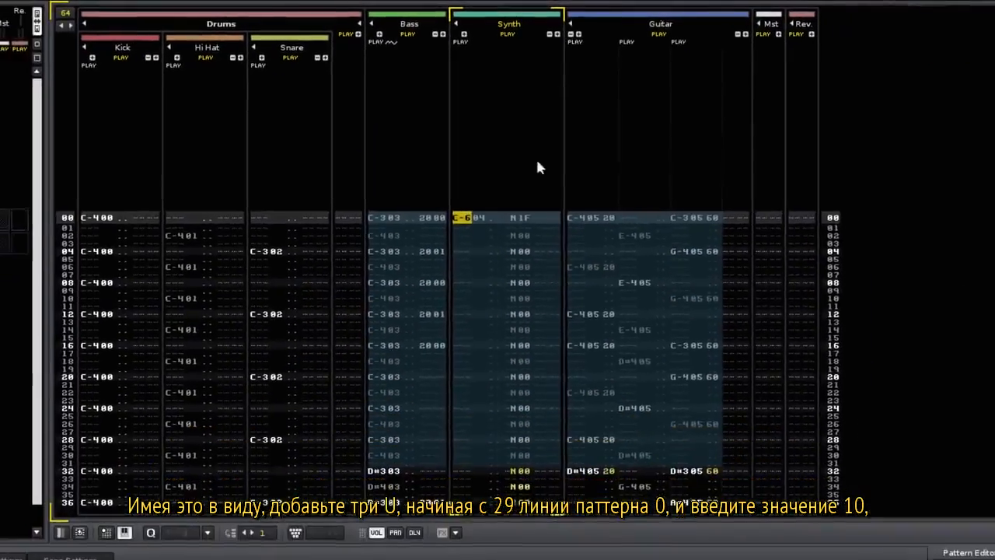
key(F11)
key(Right)
key(Right)
key(Right)
key(Right)
key(Right)
key(Right)
key(Right)
key(Right)
key(Right)
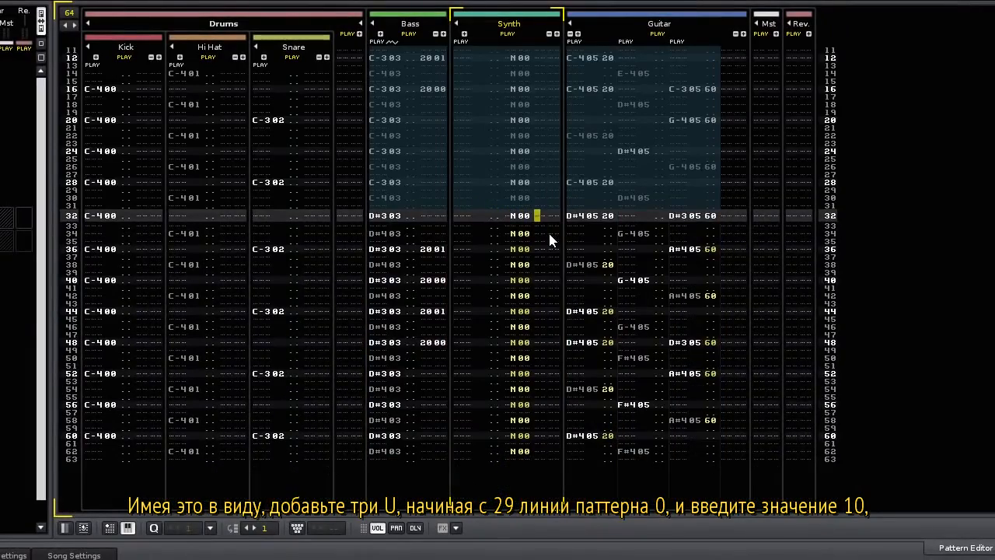
key(Up)
key(Up)
key(Up)
text(uuu)
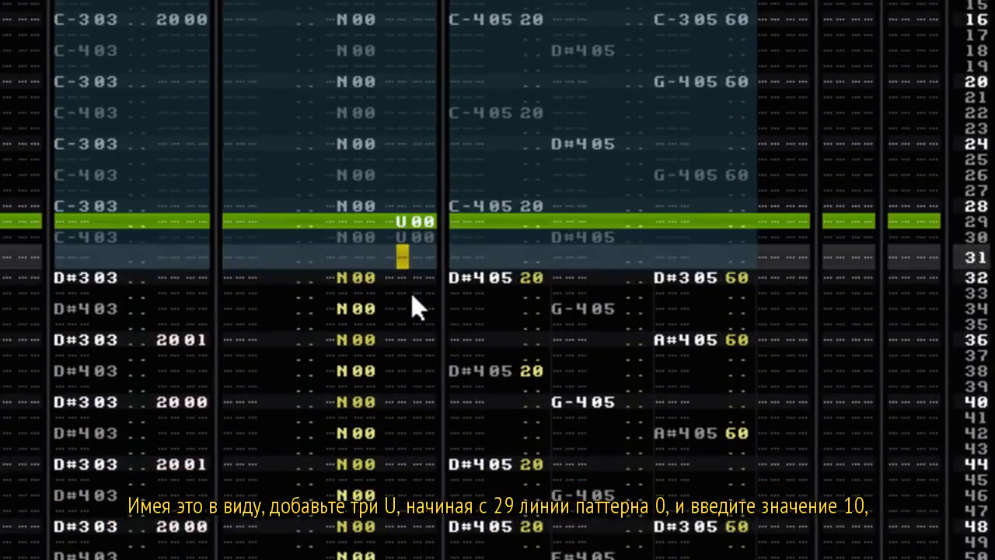
key(Up)
key(Up)
key(Up)
key(Right)
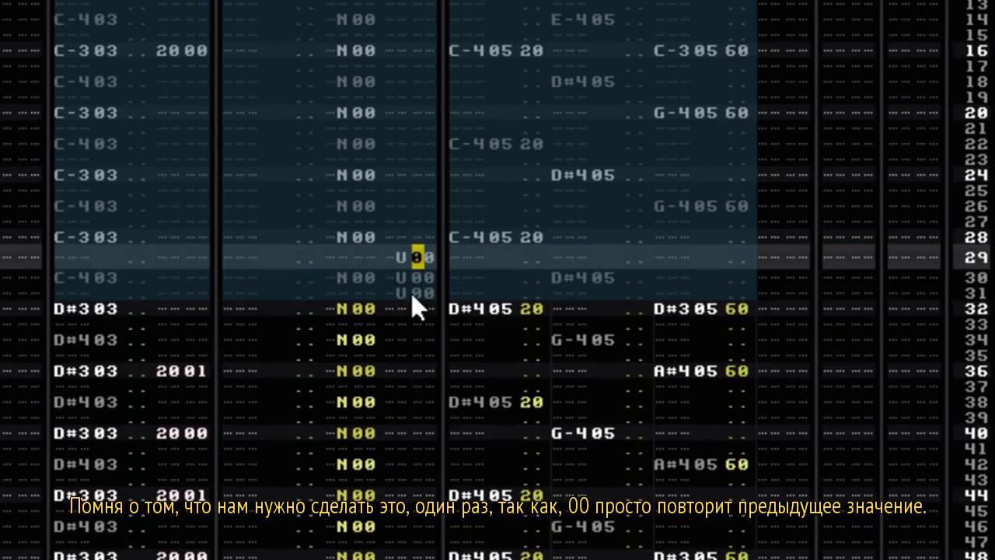
text(1)
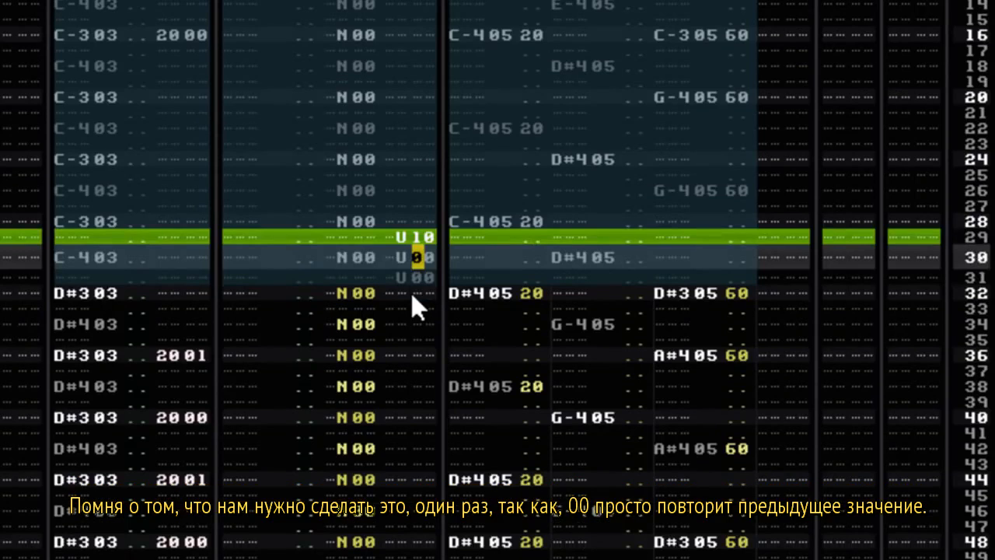
Enter D slide-down commands on lines 59–63 of the Synth effect column.
key(End)
key(Up)
key(Up)
key(Up)
key(Up)
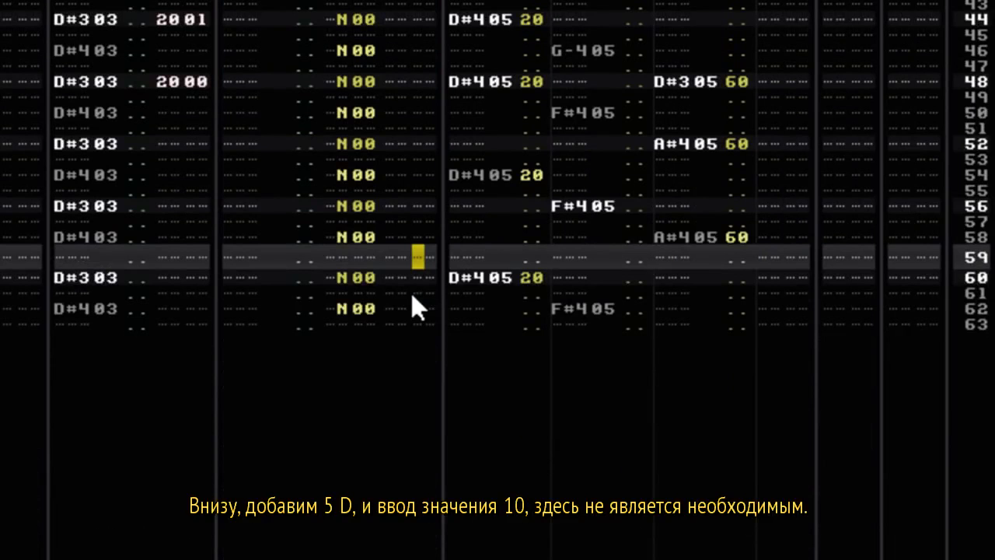
key(Left)
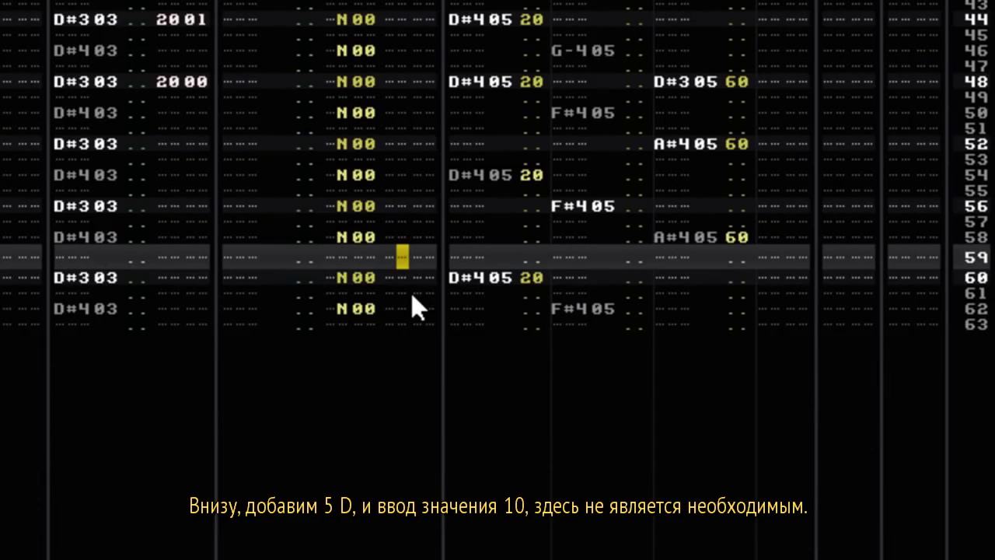
text(ddddd)
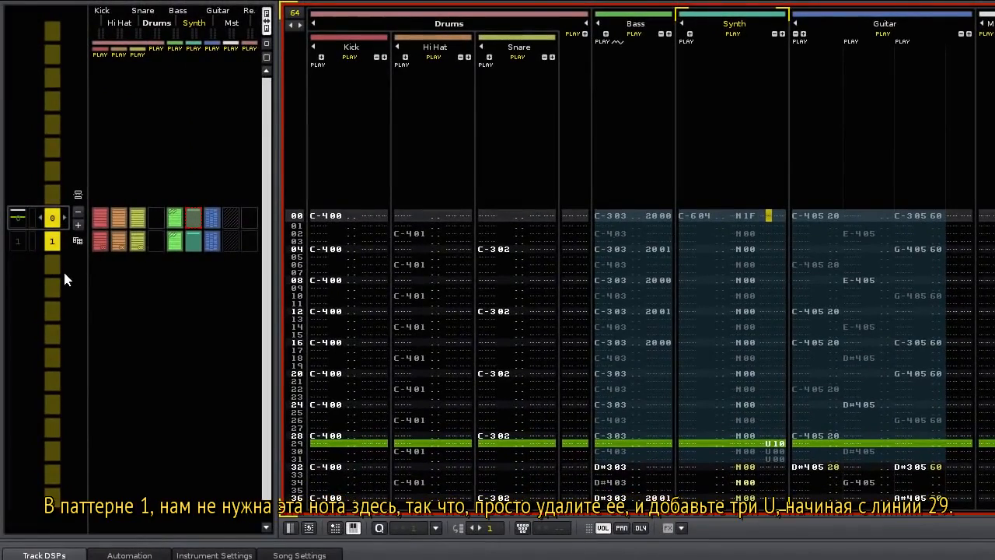
scroll(65, 278, down, 1)
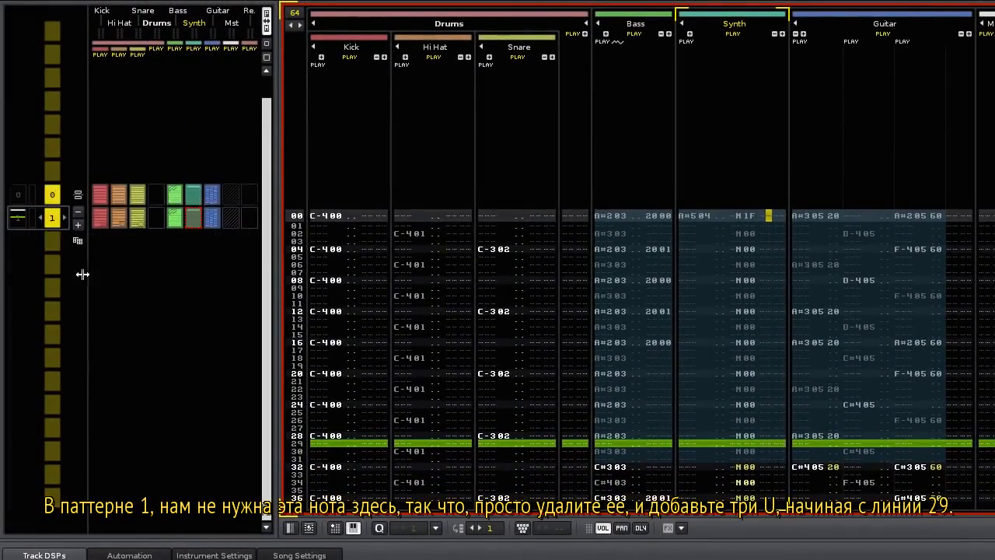
Delete pattern 1's line-00 A#5 Synth note, add U slides on lines 29–31 and D U D U at the end.
click(687, 215)
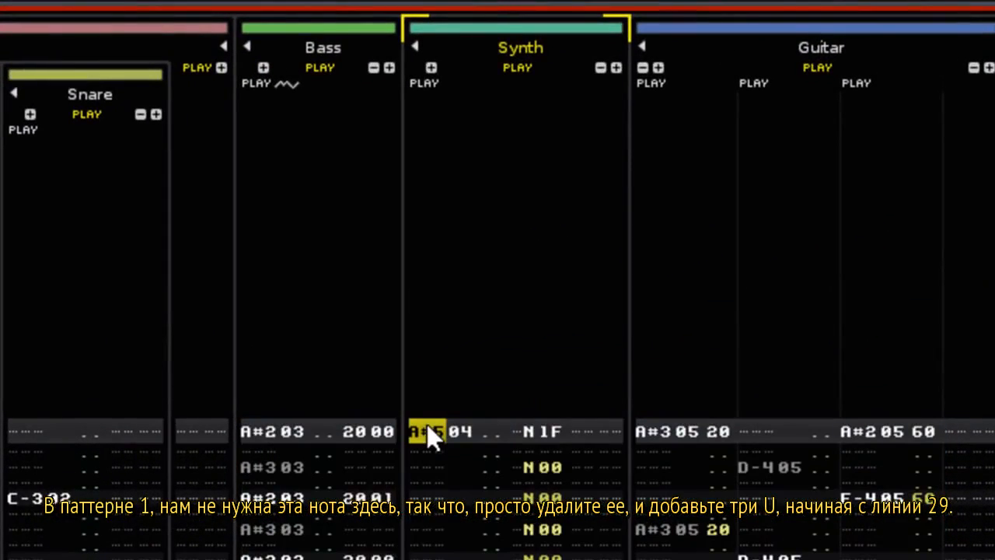
key(Delete)
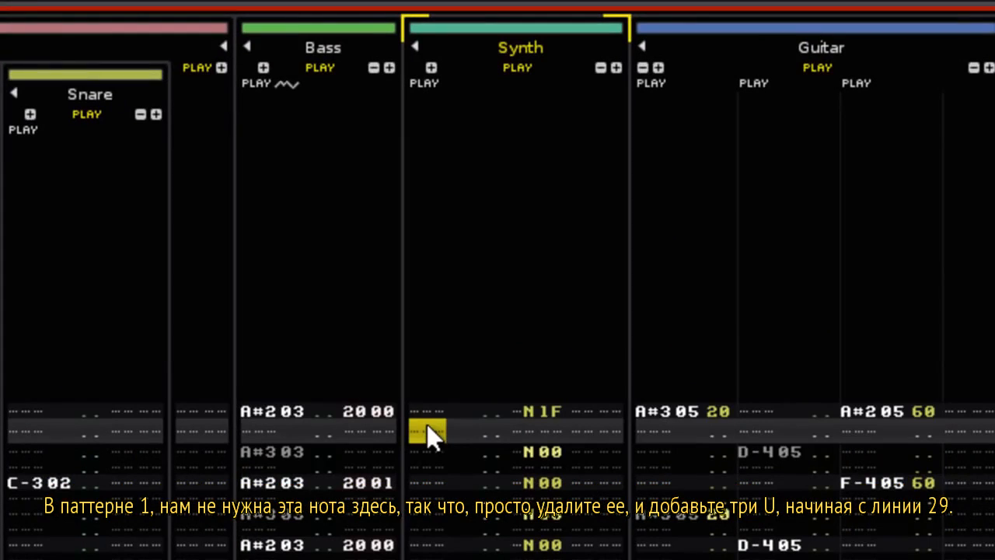
key(F11)
key(Right)
key(Right)
key(Right)
key(Right)
key(Right)
key(Right)
key(Right)
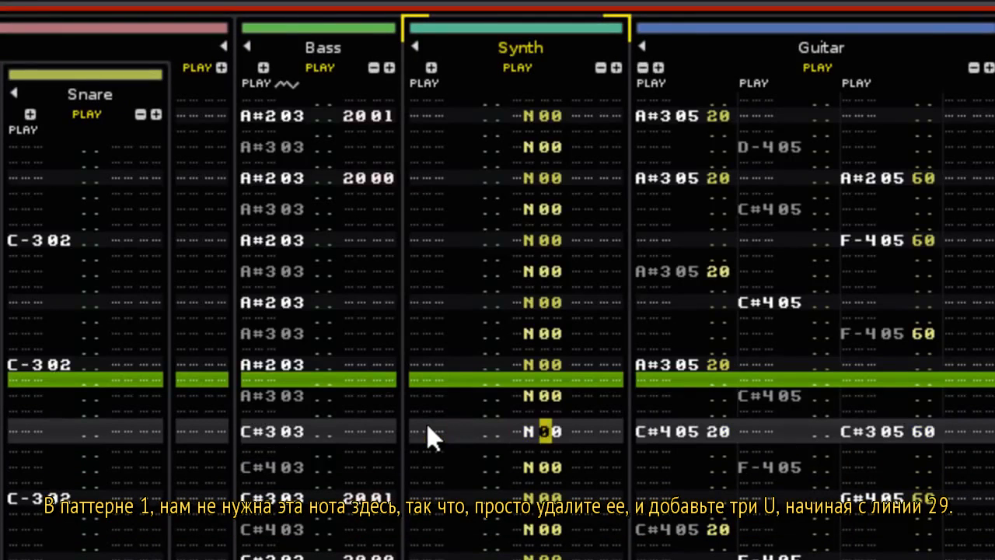
key(Right)
key(Right)
key(Right)
key(Up)
key(Up)
key(Up)
text(u)
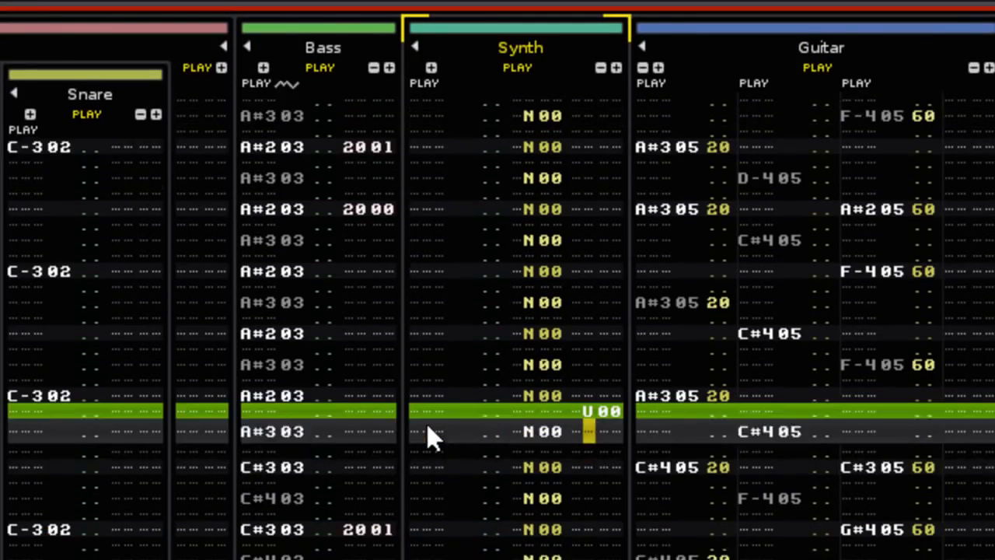
text(uu)
key(End)
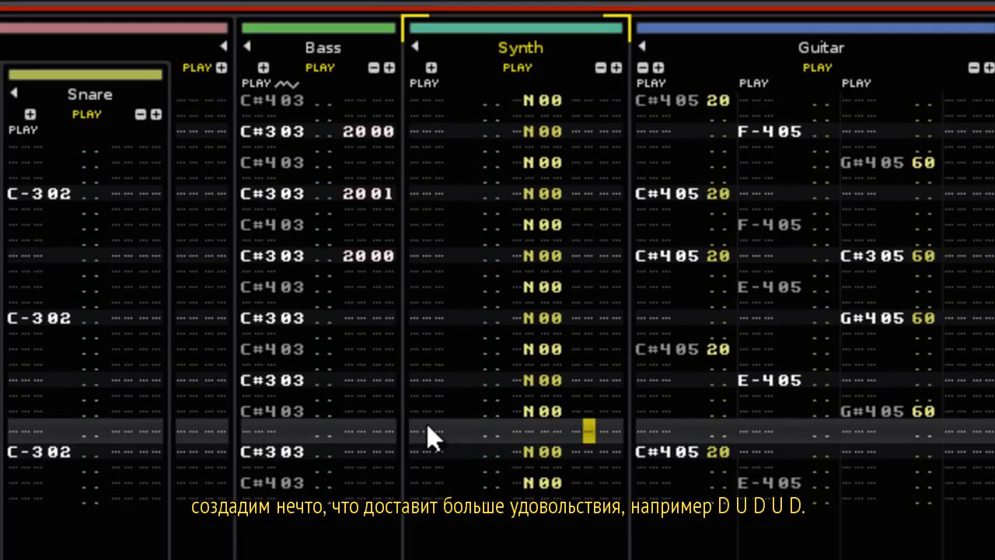
text(dudu)
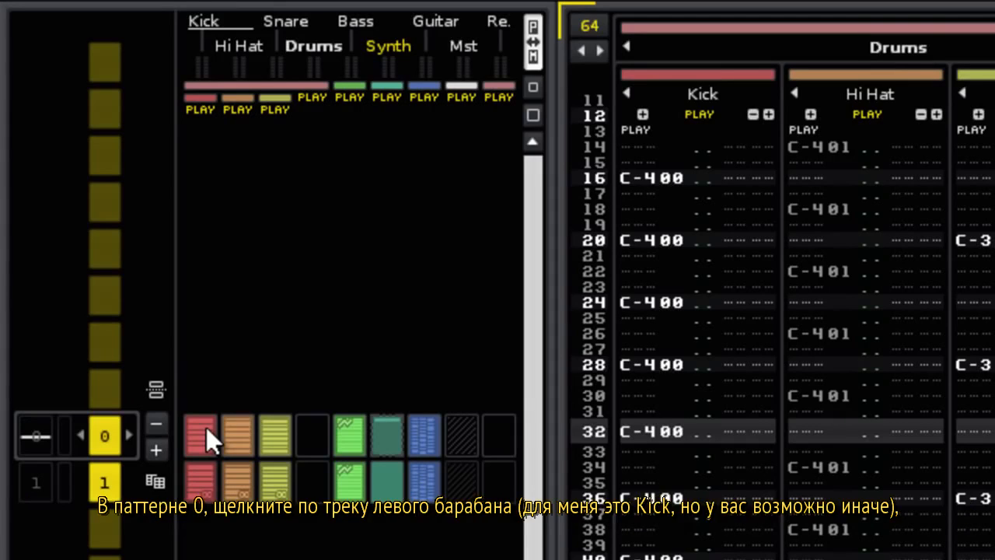
Select pattern 0's Kick, Hi Hat and Snare clips and copy them into a new drums-only pattern.
click(206, 427)
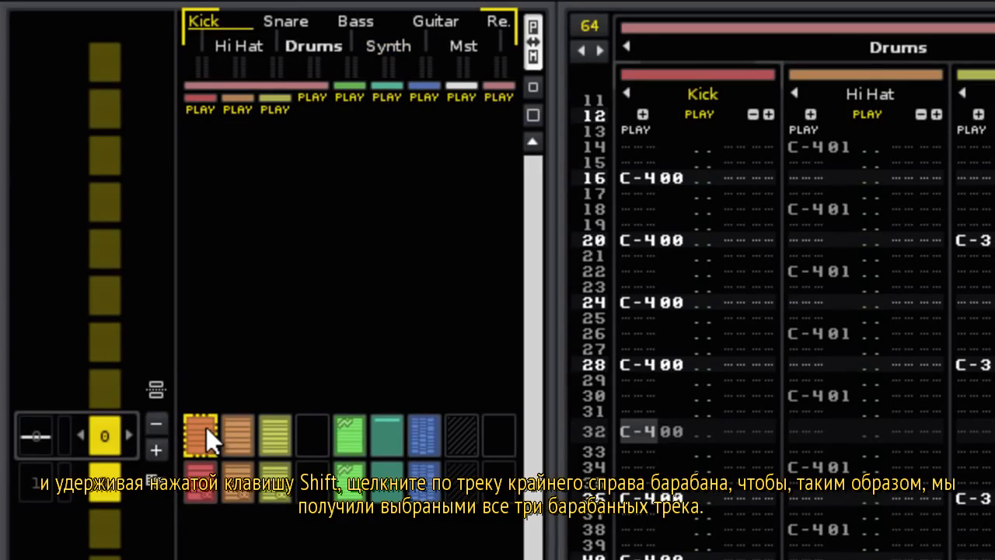
shift+click(274, 434)
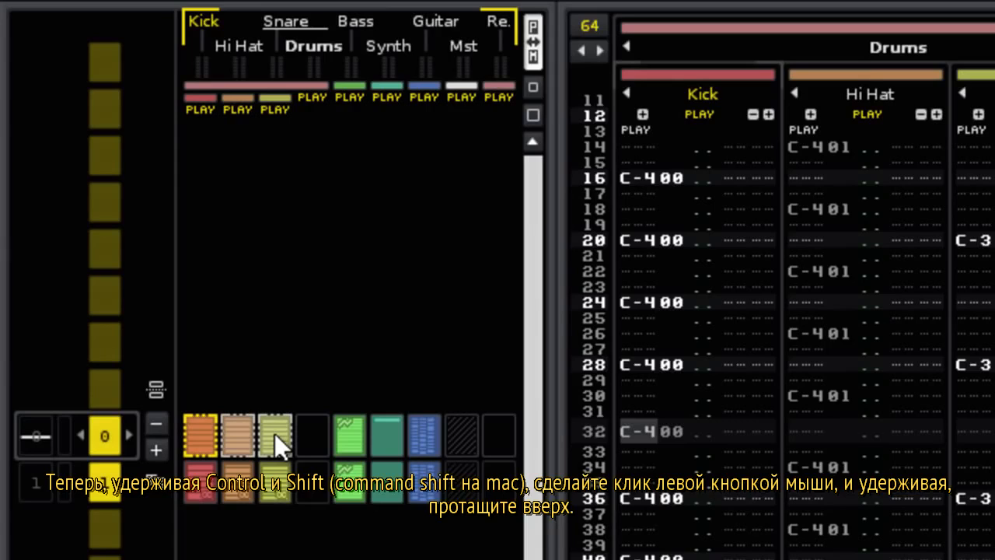
drag(274, 433, 274, 394)
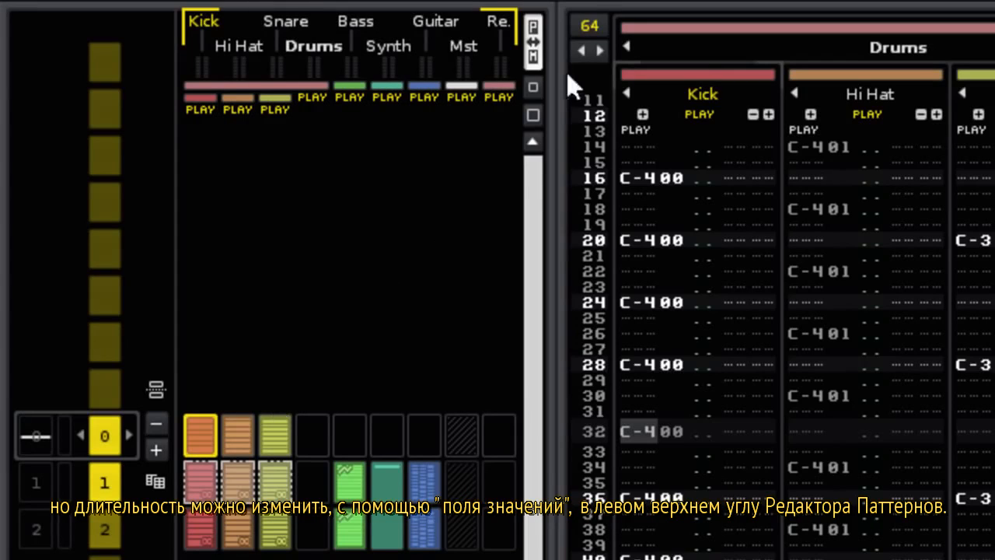
Set the intro pattern's length to 32 lines and start playback.
click(594, 25)
text(32)
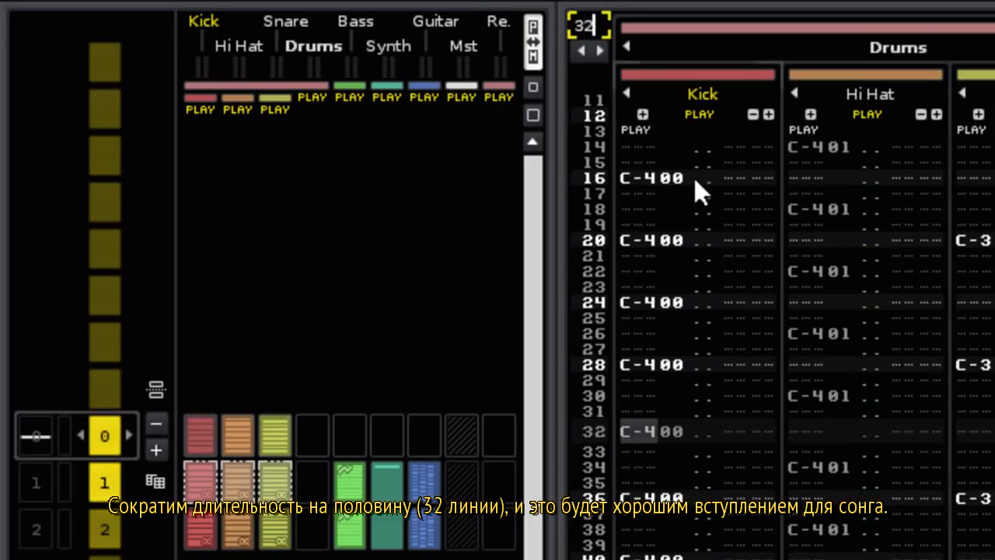
key(Return)
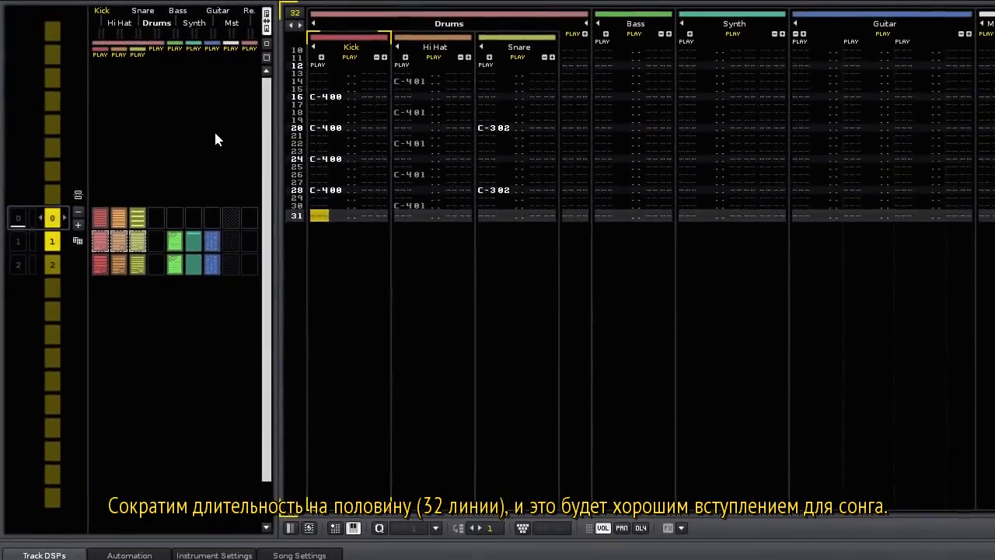
key(space)
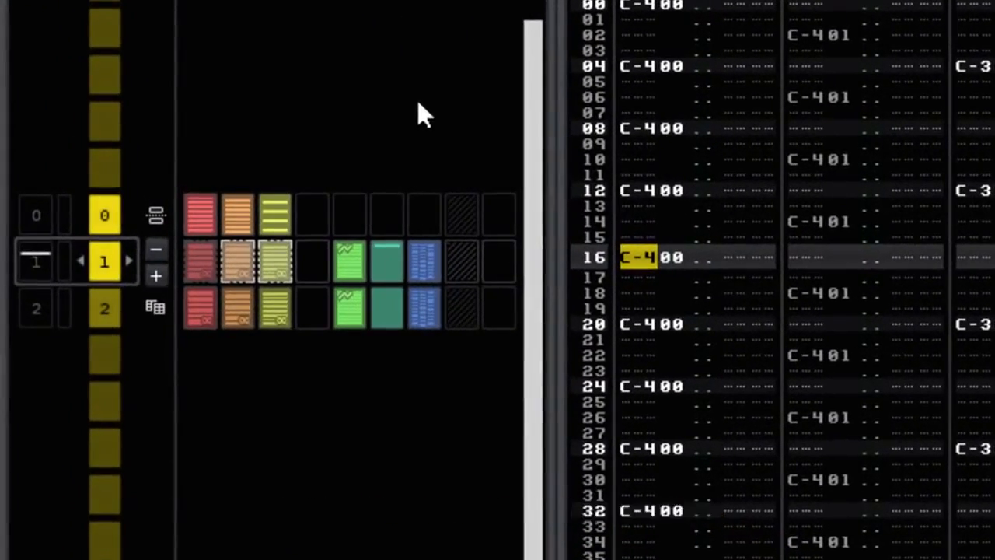
Add two sequence slots and set them to play patterns 3 and 4.
click(159, 272)
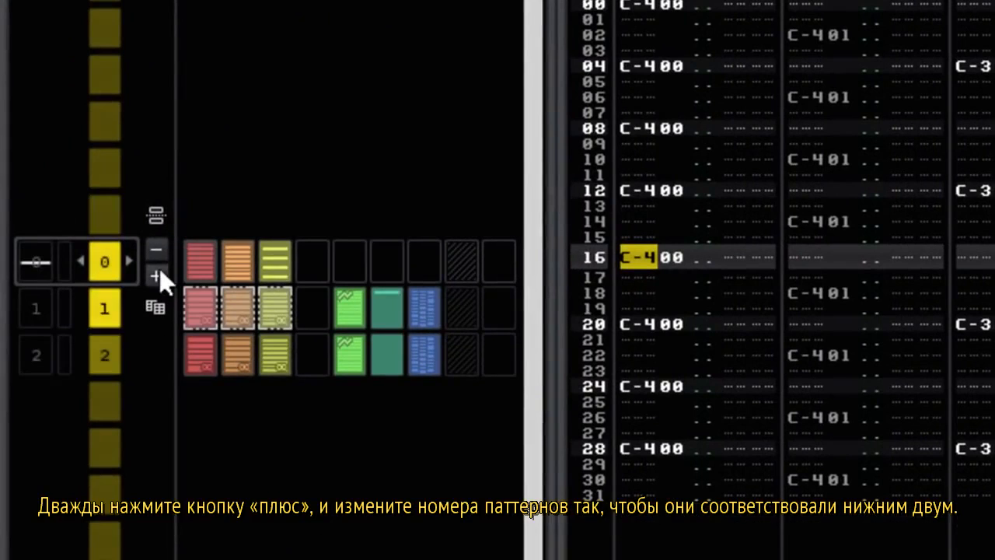
click(159, 269)
click(130, 260)
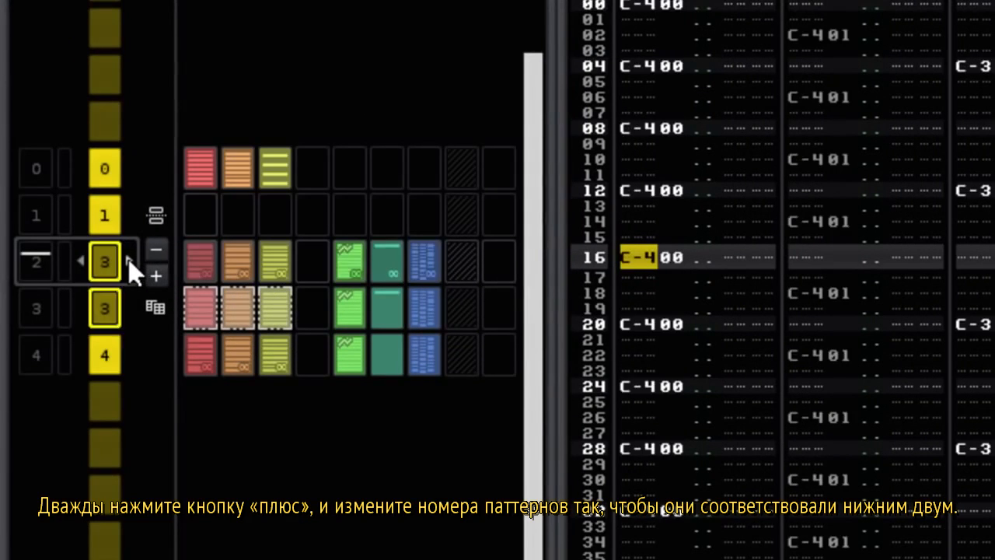
click(129, 260)
key(Up)
click(129, 260)
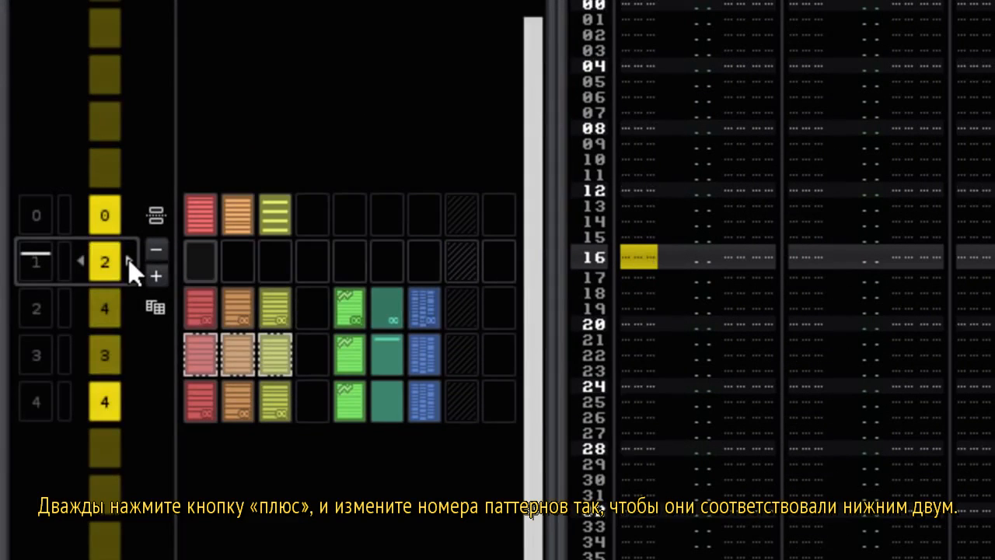
click(129, 261)
Mute the Synth and Guitar matrix clips in the first 3–4 pair and audition the Guitar track muted.
middle_click(383, 265)
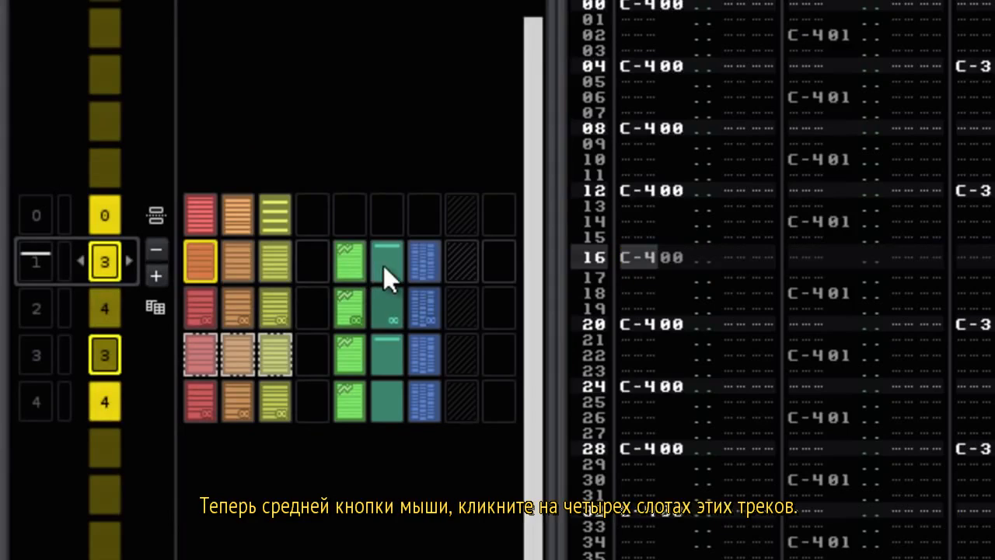
middle_click(421, 309)
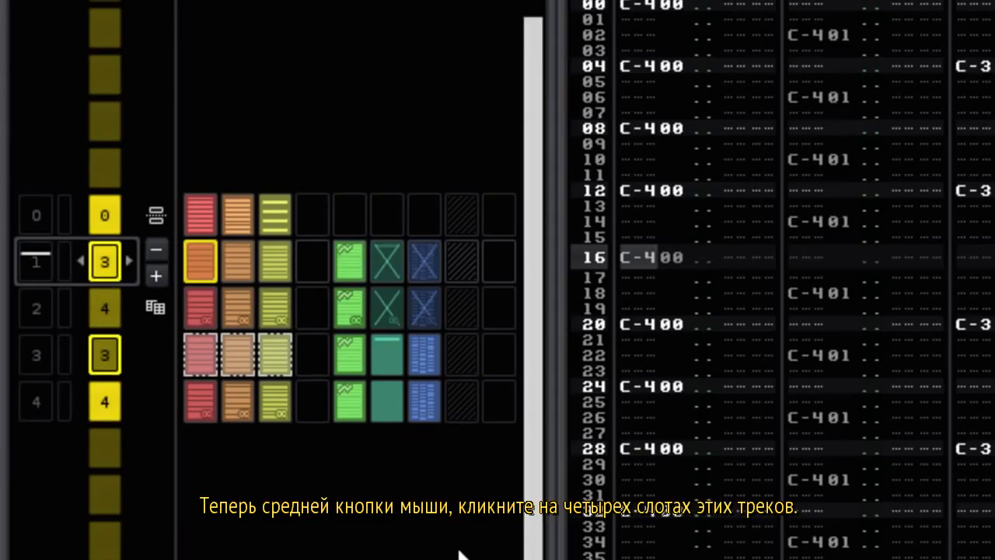
scroll(184, 502, up, 1)
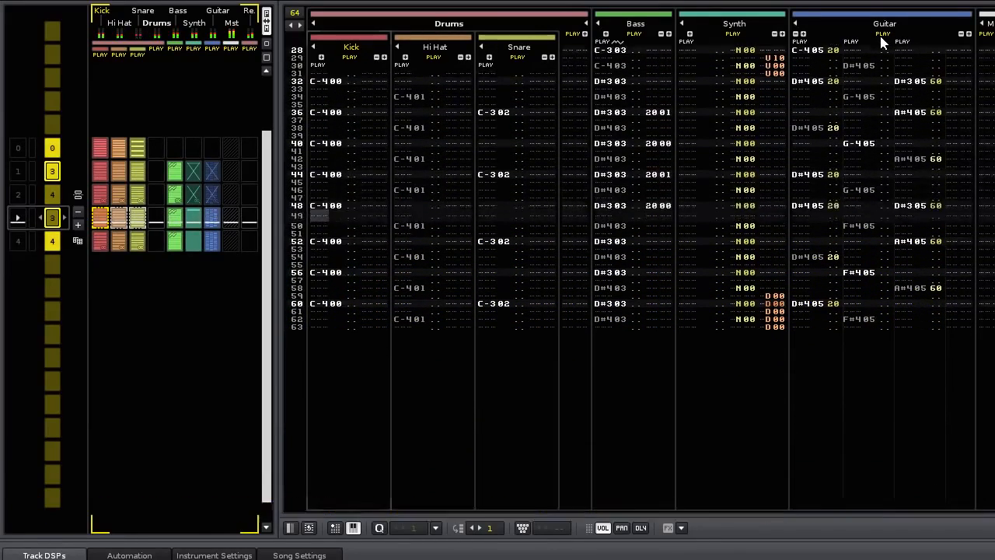
click(883, 35)
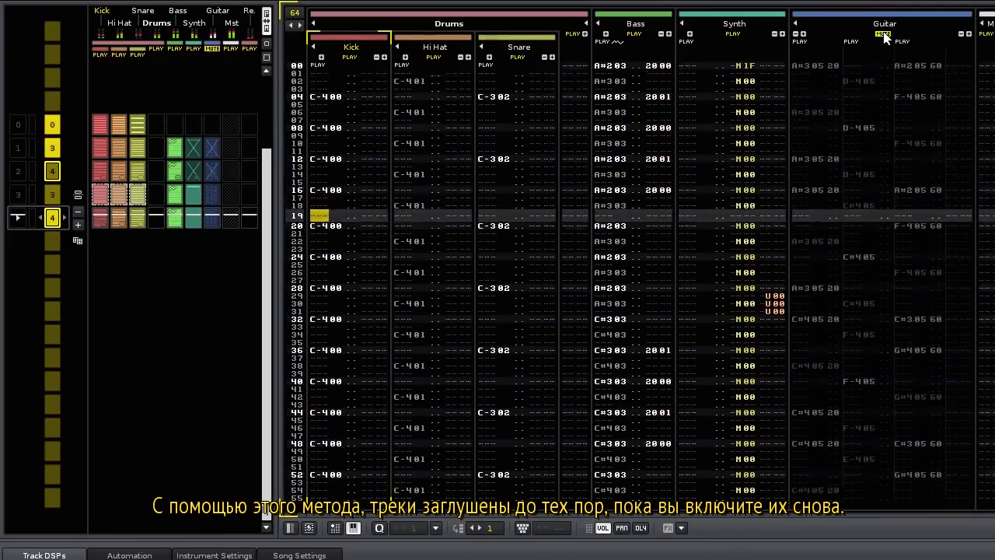
click(884, 35)
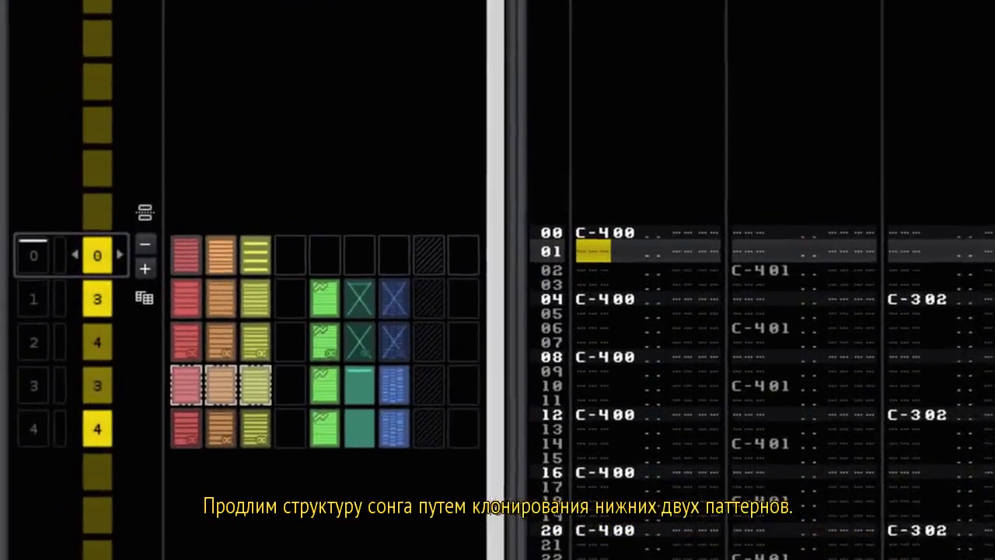
Clone the last two sequence patterns and drag the first clone ahead of the second.
scroll(163, 351, down, 3)
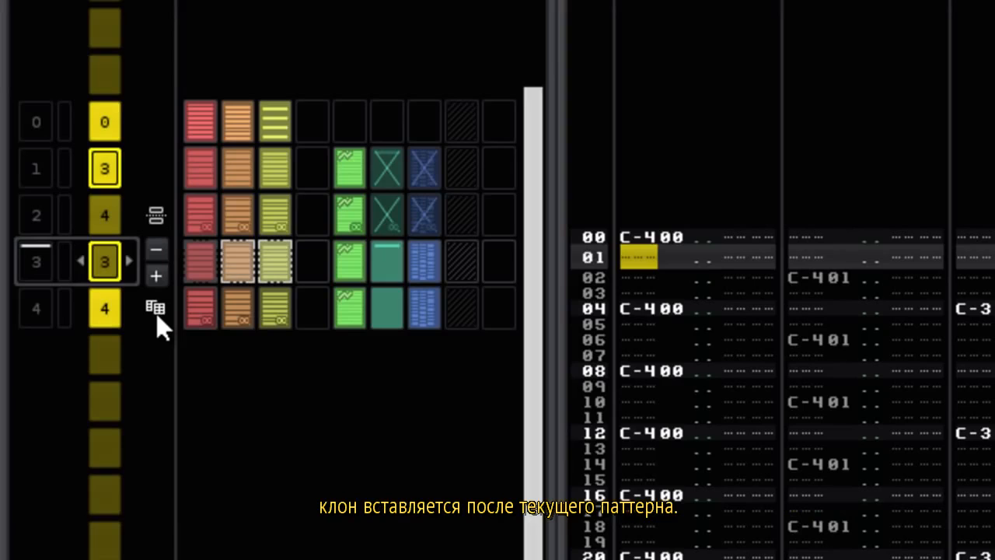
click(156, 309)
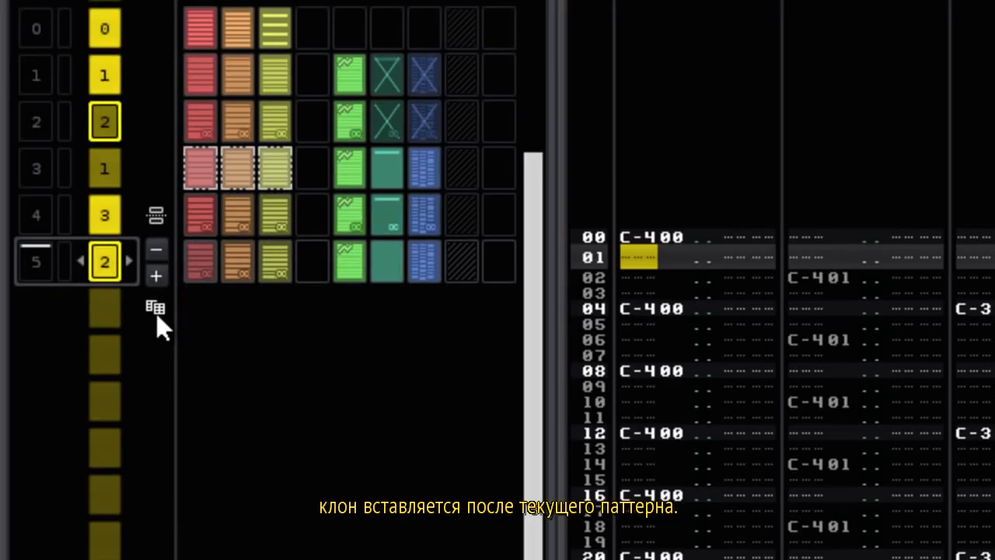
click(156, 313)
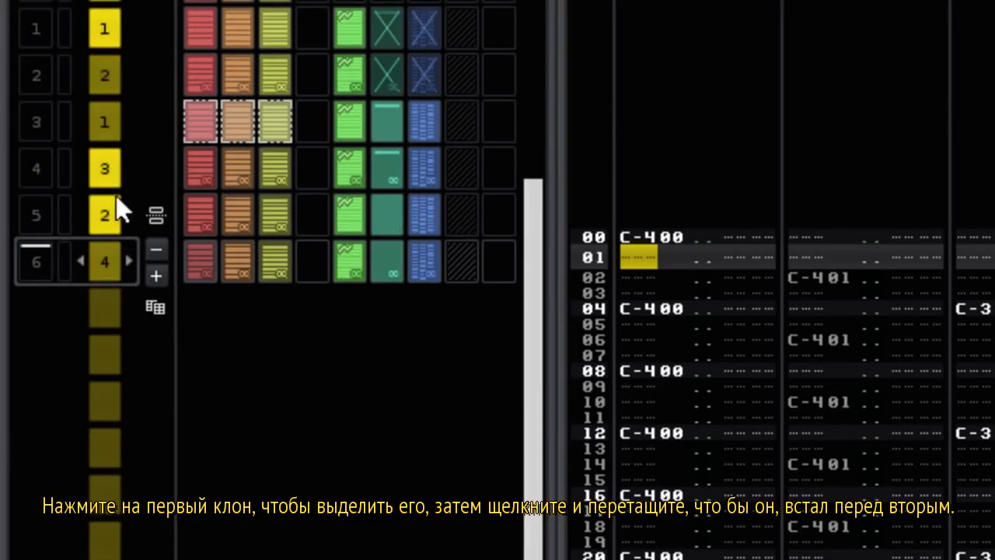
drag(110, 164, 122, 245)
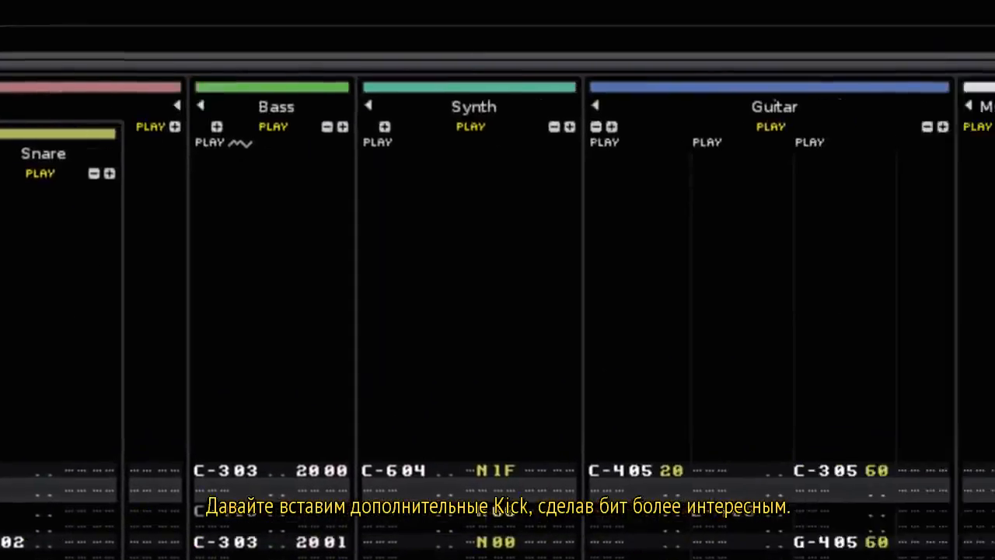
Select the Kick instrument and record an extra kick note near the first pattern's end.
key(Return)
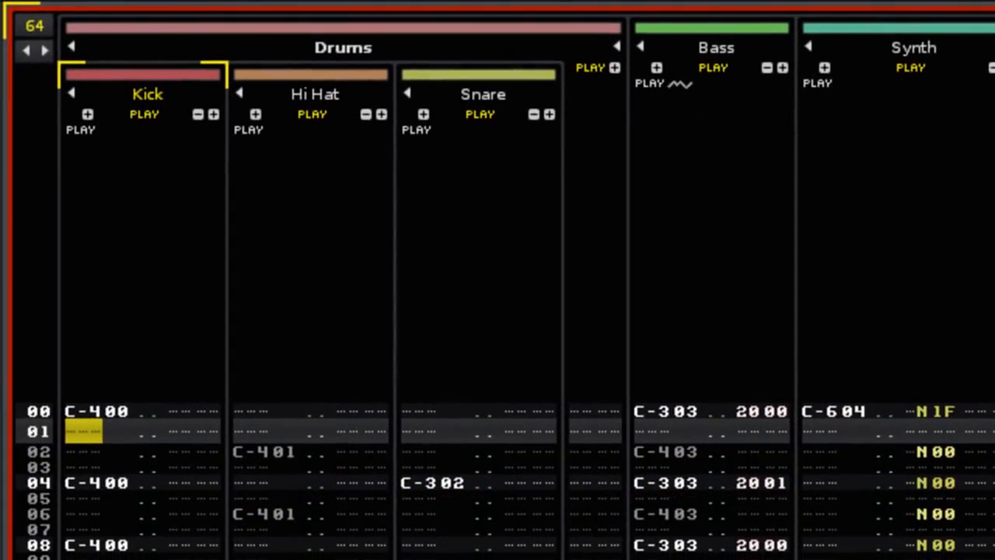
key(Down)
key(Down)
key(Down)
key(Down)
key(Down)
key(Down)
key(Down)
key(Down)
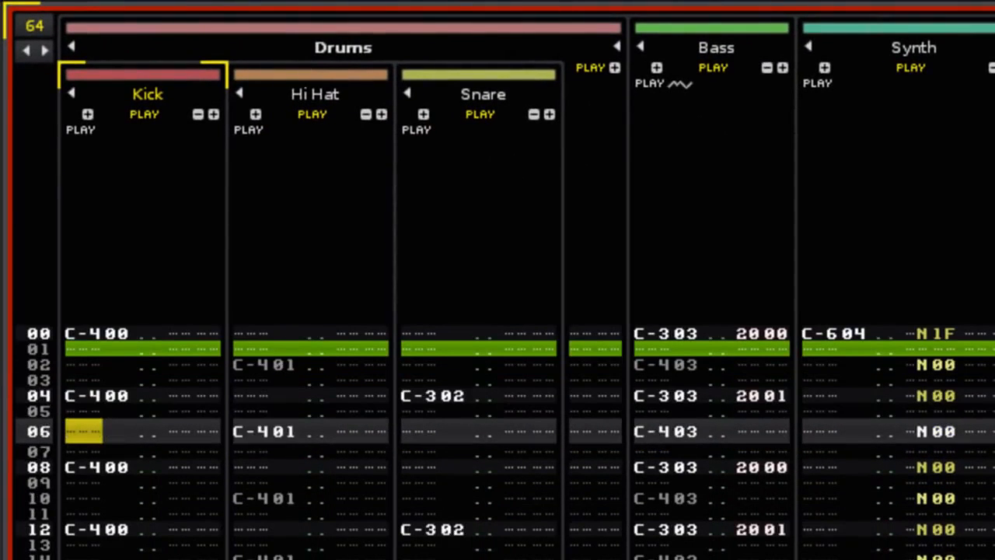
key(Down)
key(Down)
key(Down)
key(Down)
key(Down)
key(Down)
key(Down)
key(Down)
key(Down)
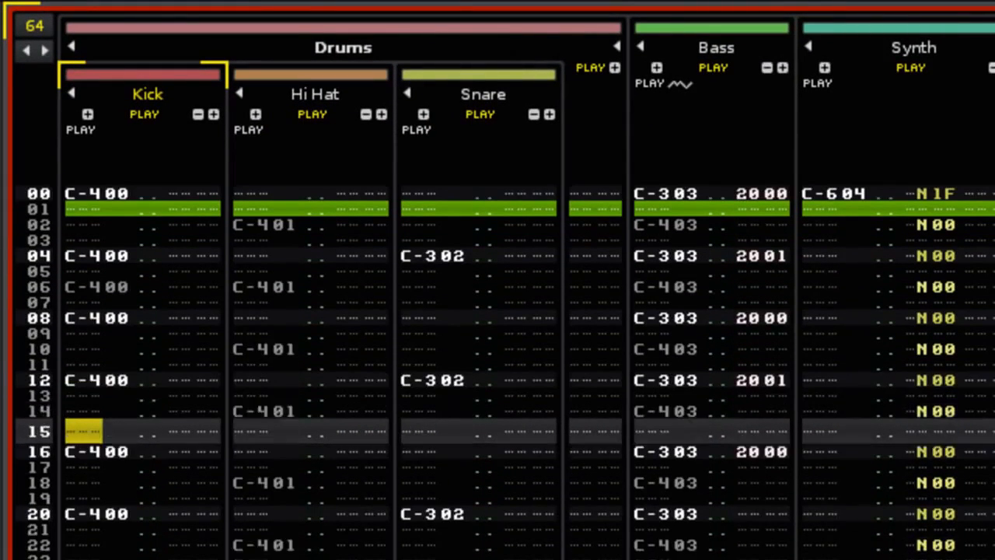
key(Down)
key(Down)
key(Down)
key(Down)
key(Down)
key(Down)
key(Down)
key(Down)
key(Down)
key(Down)
key(Down)
key(Down)
key(Down)
key(Down)
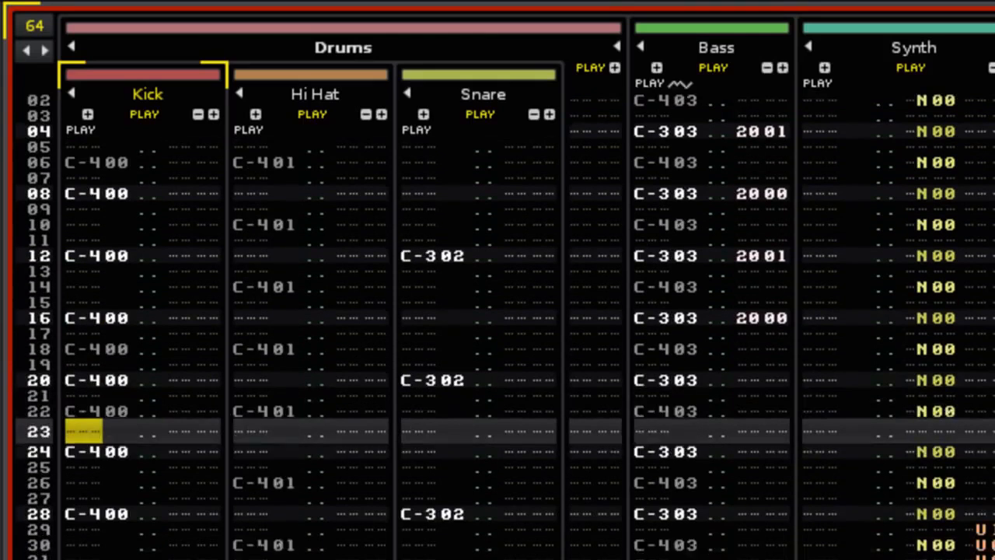
key(Down)
key(Down)
key(Down)
key(Down)
key(Down)
key(Down)
key(Down)
key(Down)
key(Down)
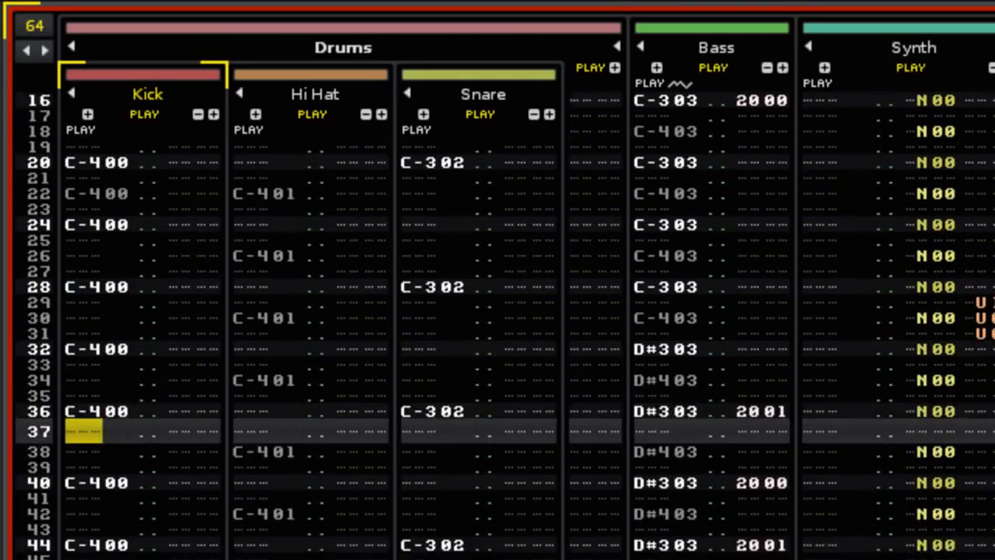
key(Down)
key(Down)
key(Down)
key(Down)
key(Down)
key(Down)
key(Down)
key(Down)
key(Down)
key(Down)
key(Down)
key(Down)
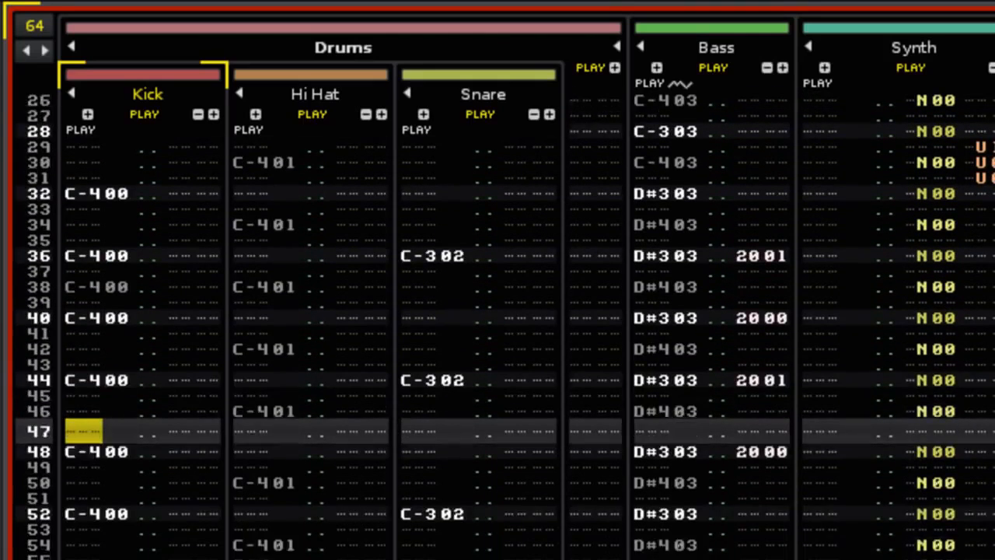
key(Down)
key(z)
key(ctrl+Down)
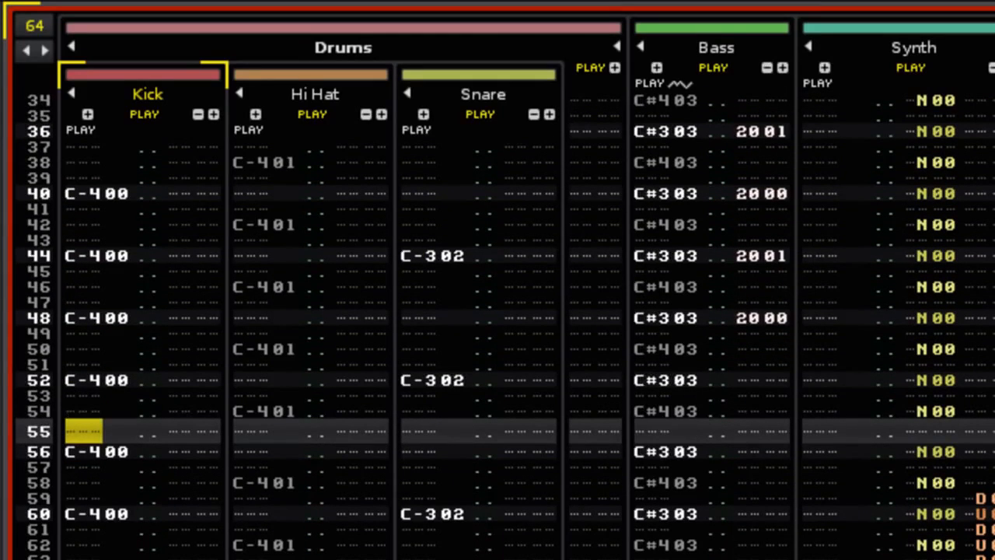
key(space)
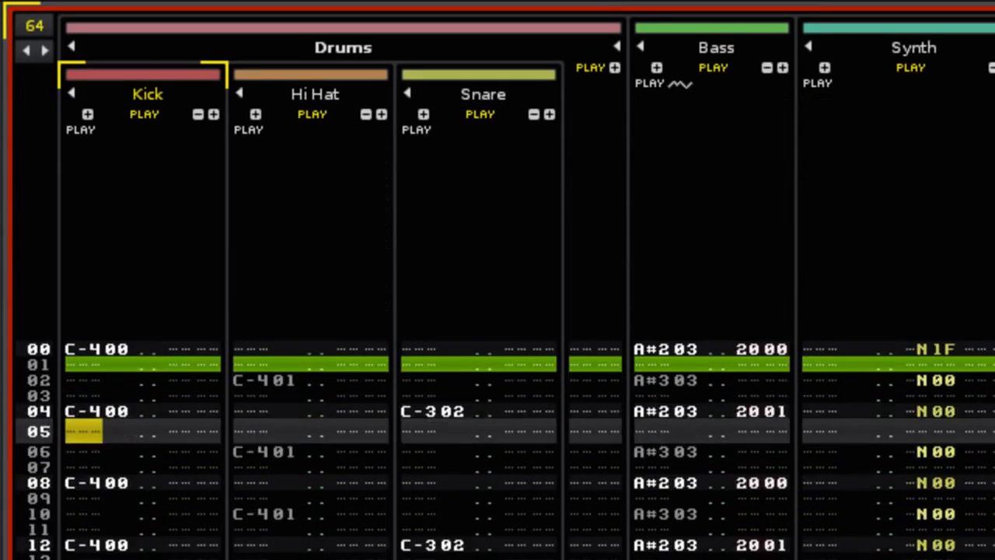
Step down the second pattern entering extra Kick C-4 notes, finishing on row 62.
key(Down)
key(Down)
key(Down)
key(Down)
key(Down)
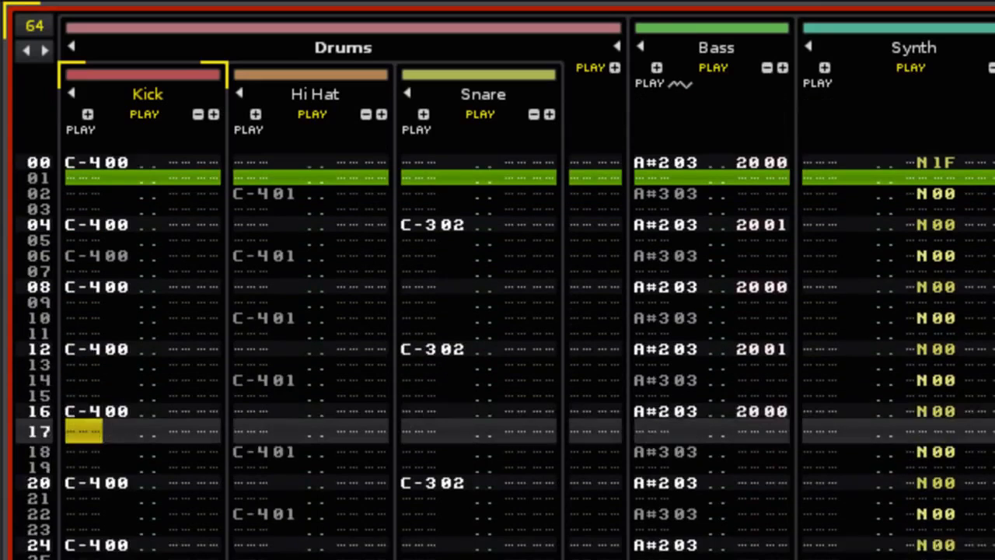
key(z)
key(Down)
key(Down)
key(Down)
key(z)
key(Down)
key(Down)
key(Down)
key(Down)
key(Down)
key(Down)
key(Down)
key(Down)
key(Down)
key(Down)
key(Down)
key(Down)
key(Down)
key(Down)
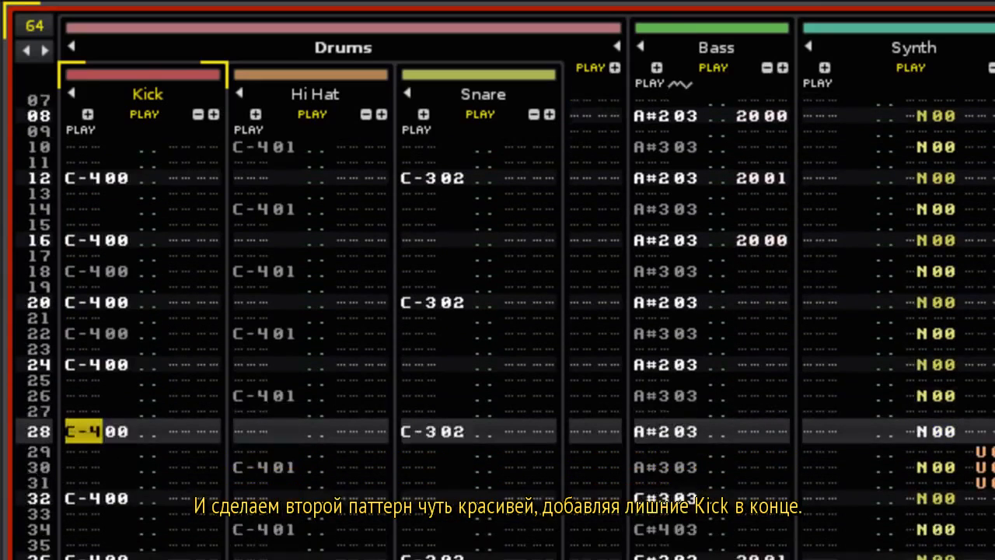
key(Down)
key(z)
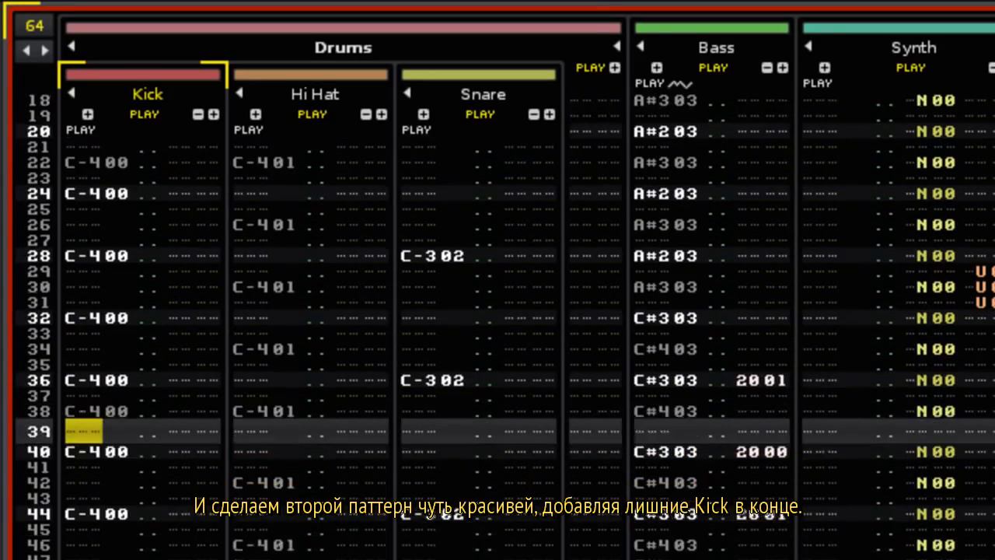
key(Down)
key(Down)
key(Down)
key(Down)
key(Down)
key(Down)
key(Down)
key(Down)
key(Down)
key(Down)
key(Down)
key(z)
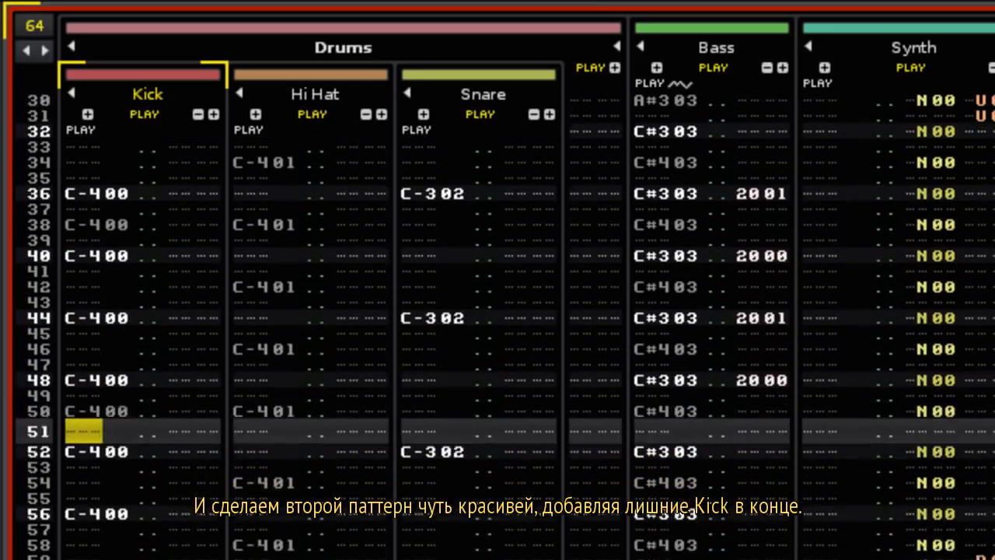
key(Down)
key(Down)
key(Down)
key(z)
key(Down)
key(Down)
key(Down)
key(z)
key(Down)
key(Down)
key(Down)
key(z)
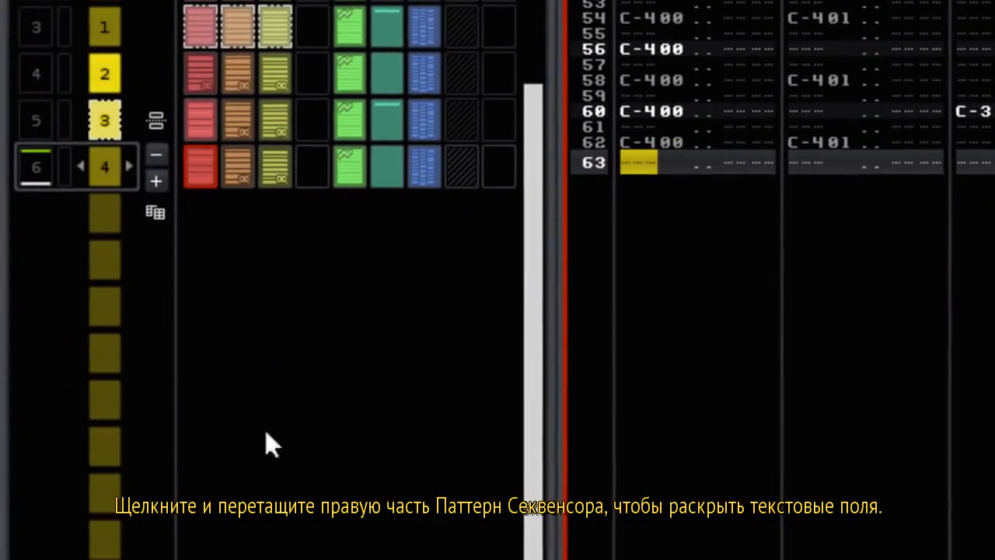
Widen the Pattern Sequencer to check the slot name fields, then narrow it again.
drag(134, 416, 424, 350)
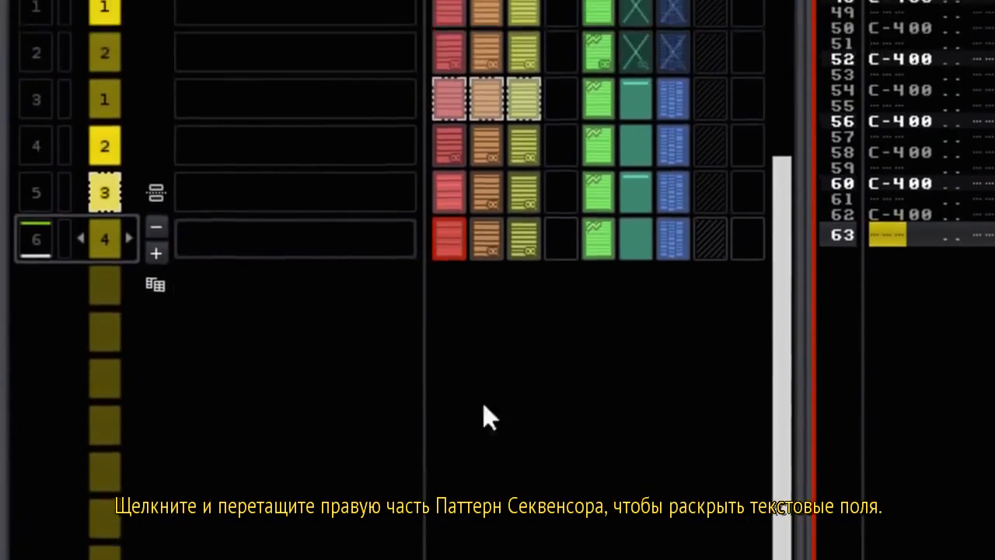
click(238, 181)
text(aaaa)
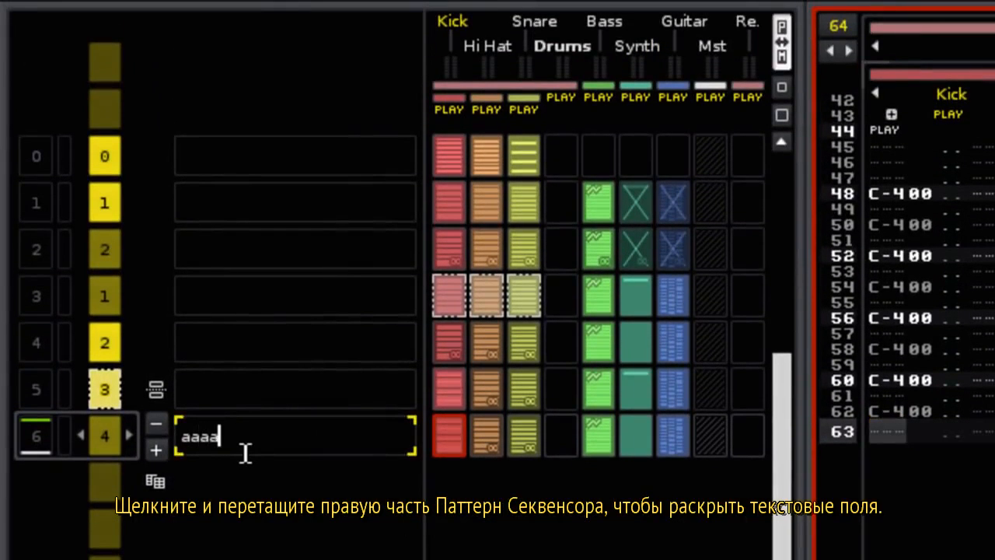
key(BackSpace)
key(BackSpace)
key(BackSpace)
key(BackSpace)
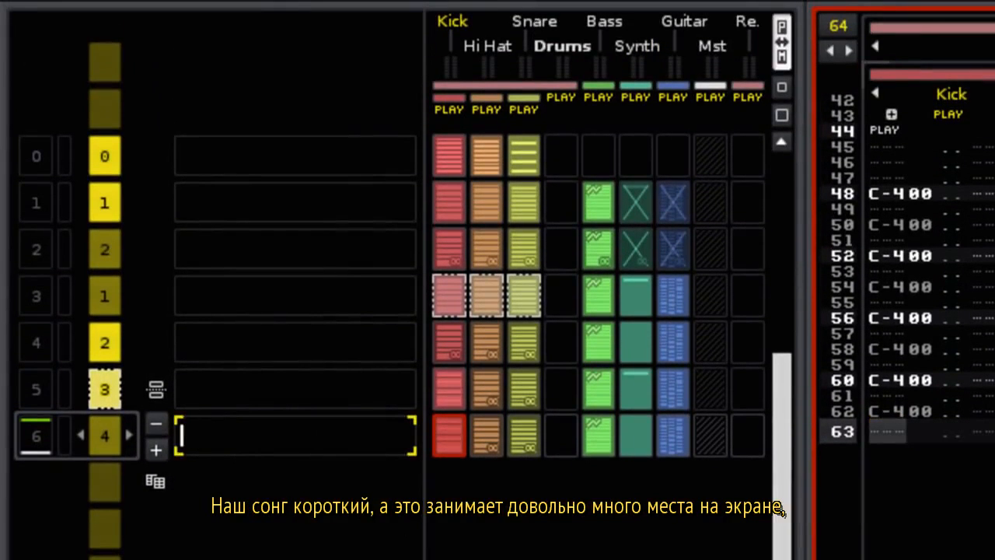
key(Return)
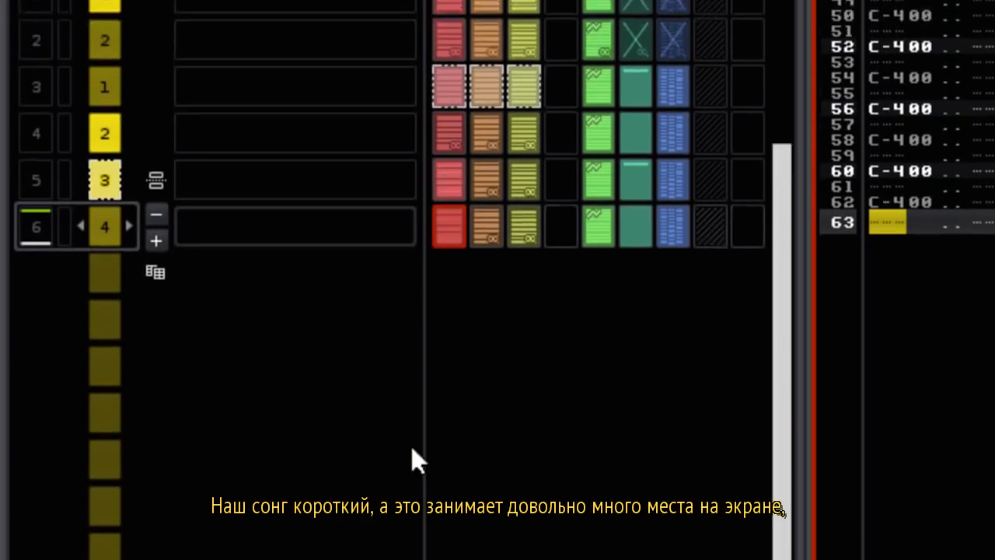
drag(423, 395, 184, 372)
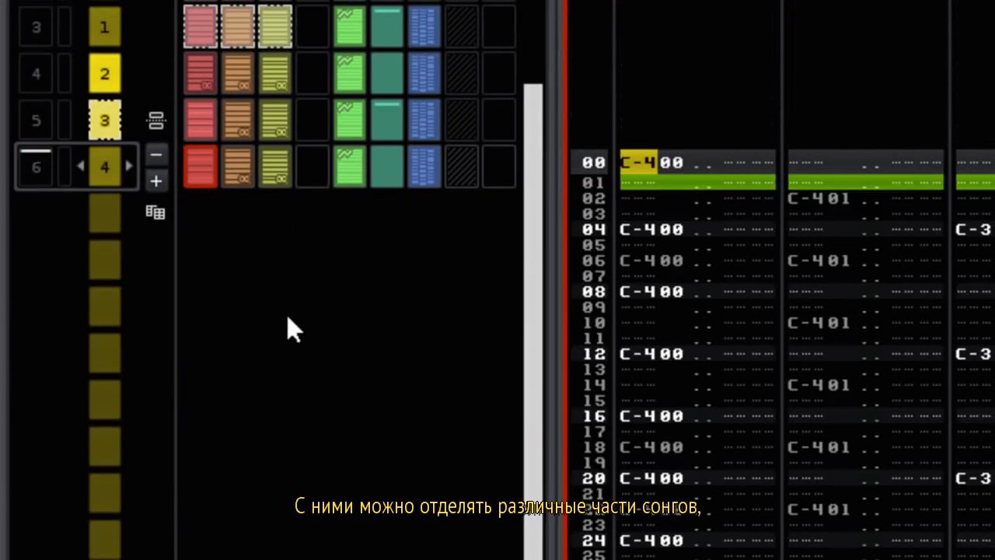
Add sequence section headers named 'Intro' and 'Bass Only'.
scroll(163, 311, up, 3)
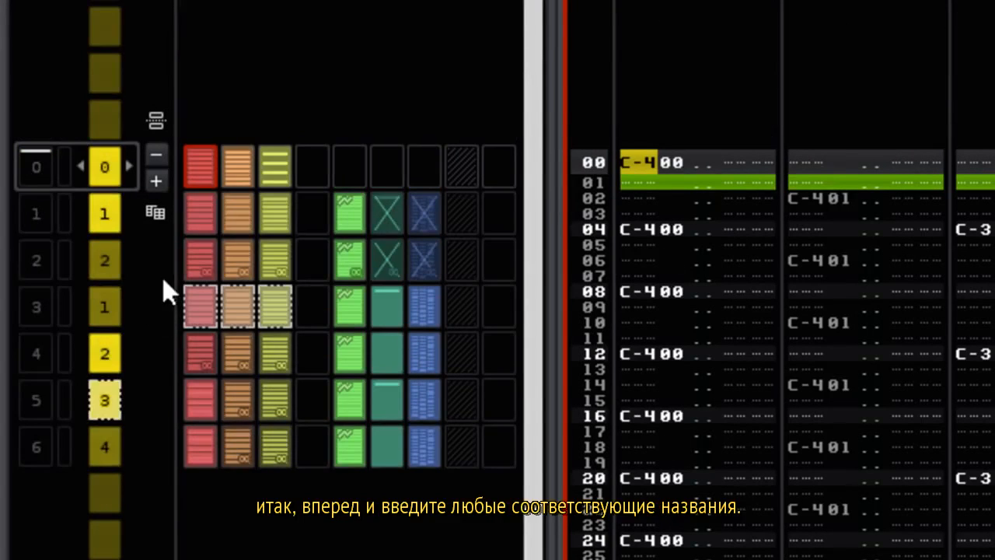
click(155, 119)
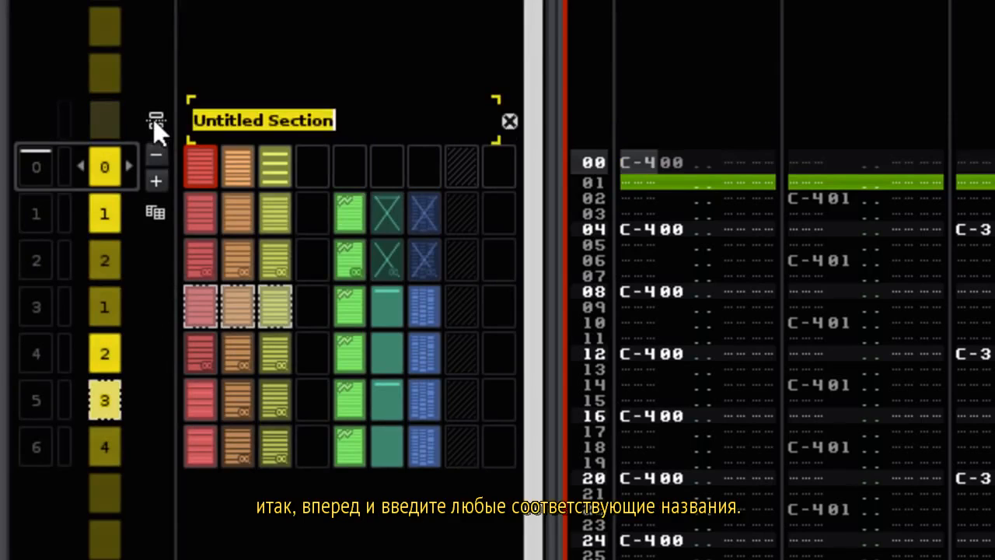
text(Intro)
key(Return)
click(155, 125)
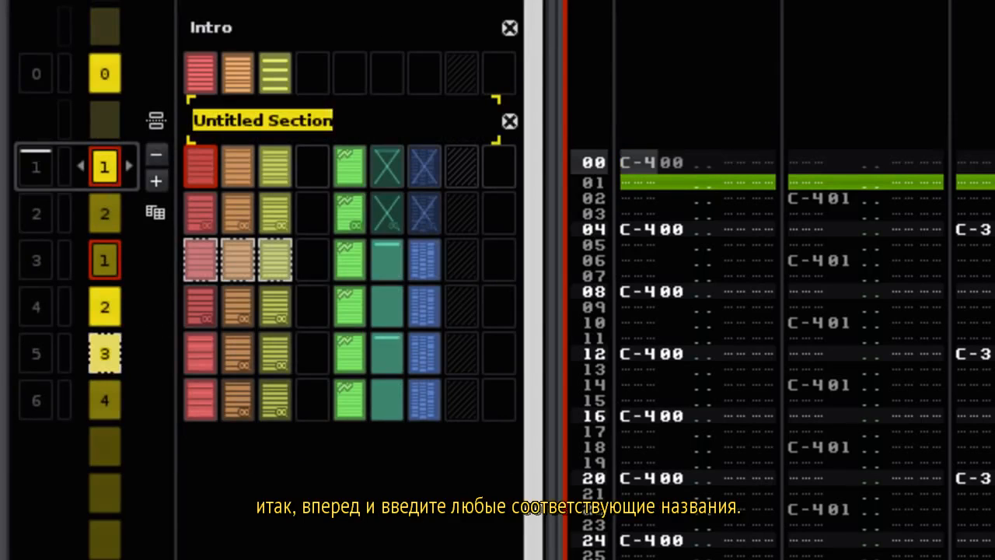
text(Bass Only)
key(Return)
key(Down)
Add section headers named 'Synth & Guitar' and 'Extra Kicks'.
click(156, 121)
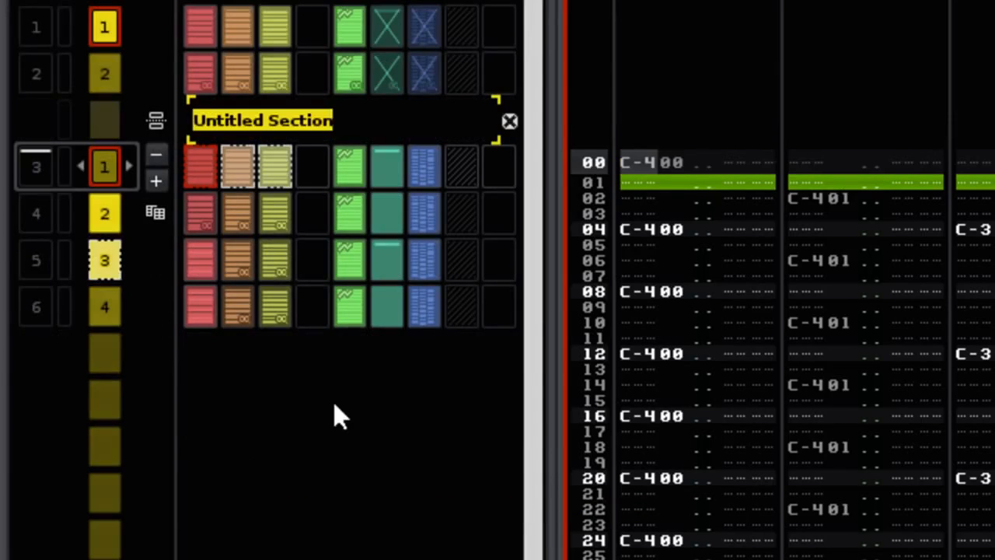
text(Synth & Guitar)
key(Return)
key(Down)
key(Down)
click(156, 120)
text(Extra Kicks)
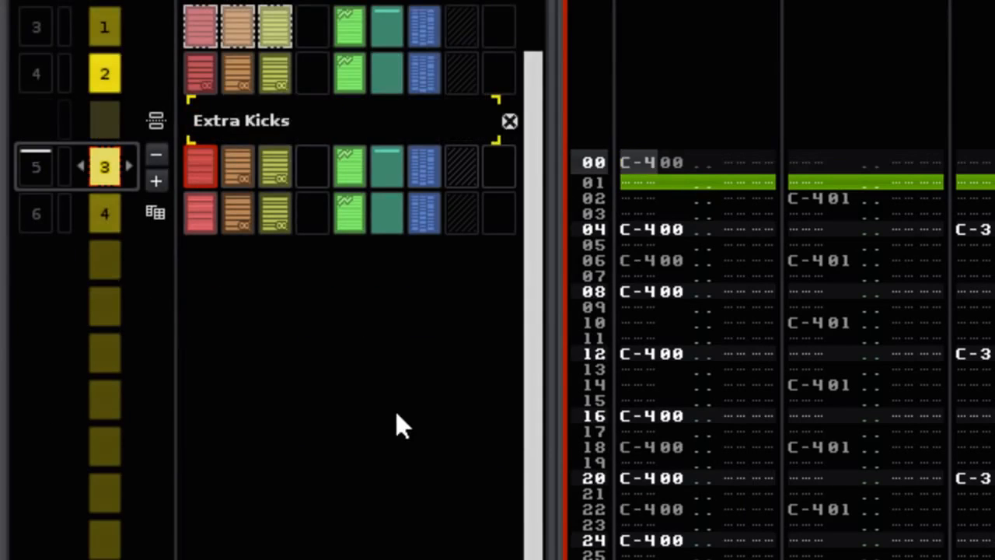
key(Return)
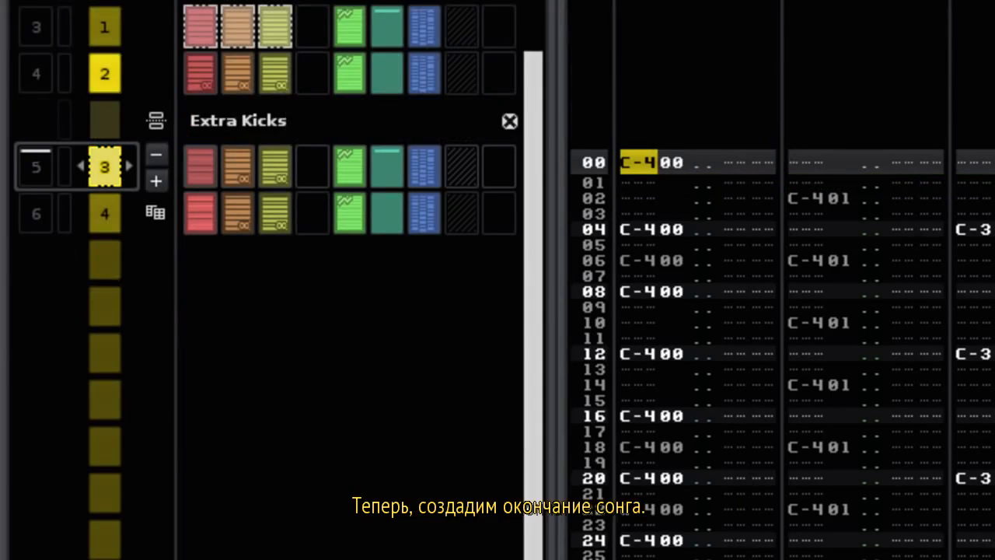
Append a new pattern at the end of the sequence and set it to 128 lines.
key(ctrl+Down)
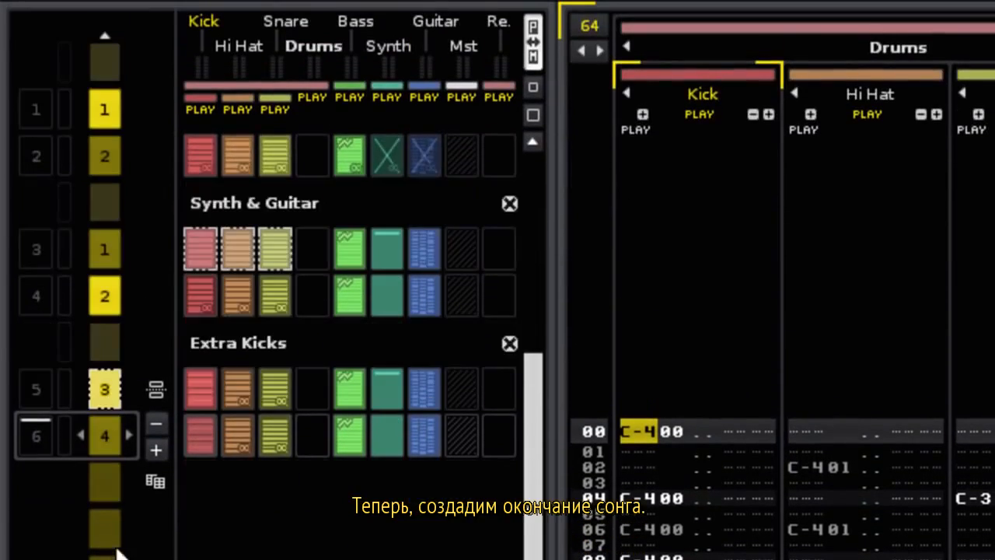
click(158, 451)
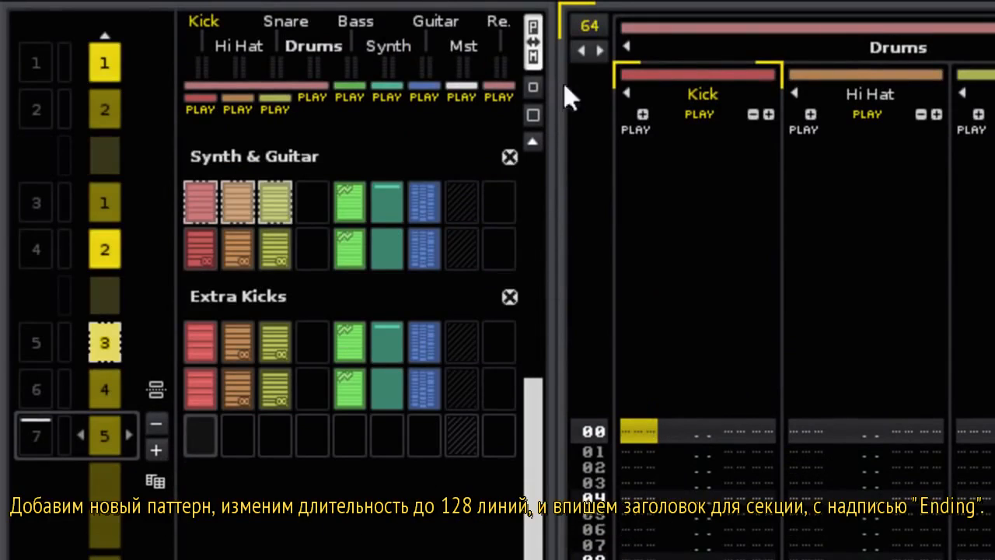
double_click(598, 21)
text(128)
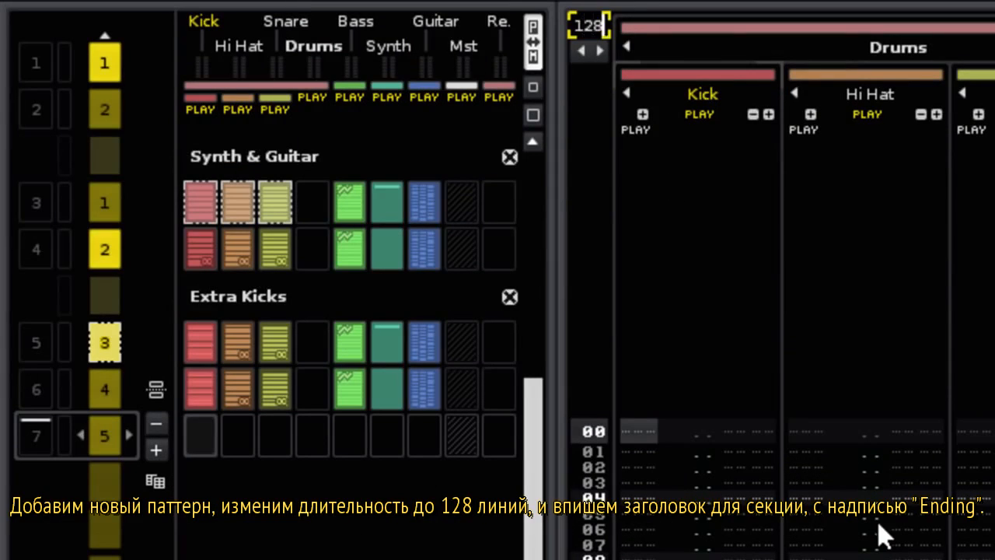
key(Return)
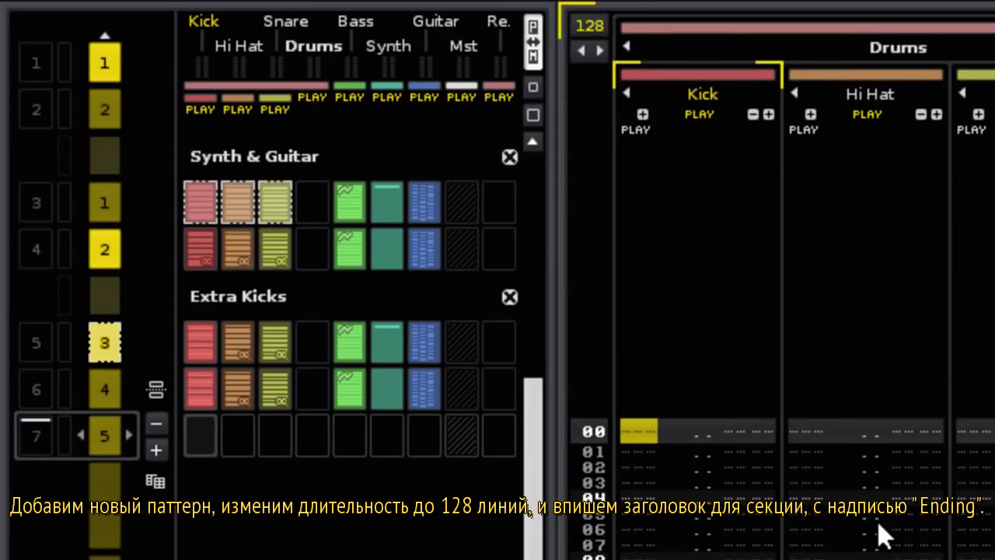
Add a section header named 'Ending' above the new pattern.
click(157, 392)
text(Endi)
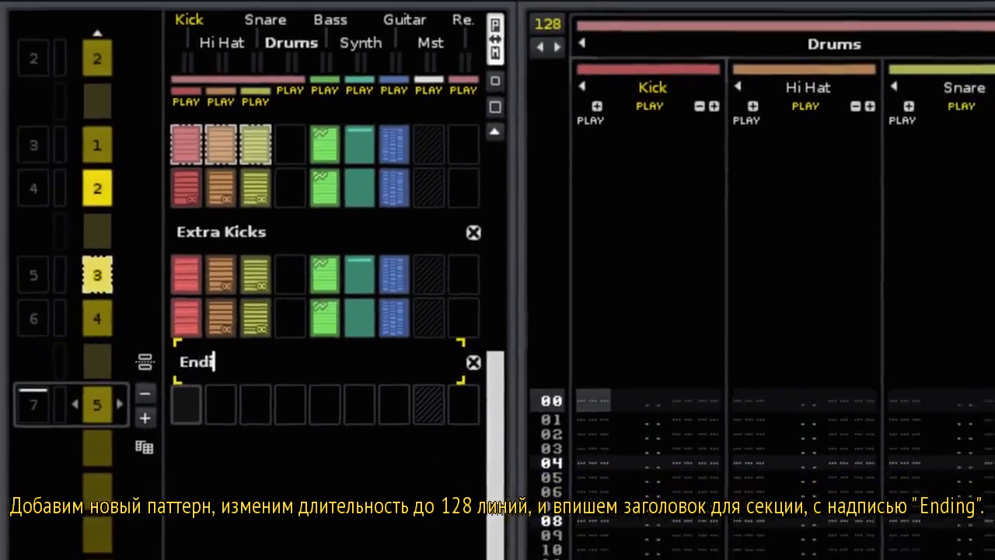
text(ng)
key(Return)
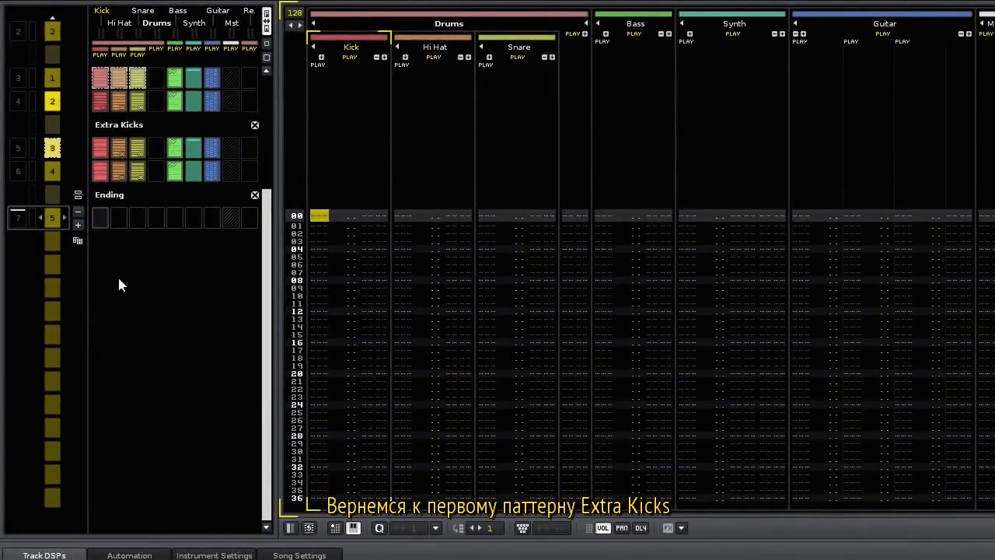
Copy the two Extra Kicks patterns' notes into the Ending pattern at lines 00 and 64.
scroll(74, 278, up, 2)
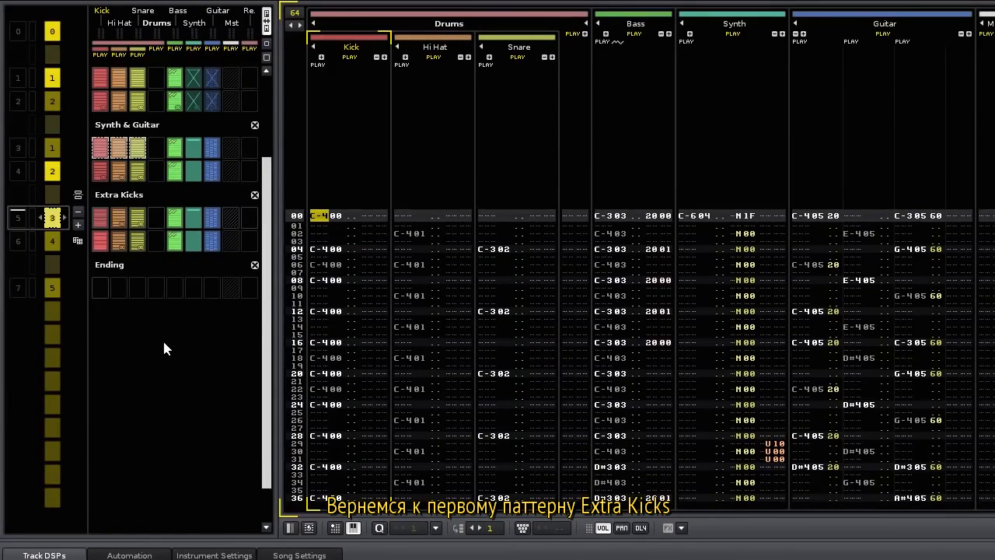
key(ctrl+a)
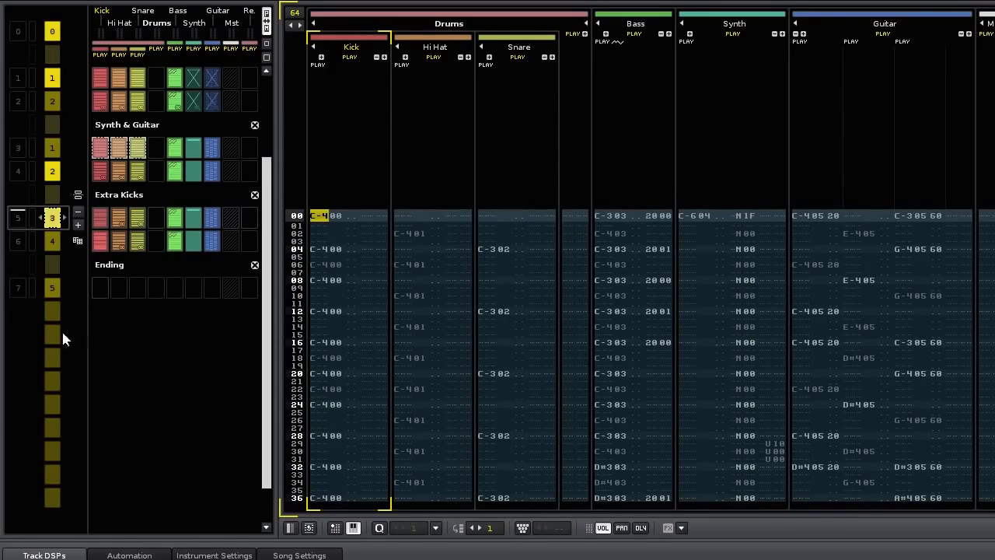
scroll(62, 329, down, 2)
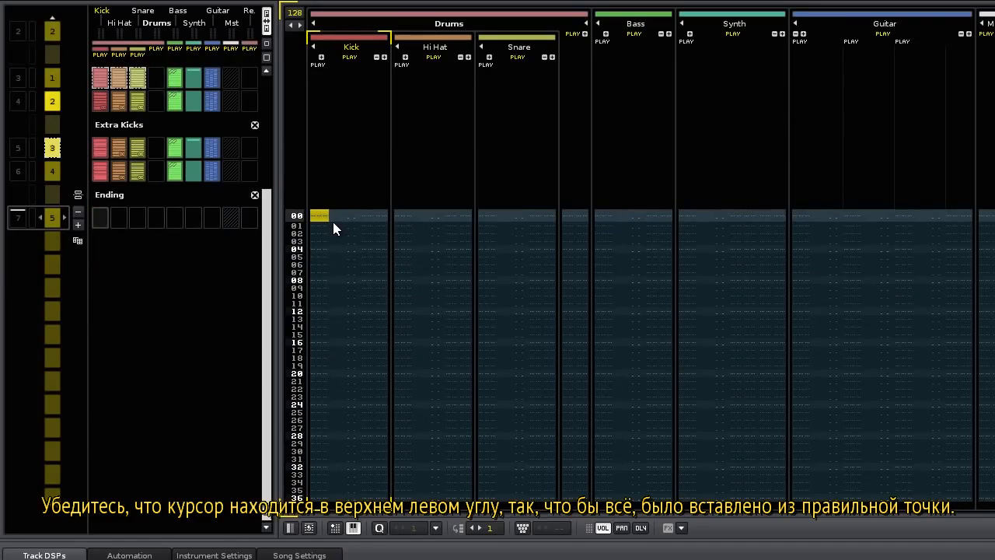
key(ctrl+v)
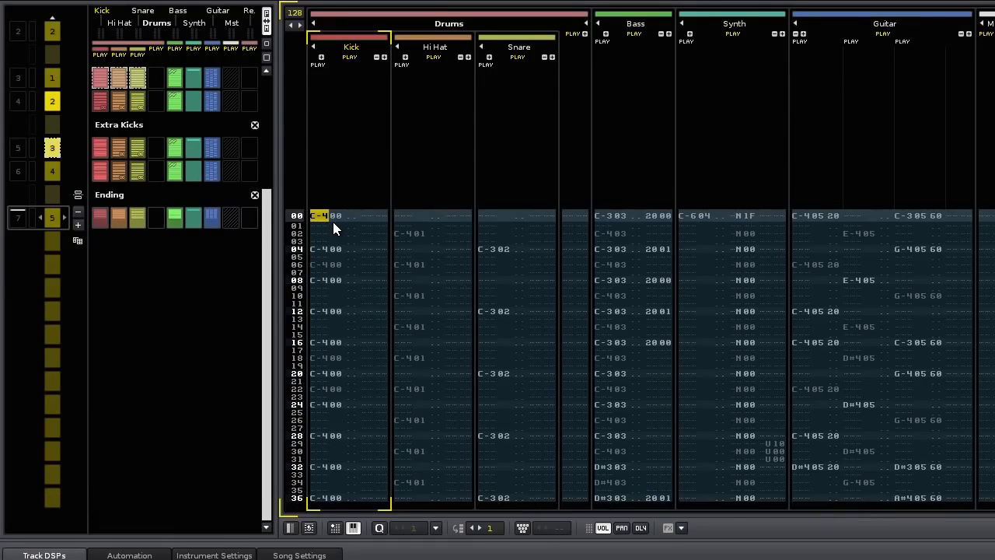
scroll(148, 278, up, 1)
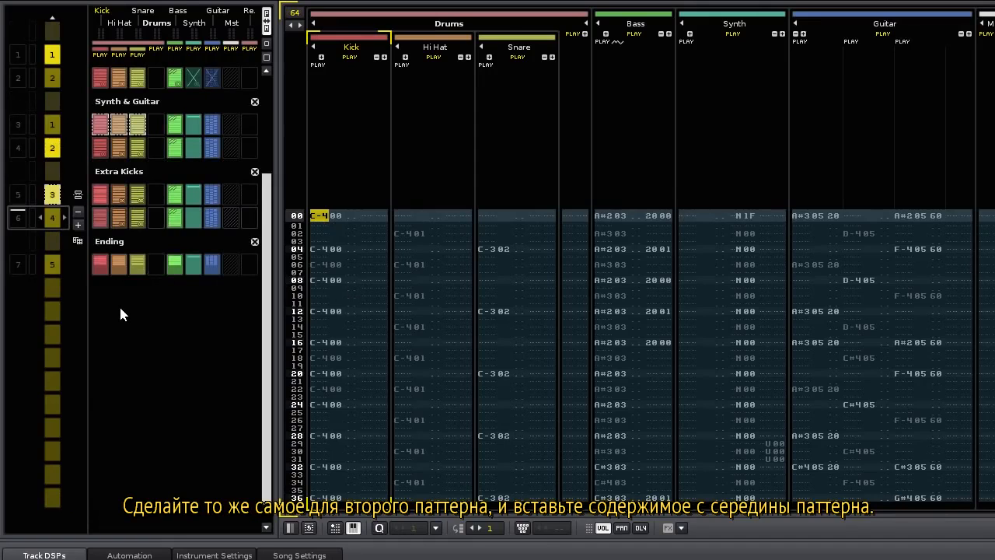
scroll(121, 305, down, 1)
key(ctrl+v)
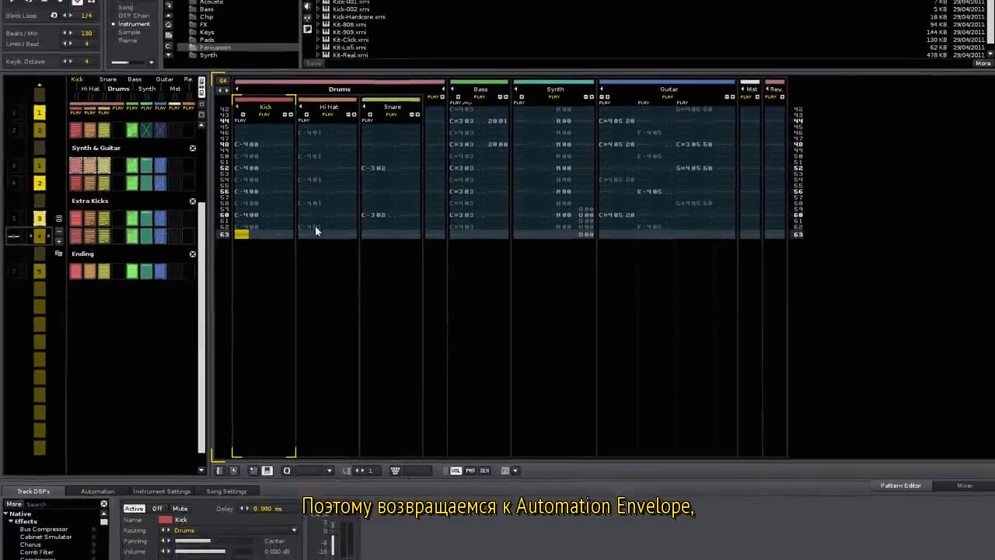
Paste the Bass track's Cutoff envelope into the Ending pattern at line 0, undoing a misplaced paste.
click(467, 103)
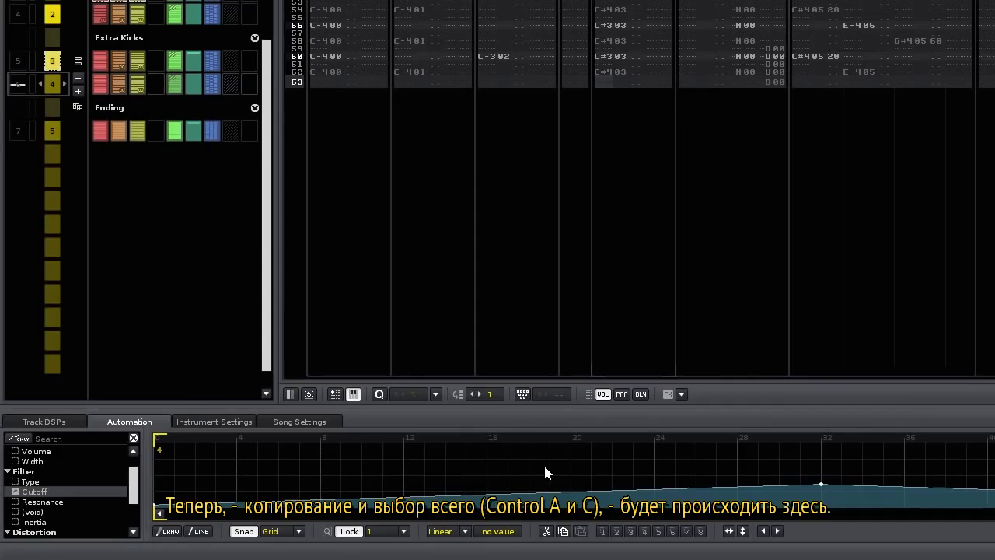
key(ctrl+a)
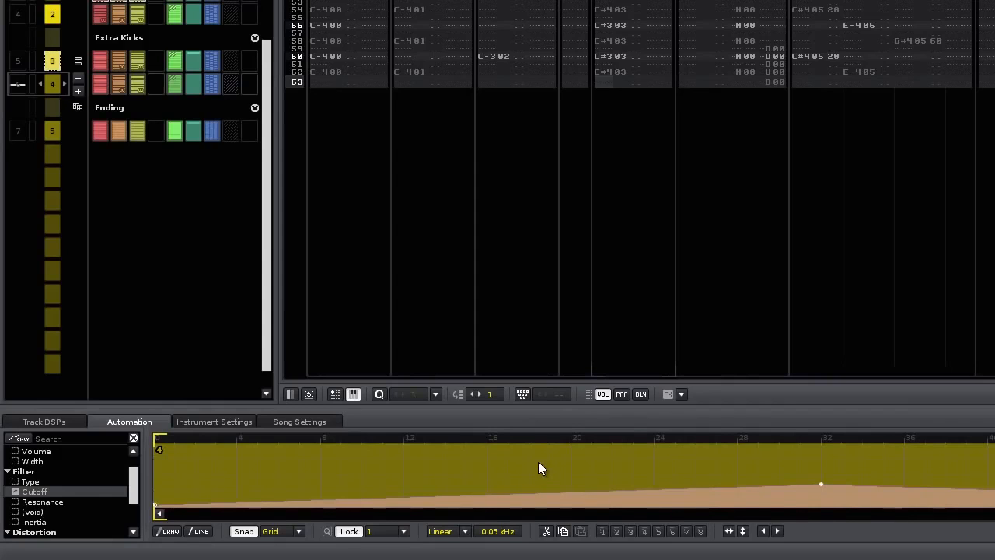
scroll(122, 199, down, 1)
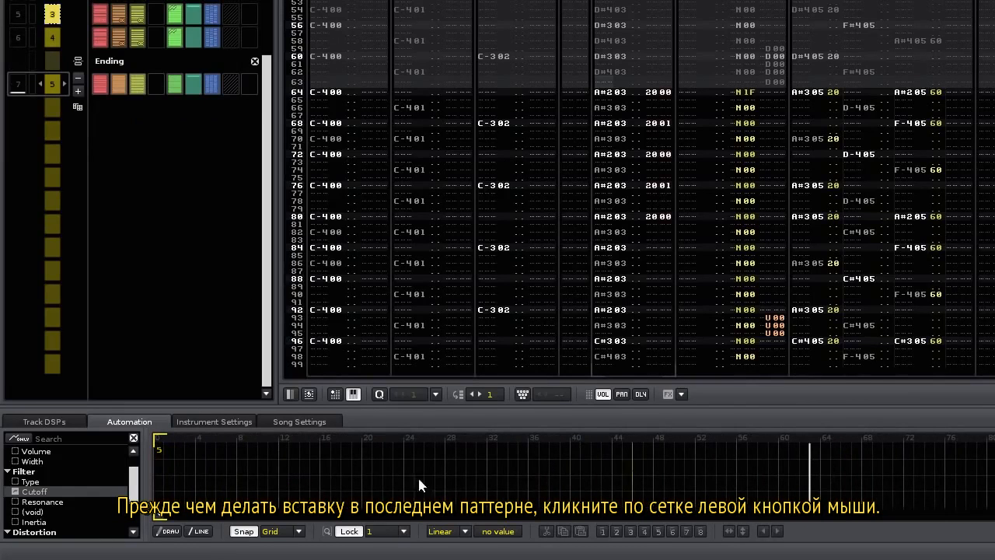
key(ctrl+v)
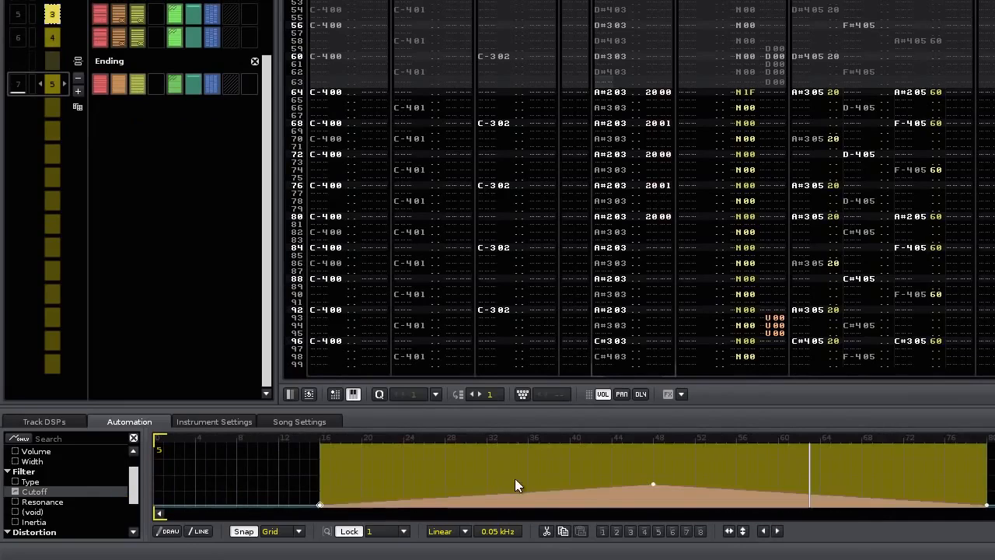
click(734, 474)
key(ctrl+v)
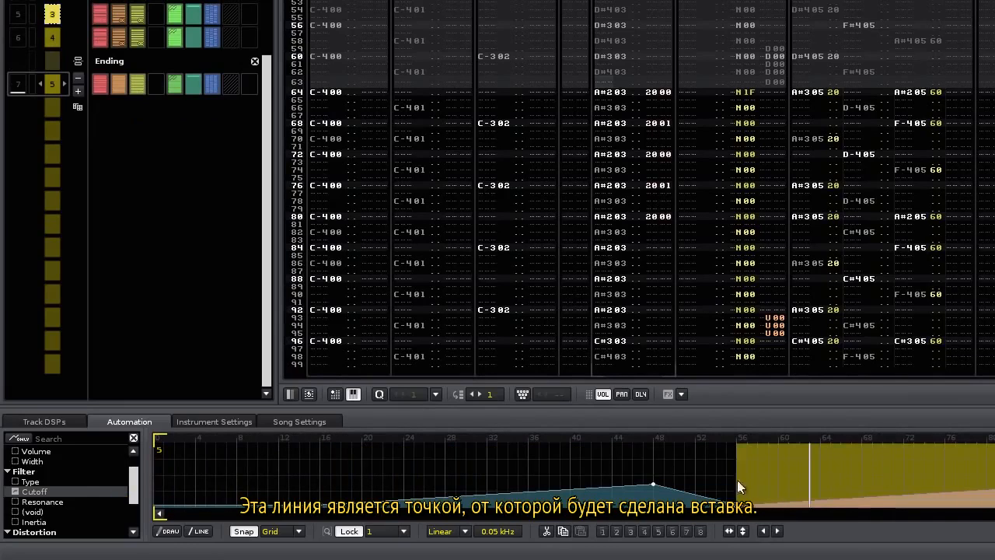
key(ctrl+z)
key(ctrl+z)
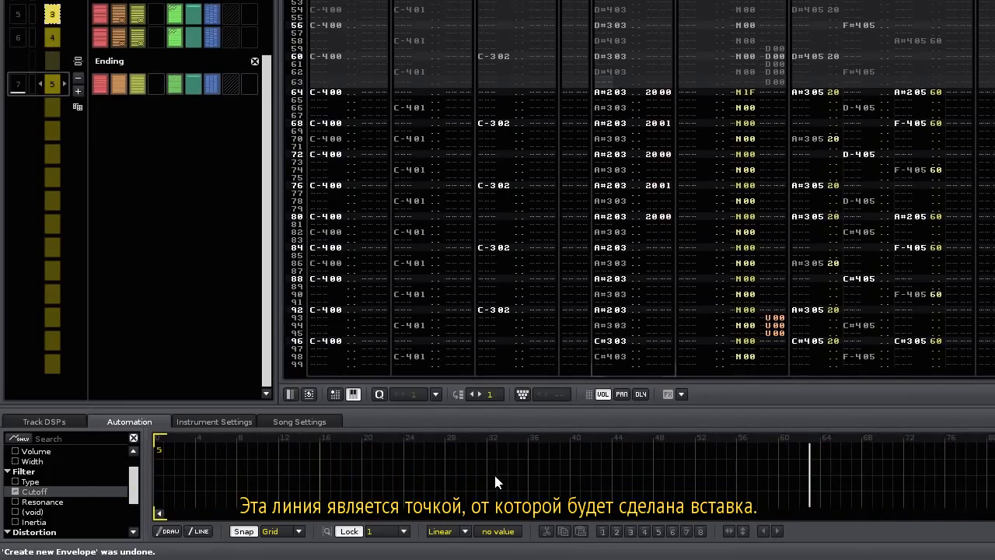
click(154, 475)
key(ctrl+v)
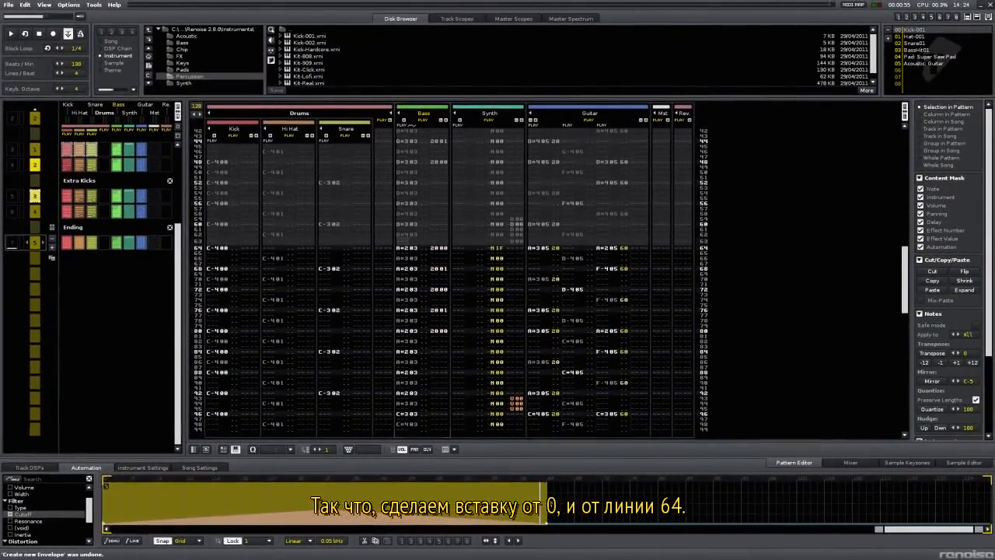
click(584, 490)
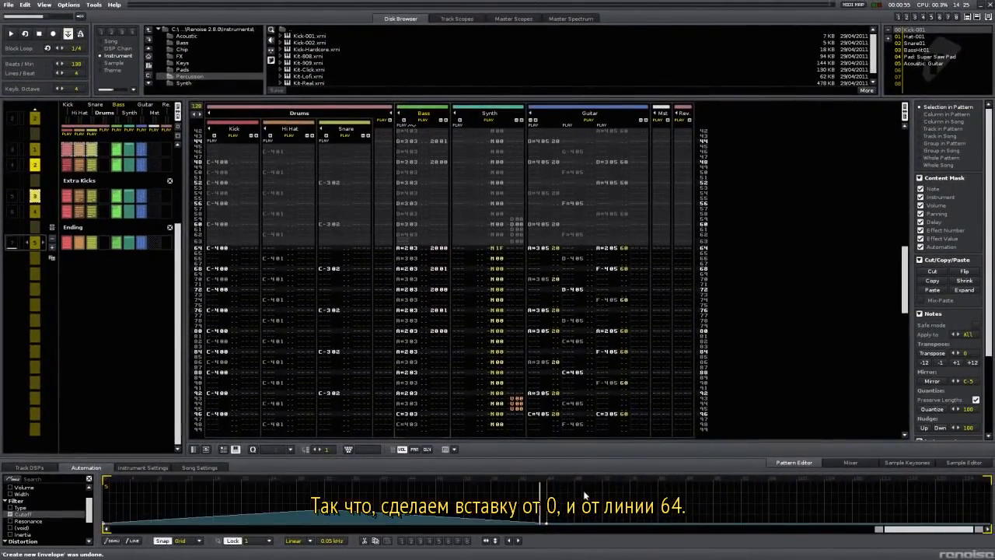
Repeat the cutoff envelope from line 64 and draw a curved master Volume fade to silence.
key(ctrl+v)
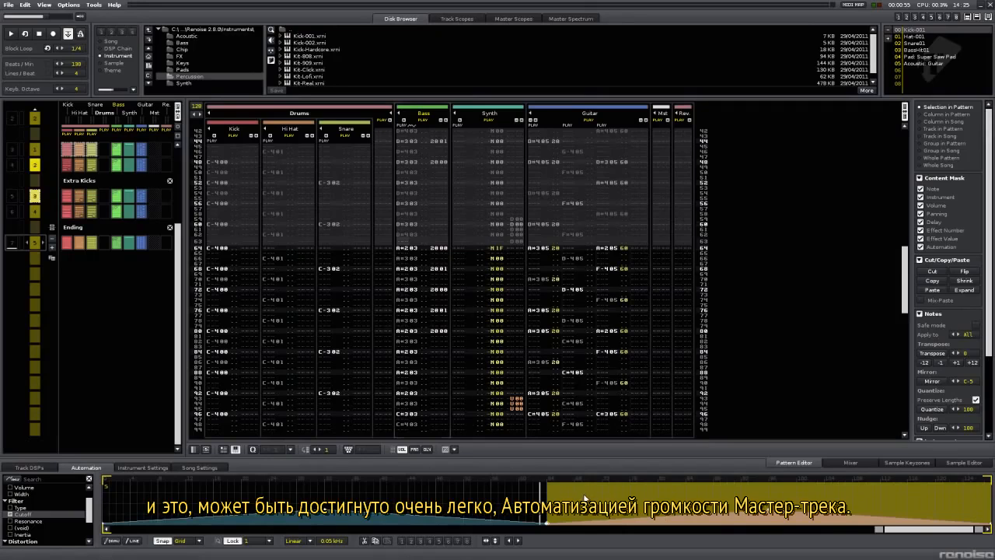
click(661, 317)
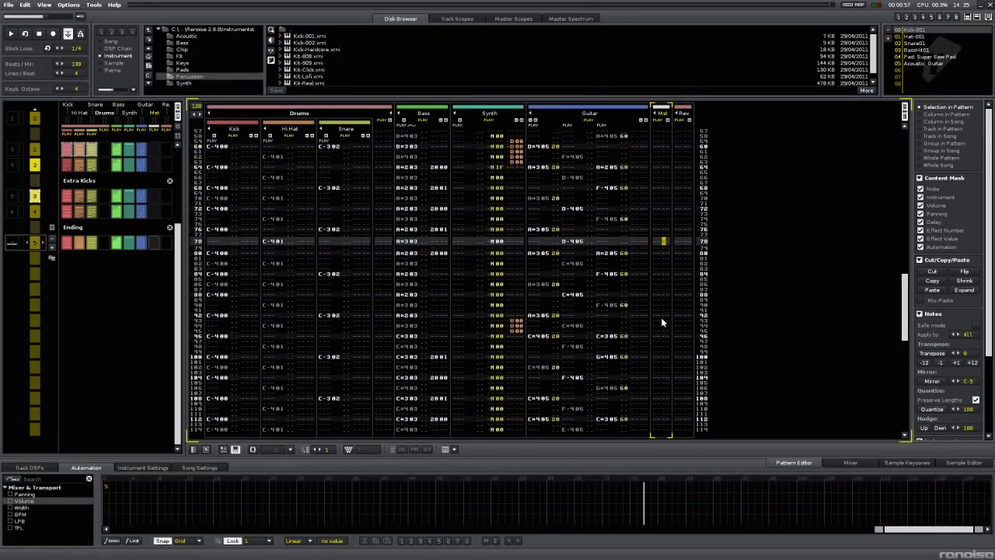
double_click(55, 499)
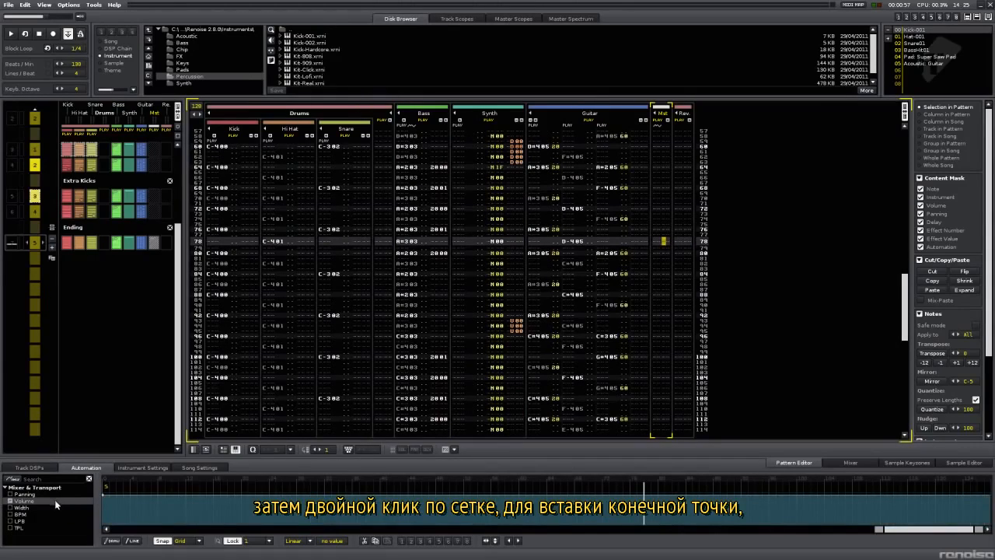
double_click(936, 495)
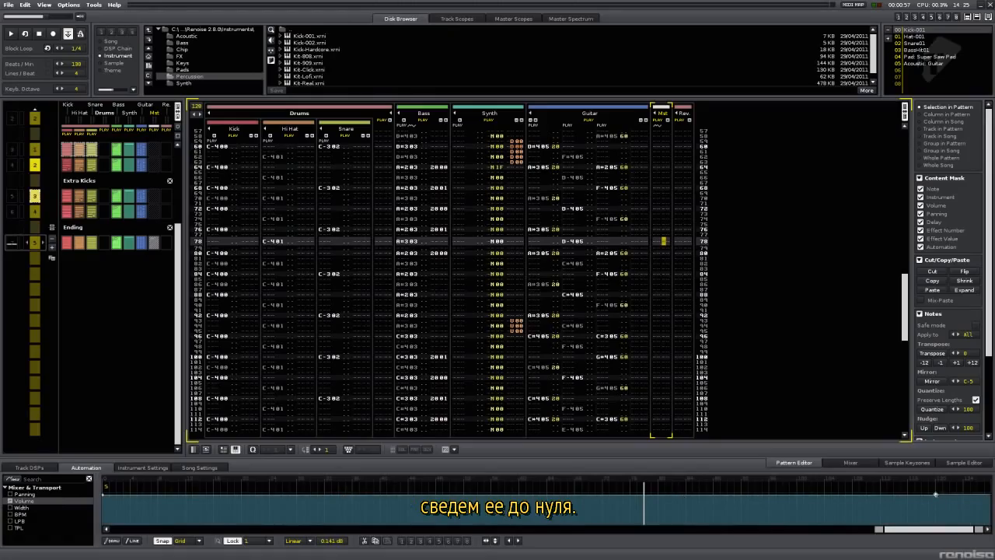
drag(936, 495, 990, 525)
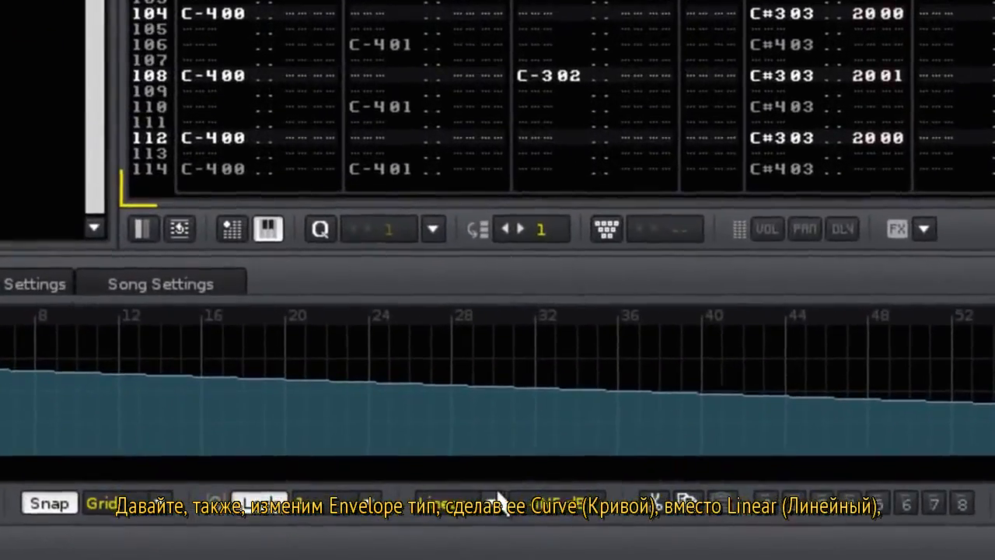
click(498, 498)
click(468, 476)
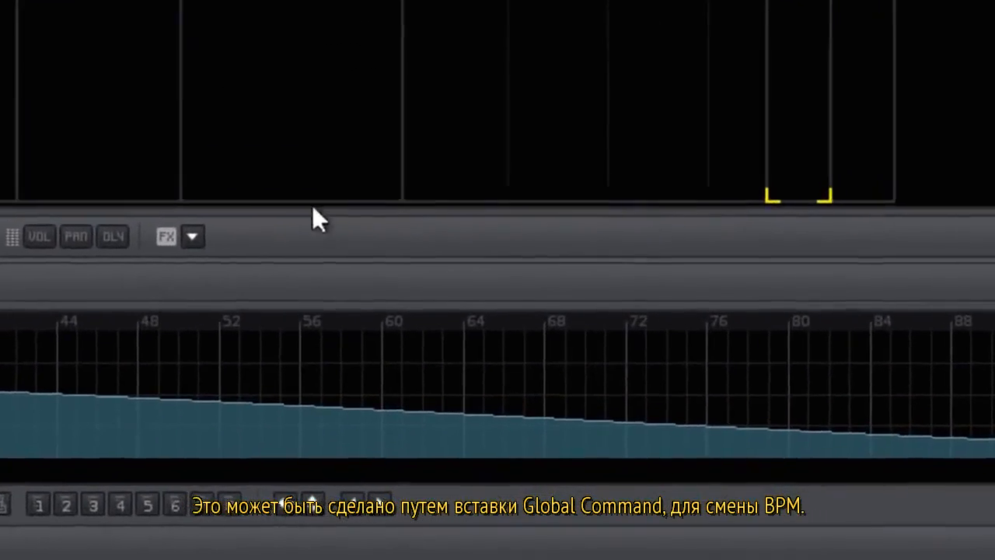
Insert a ZT00 global command on line 127 of the master track.
click(191, 236)
mouse_move(343, 309)
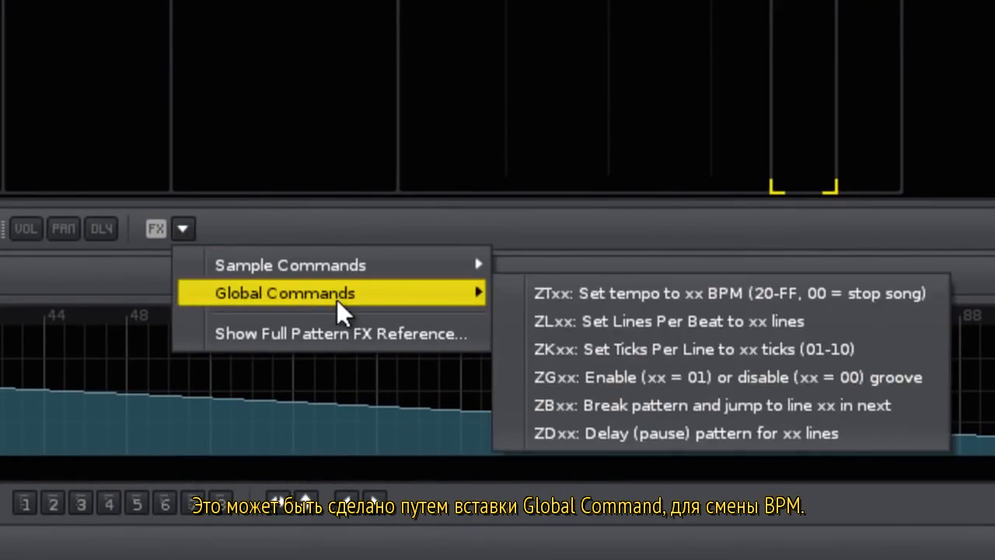
click(548, 293)
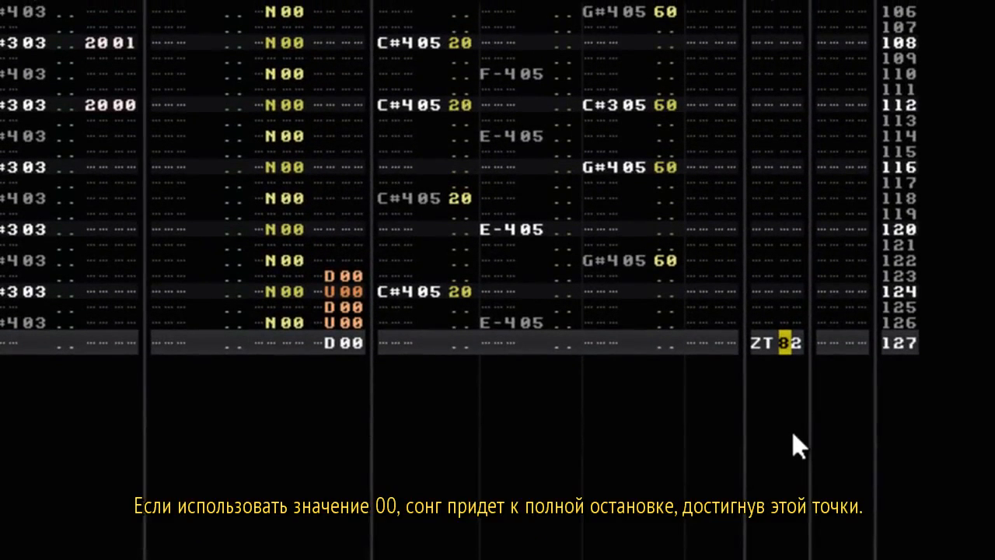
text(00)
key(Up)
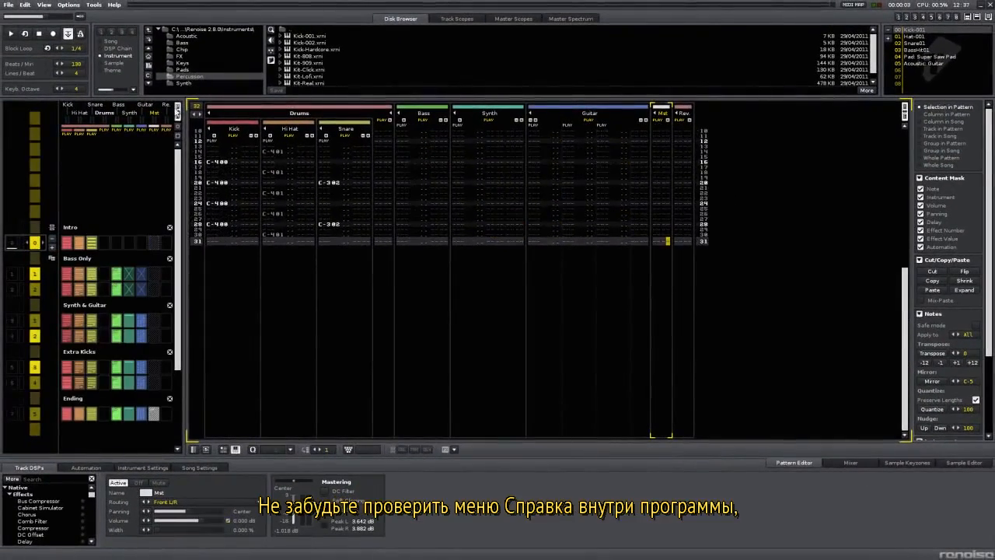
Start playback with the Master Spectrum analyzer shown and the Kick track selected.
key(space)
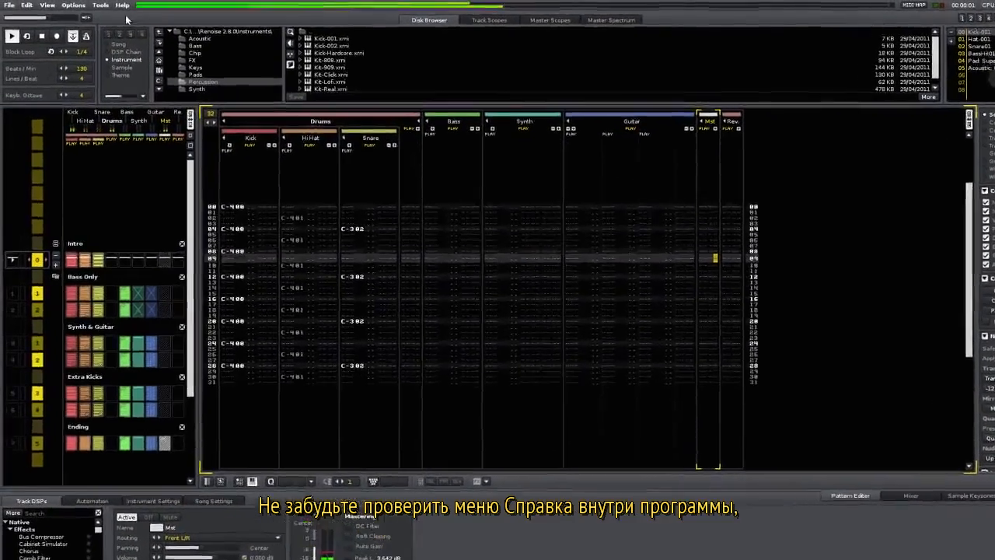
click(122, 6)
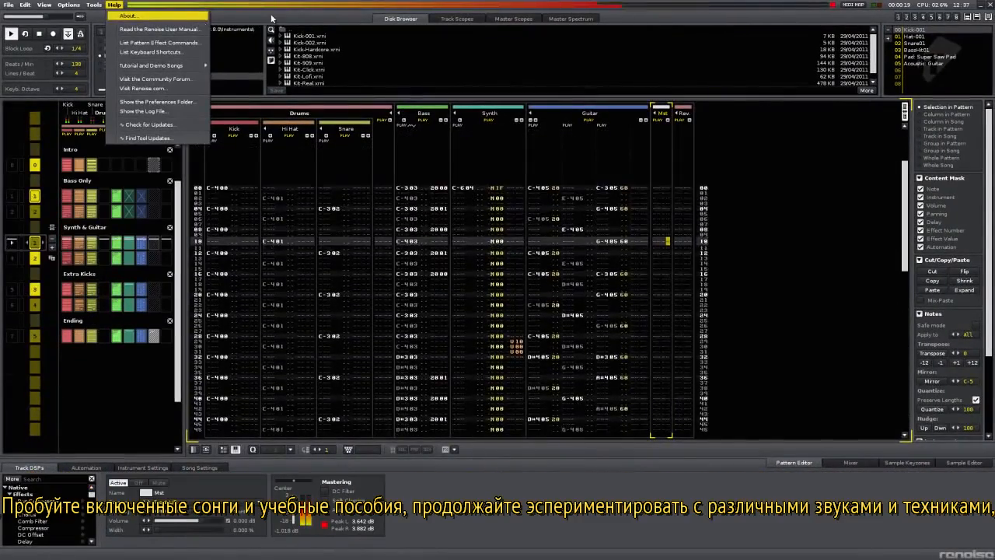
click(572, 19)
click(571, 18)
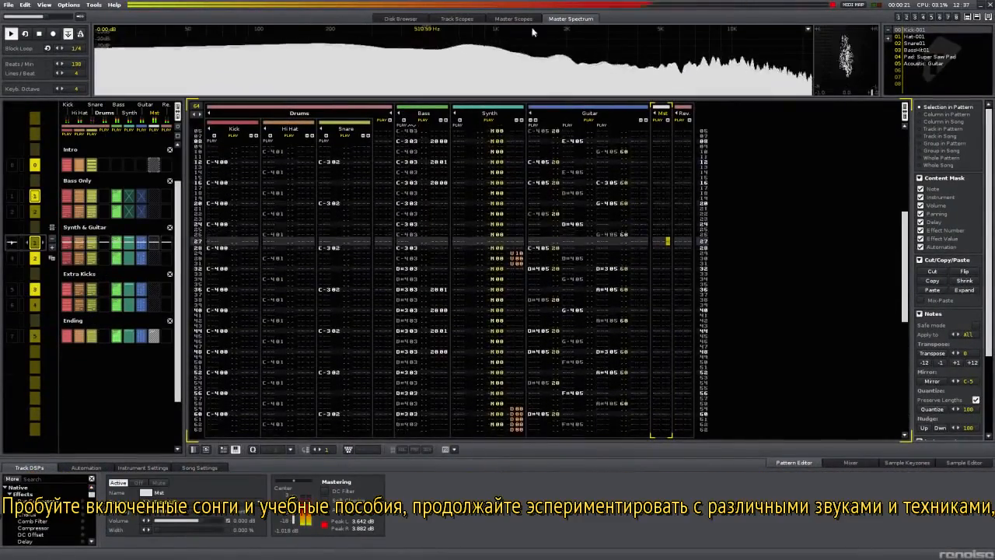
click(213, 241)
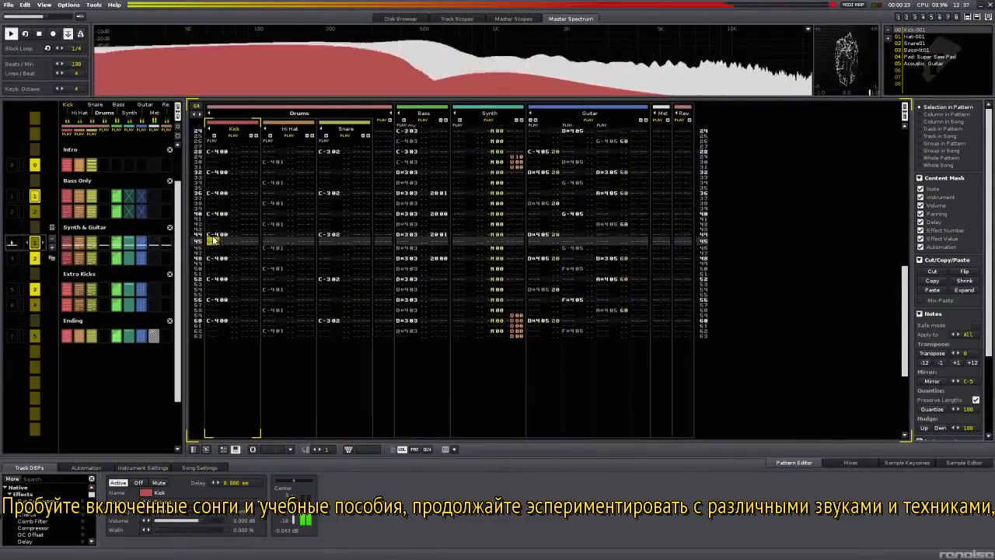
Colour the Kick track bright red, raise Background Blend to tint tracks, and list the Disk Browser's themes.
click(352, 107)
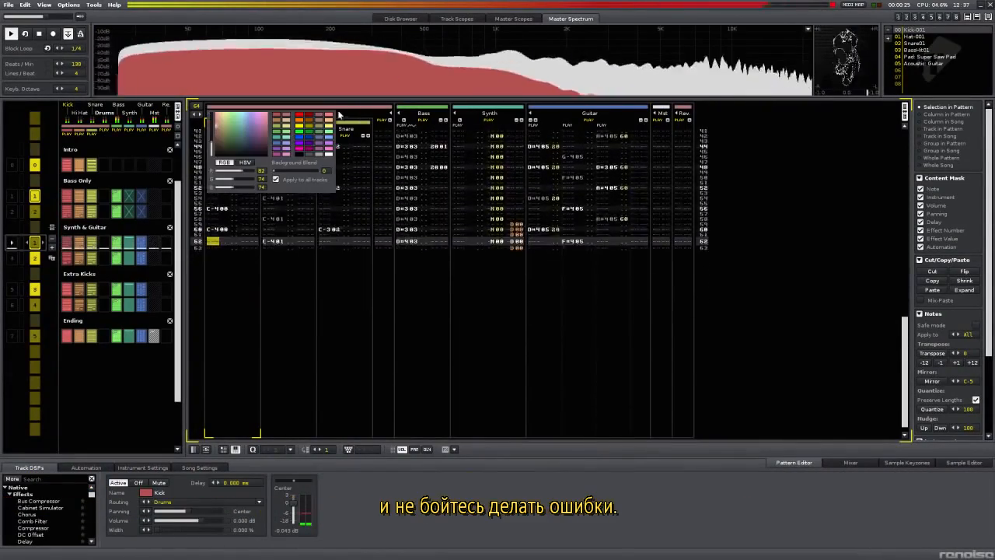
click(301, 117)
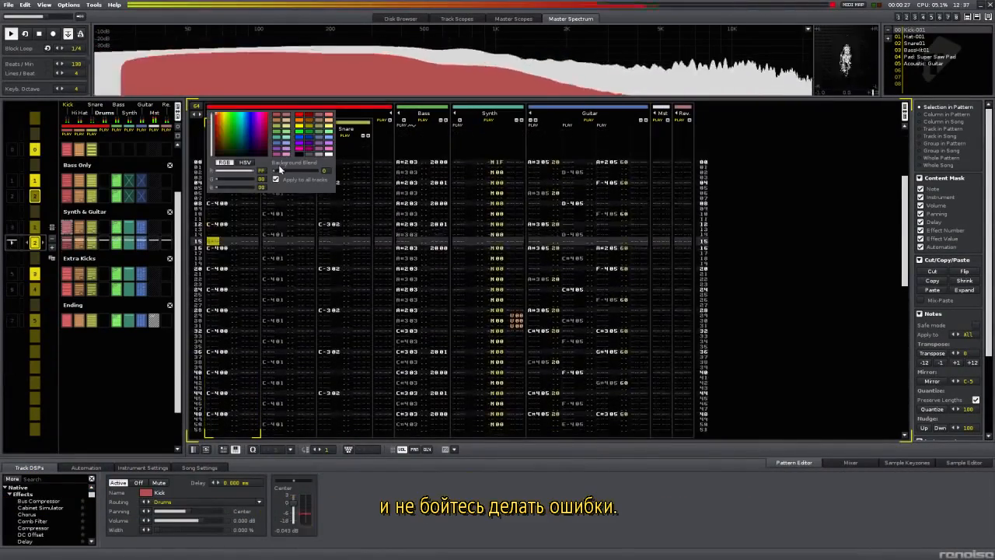
drag(276, 170, 287, 170)
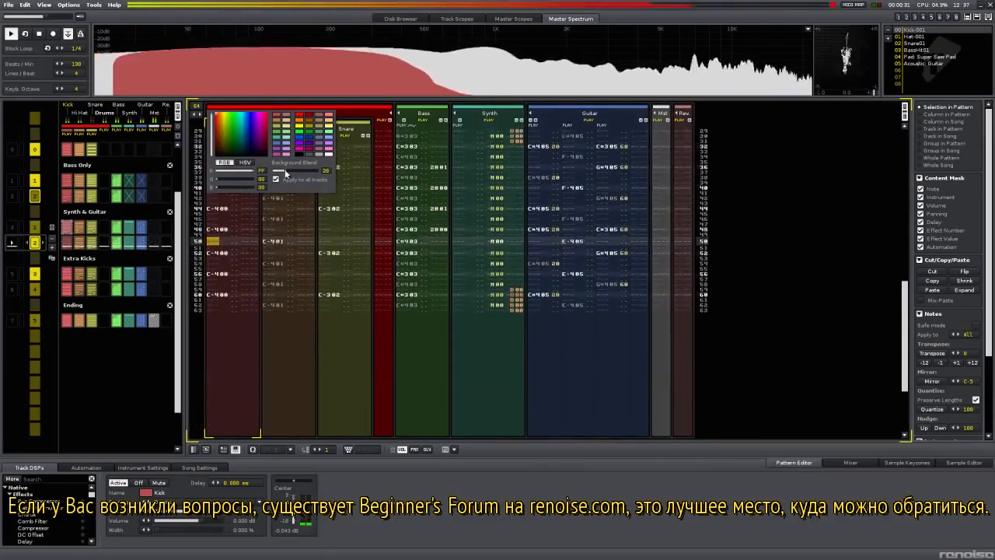
click(400, 19)
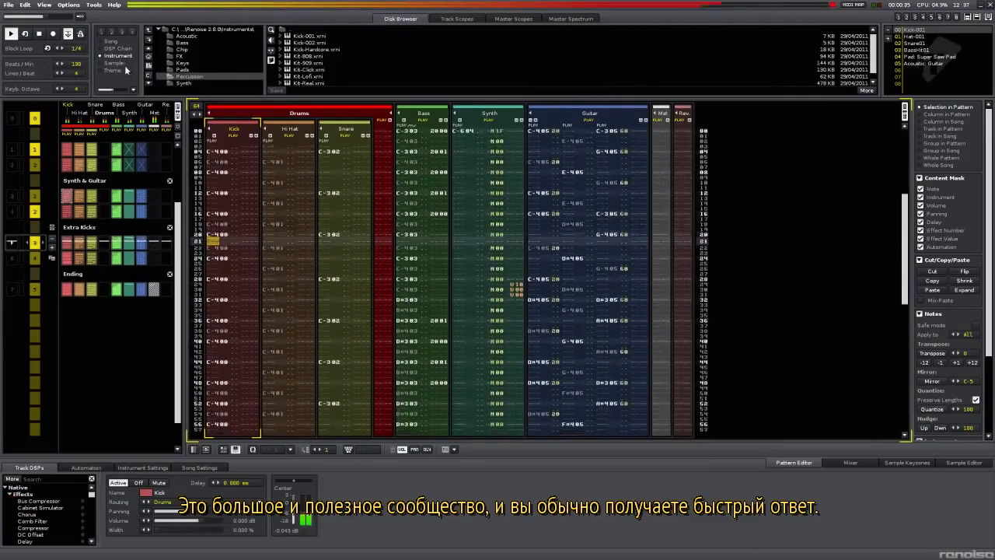
click(118, 70)
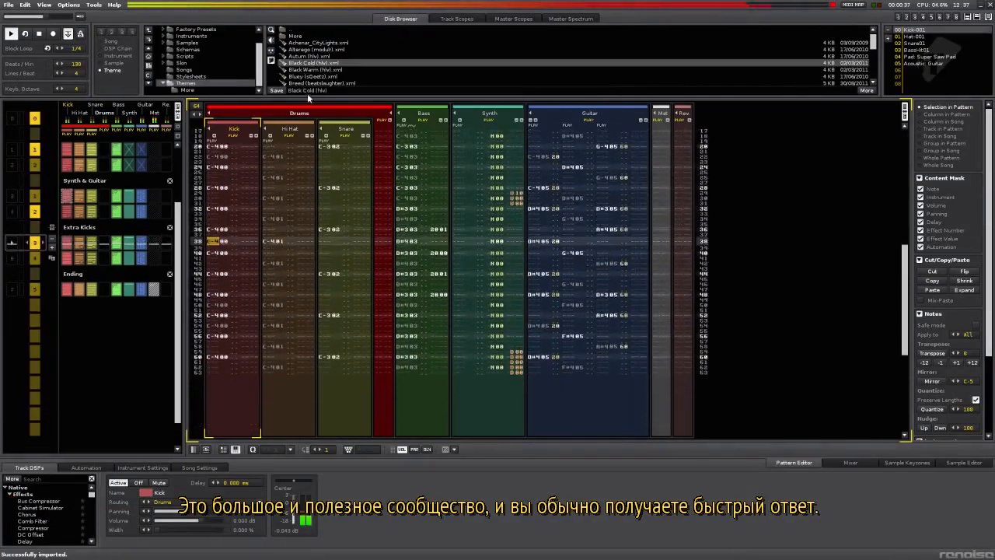
Try the Breed, Ink, Black Cold and Autum interface themes.
double_click(311, 82)
scroll(313, 87, down, 1)
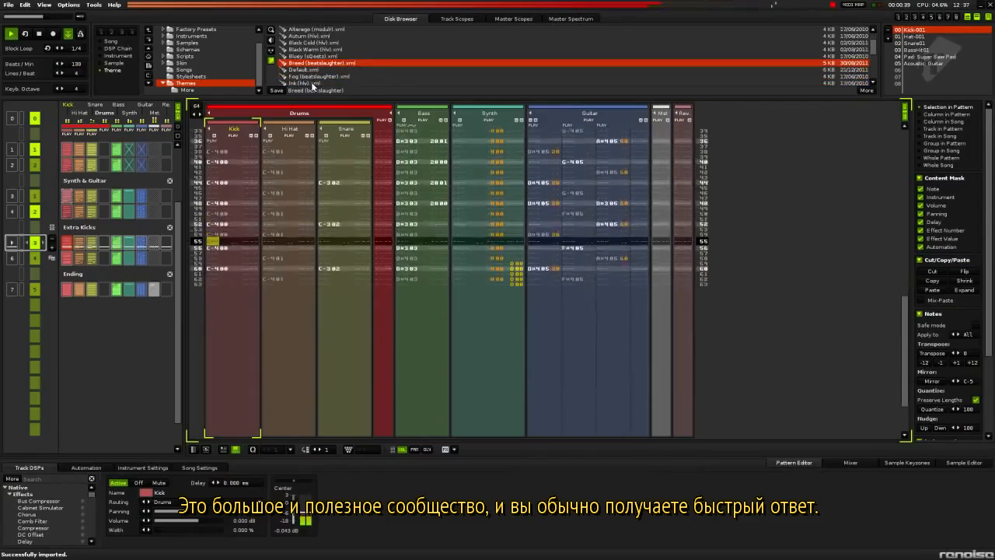
double_click(311, 83)
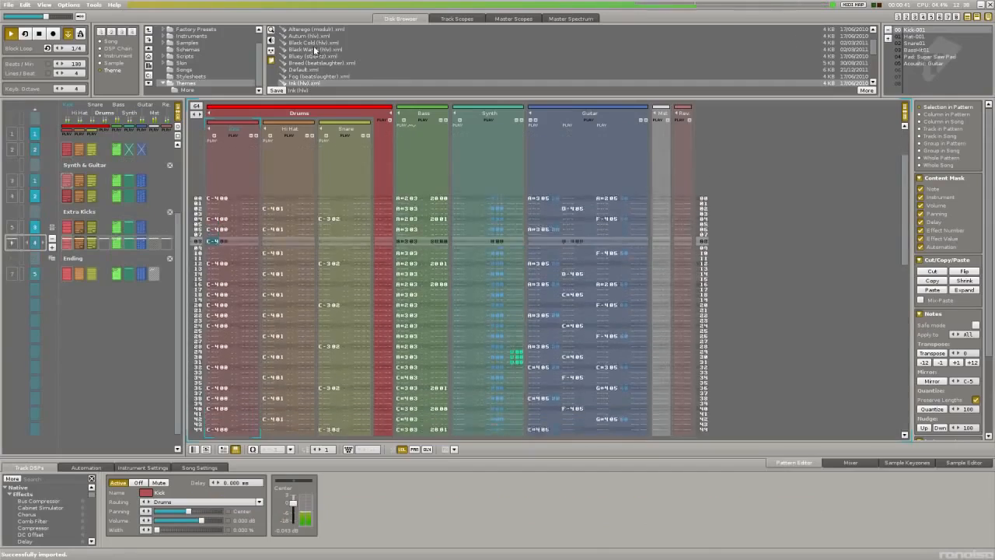
double_click(313, 43)
double_click(313, 35)
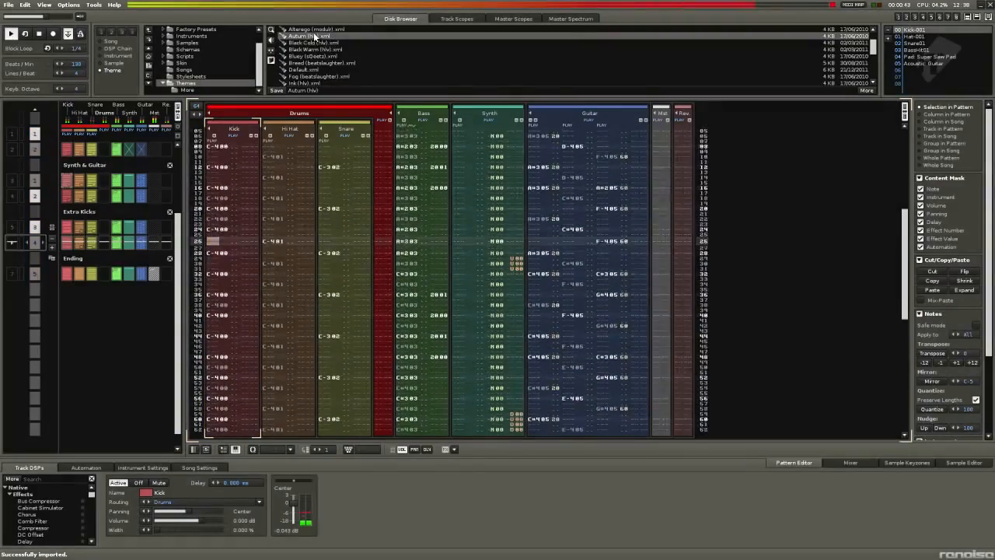
Try Achenar_CityLights, Alterego and Black Warm, then restore Default and show Master Spectrum.
scroll(314, 32, up, 1)
double_click(311, 42)
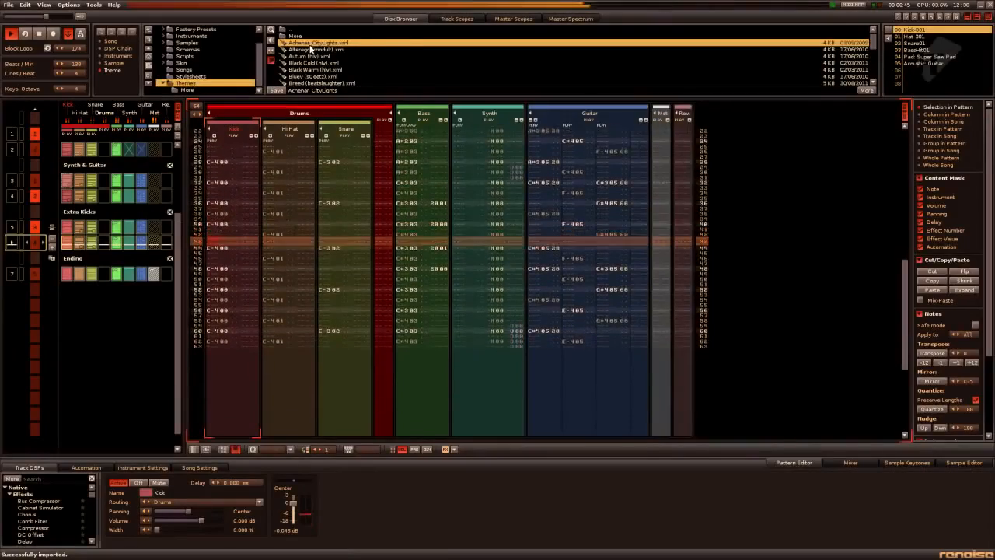
double_click(318, 50)
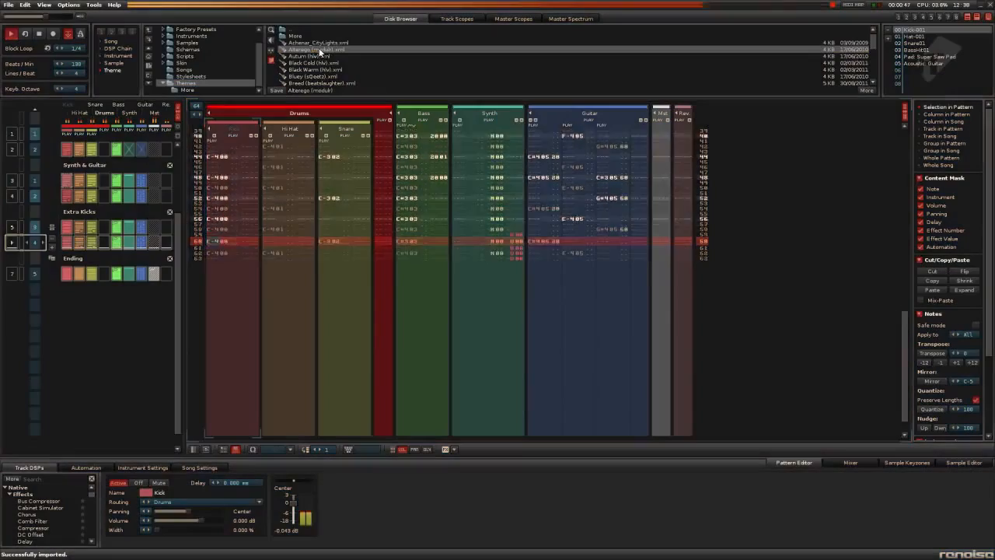
double_click(323, 71)
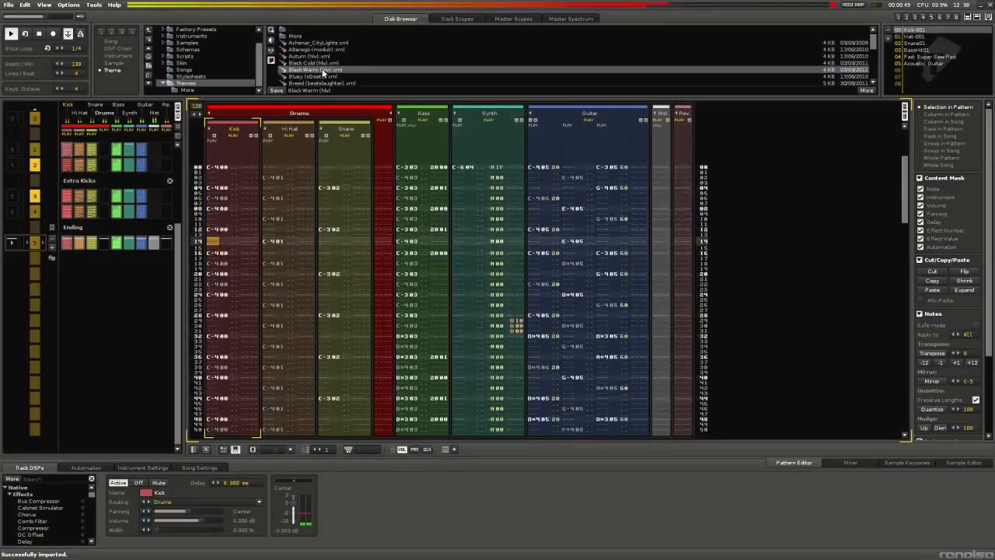
scroll(323, 74, down, 1)
double_click(303, 70)
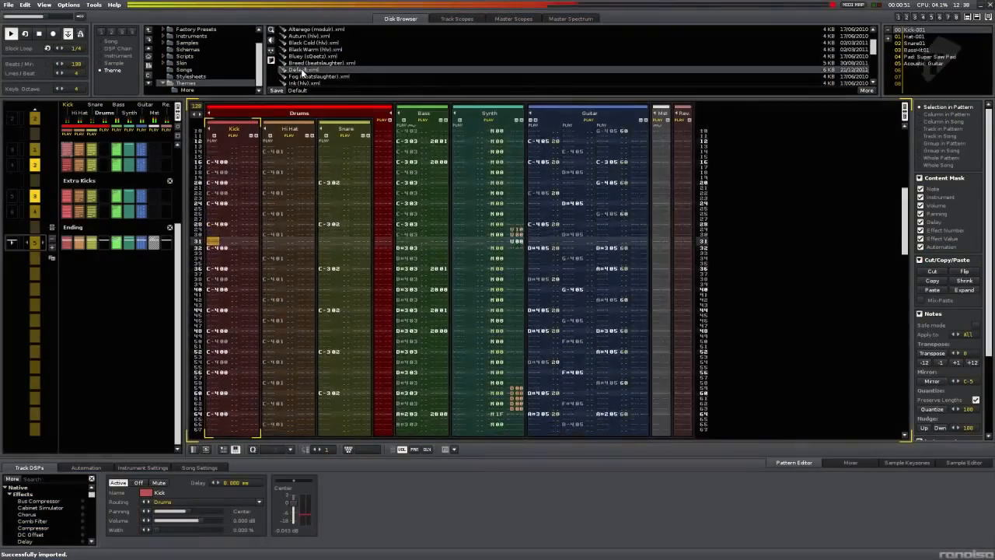
click(576, 20)
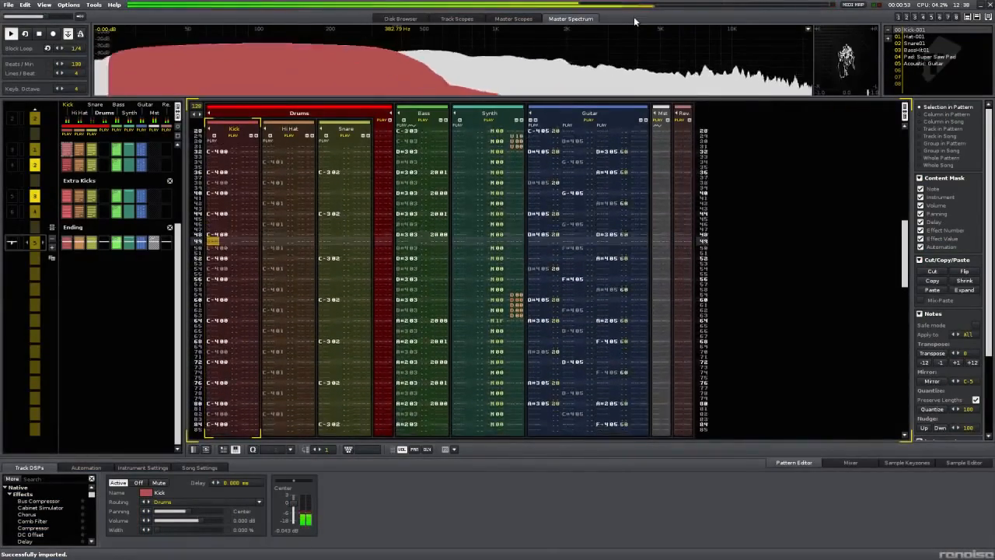